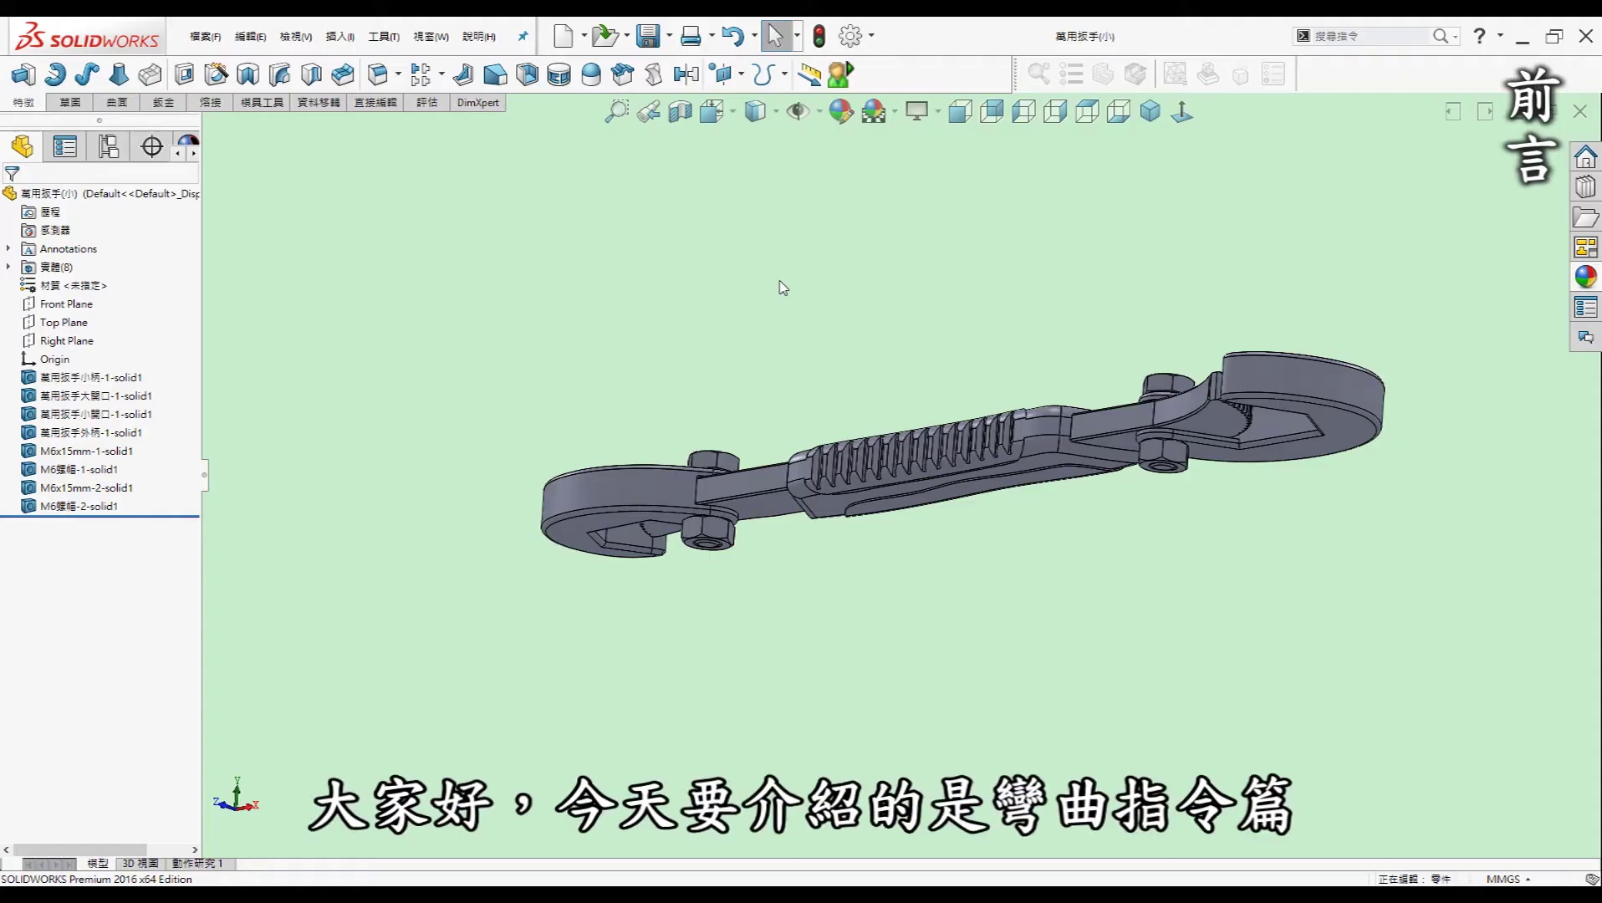
# Reorient the wrench, then try Flex from Insert > Features and cancel it
pyautogui.hotkey('ctrl', '1')
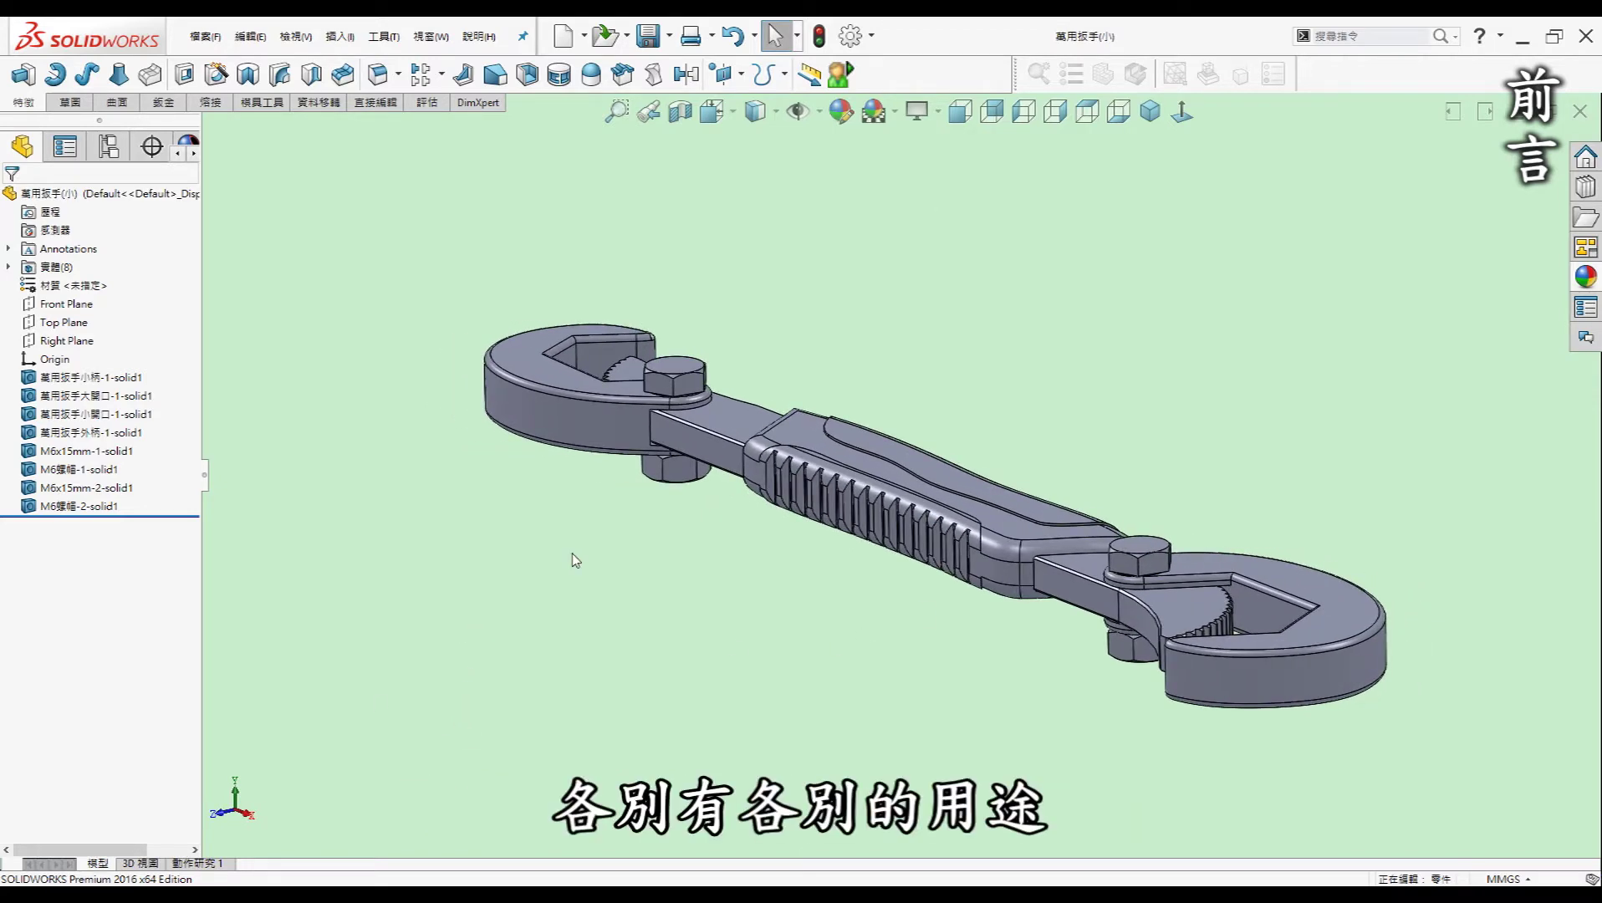
pyautogui.moveTo(1020, 757)
pyautogui.mouseDown(button='middle')
pyautogui.moveTo(929, 710)
pyautogui.moveTo(824, 723)
pyautogui.moveTo(999, 760)
pyautogui.moveTo(969, 765)
pyautogui.mouseUp(button='middle')
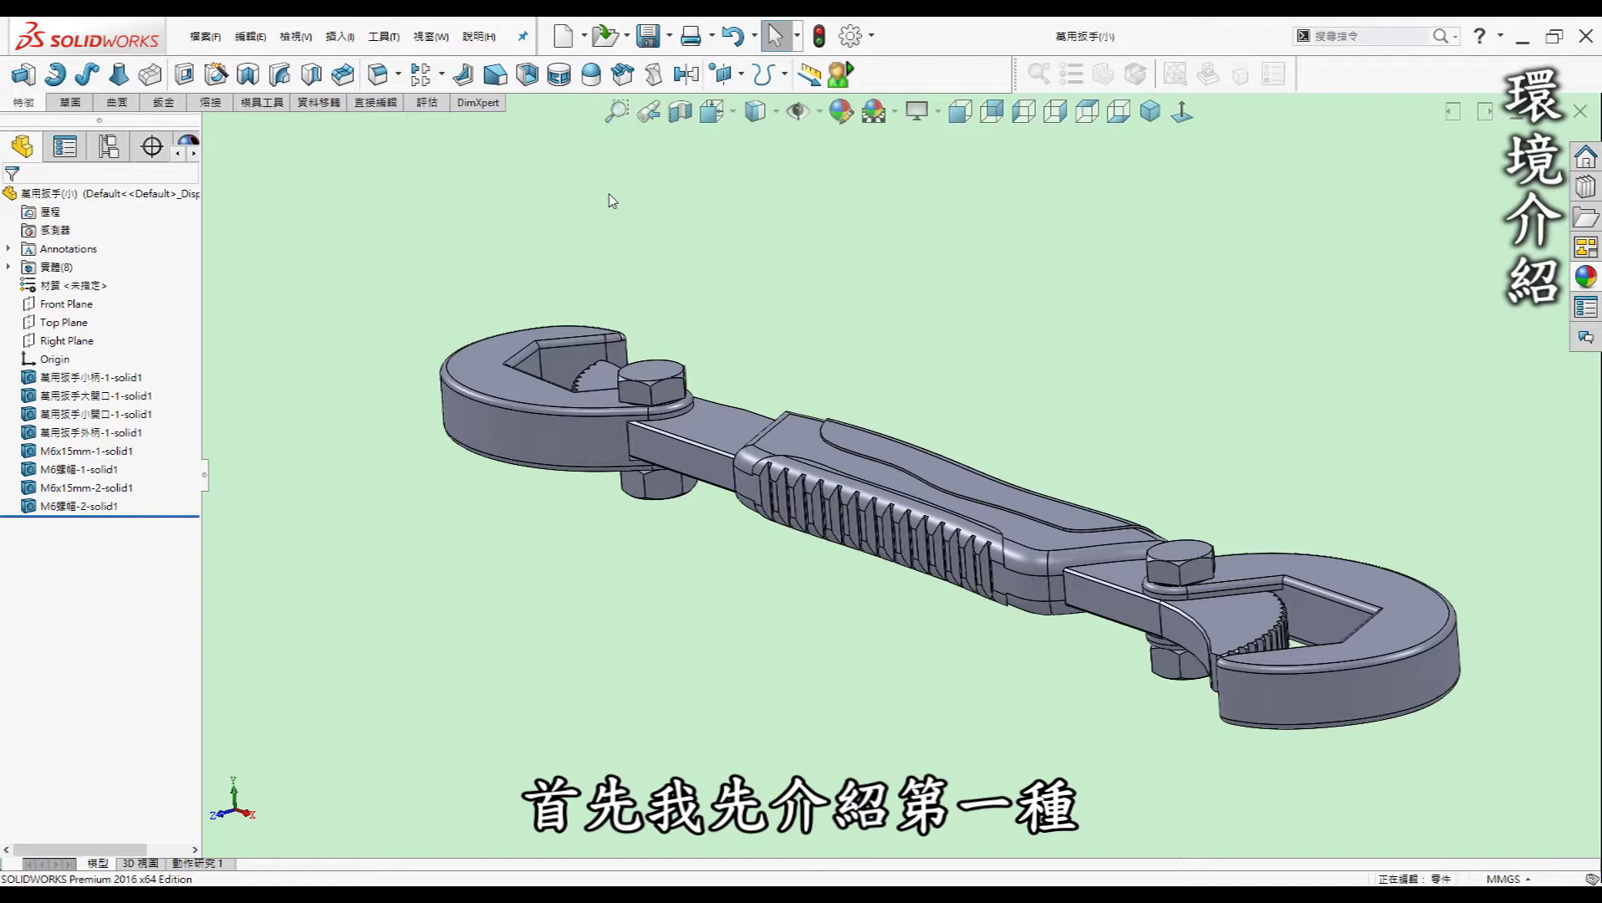
pyautogui.click(333, 40)
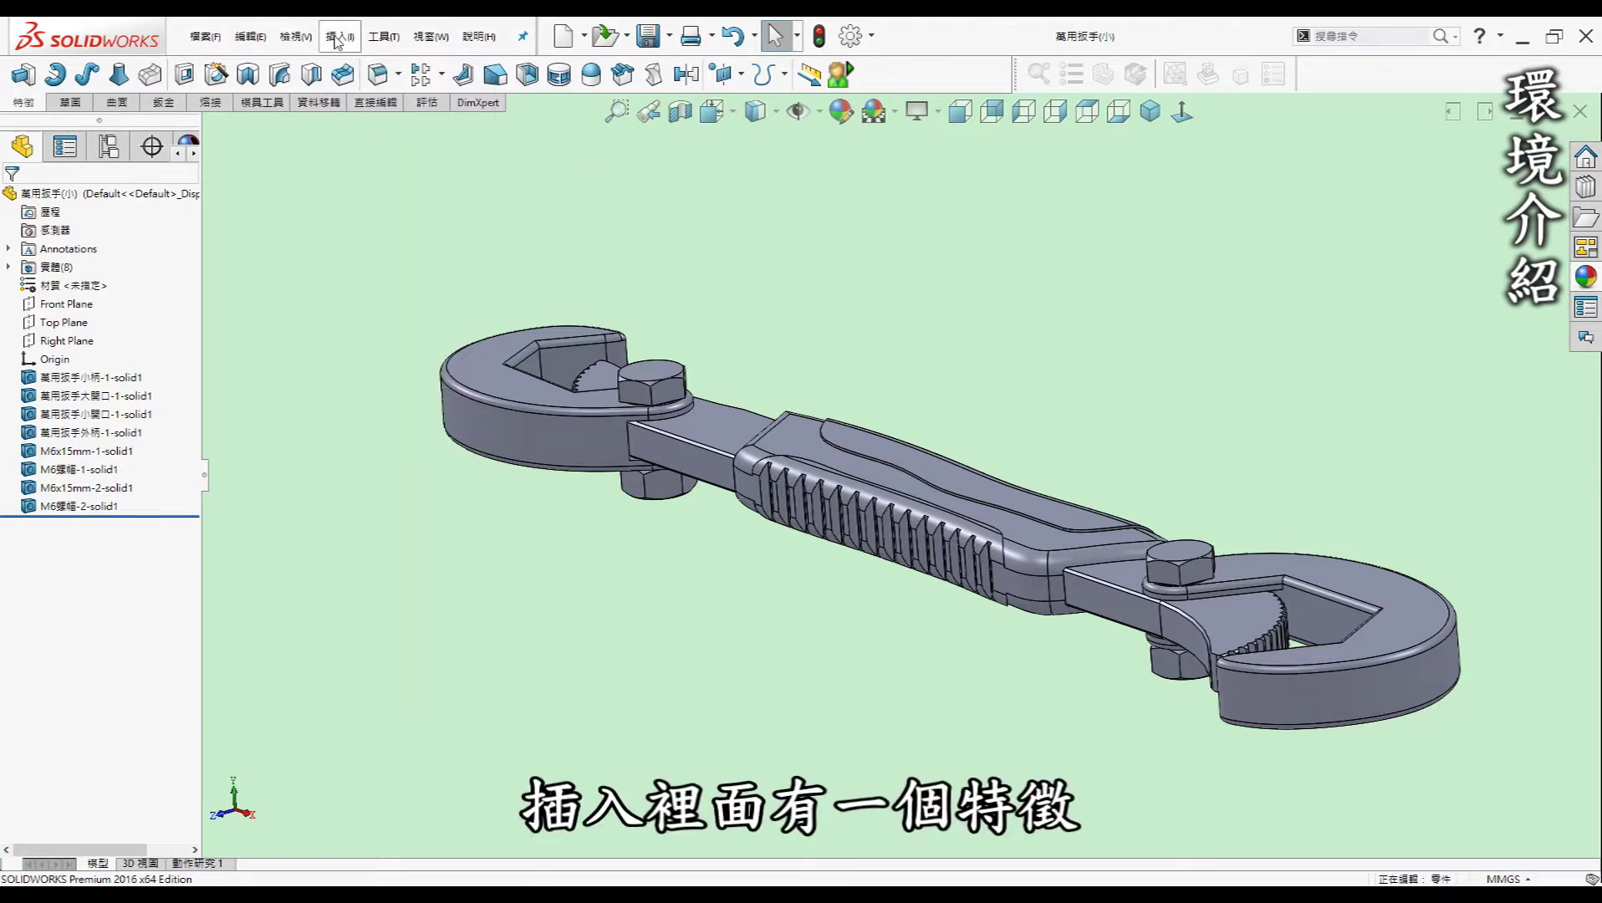
pyautogui.click(337, 40)
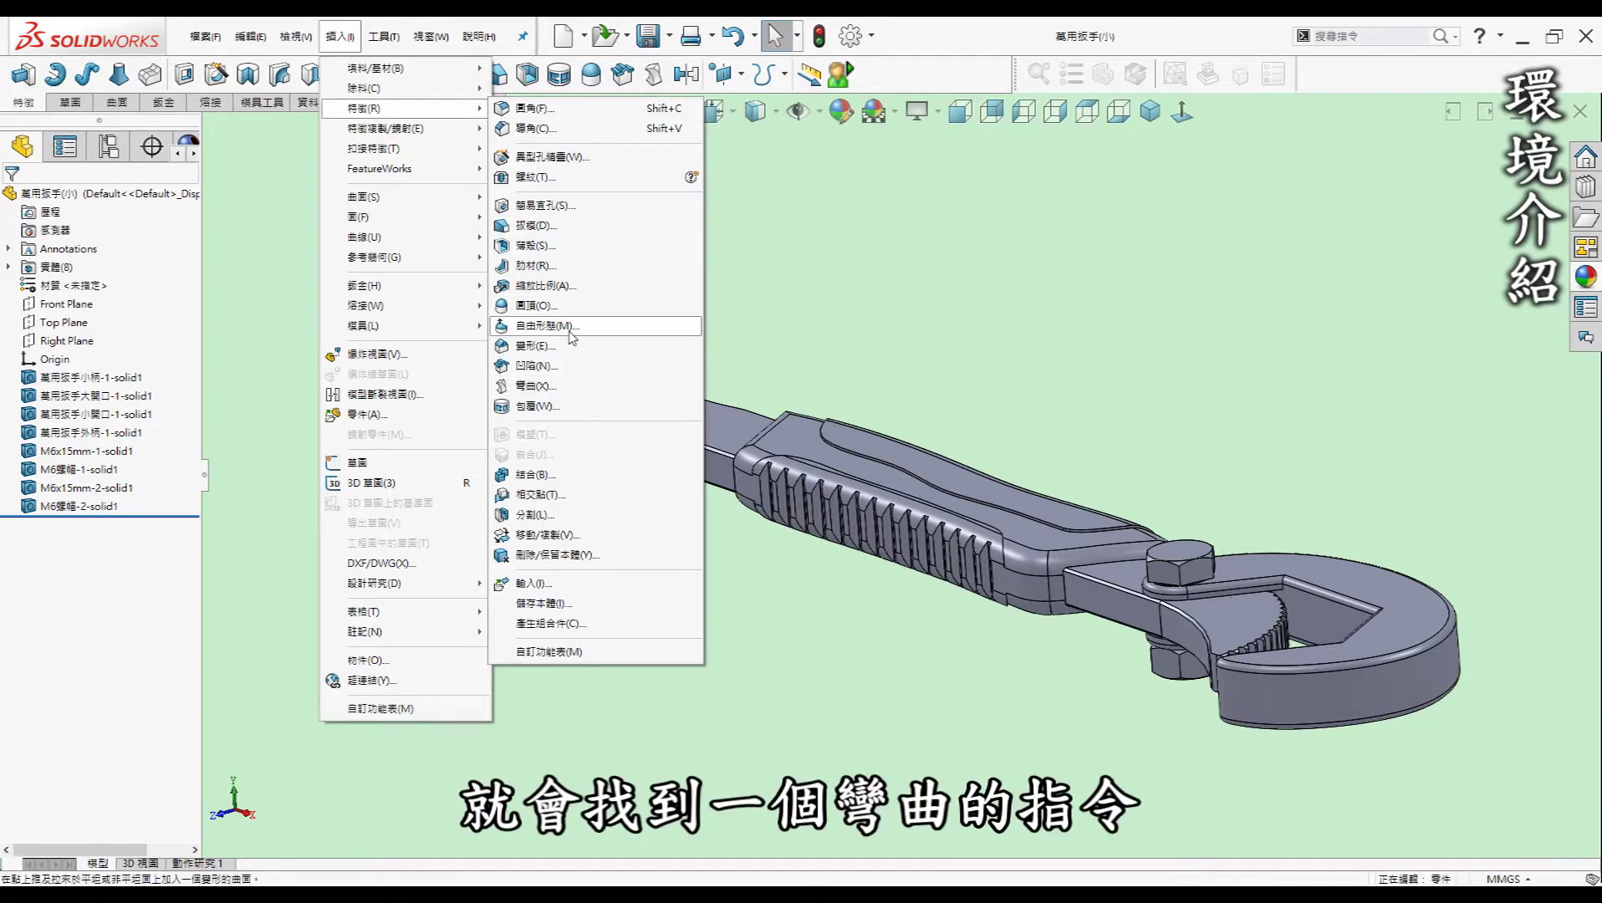
pyautogui.click(583, 387)
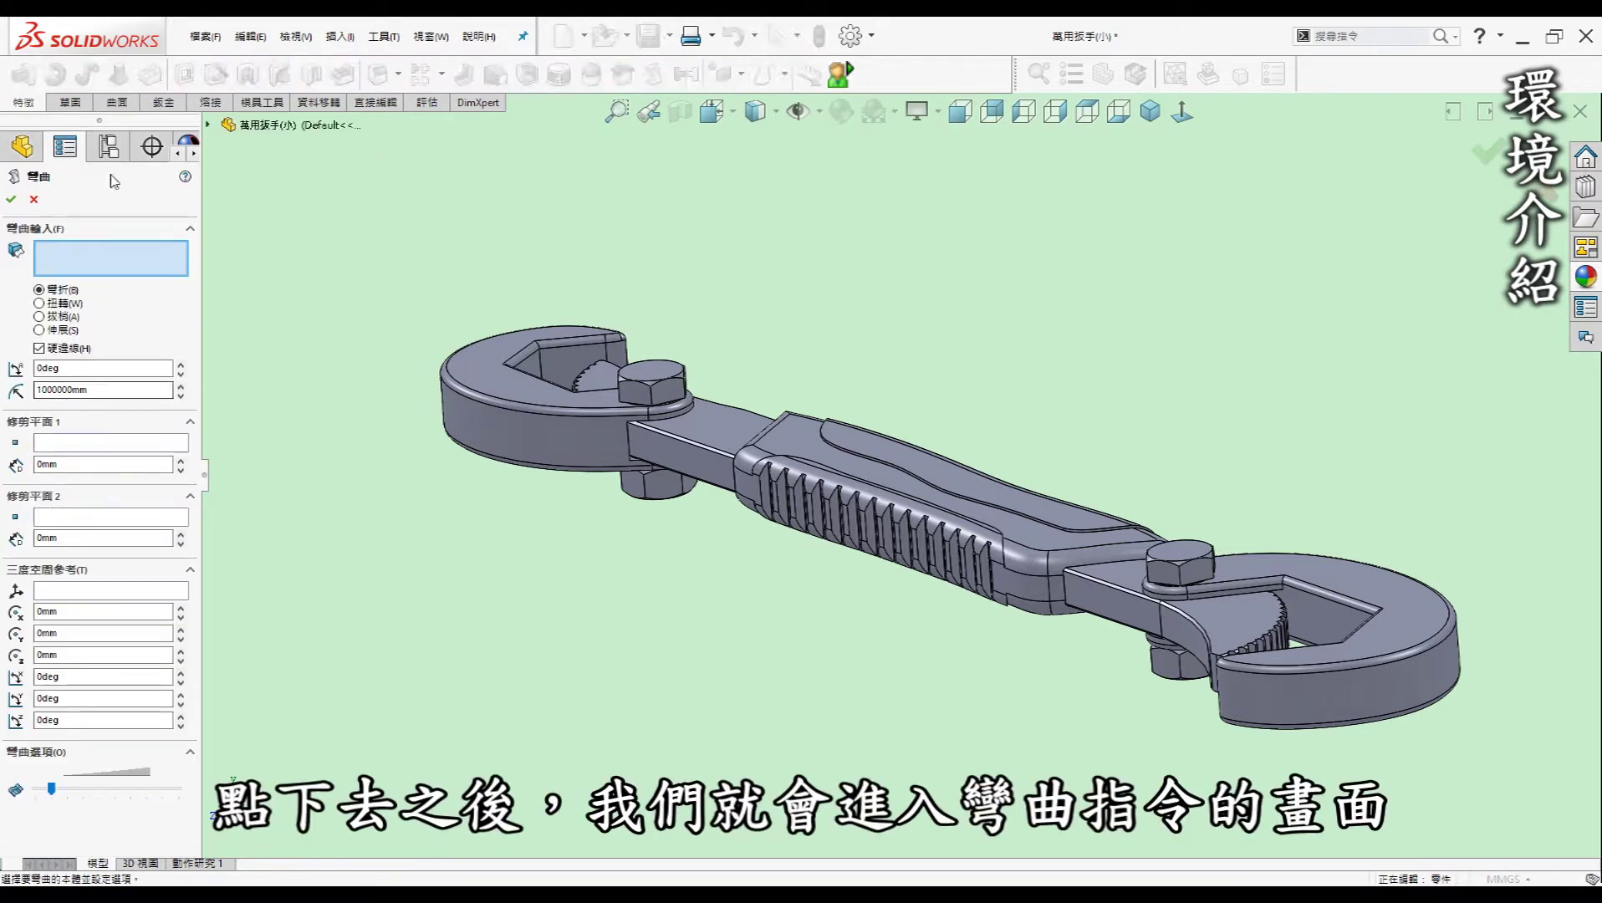
pyautogui.click(34, 200)
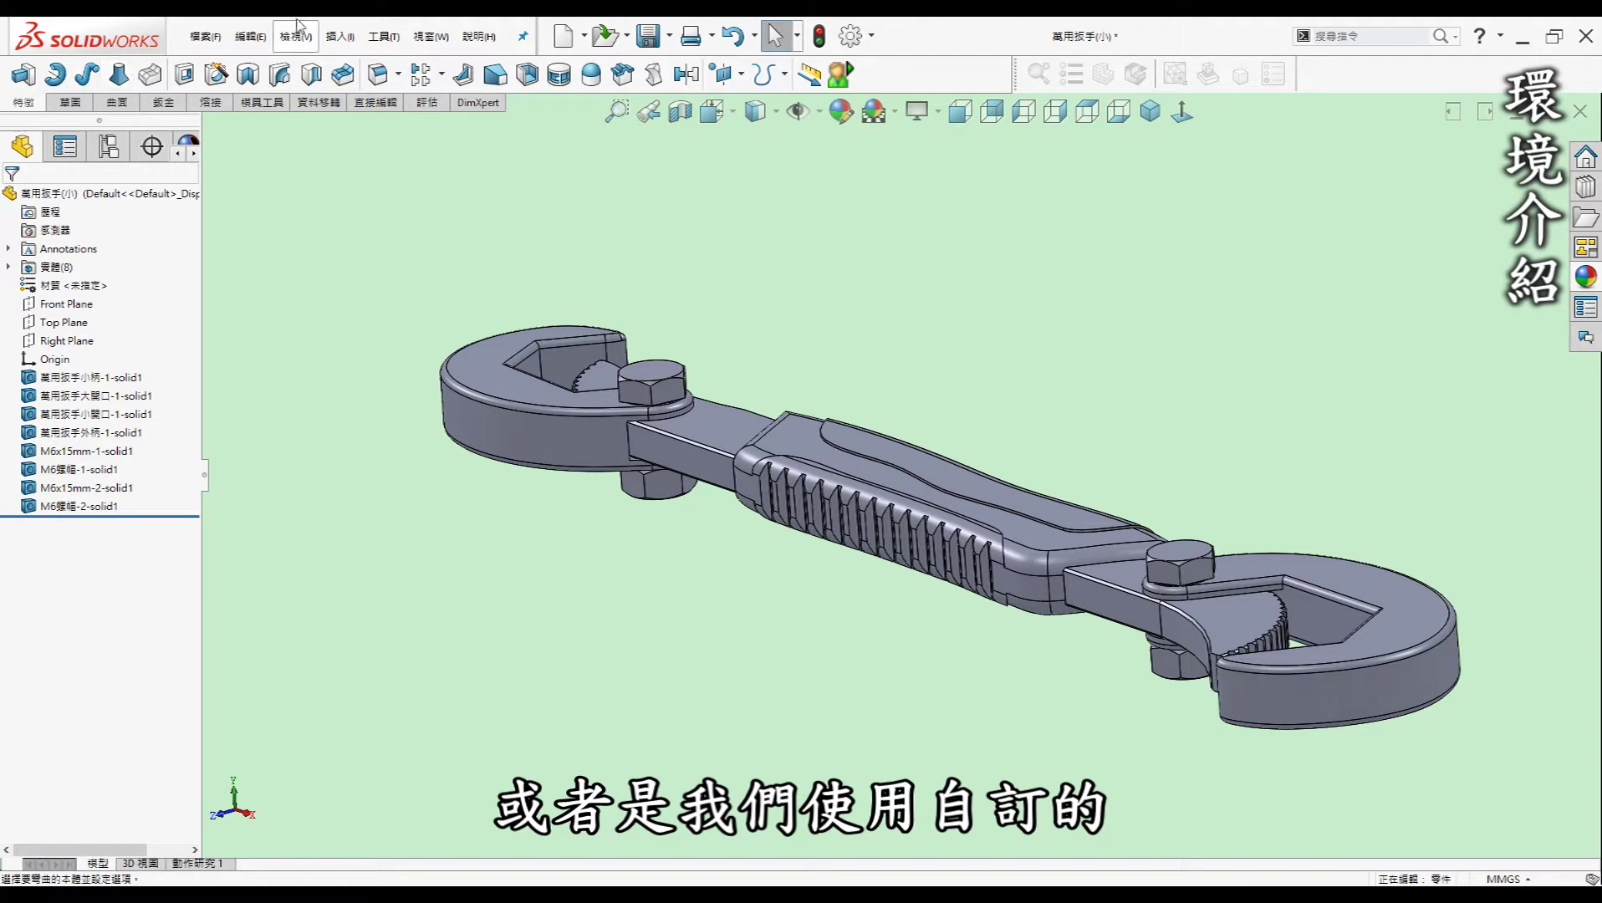
# Add the Flex command from Customize > Commands > Features to the toolbar
pyautogui.click(374, 35)
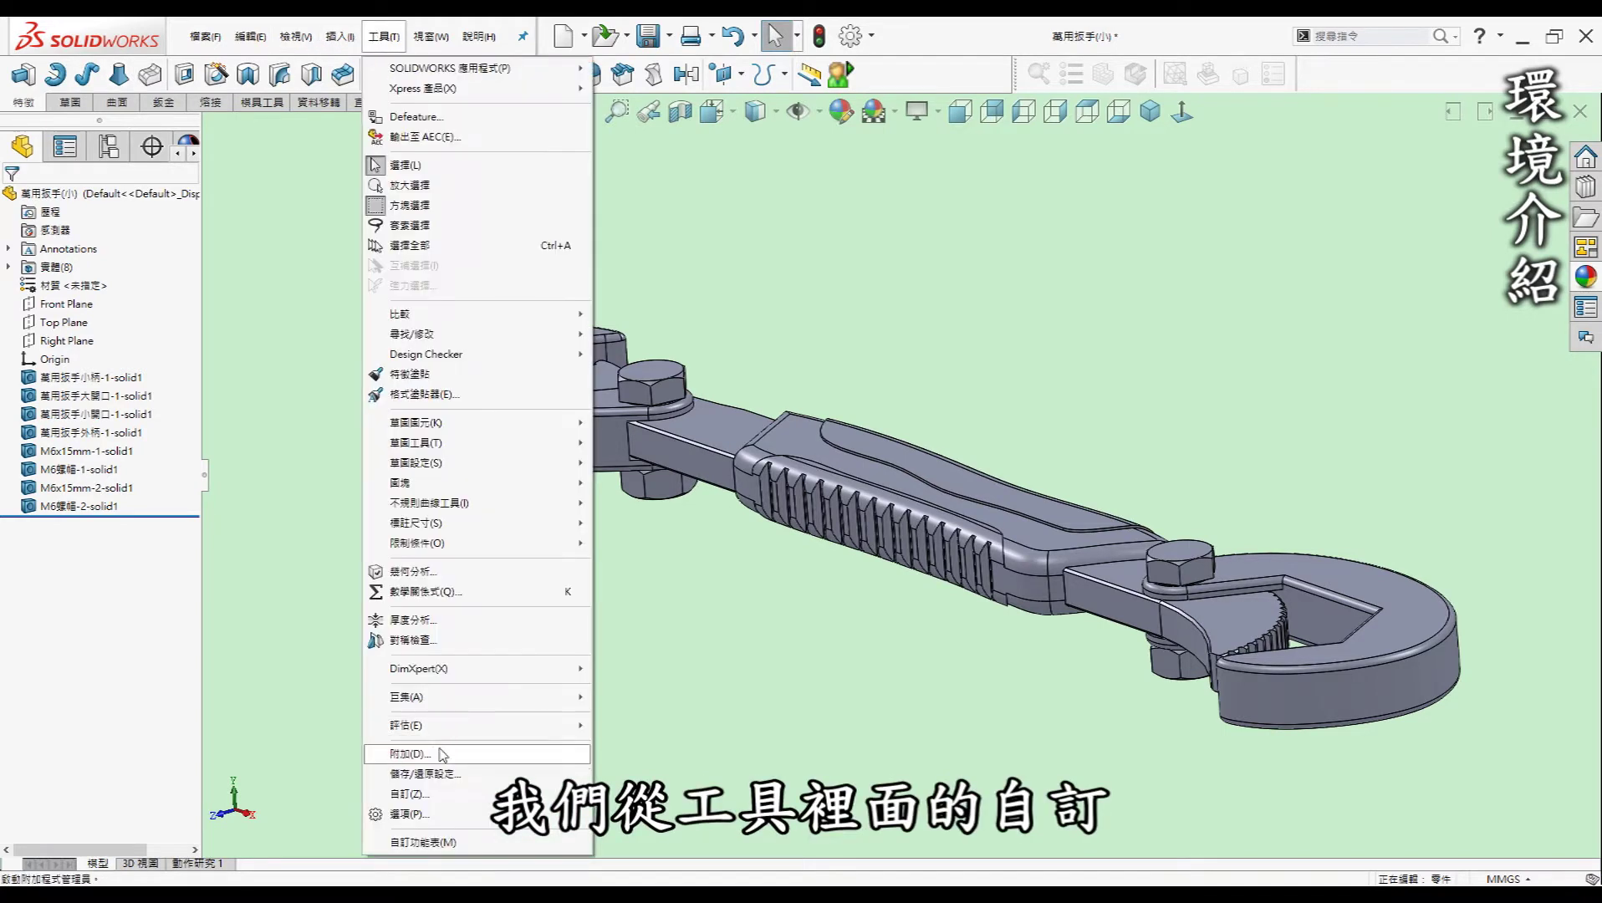
pyautogui.click(443, 798)
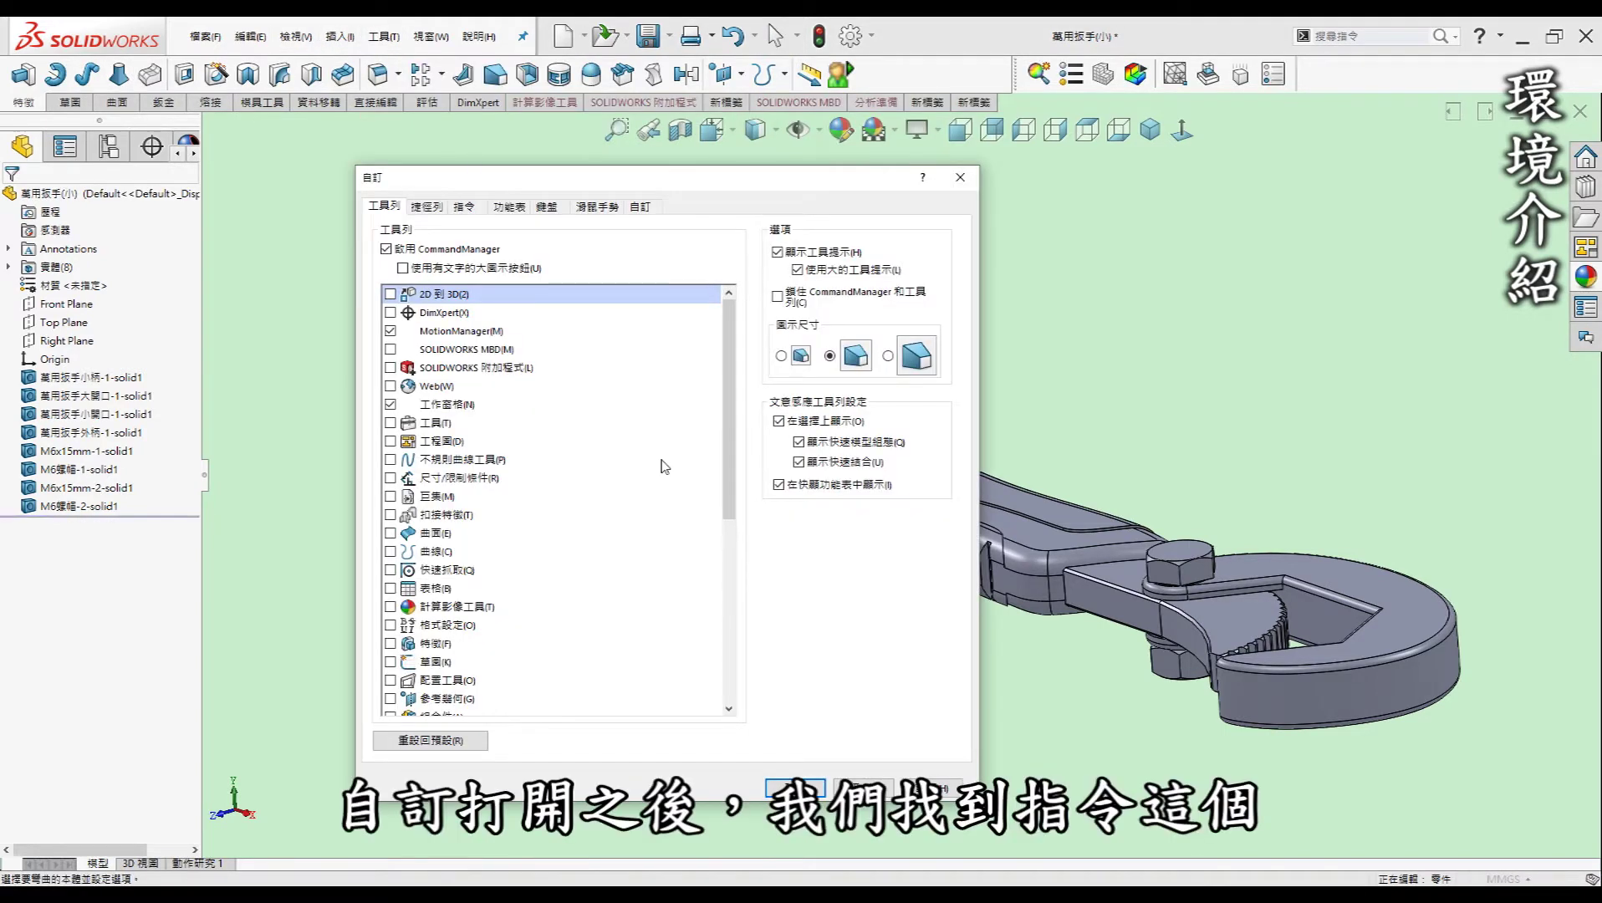
pyautogui.click(466, 207)
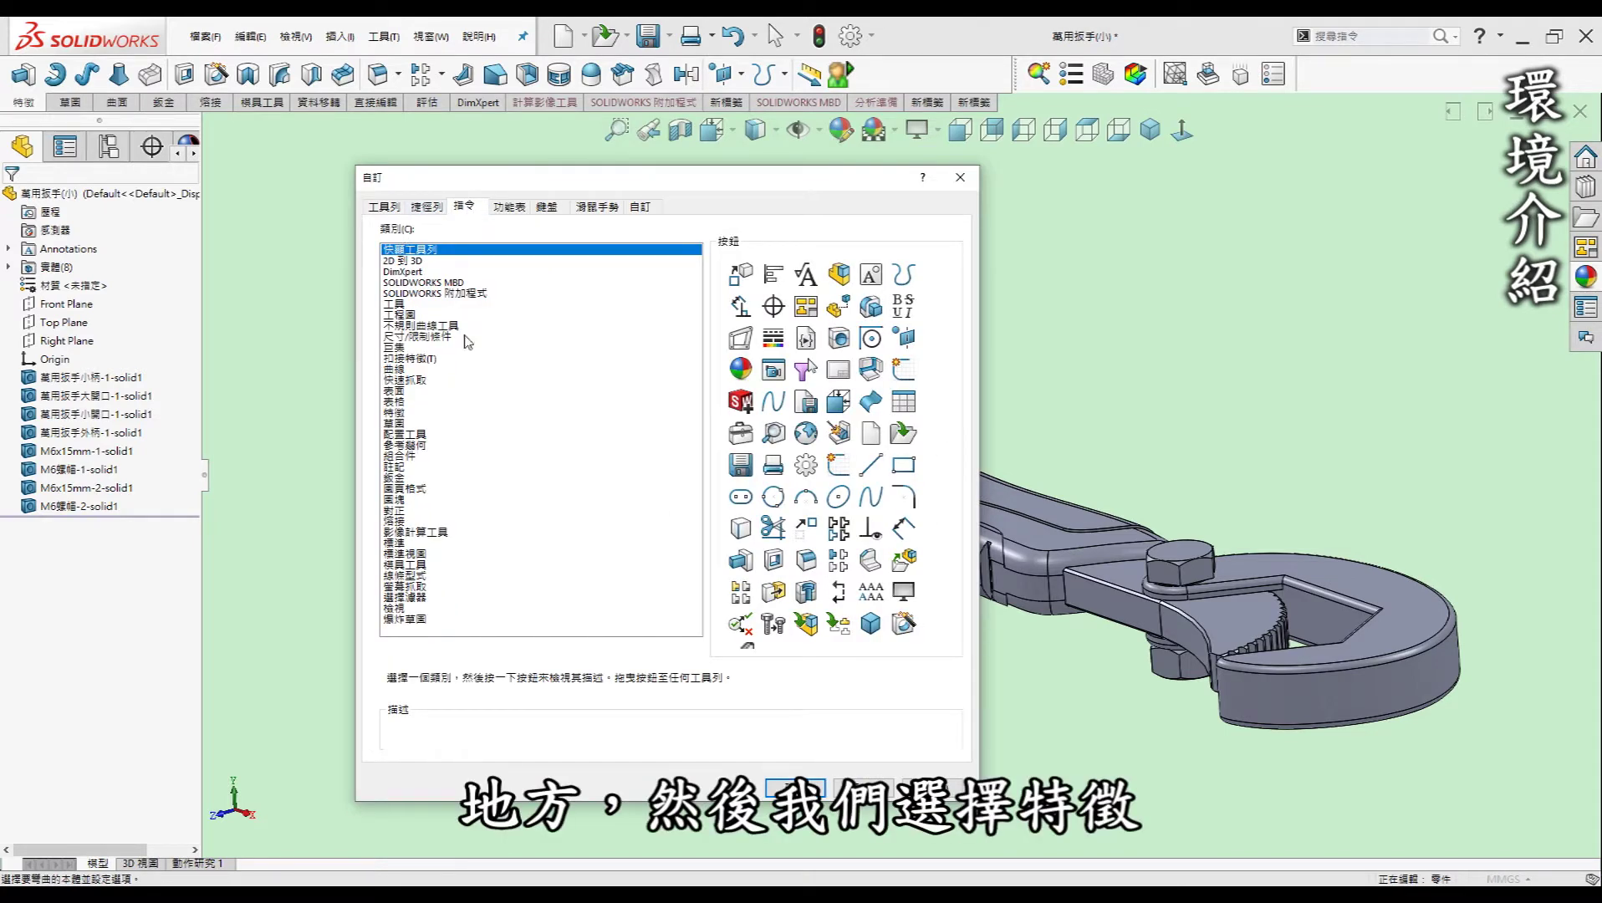
pyautogui.click(396, 412)
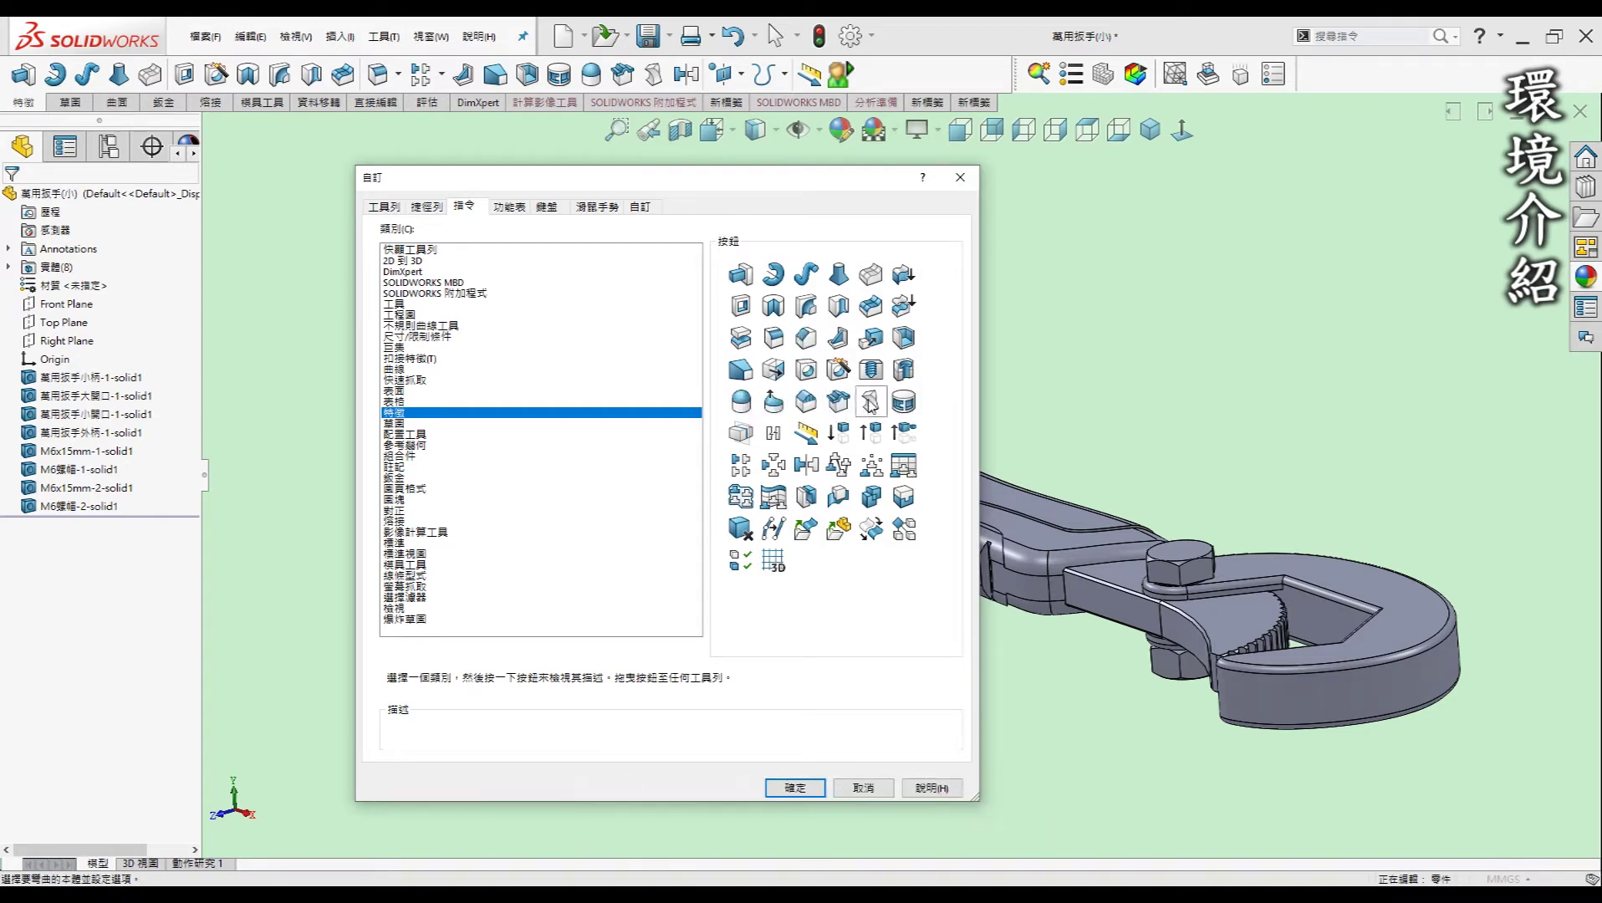
pyautogui.moveTo(883, 409)
pyautogui.mouseDown()
pyautogui.moveTo(869, 68)
pyautogui.moveTo(687, 83)
pyautogui.mouseUp()
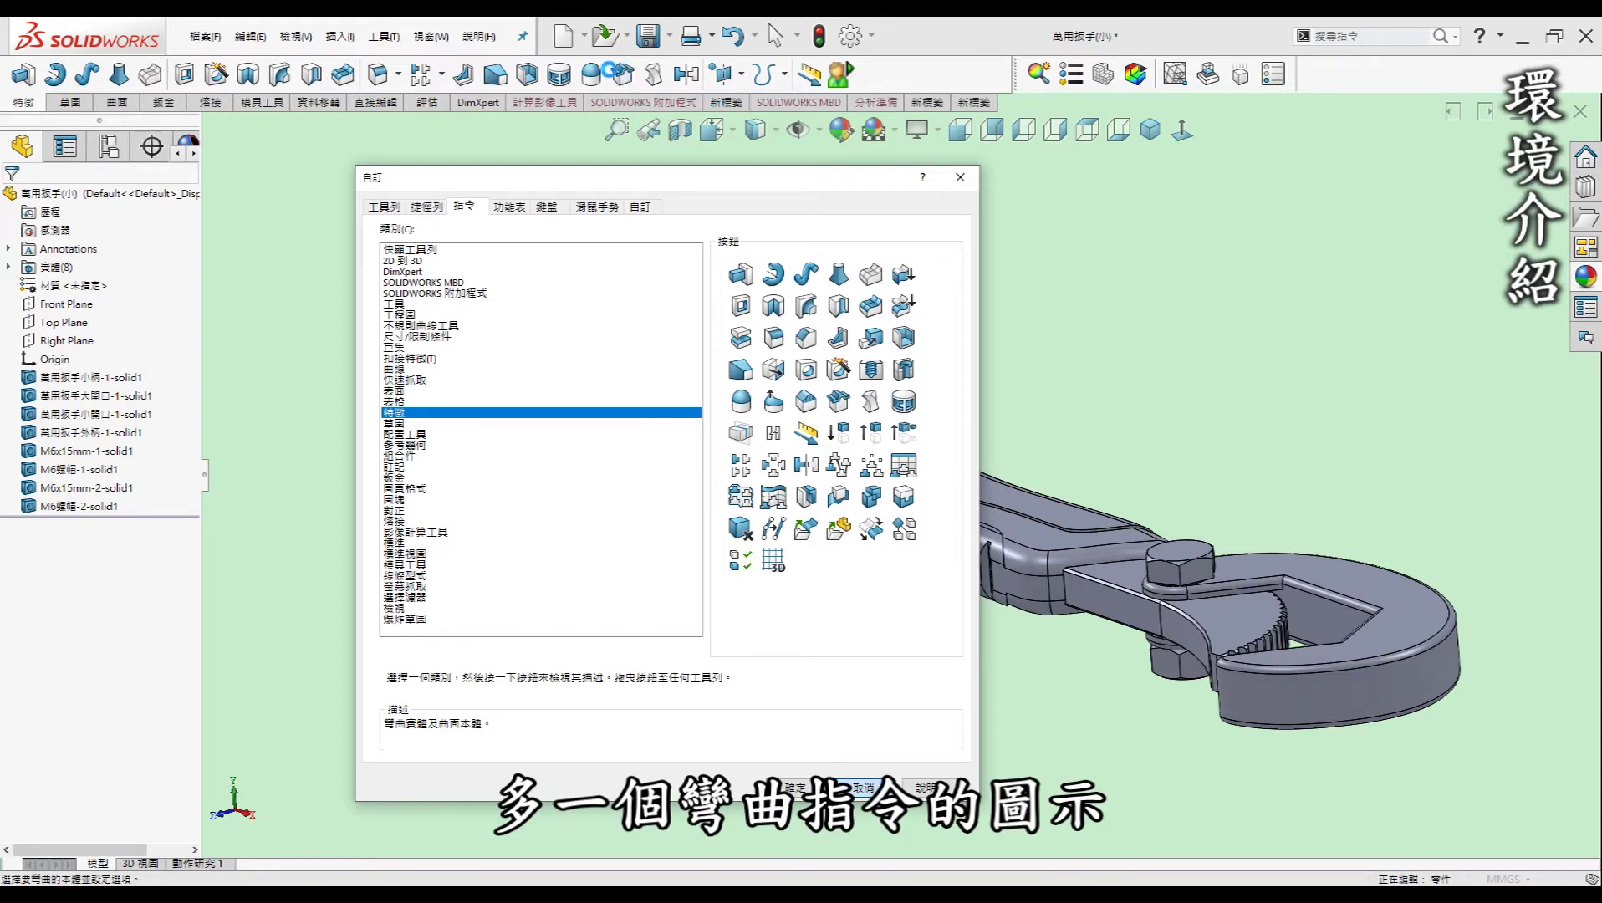
pyautogui.press('Return')
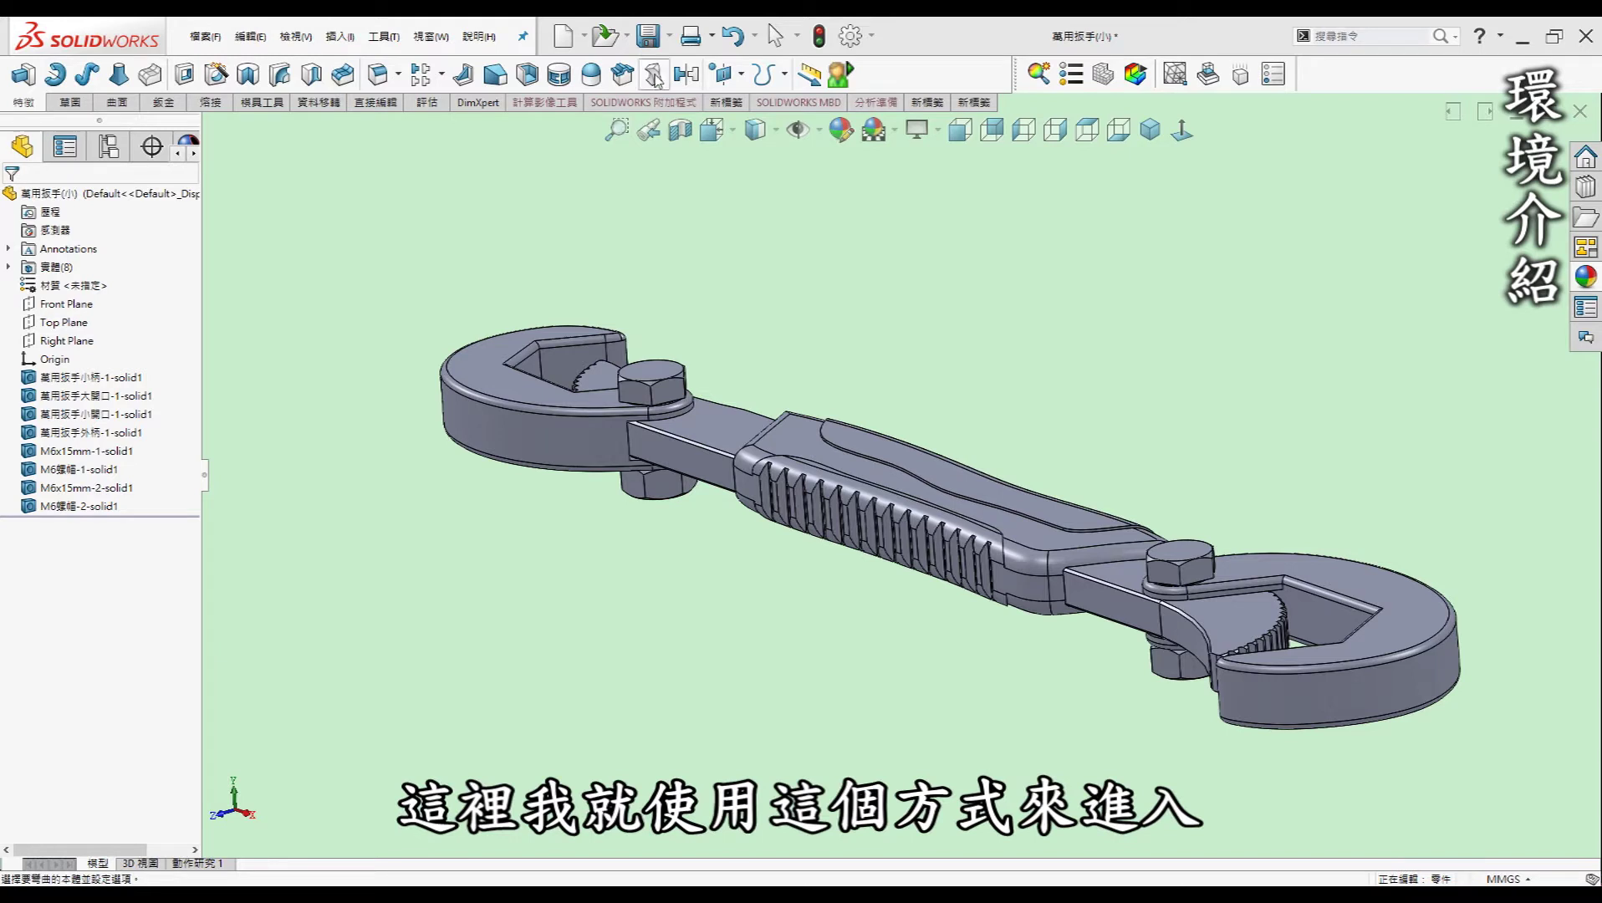
# Try the newly added Flex toolbar shortcut
pyautogui.click(655, 76)
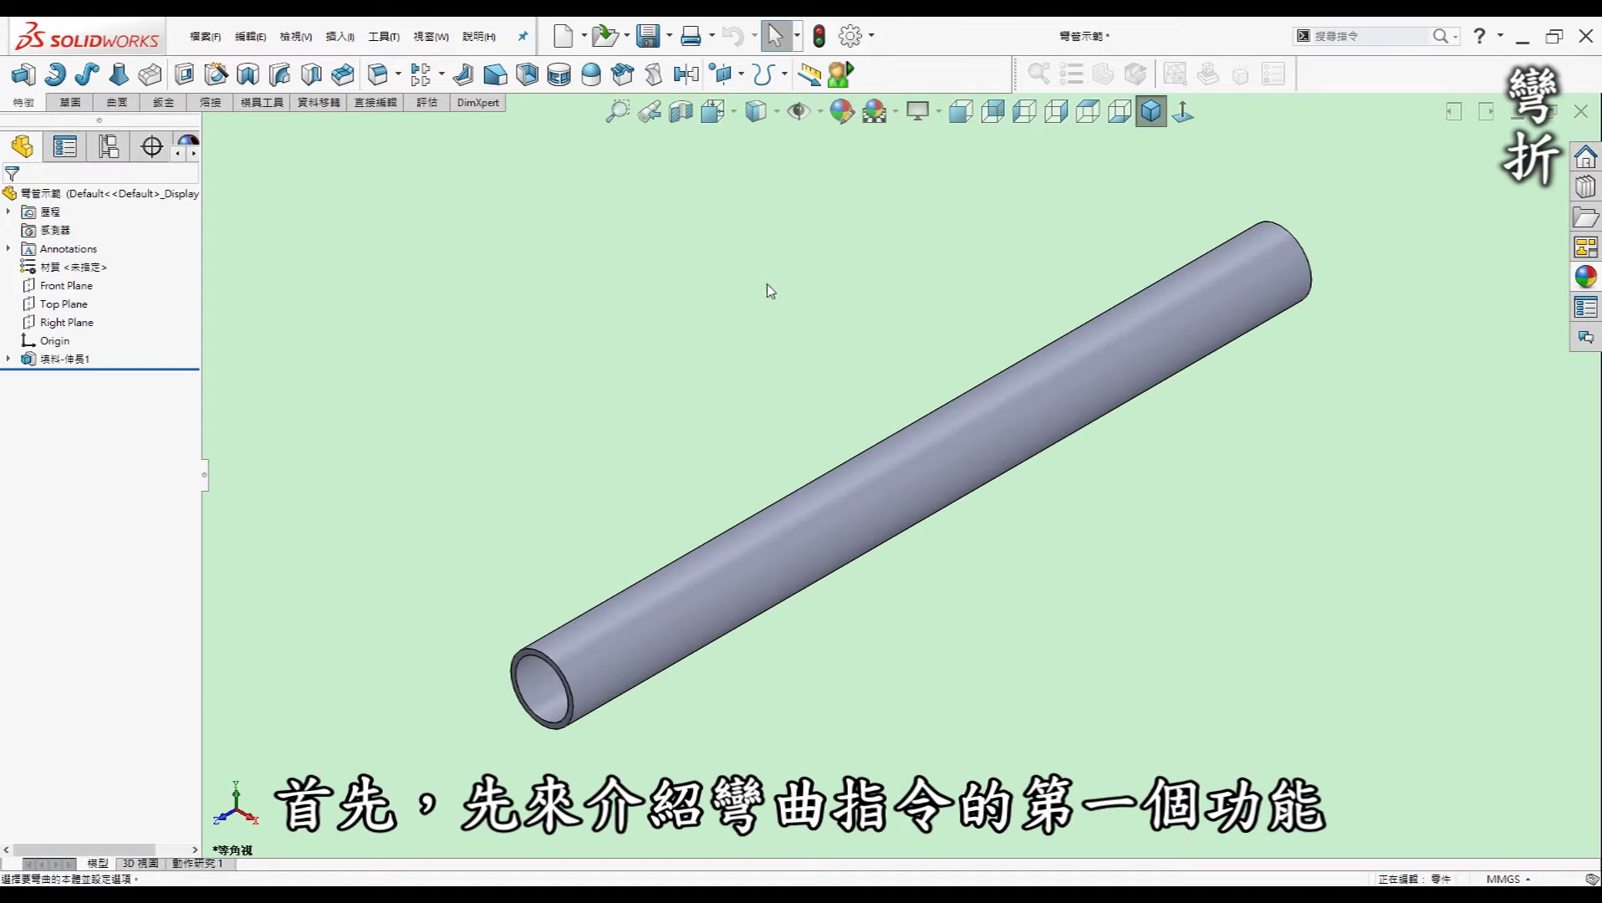
# Bend the tube body with Flex at a 100 mm radius, creating 彎曲1
pyautogui.click(686, 80)
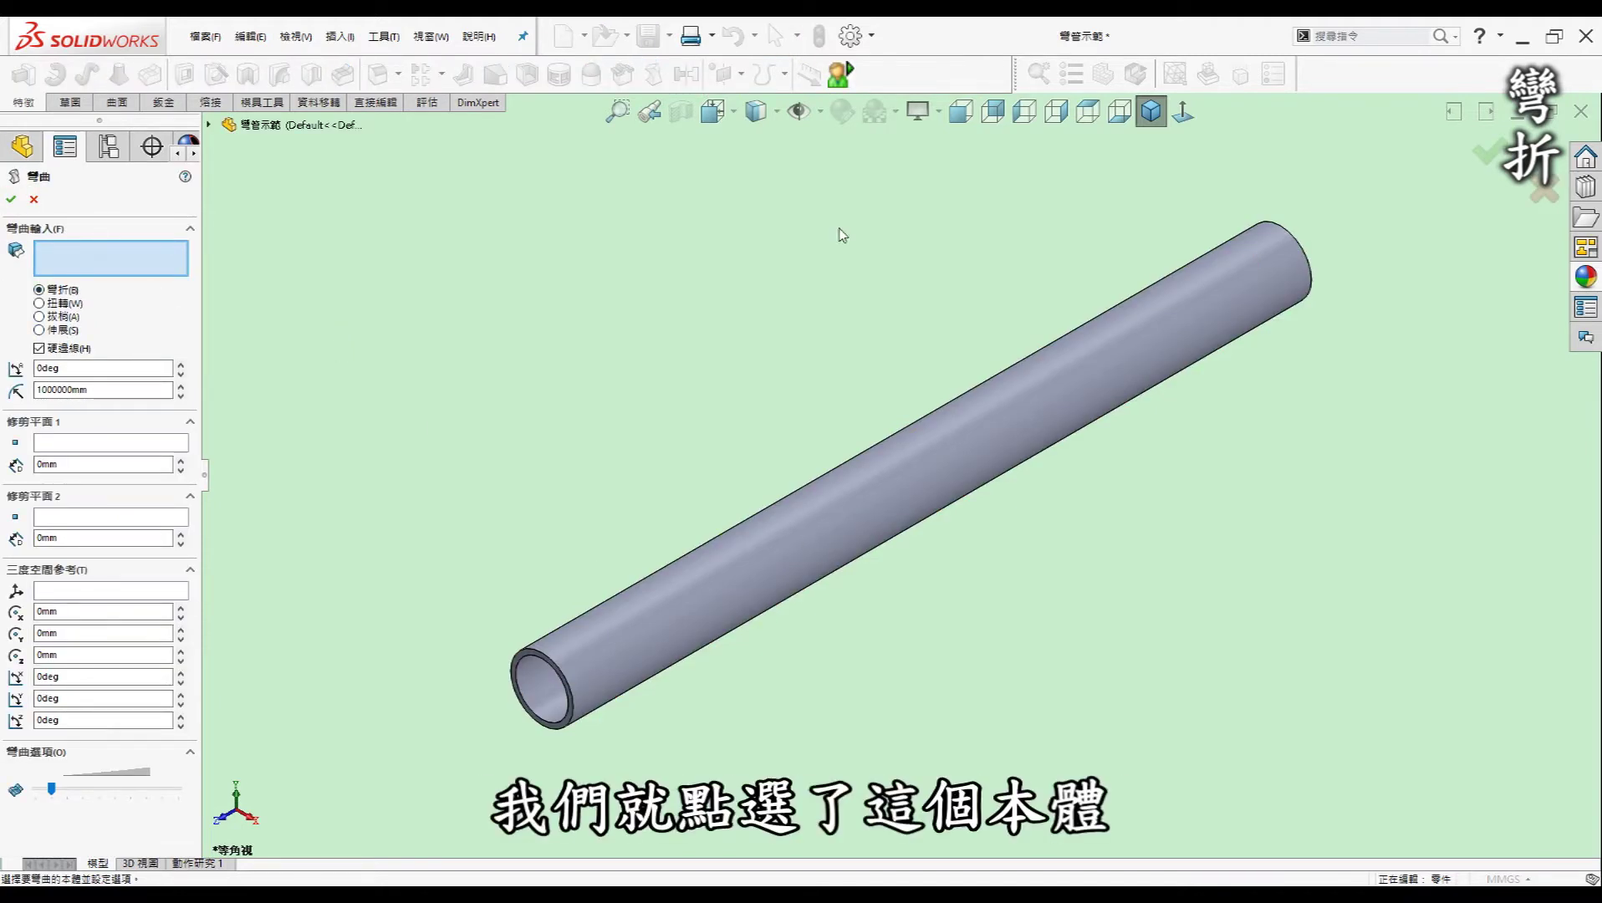
pyautogui.click(688, 649)
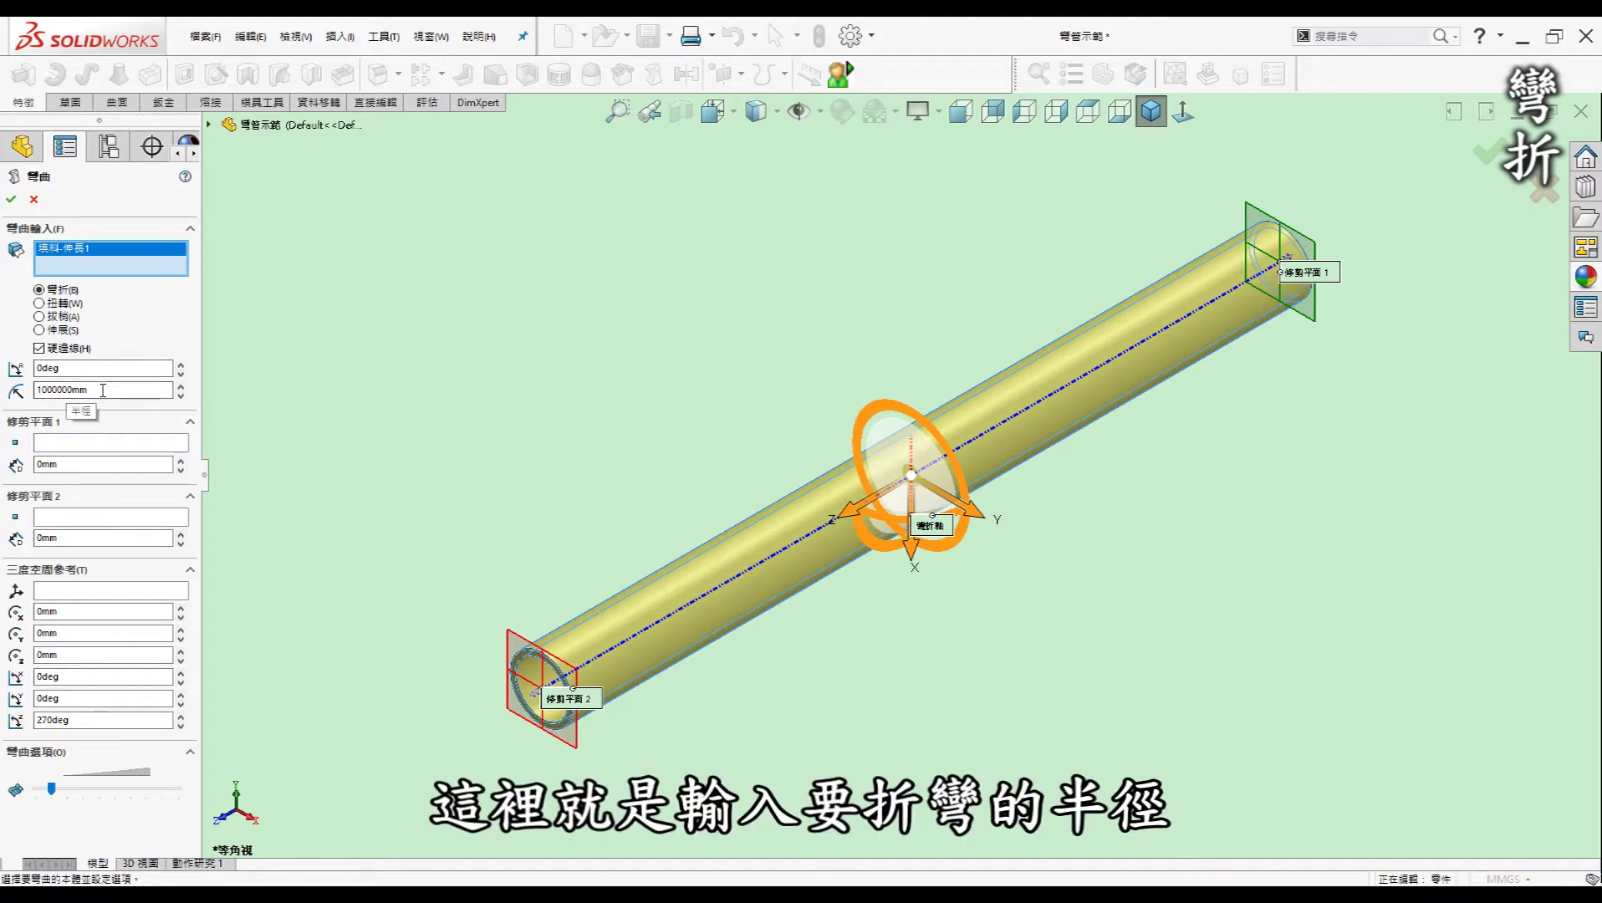
pyautogui.doubleClick(101, 390)
pyautogui.write('100')
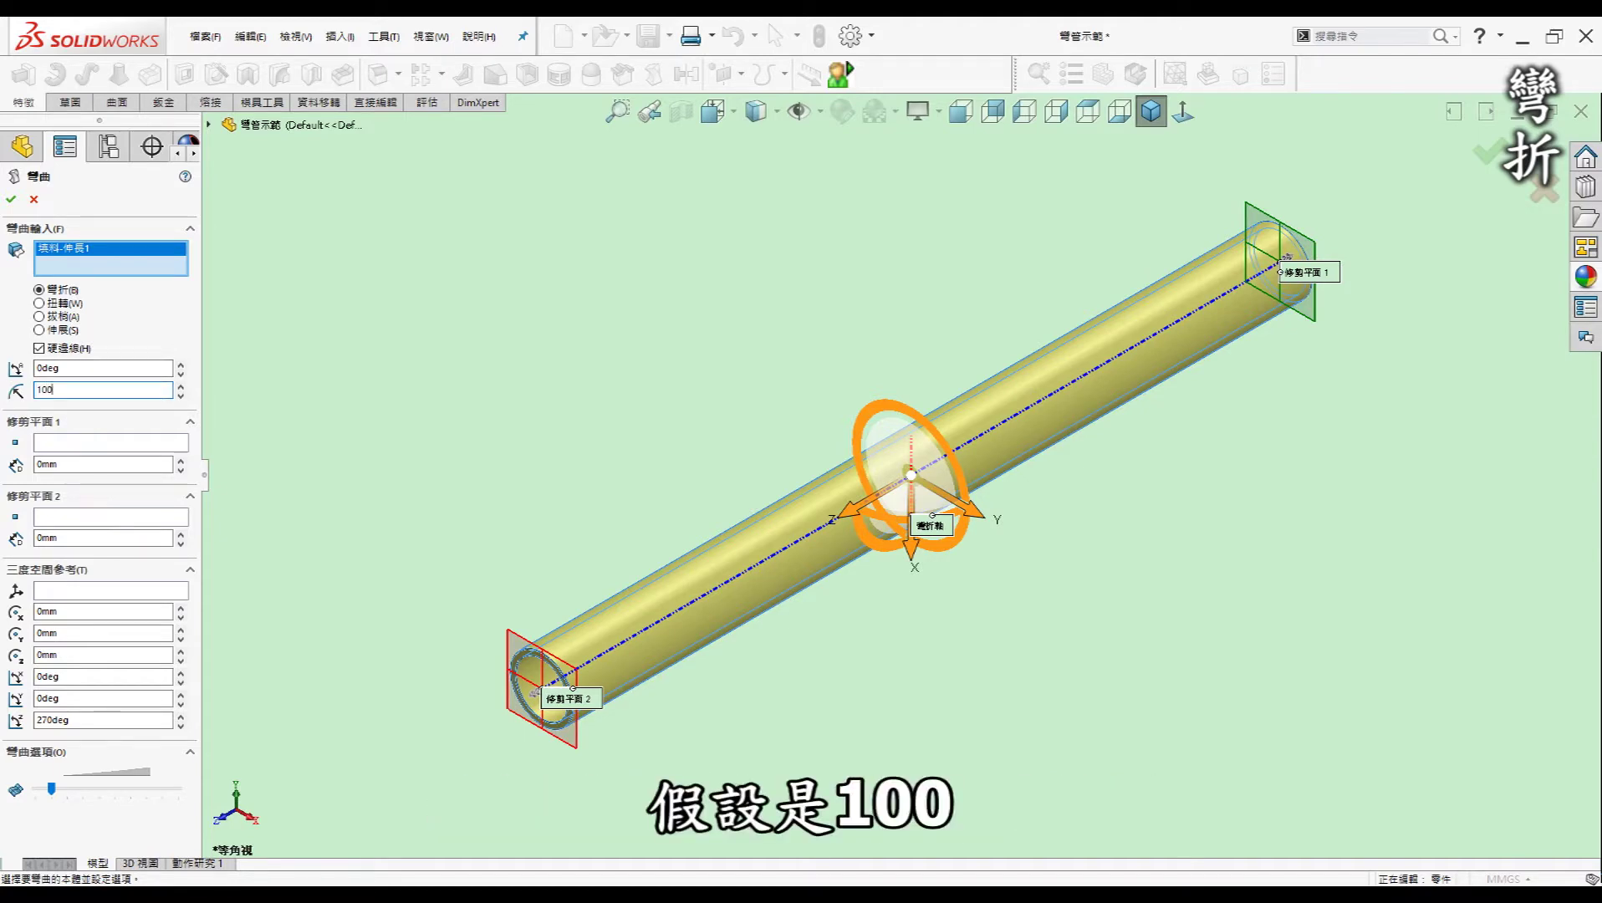
pyautogui.press('Return')
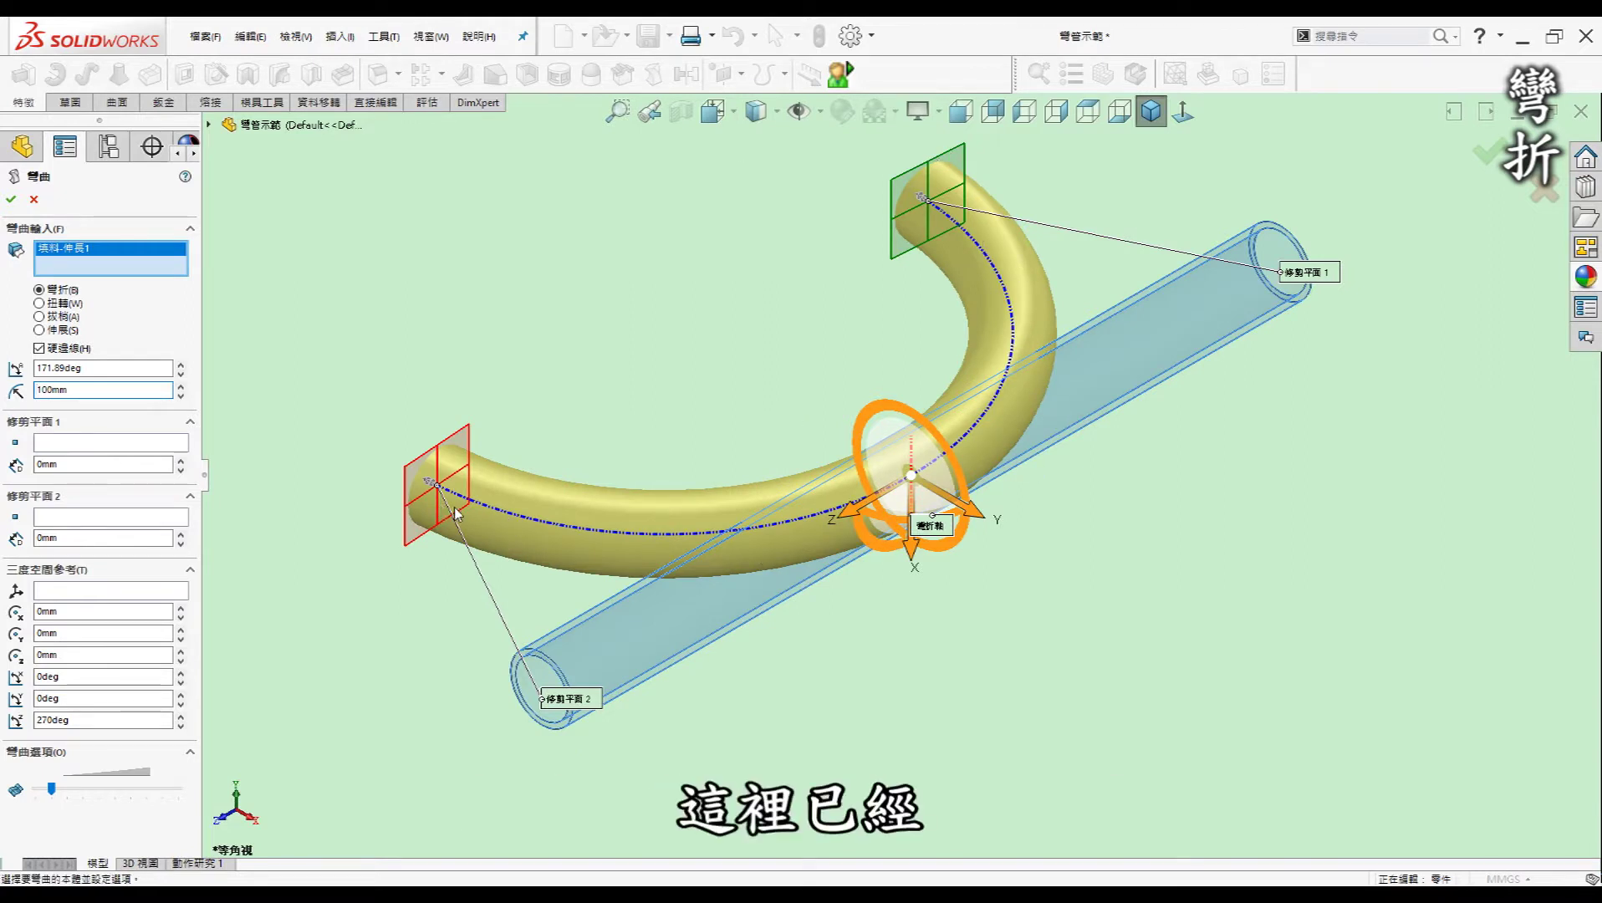
pyautogui.click(11, 205)
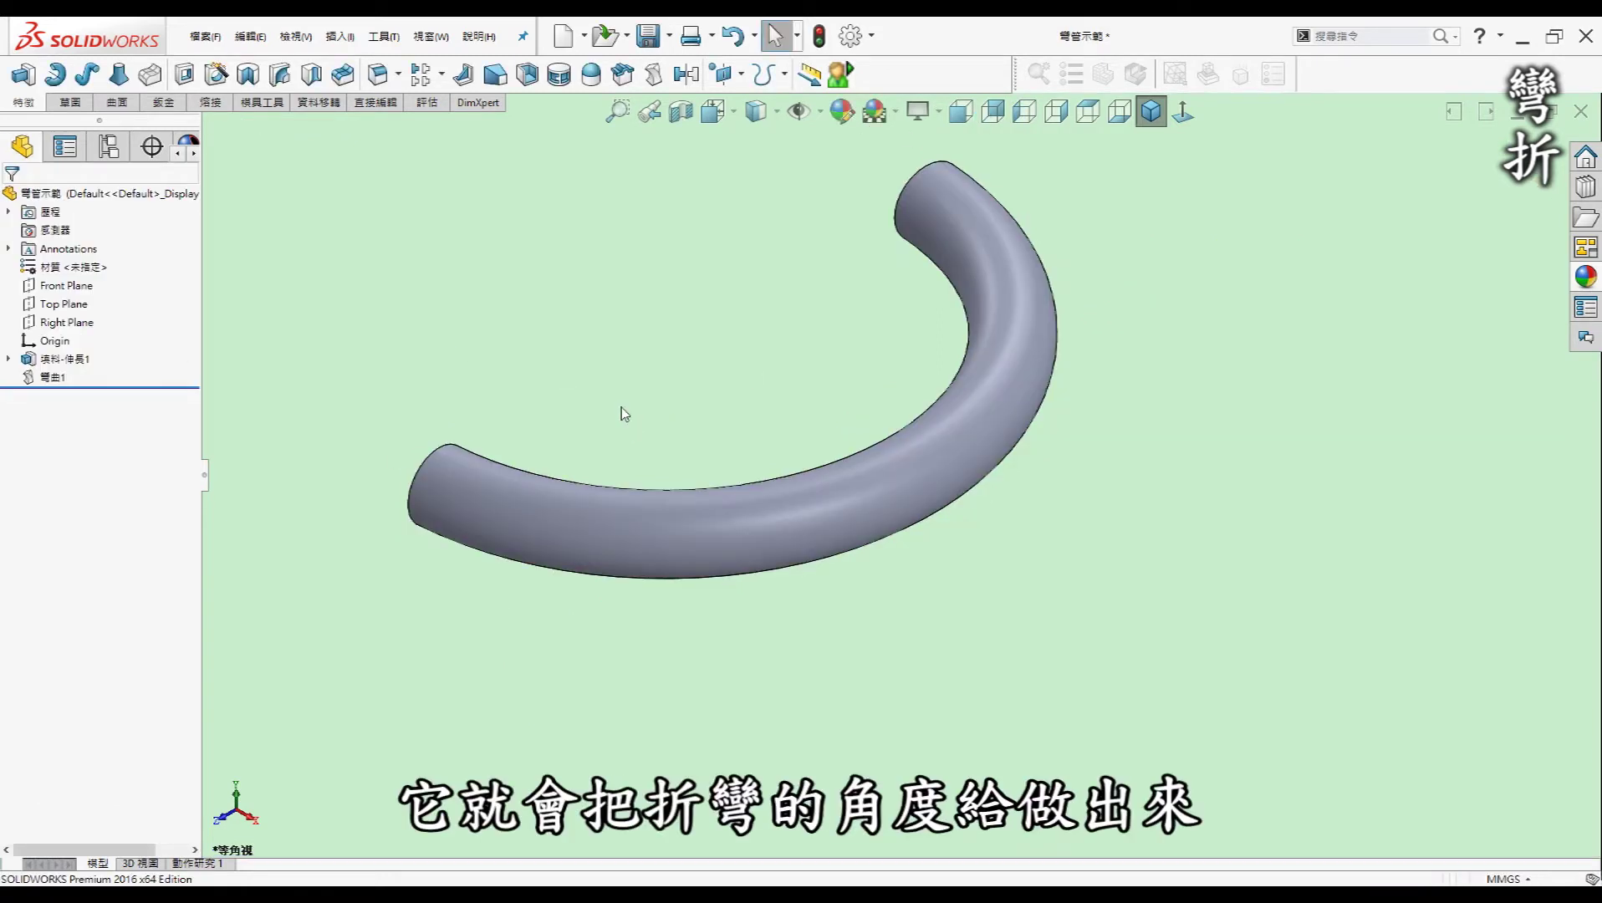
# Tilt the view to see both tube ends and select the 彎曲1 feature
pyautogui.scroll(1, 904, 476)
pyautogui.scroll(-3, 808, 296)
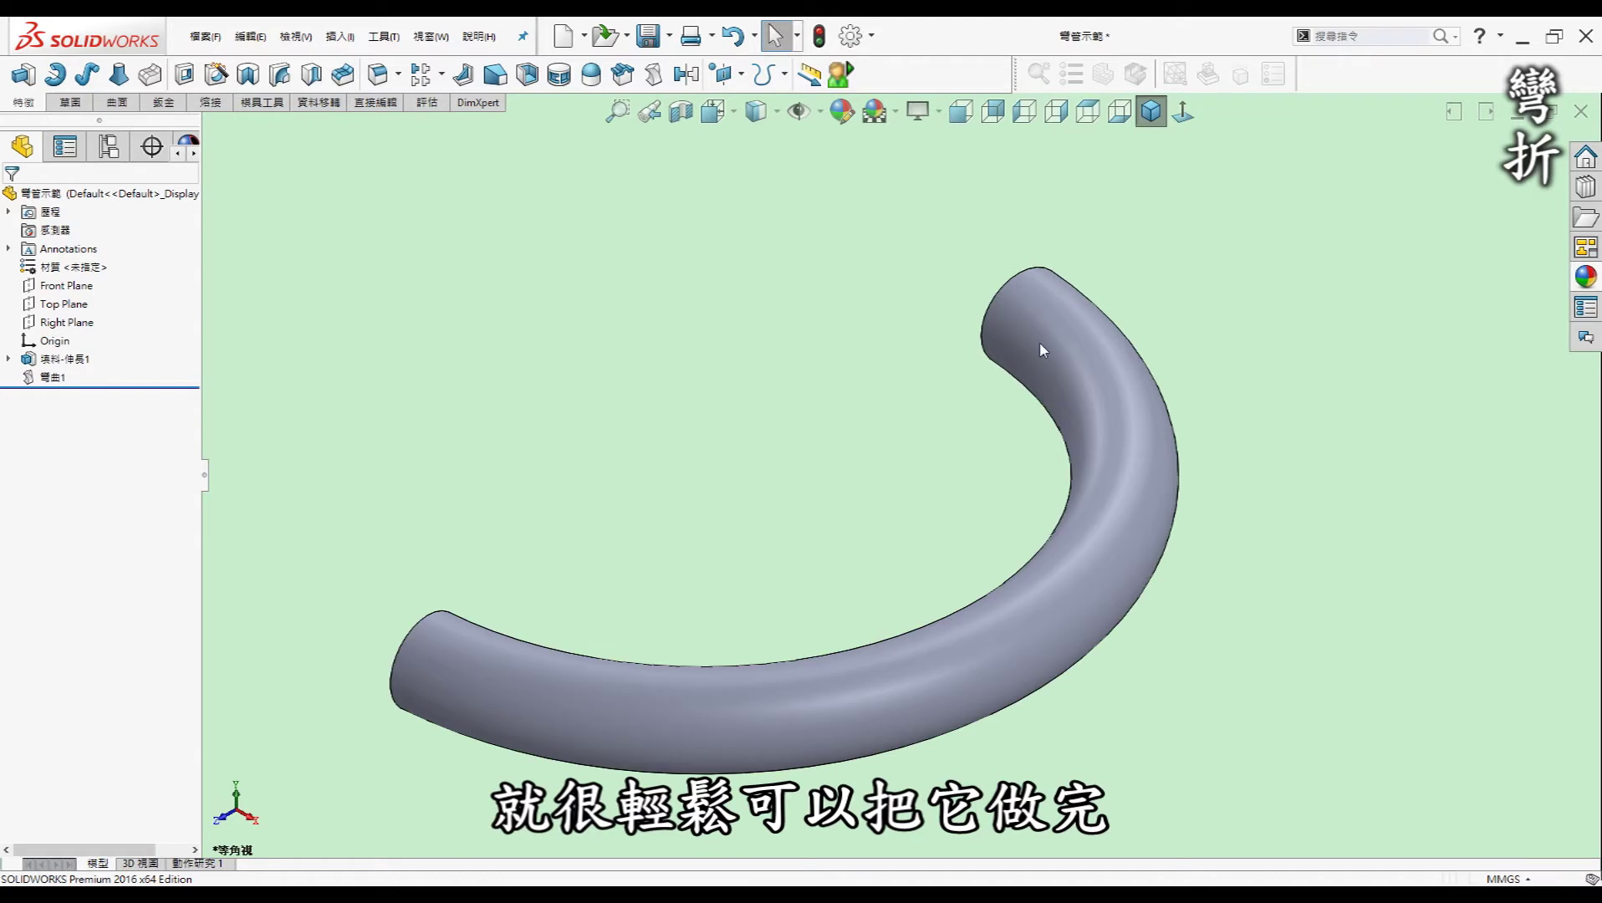
pyautogui.moveTo(922, 485); pyautogui.dragTo(1006, 581, button='middle')
pyautogui.scroll(-1, 1023, 693)
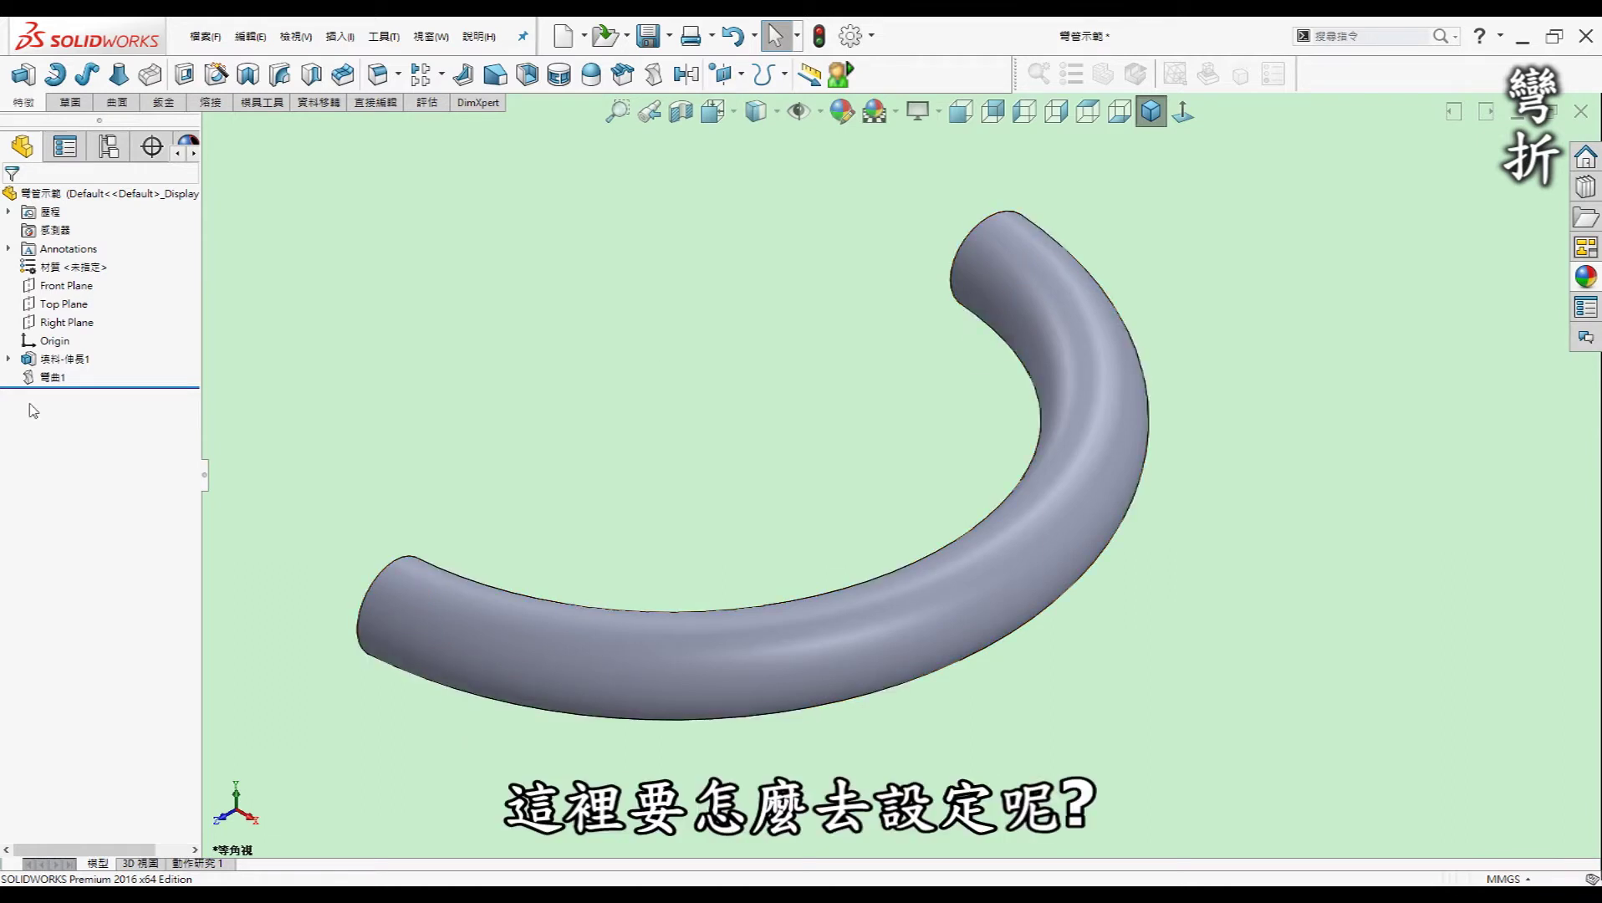
pyautogui.click(44, 378)
# Edit 彎曲1 so both trim plane distances are 50 mm
pyautogui.rightClick(44, 378)
pyautogui.click(56, 335)
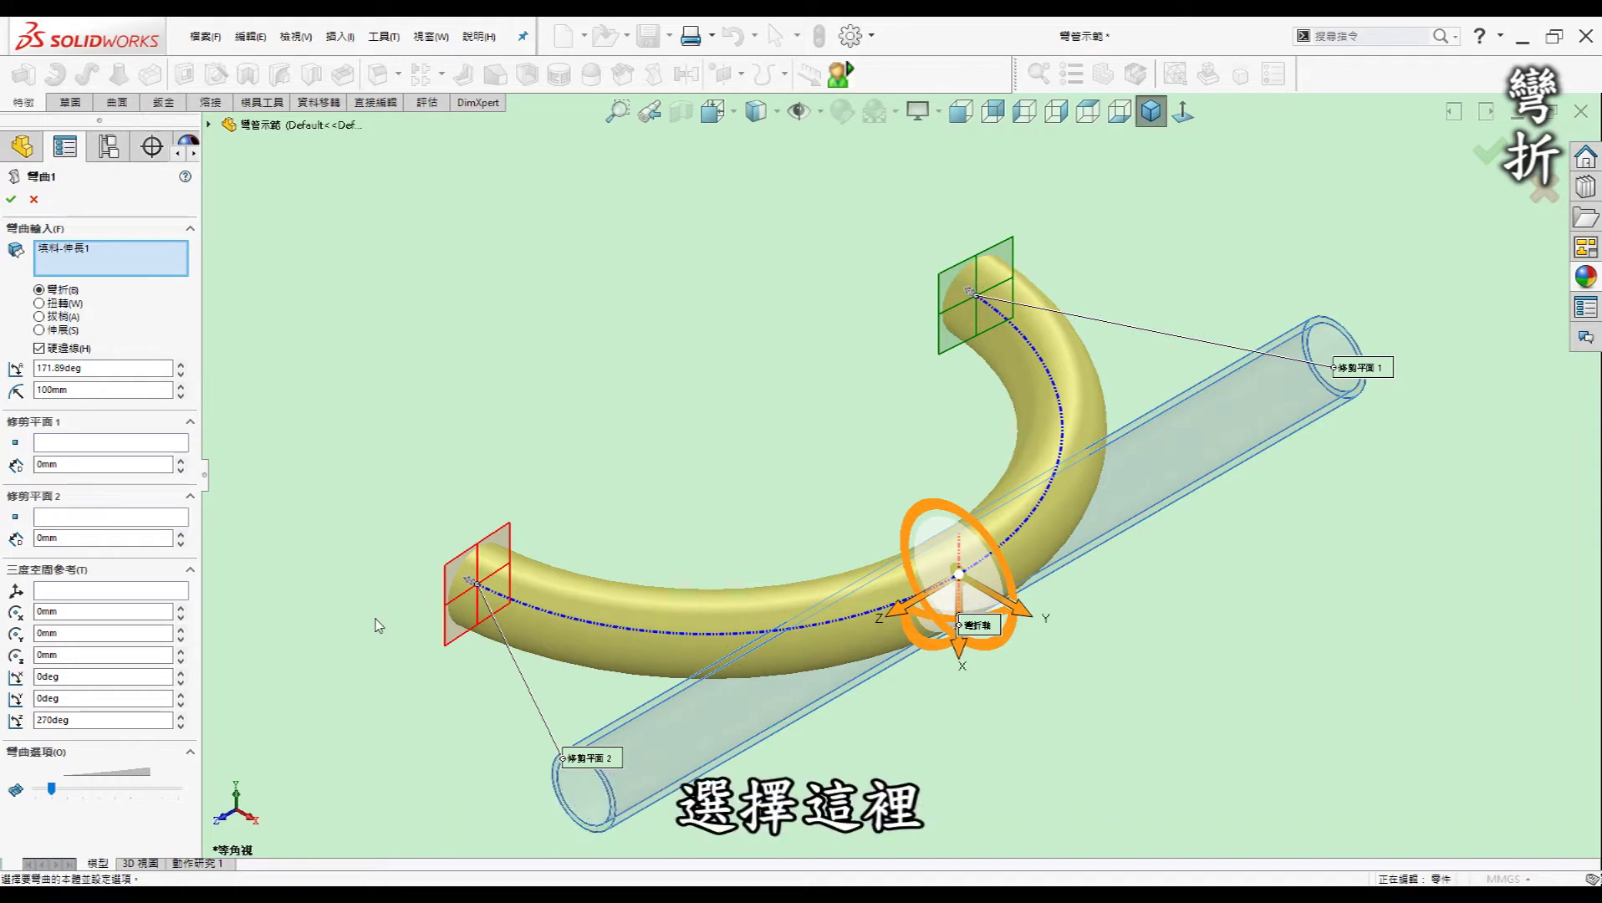
pyautogui.click(63, 466)
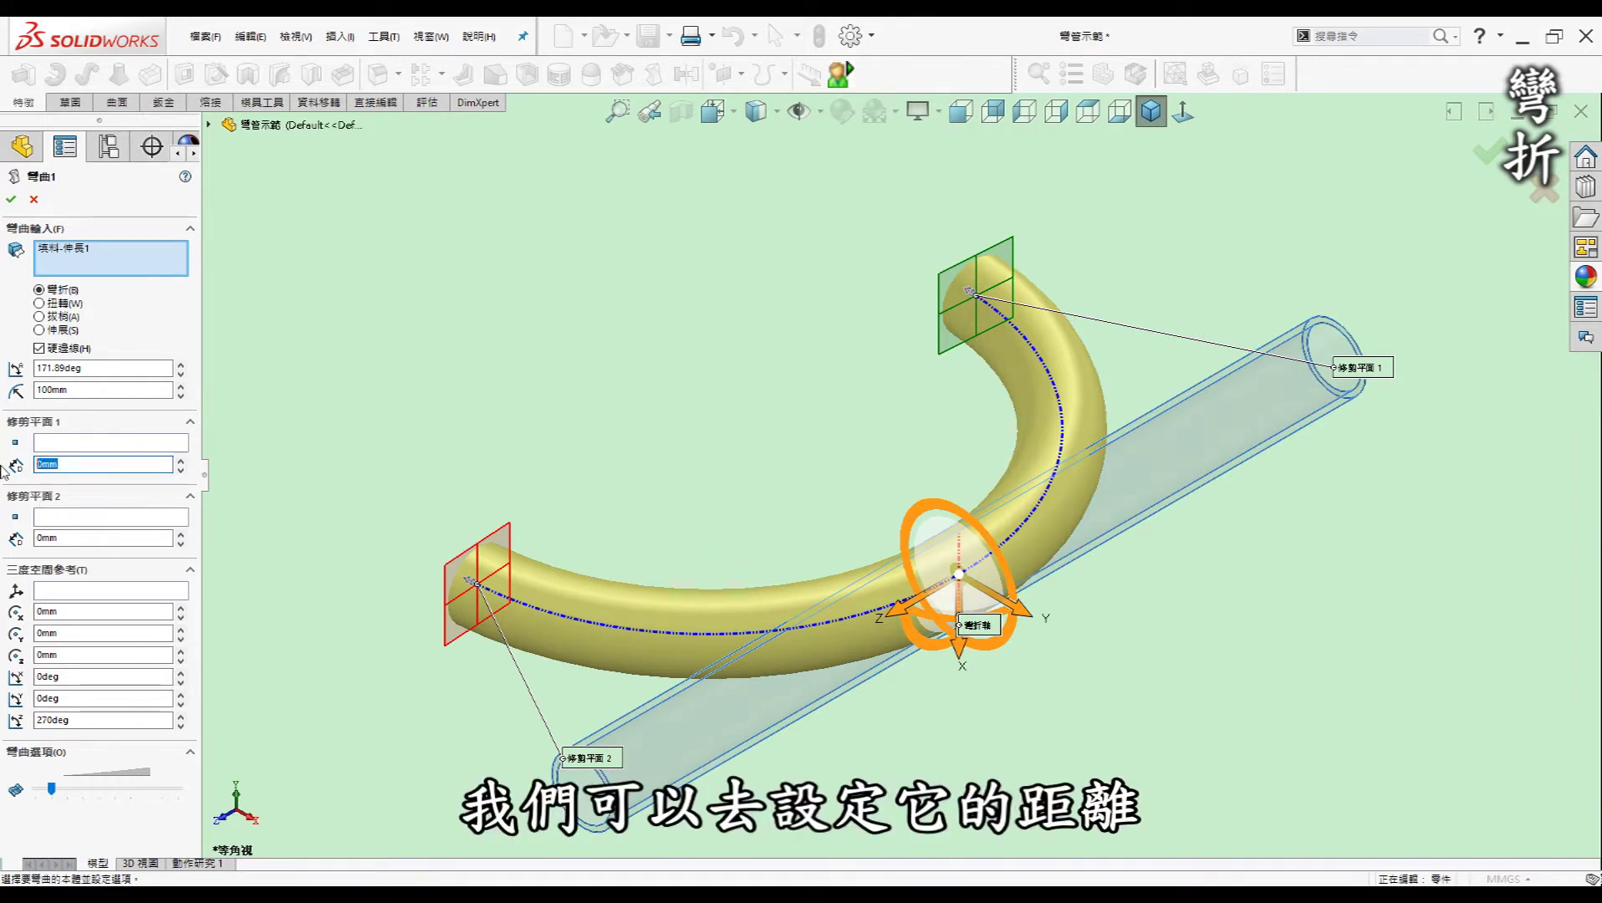
pyautogui.write('50')
pyautogui.press('Return')
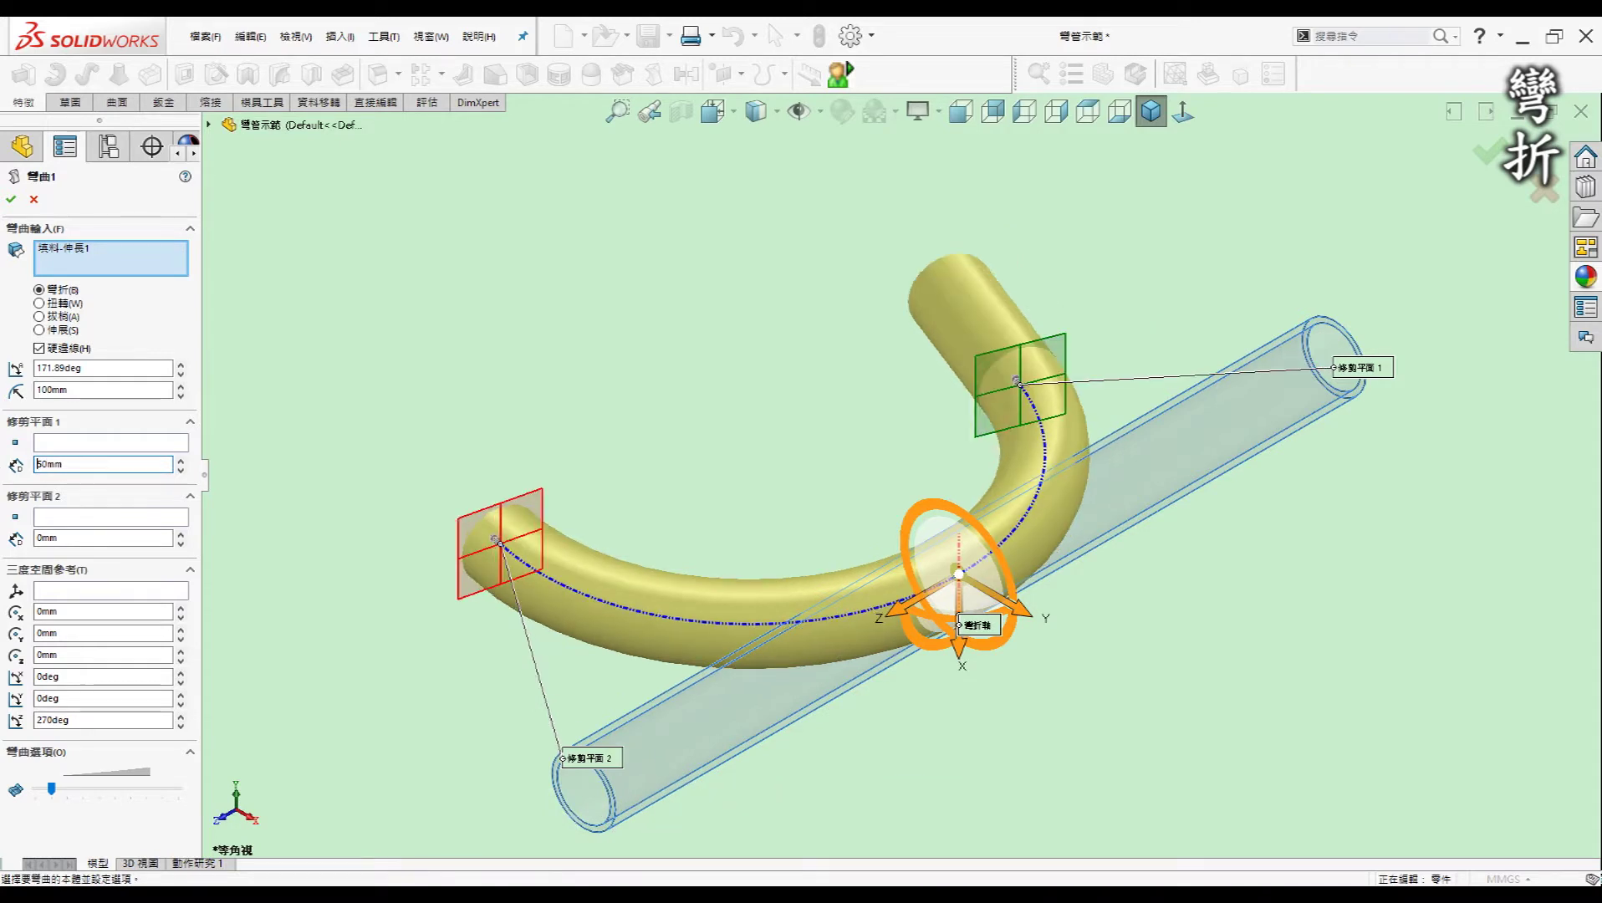
pyautogui.click(61, 540)
pyautogui.write('50')
pyautogui.press('Return')
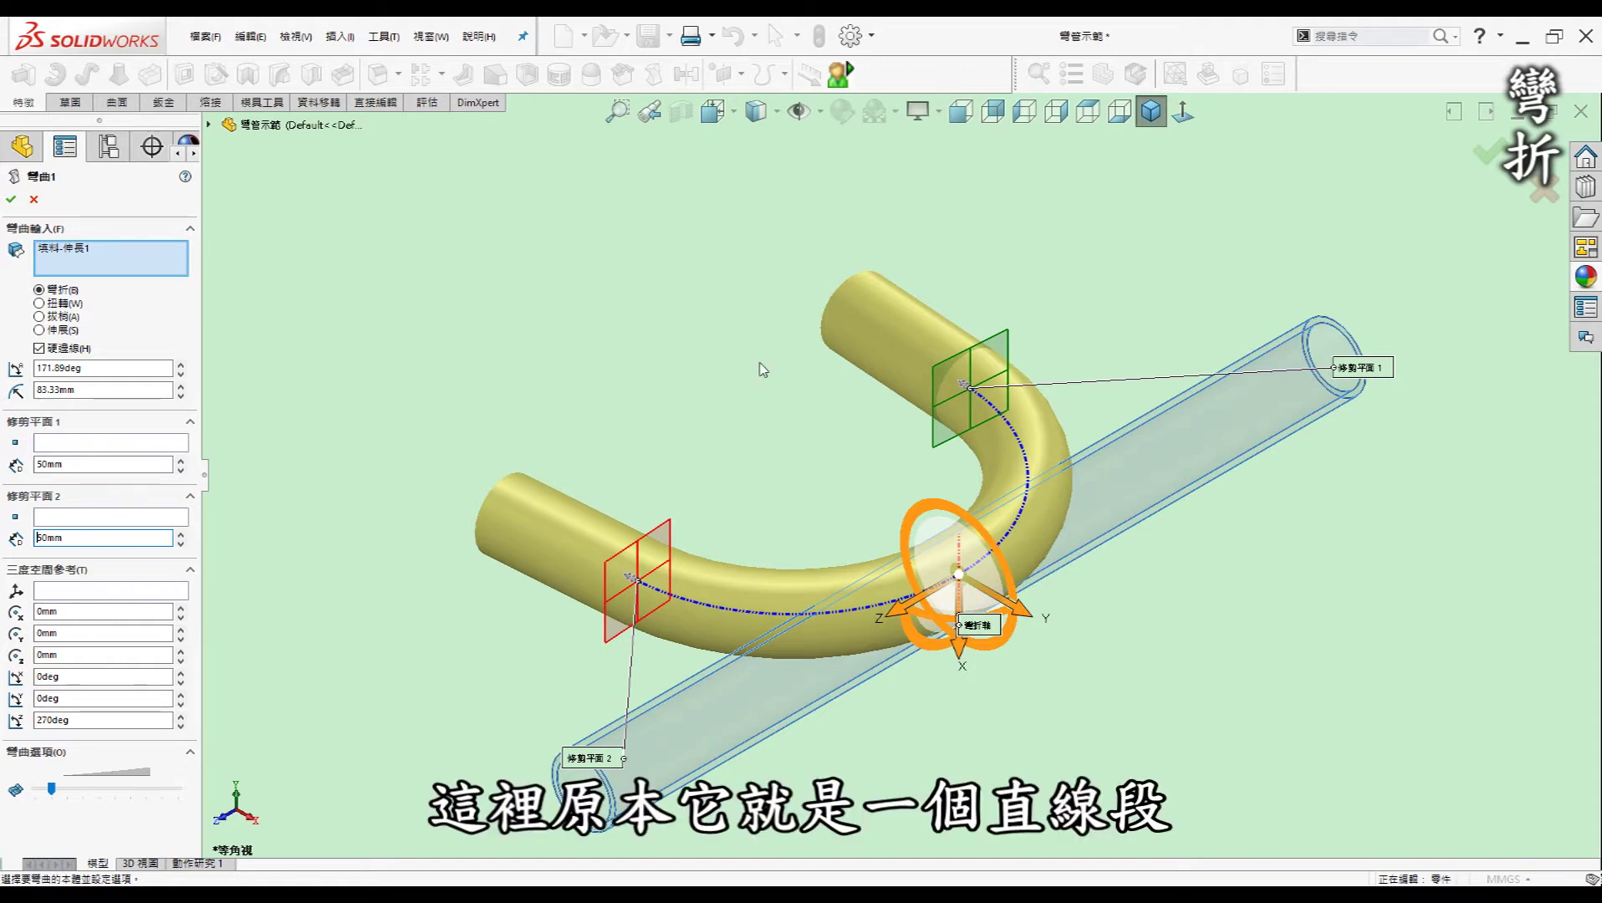
pyautogui.click(11, 199)
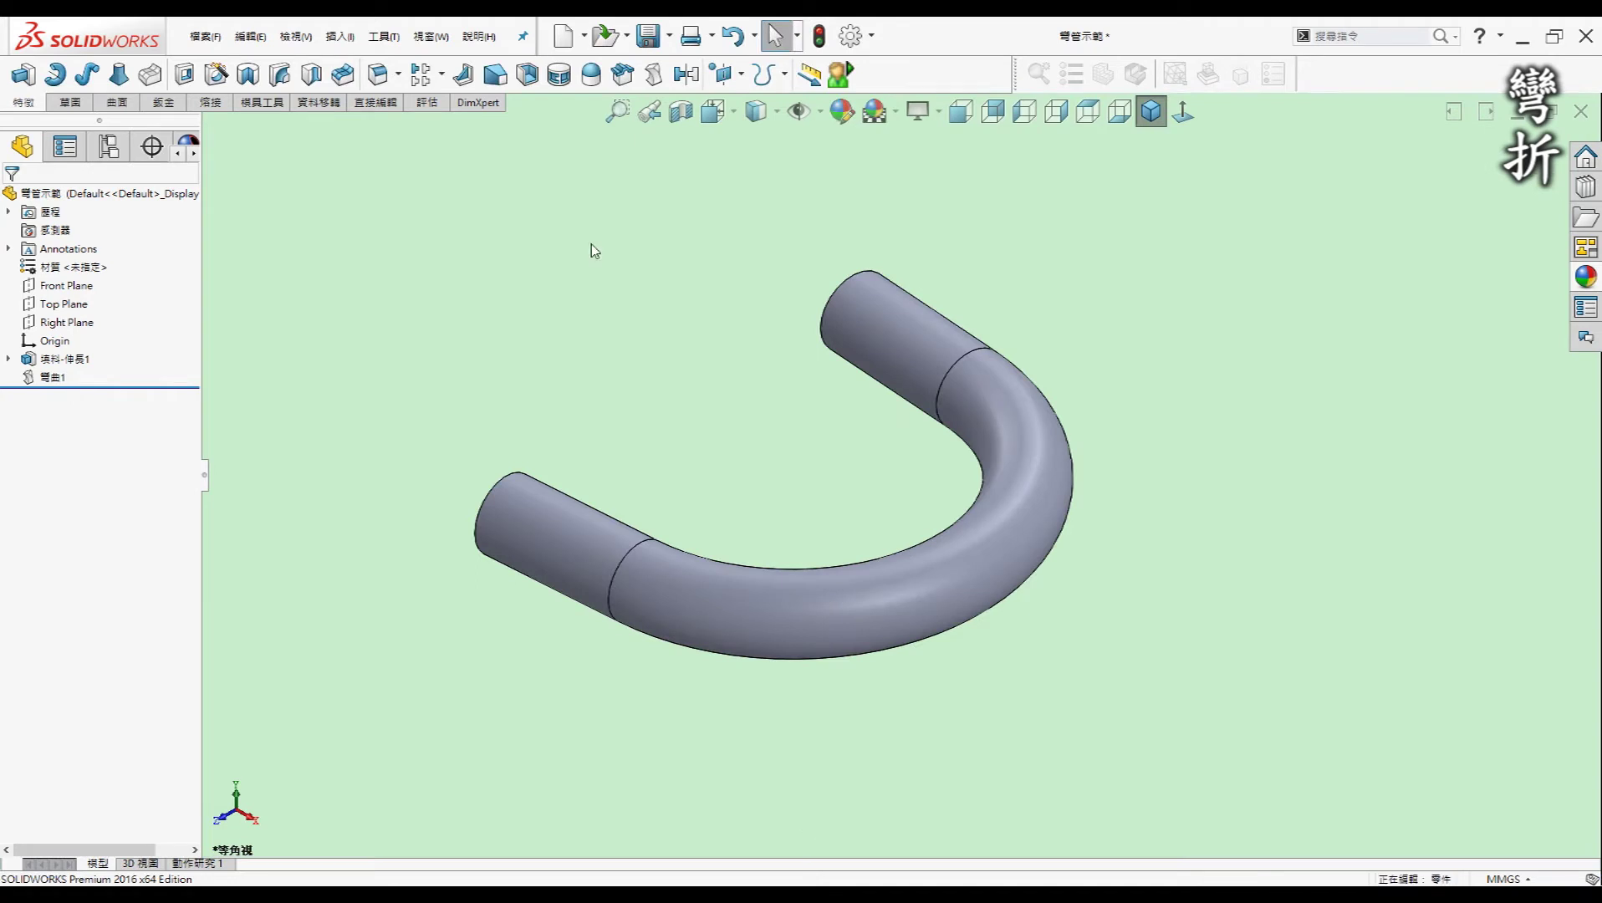
# Orbit the bent tube to show its open ends, then switch to the 13號 wrench
pyautogui.moveTo(715, 443)
pyautogui.mouseDown(button='middle')
pyautogui.moveTo(857, 421)
pyautogui.moveTo(794, 524)
pyautogui.mouseUp(button='middle')
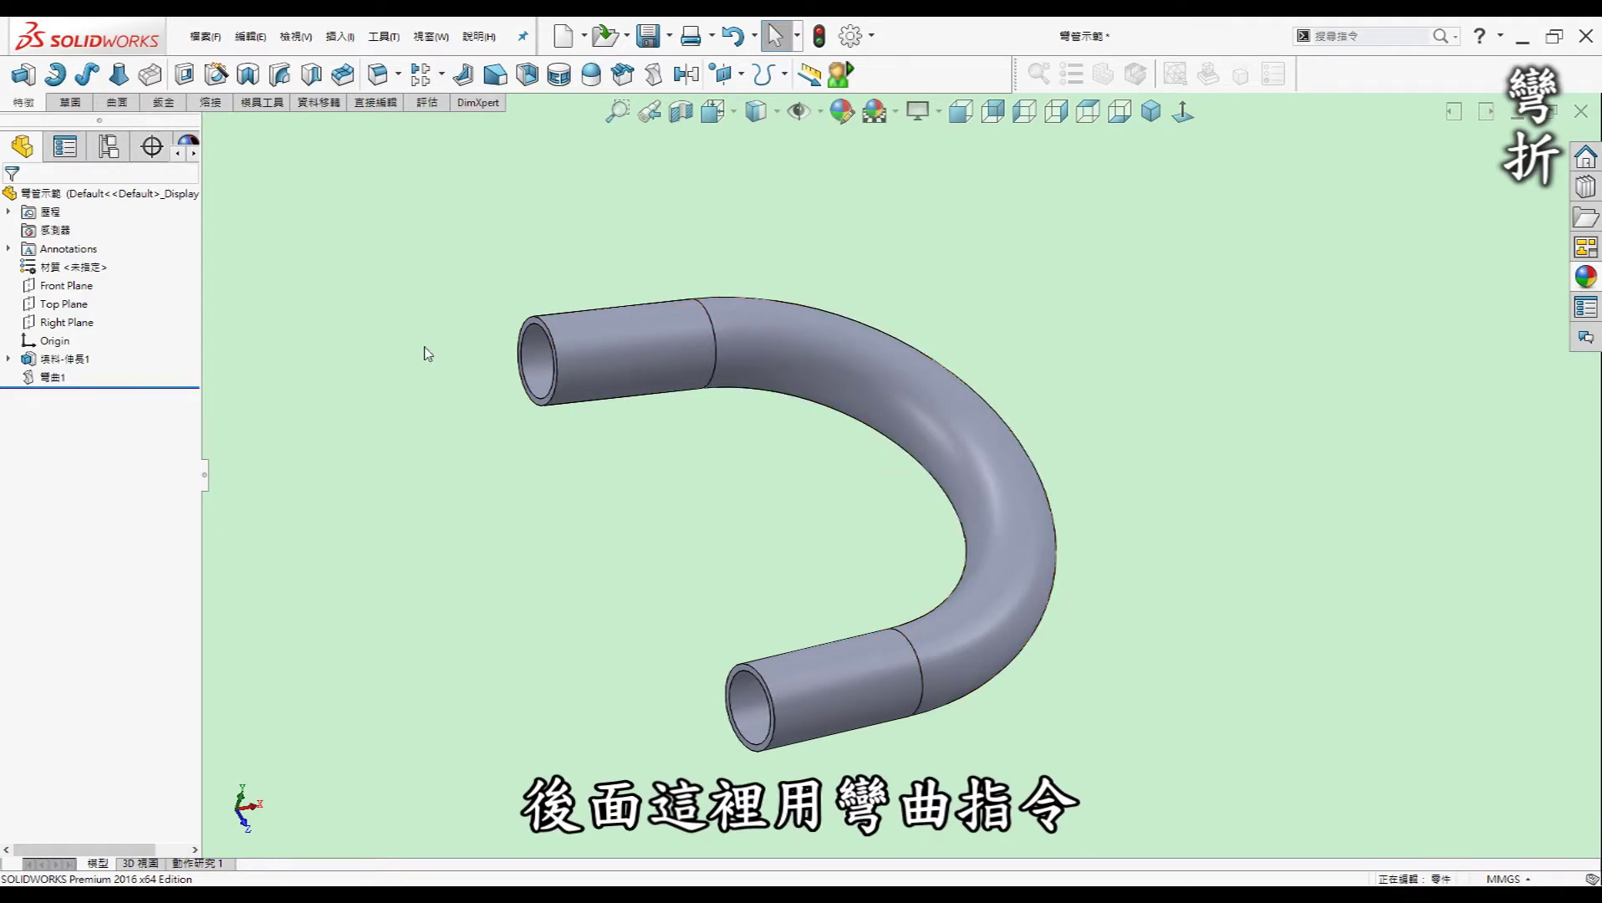
pyautogui.moveTo(1115, 501)
pyautogui.mouseDown(button='middle')
pyautogui.moveTo(1120, 443)
pyautogui.moveTo(930, 414)
pyautogui.moveTo(554, 560)
pyautogui.mouseUp(button='middle')
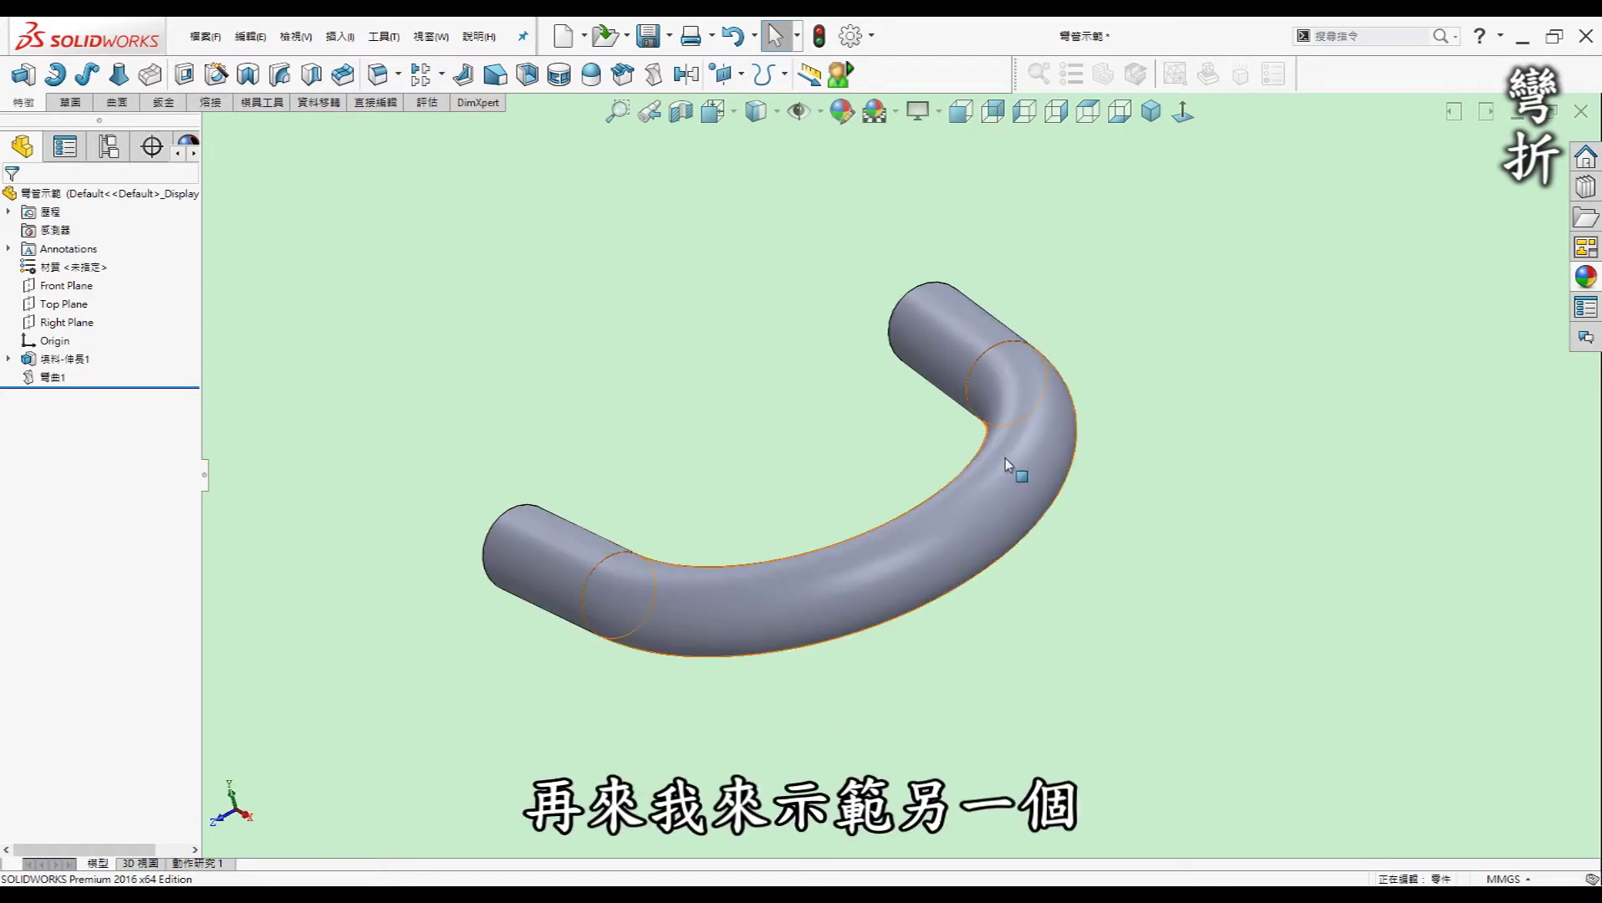
pyautogui.hotkey('ctrl', 'Tab')
pyautogui.click(796, 474)
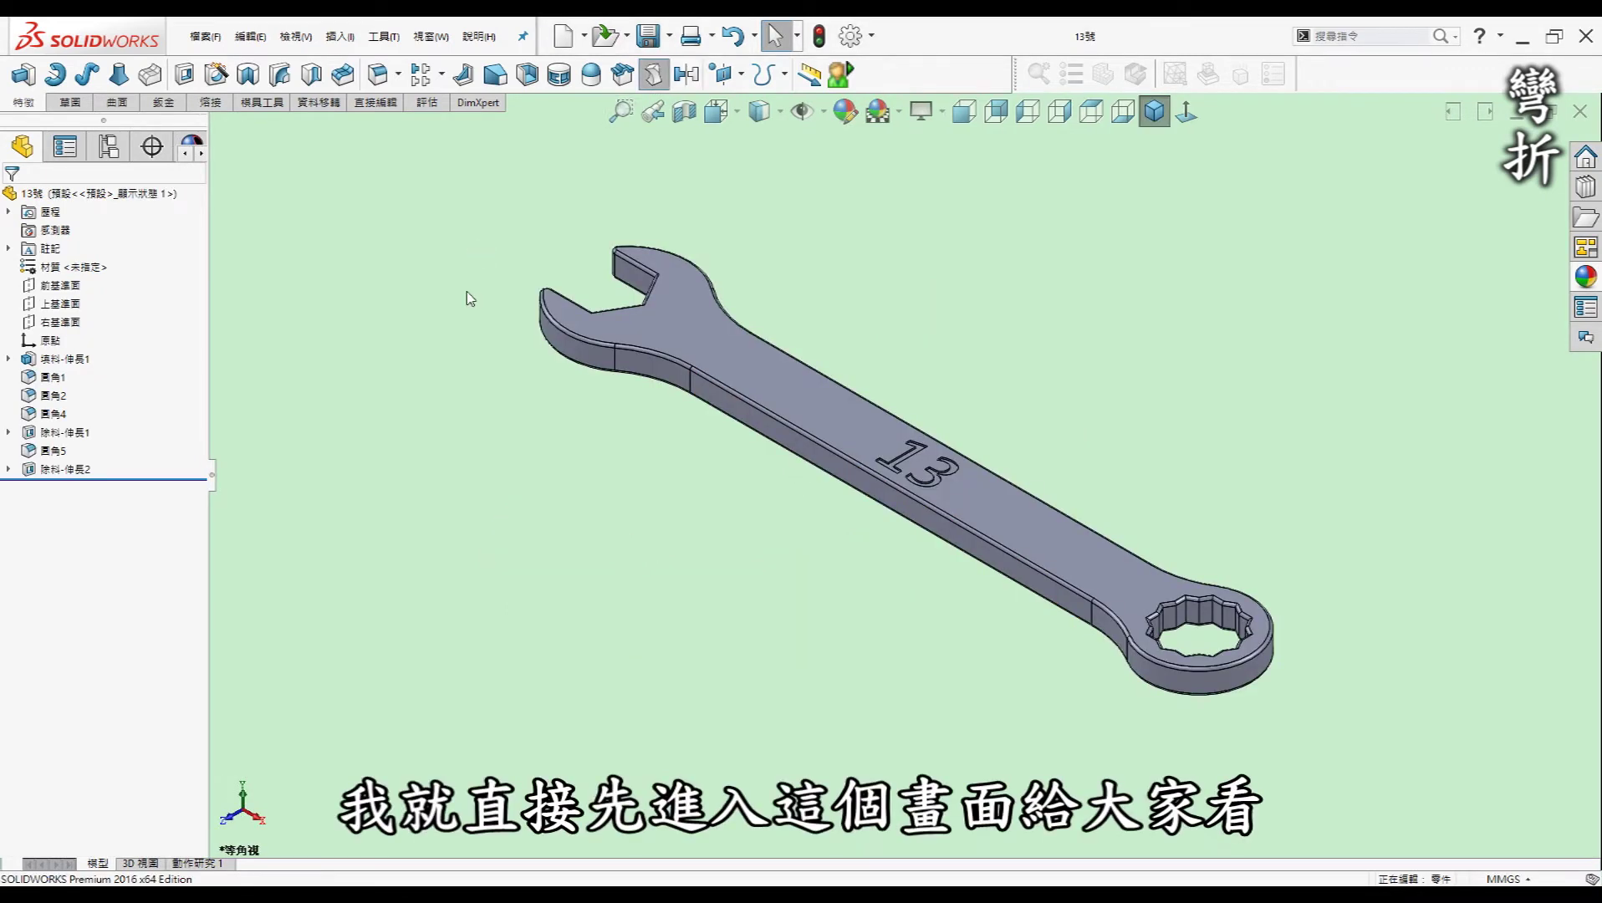
# Preview a Flex bend of the 13號 wrench body at 100 mm radius
pyautogui.press('s')
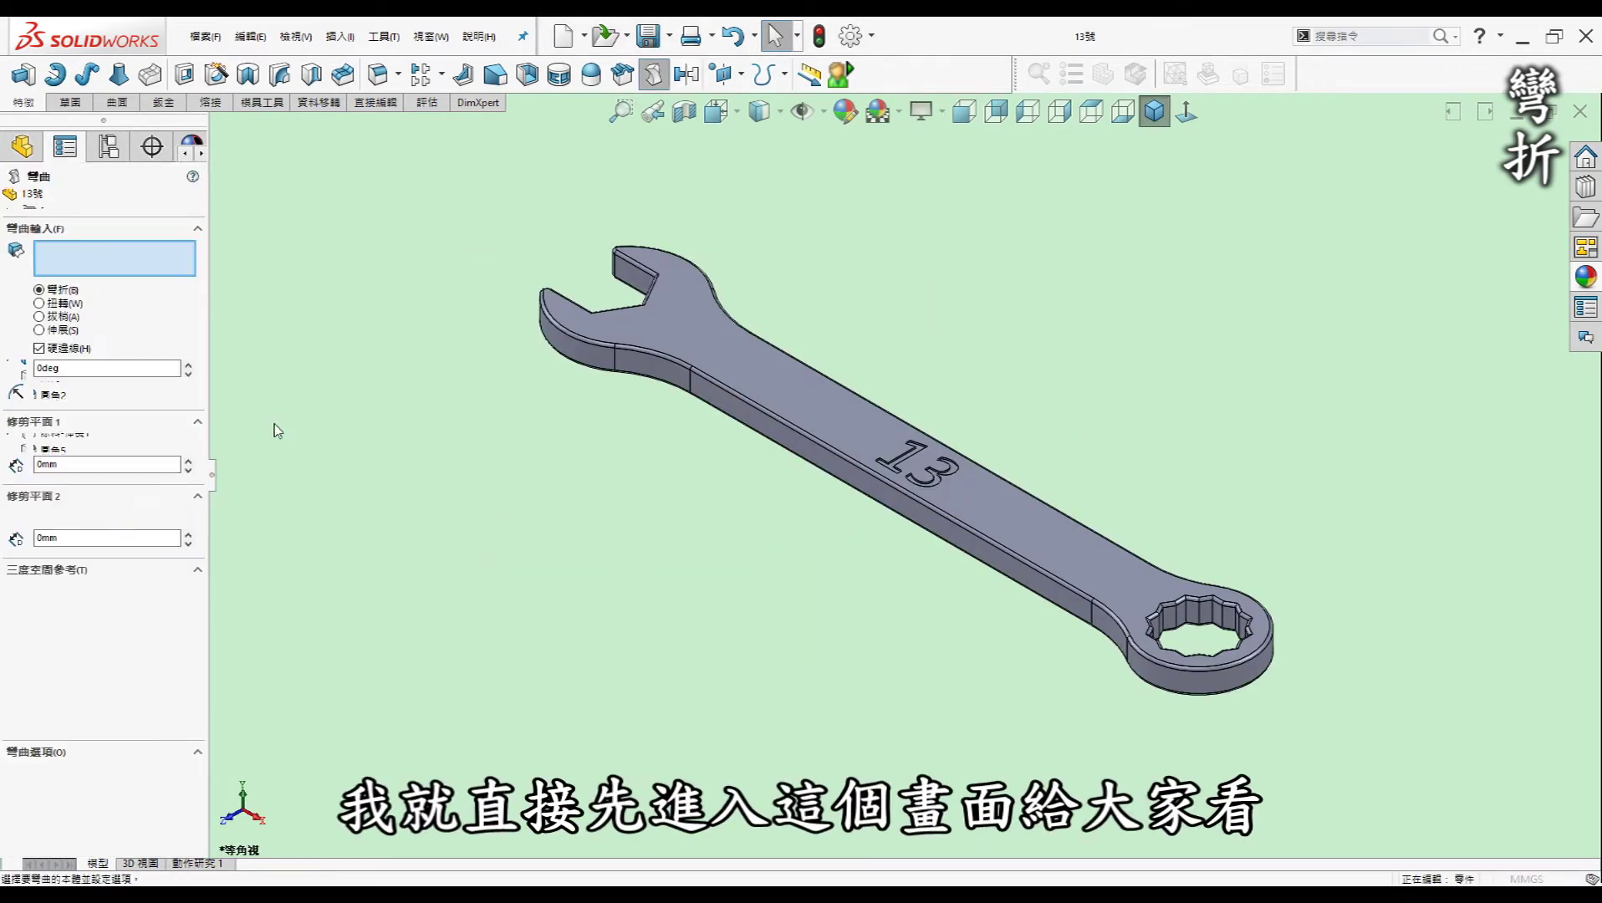
pyautogui.click(551, 374)
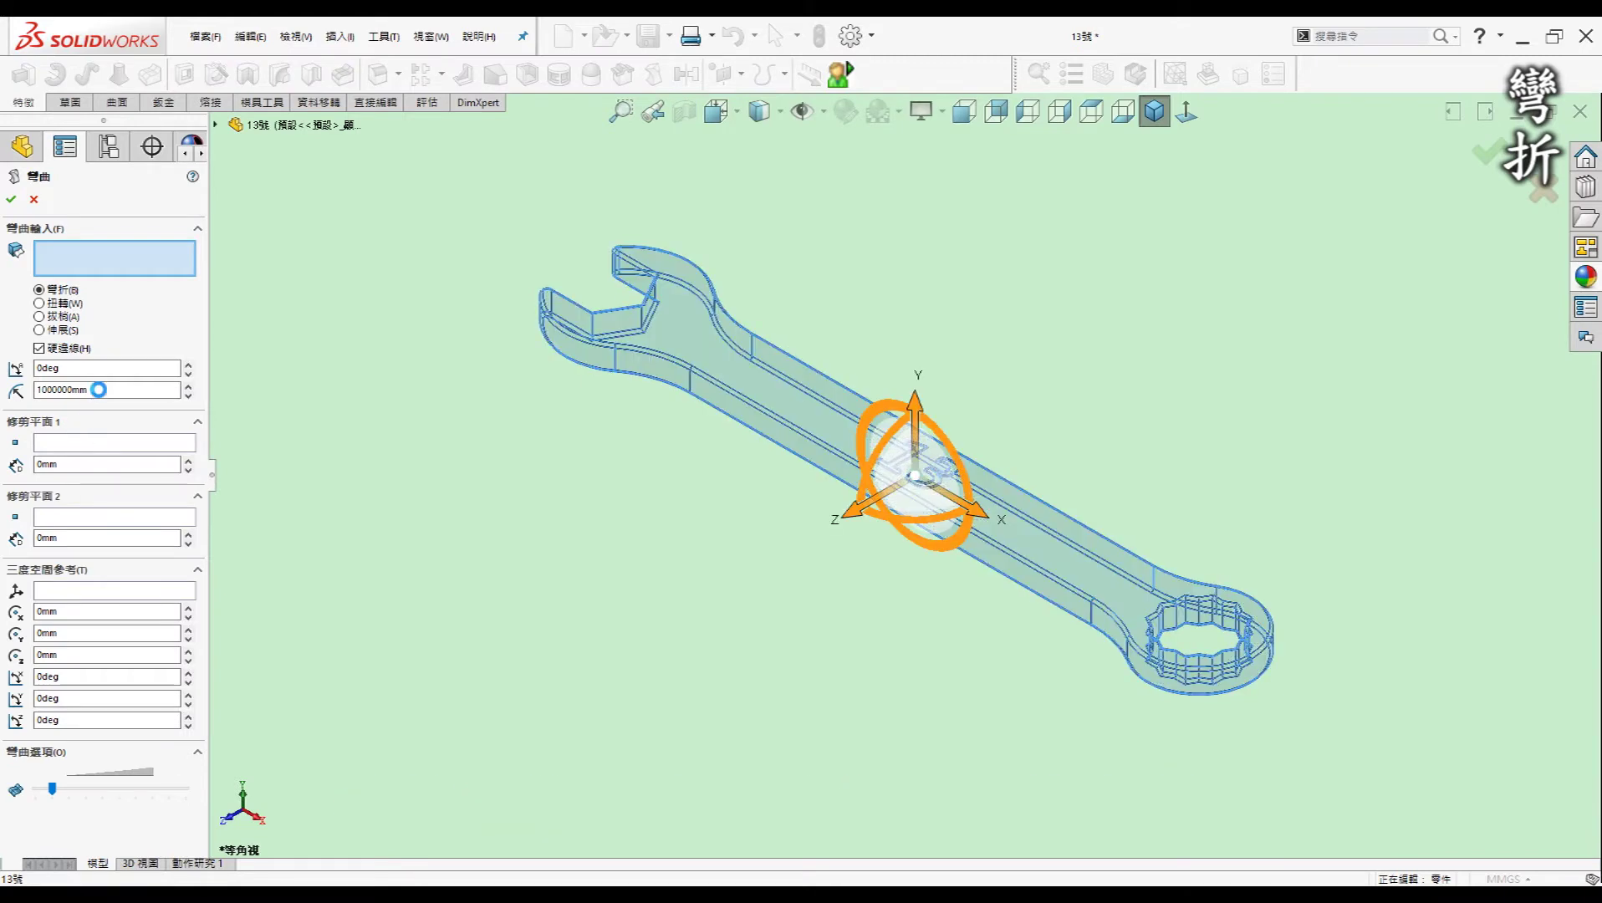
pyautogui.doubleClick(54, 391)
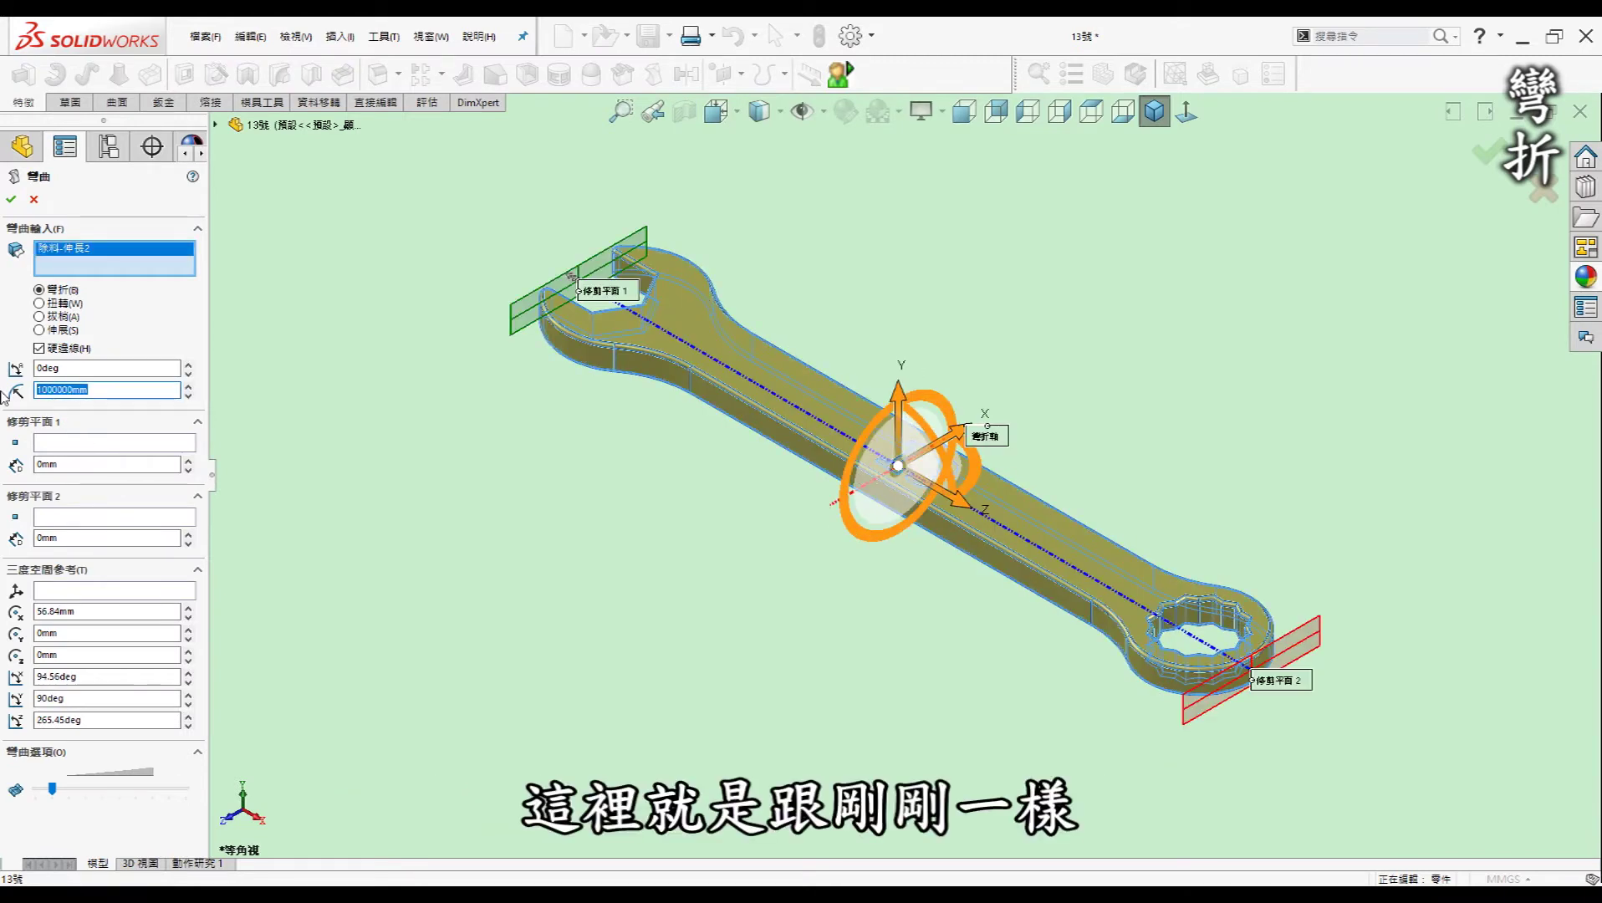
pyautogui.write('100')
pyautogui.press('Return')
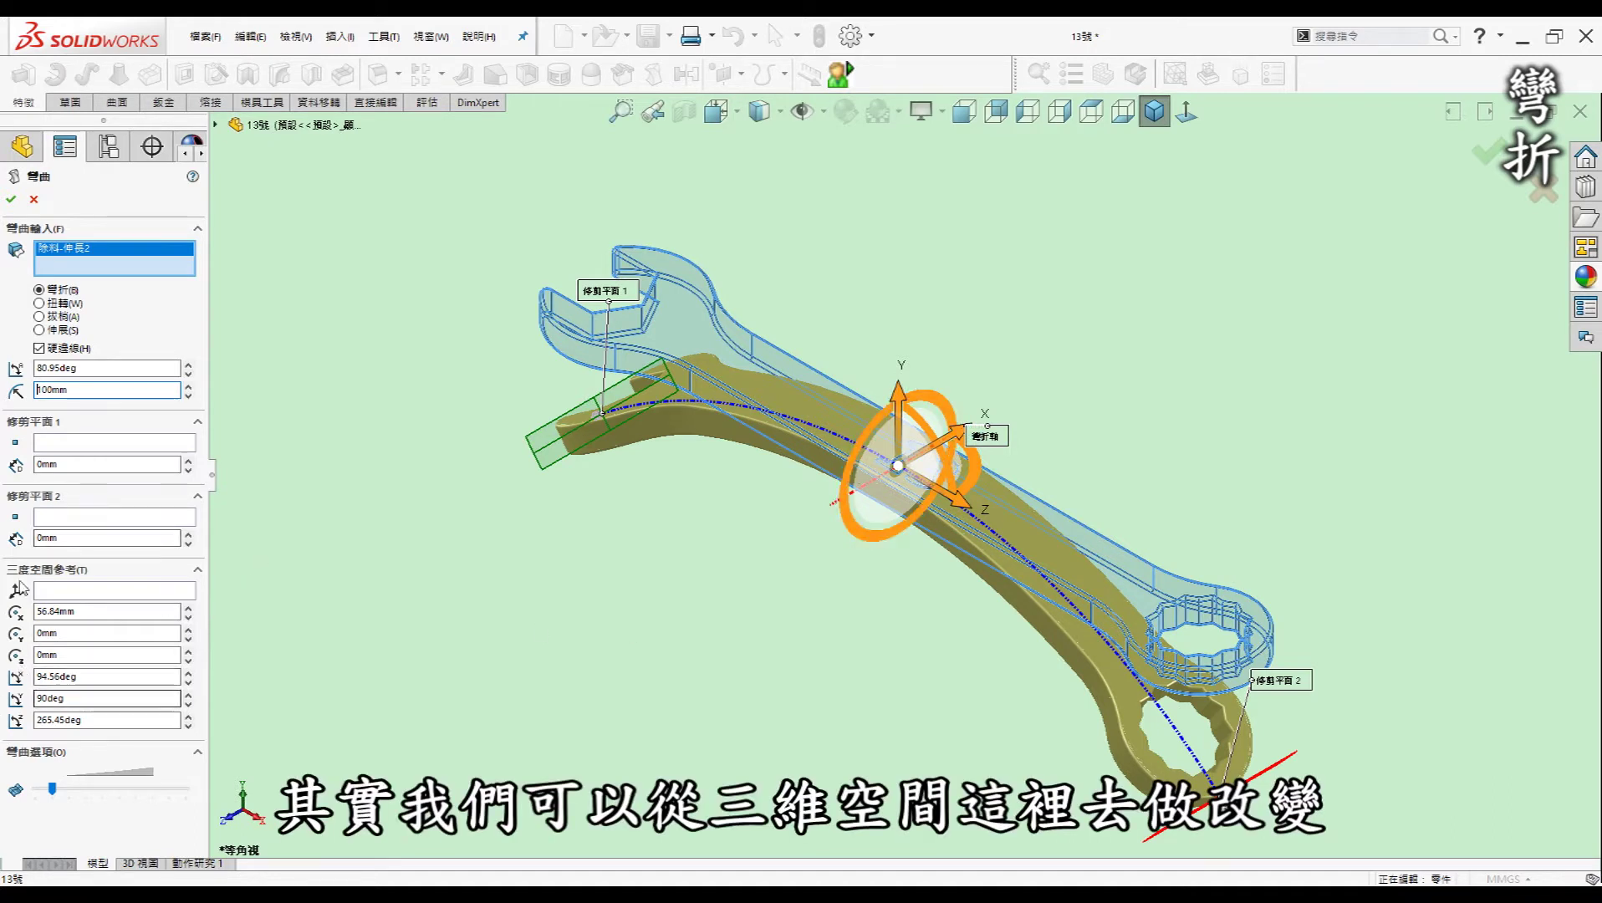
# Rotate the bend axis triad by 180° and accept the wrench bend
pyautogui.moveTo(846, 514)
pyautogui.mouseDown()
pyautogui.moveTo(863, 450)
pyautogui.moveTo(896, 415)
pyautogui.mouseUp()
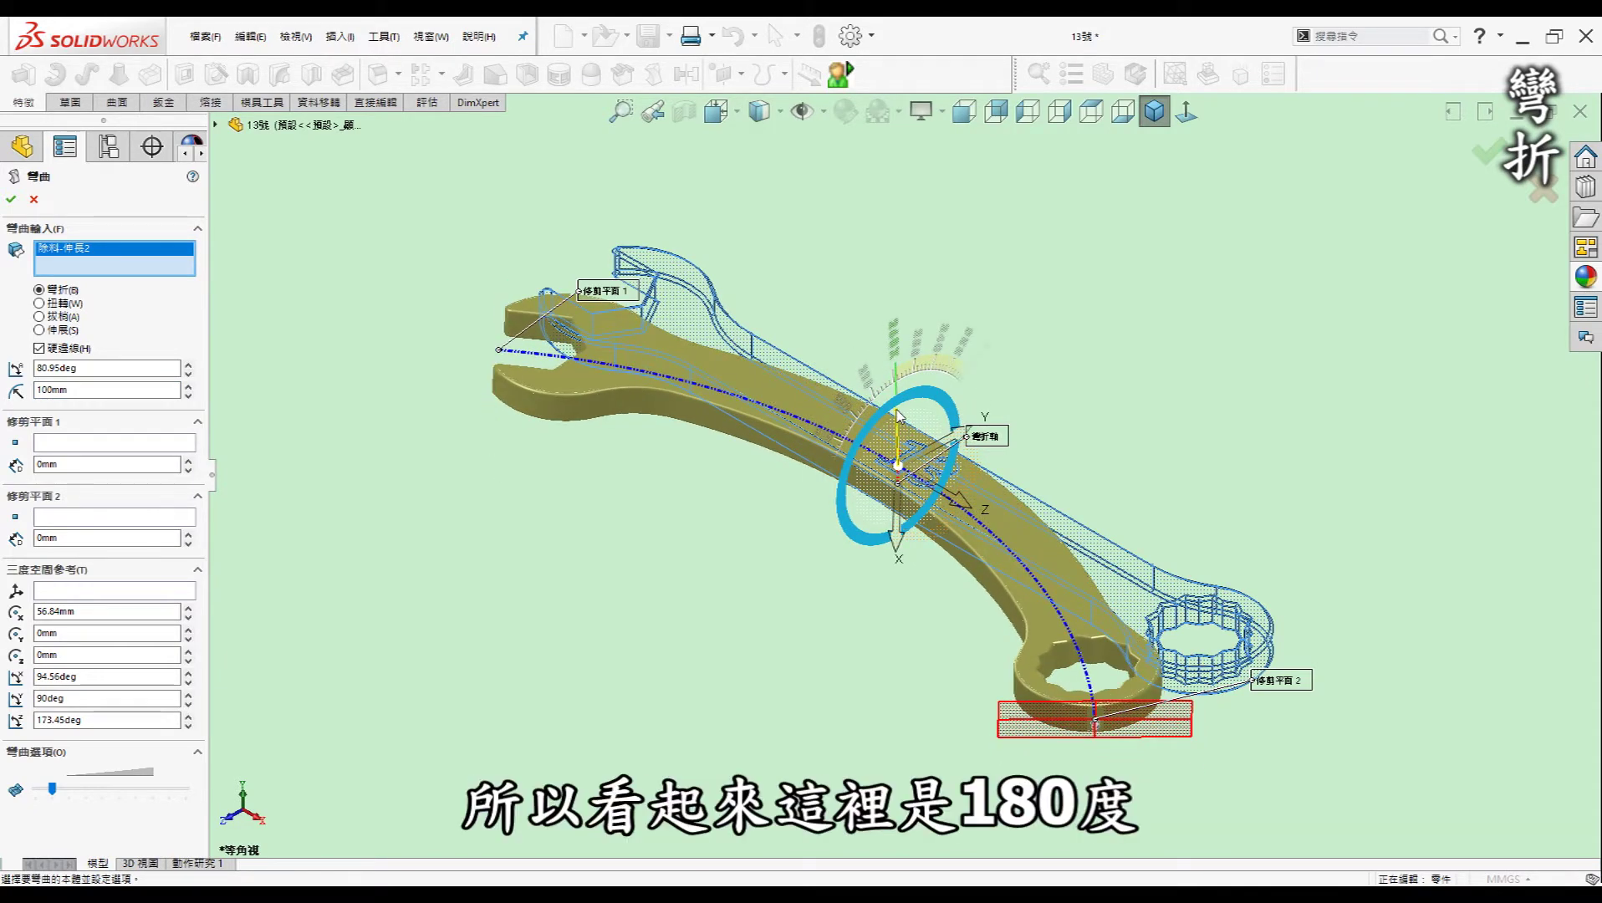
pyautogui.doubleClick(84, 720)
pyautogui.write('1')
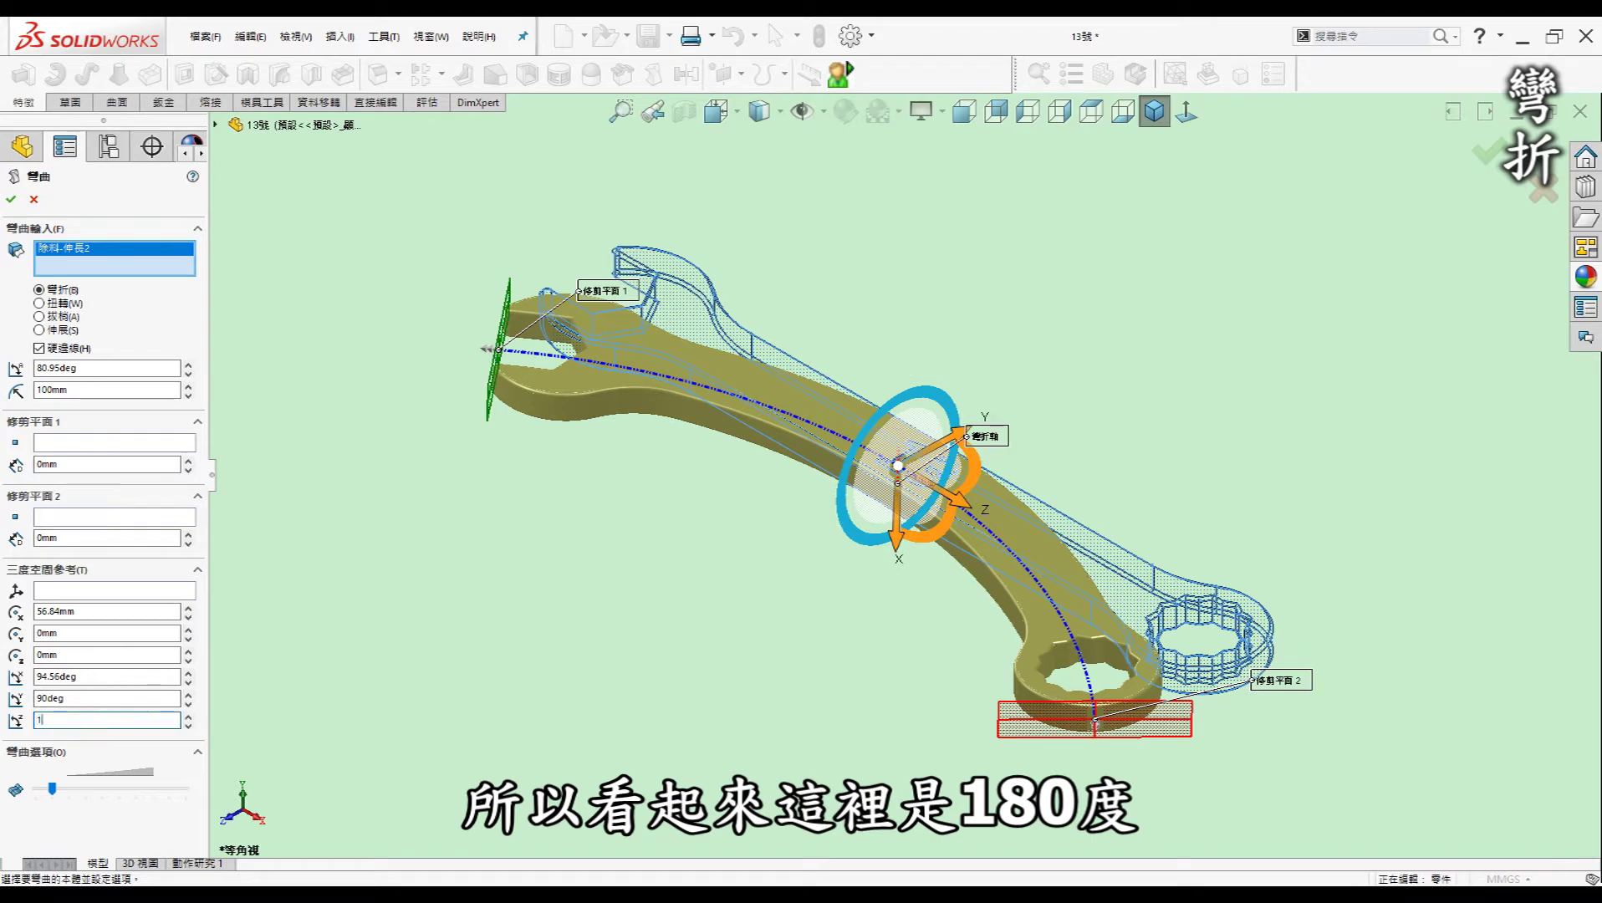
pyautogui.write('80')
pyautogui.press('Return')
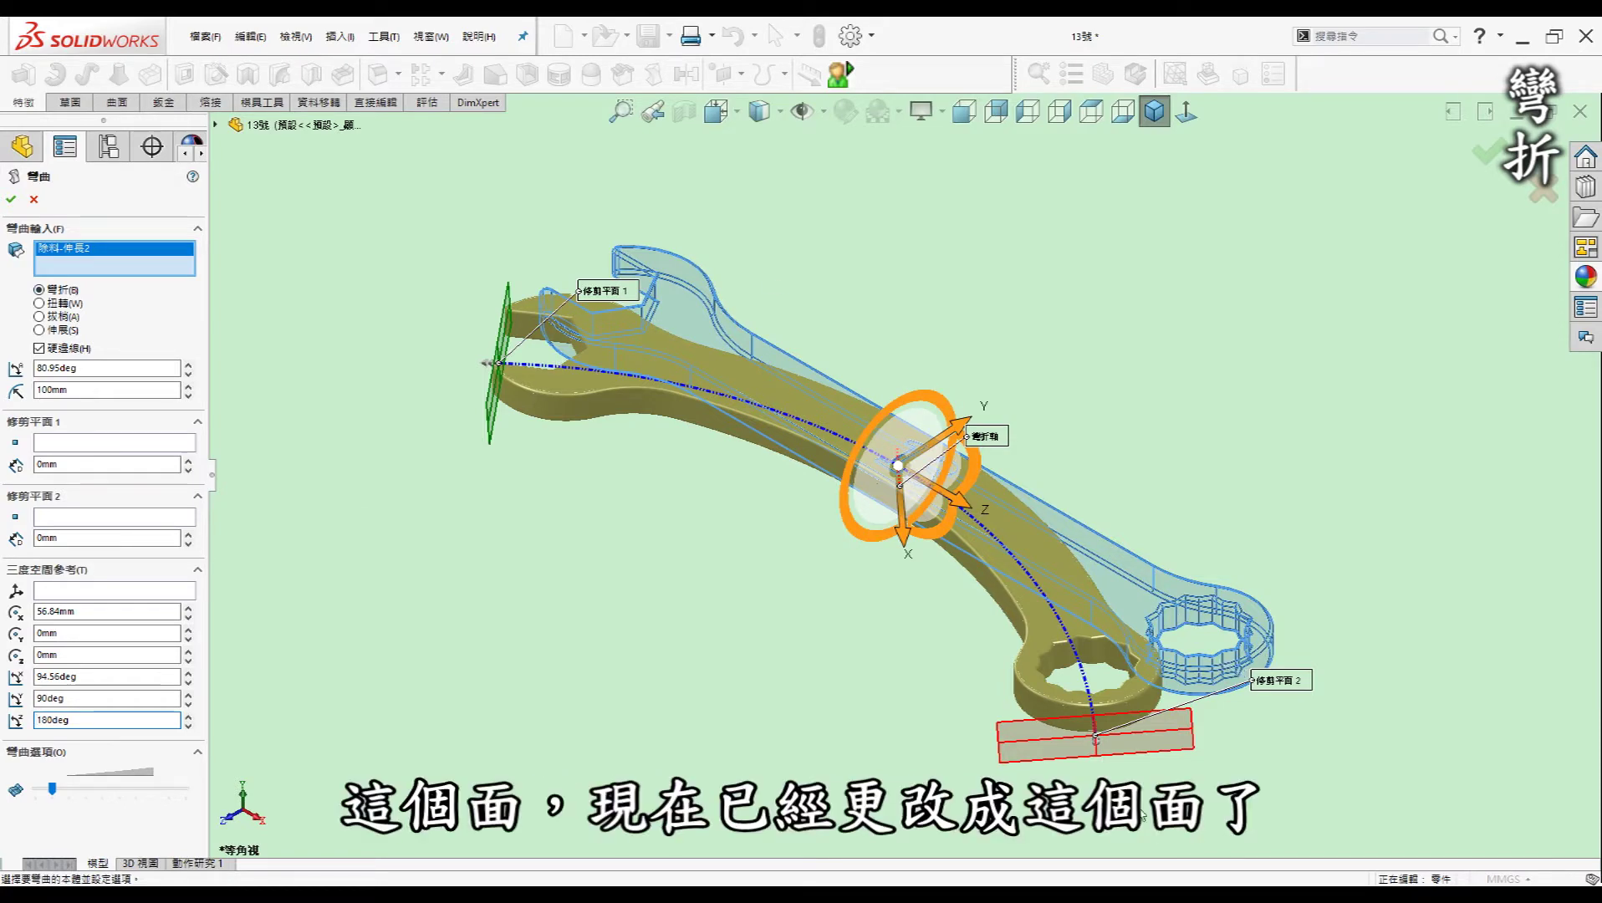
pyautogui.click(11, 200)
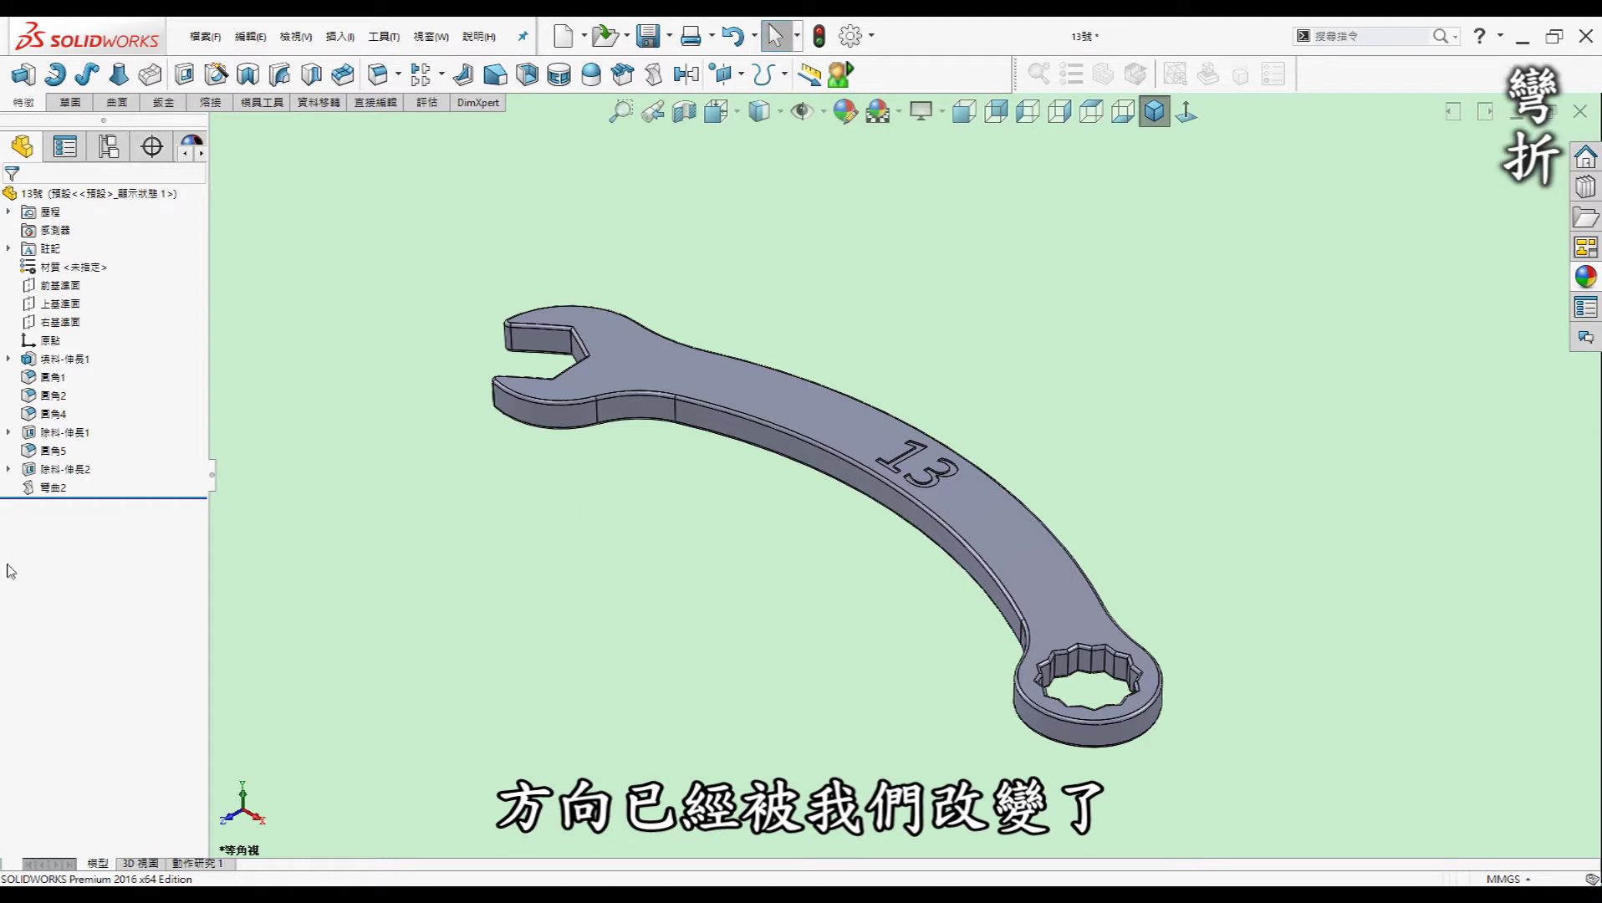
# Reopen the 彎曲2 feature for editing and close it without changes
pyautogui.click(53, 487)
pyautogui.click(54, 441)
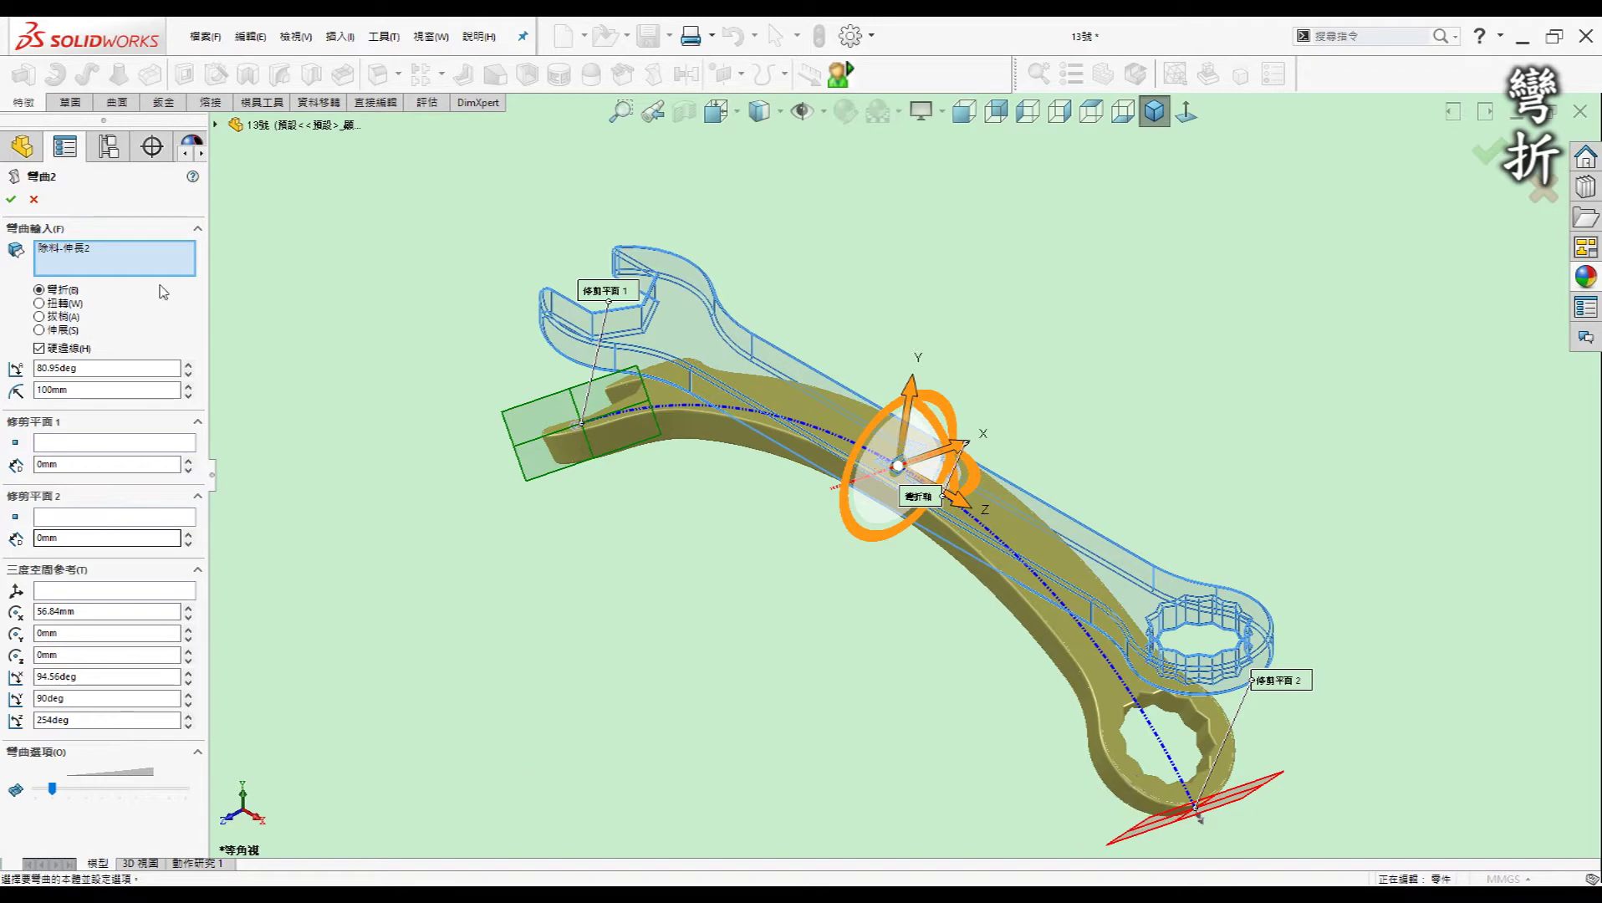
pyautogui.click(33, 199)
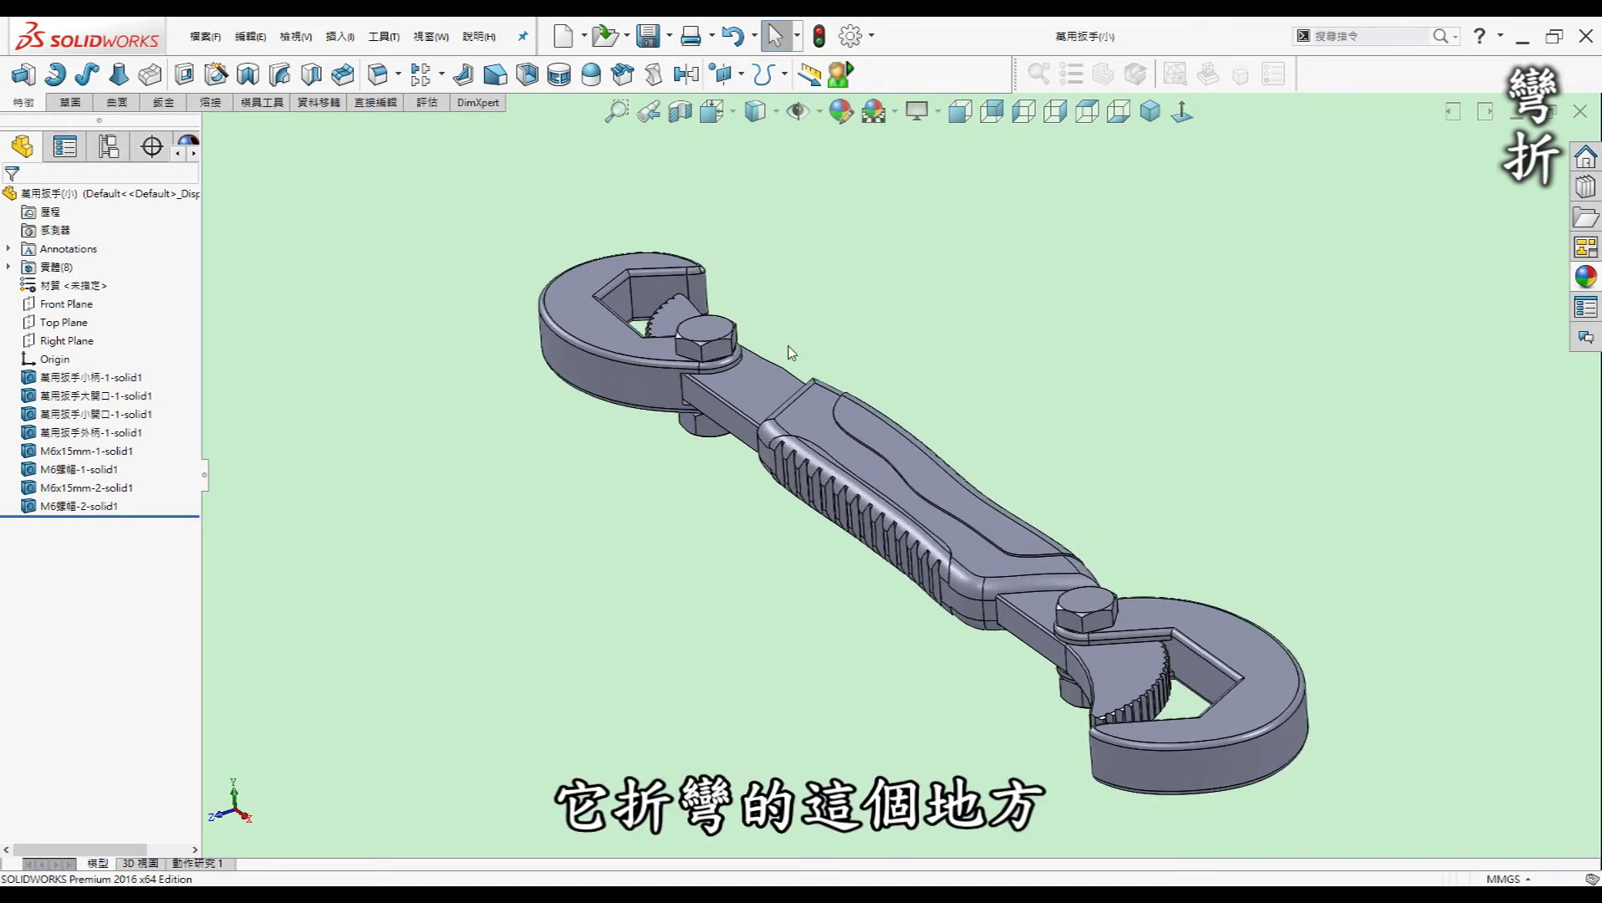
# Preview a Flex bend of the big-jaw and small-jaw bodies at 300 mm radius
pyautogui.click(654, 73)
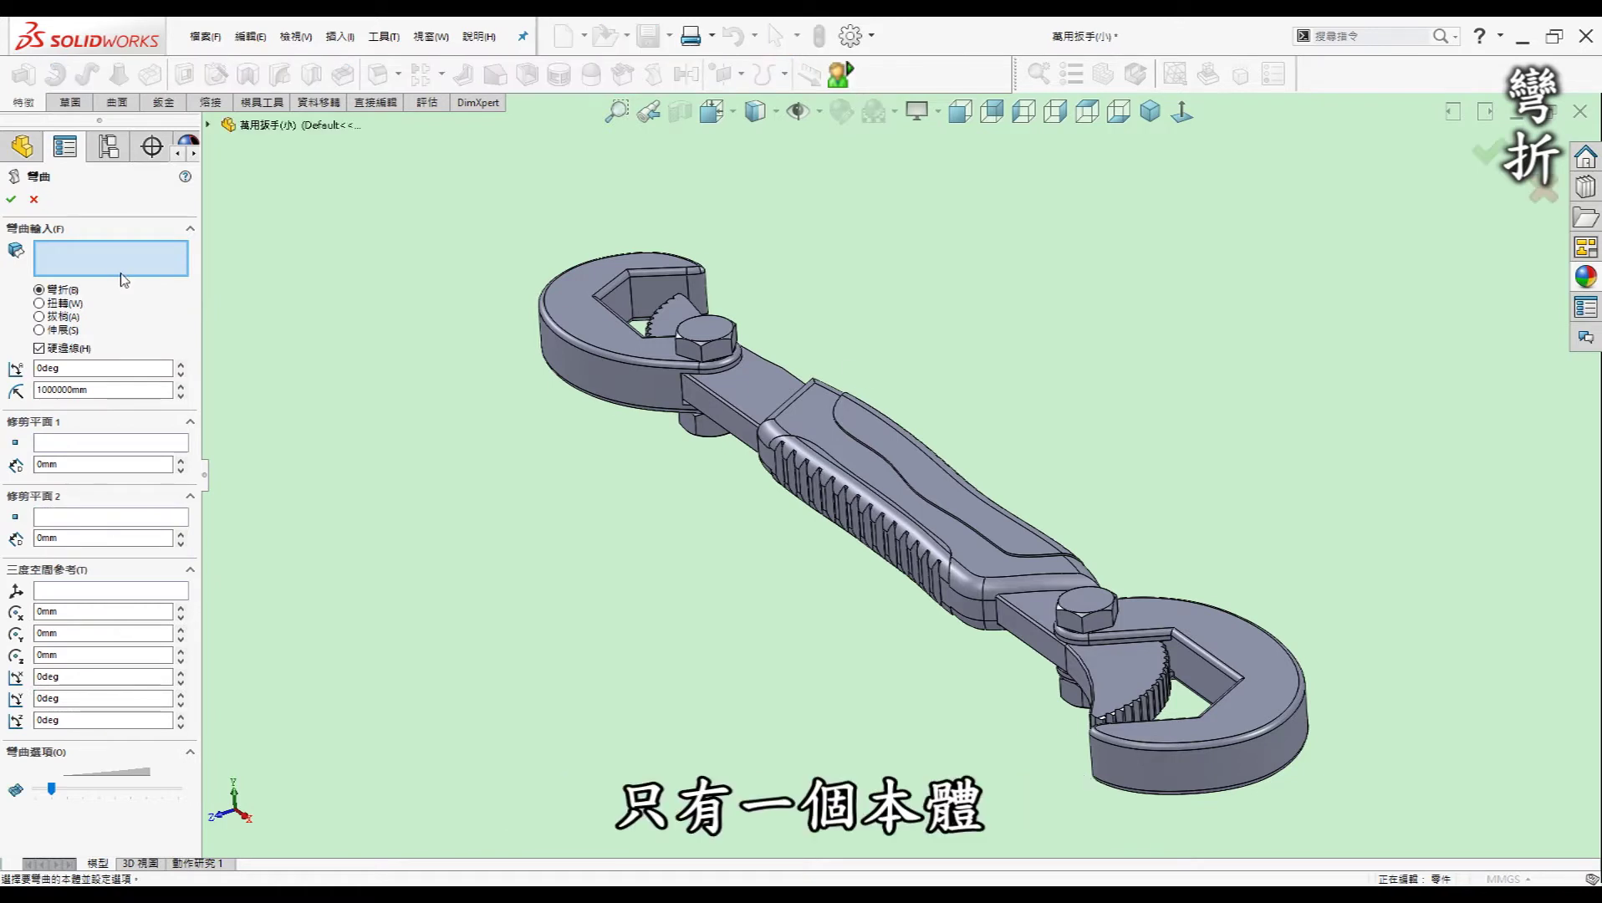
pyautogui.click(720, 382)
pyautogui.click(813, 413)
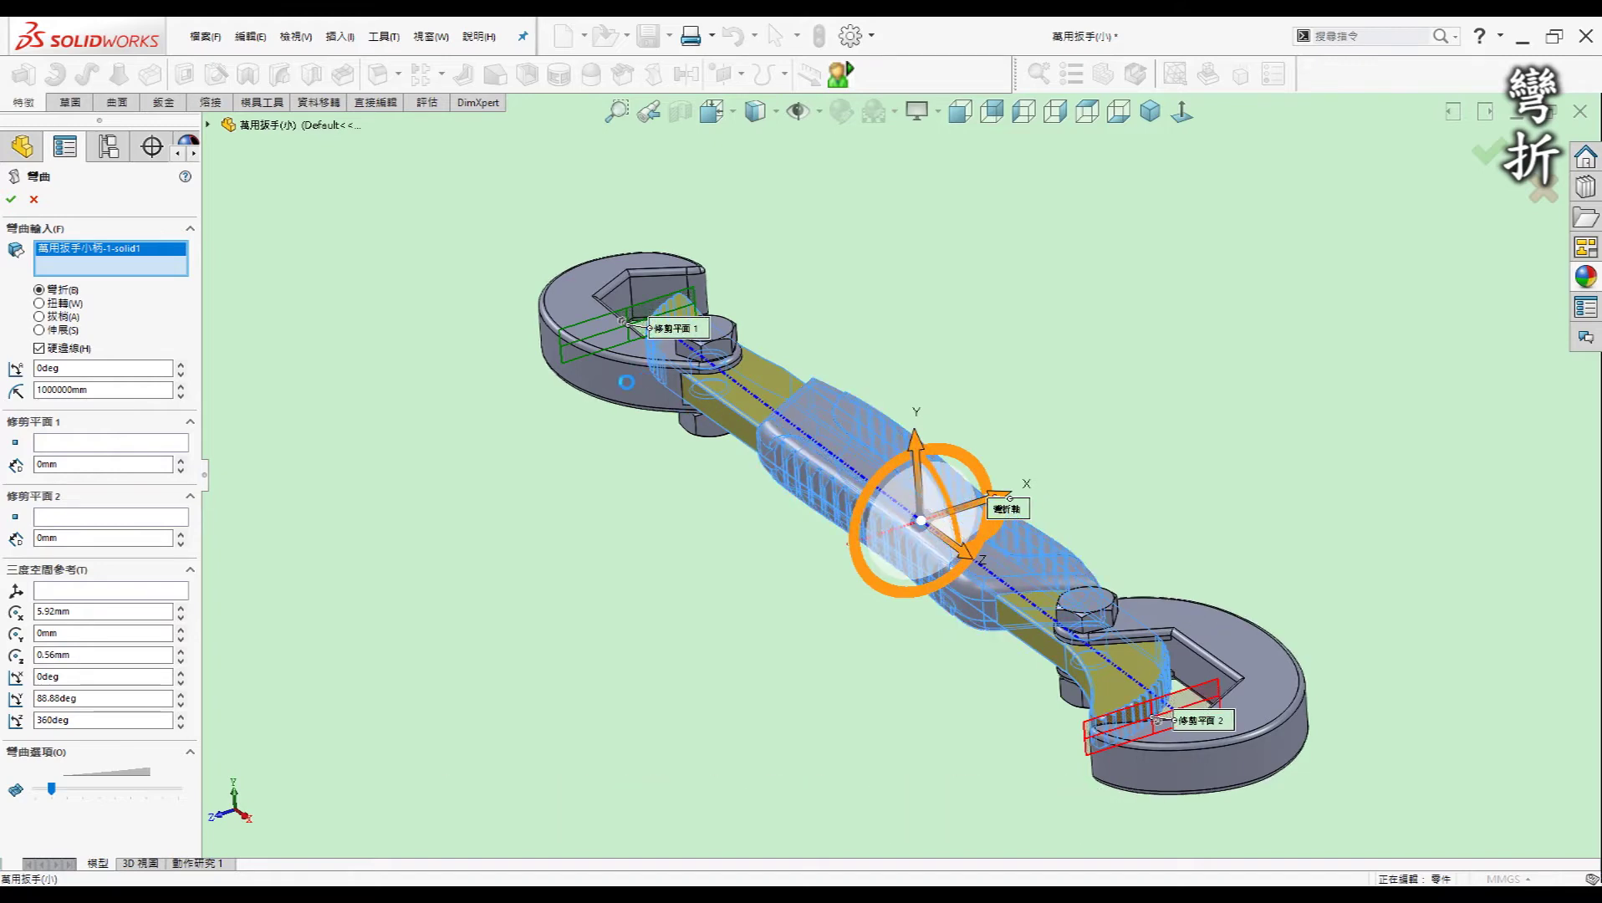
pyautogui.click(624, 385)
pyautogui.click(625, 387)
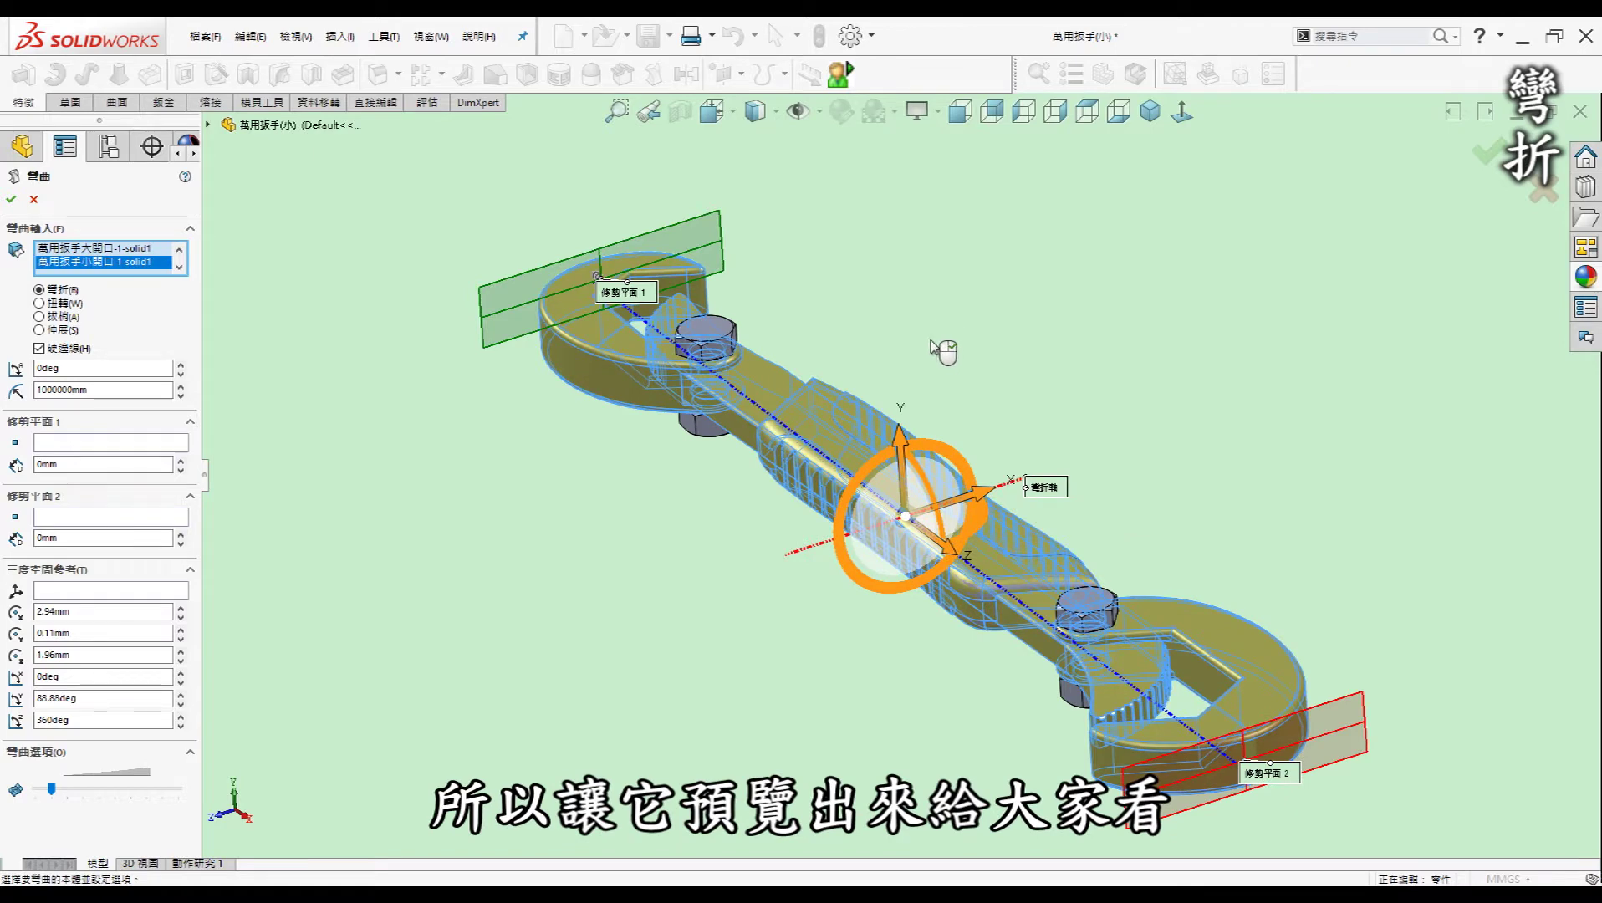
pyautogui.moveTo(948, 338); pyautogui.dragTo(943, 336, button='middle')
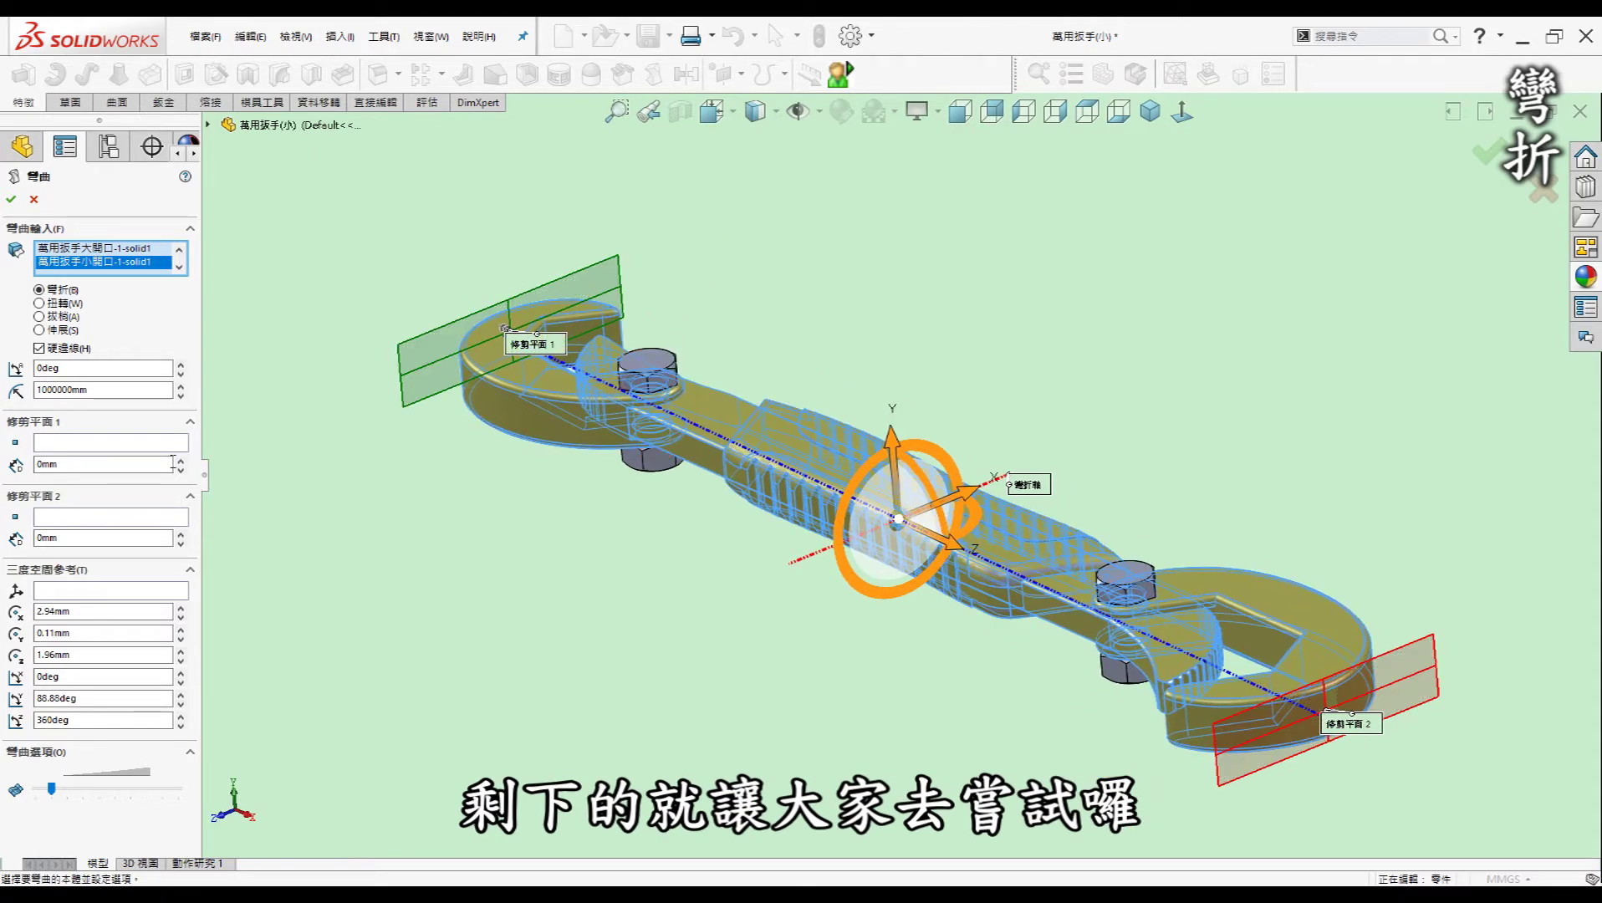
pyautogui.moveTo(105, 384); pyautogui.dragTo(4, 388)
pyautogui.write('300')
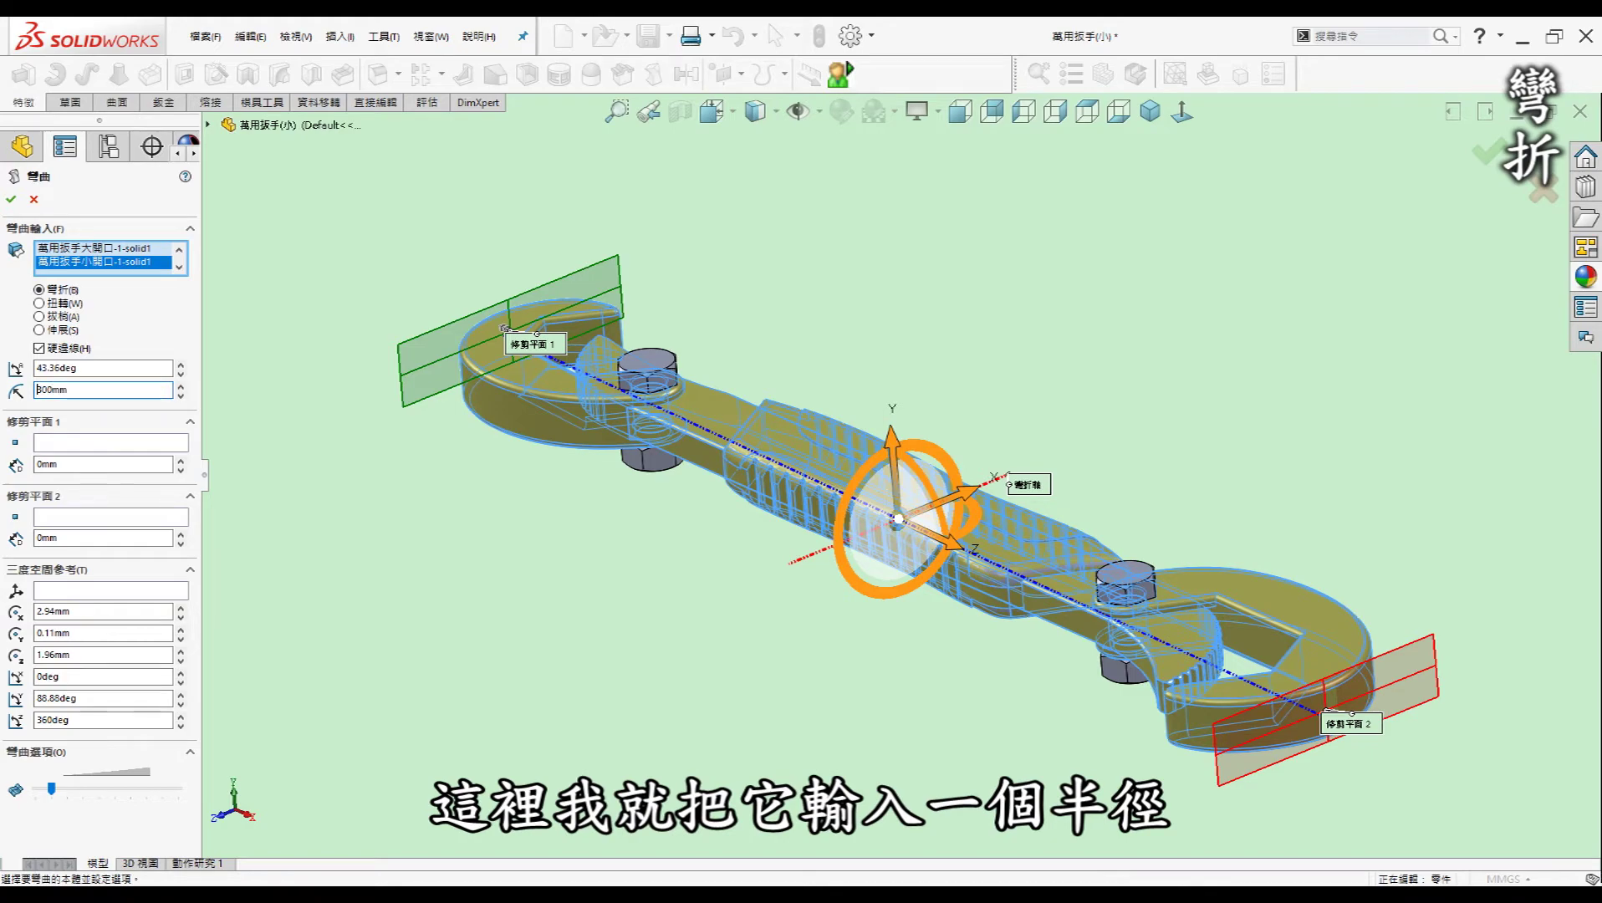
pyautogui.press('Return')
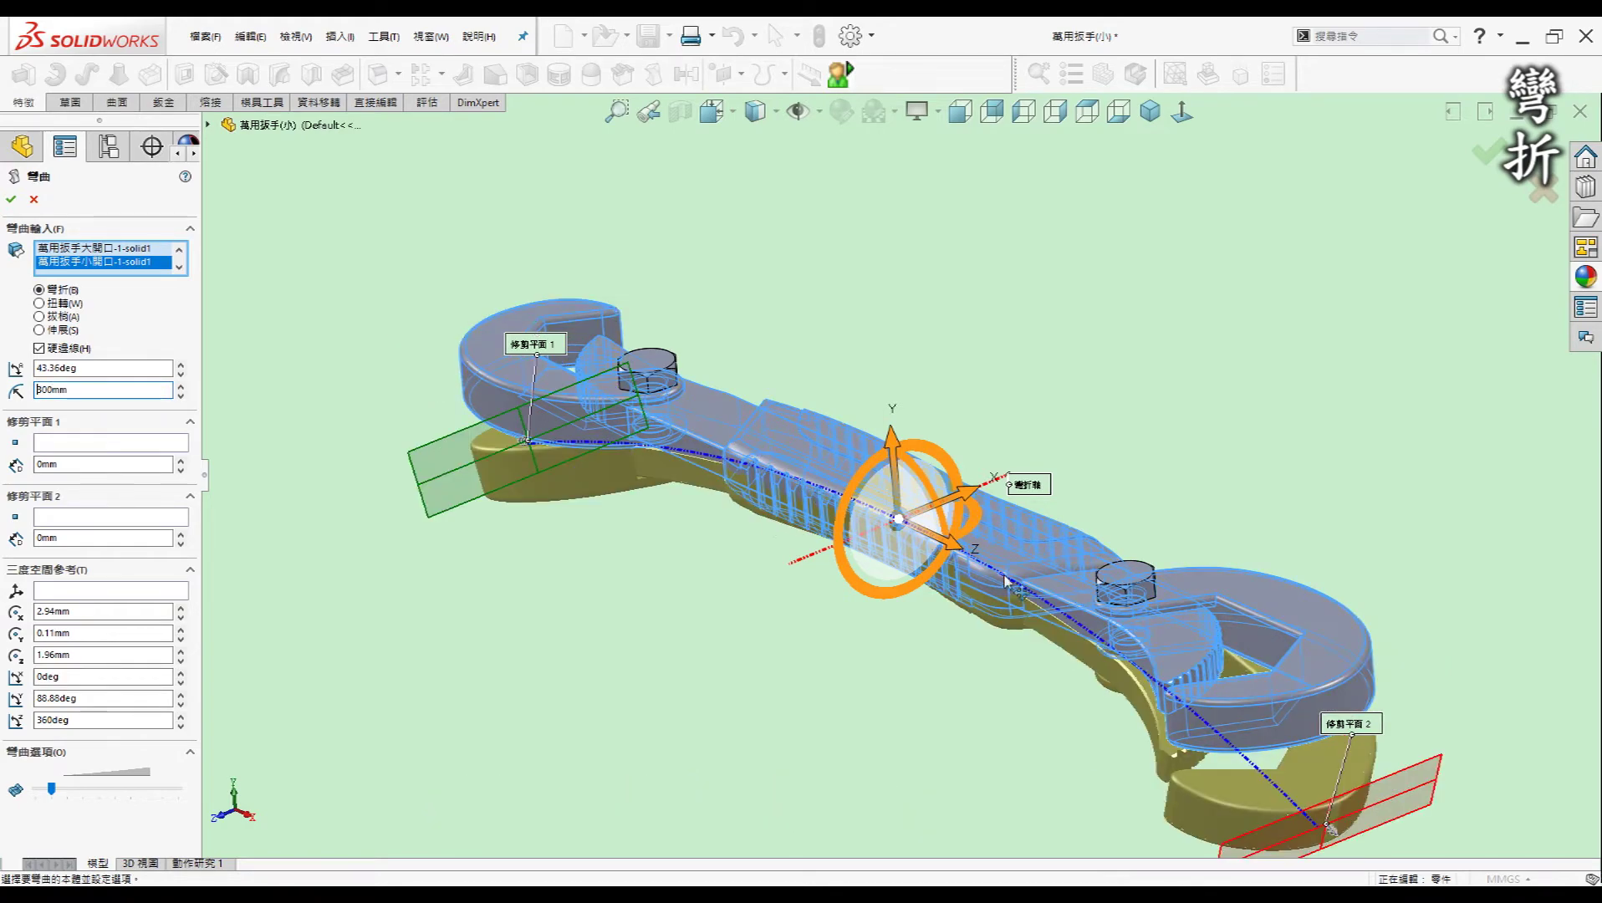
# Orbit and zoom to inspect the bend center, trim planes and handle
pyautogui.moveTo(1233, 756)
pyautogui.mouseDown(button='middle')
pyautogui.moveTo(1158, 651)
pyautogui.moveTo(1294, 591)
pyautogui.mouseUp(button='middle')
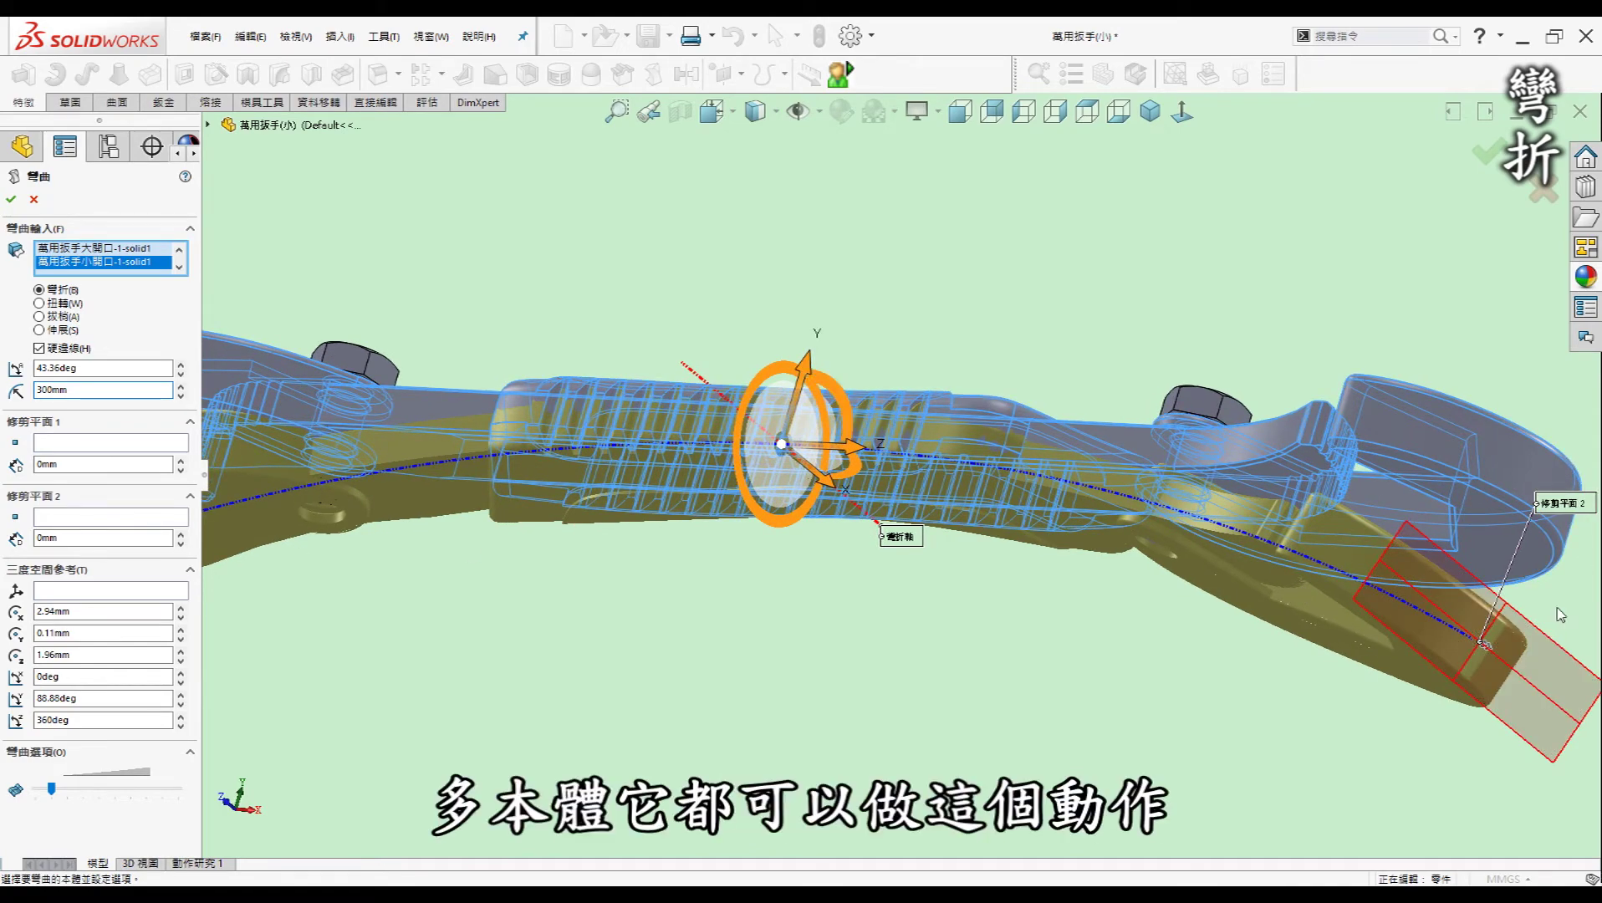
pyautogui.moveTo(920, 502); pyautogui.dragTo(1384, 407, button='middle')
pyautogui.scroll(-3, 1133, 452)
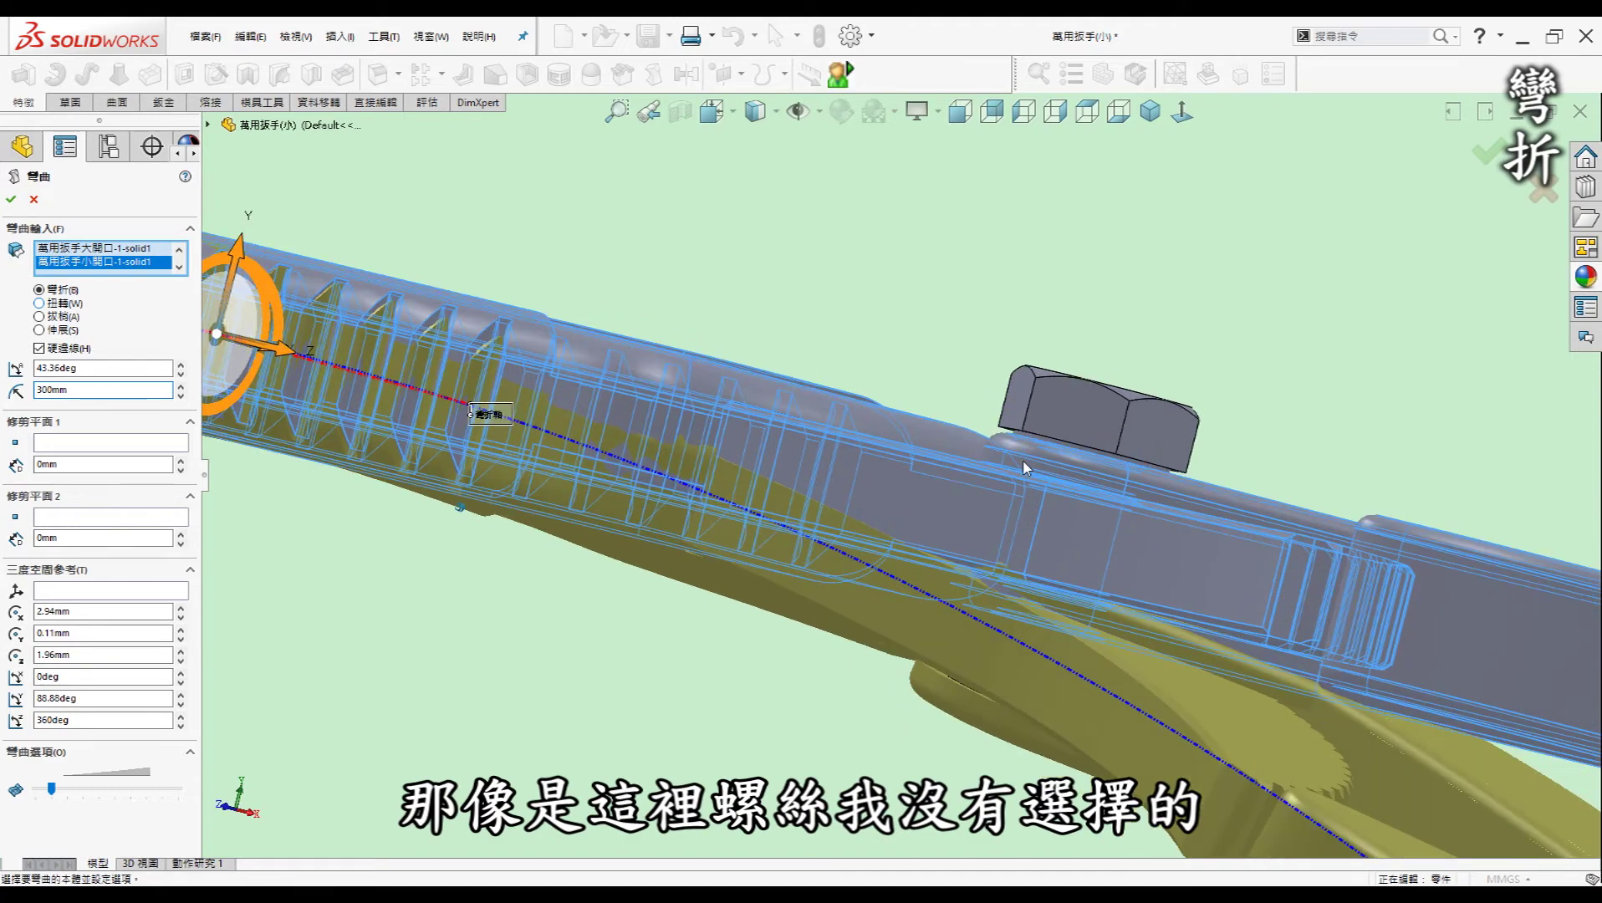
pyautogui.moveTo(1151, 243)
pyautogui.mouseDown(button='middle')
pyautogui.moveTo(1060, 539)
pyautogui.moveTo(983, 284)
pyautogui.moveTo(1012, 351)
pyautogui.mouseUp(button='middle')
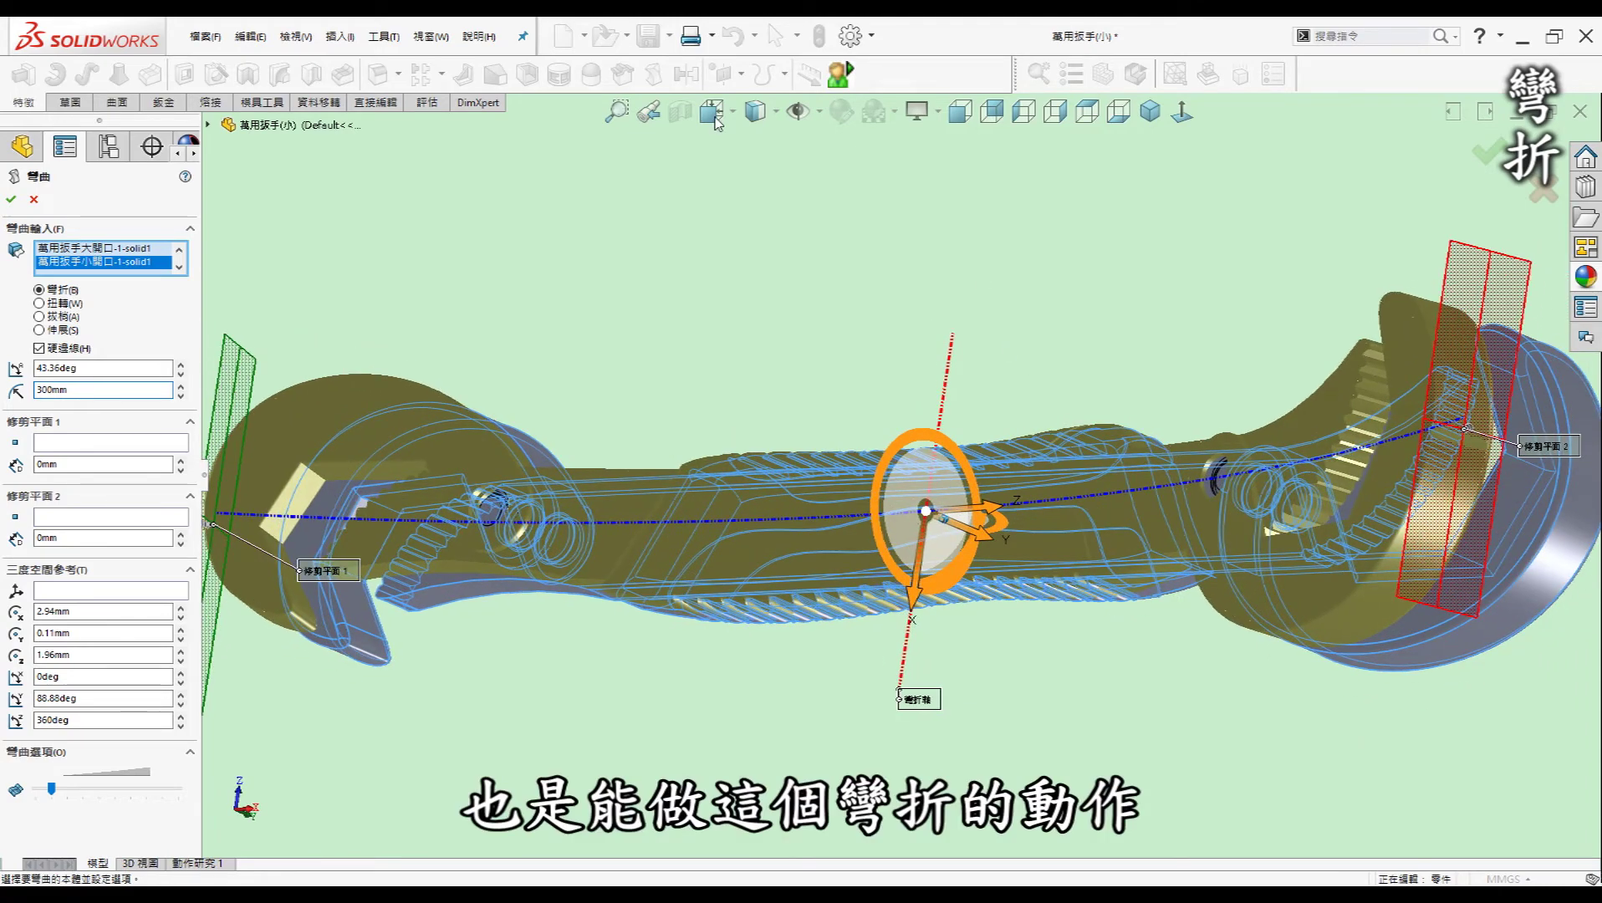
pyautogui.moveTo(925, 392); pyautogui.dragTo(988, 448, button='middle')
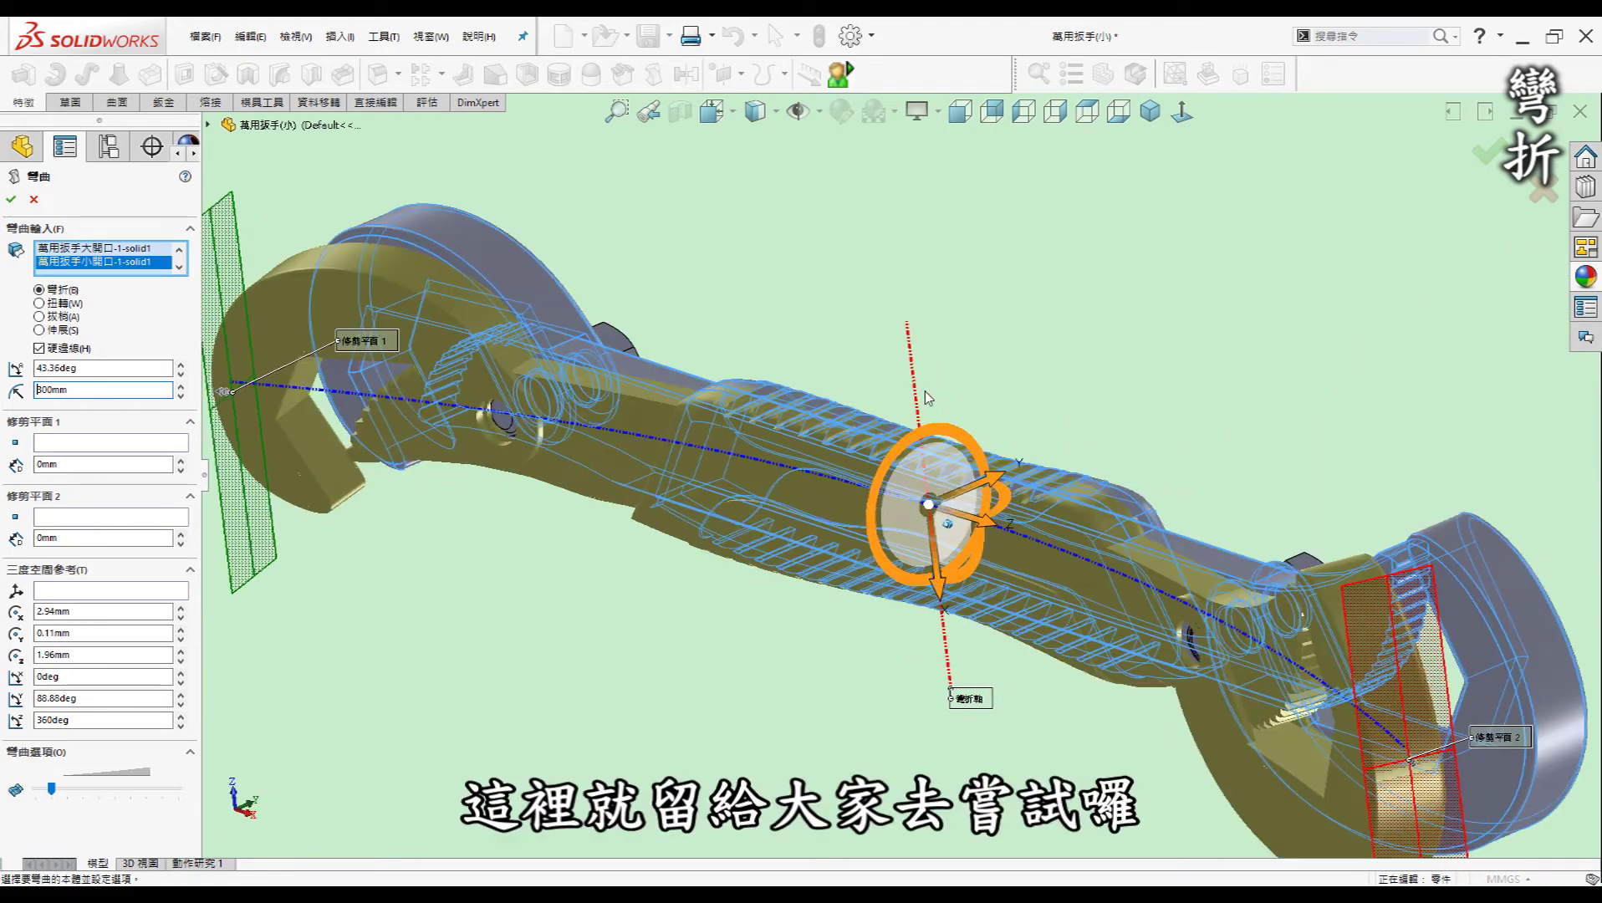
pyautogui.scroll(-5, 989, 447)
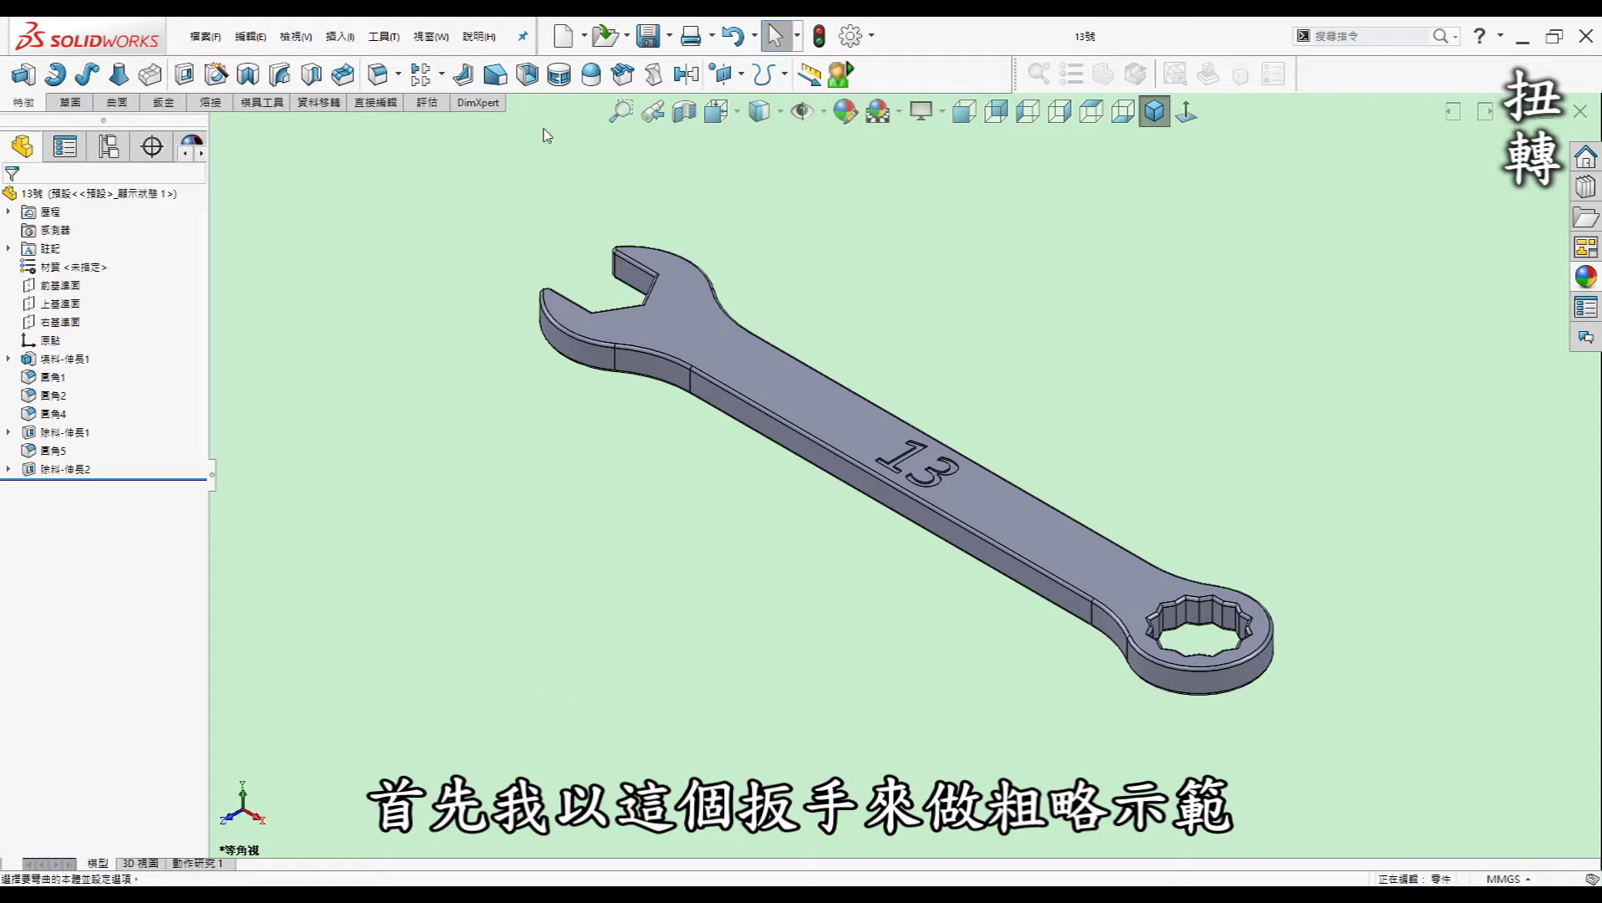
# Preview a 180° Flex twist of the 13號 wrench body
pyautogui.click(653, 75)
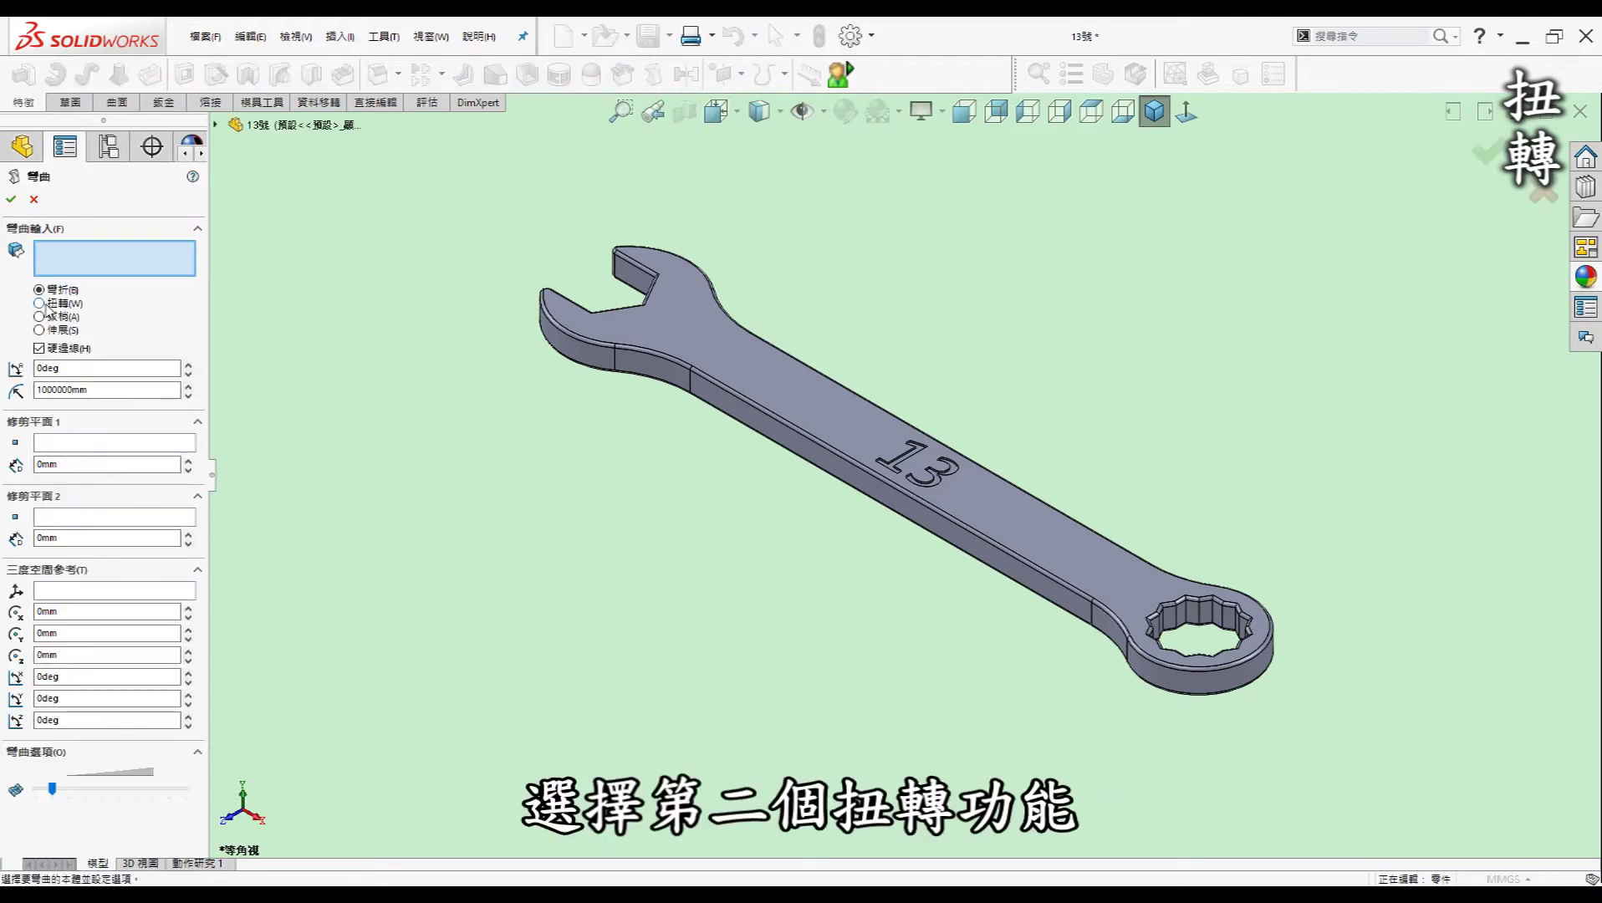
pyautogui.click(39, 302)
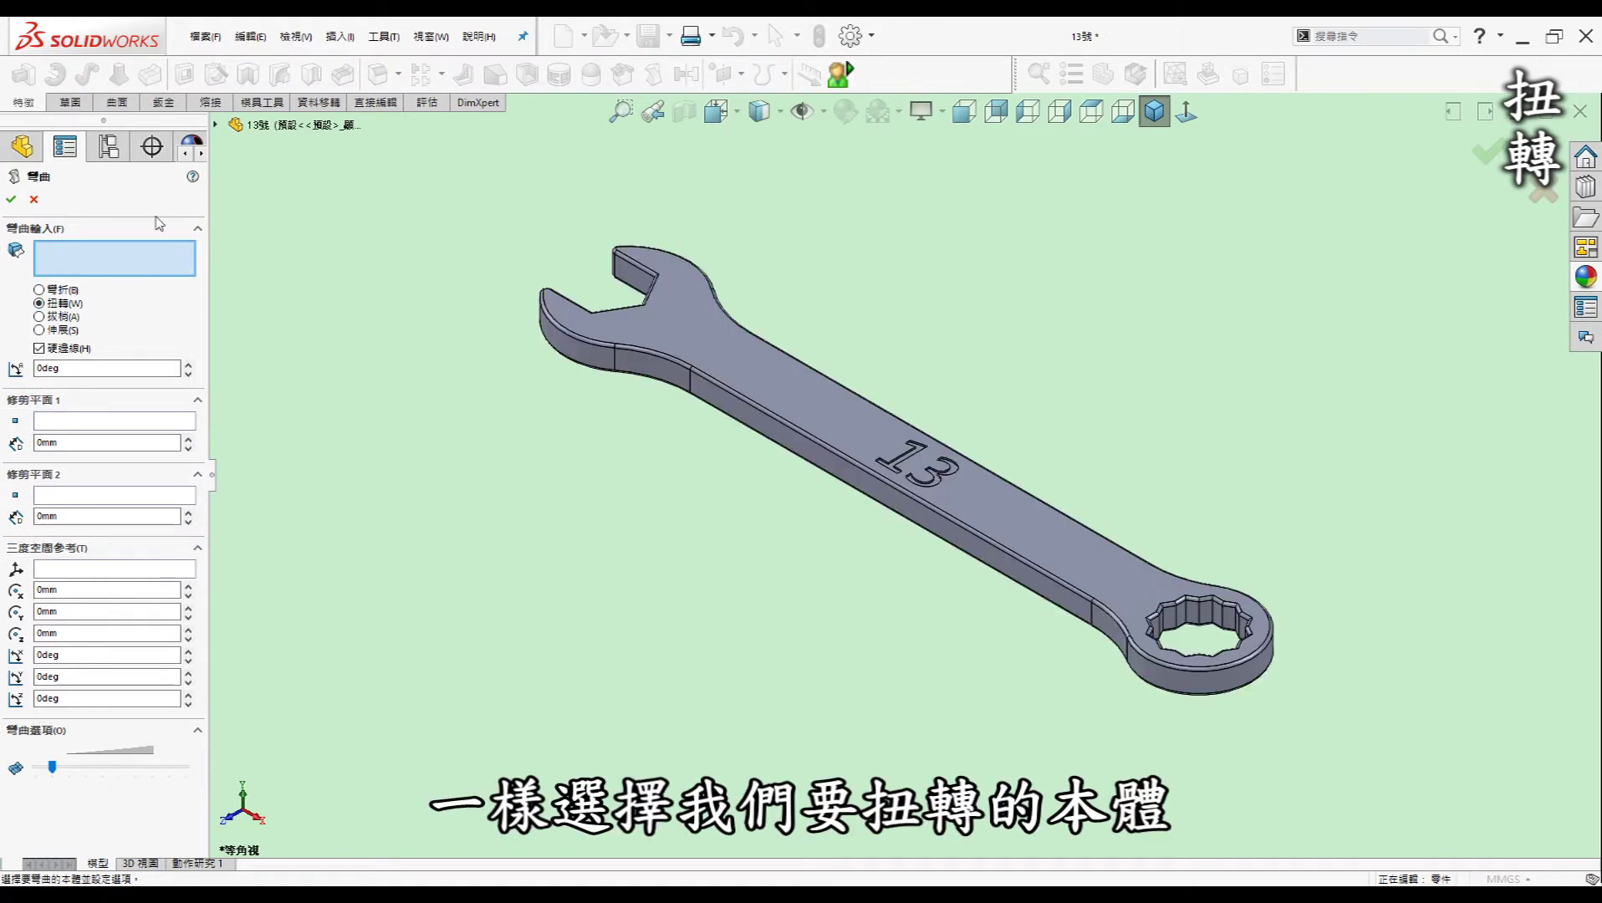
pyautogui.click(878, 445)
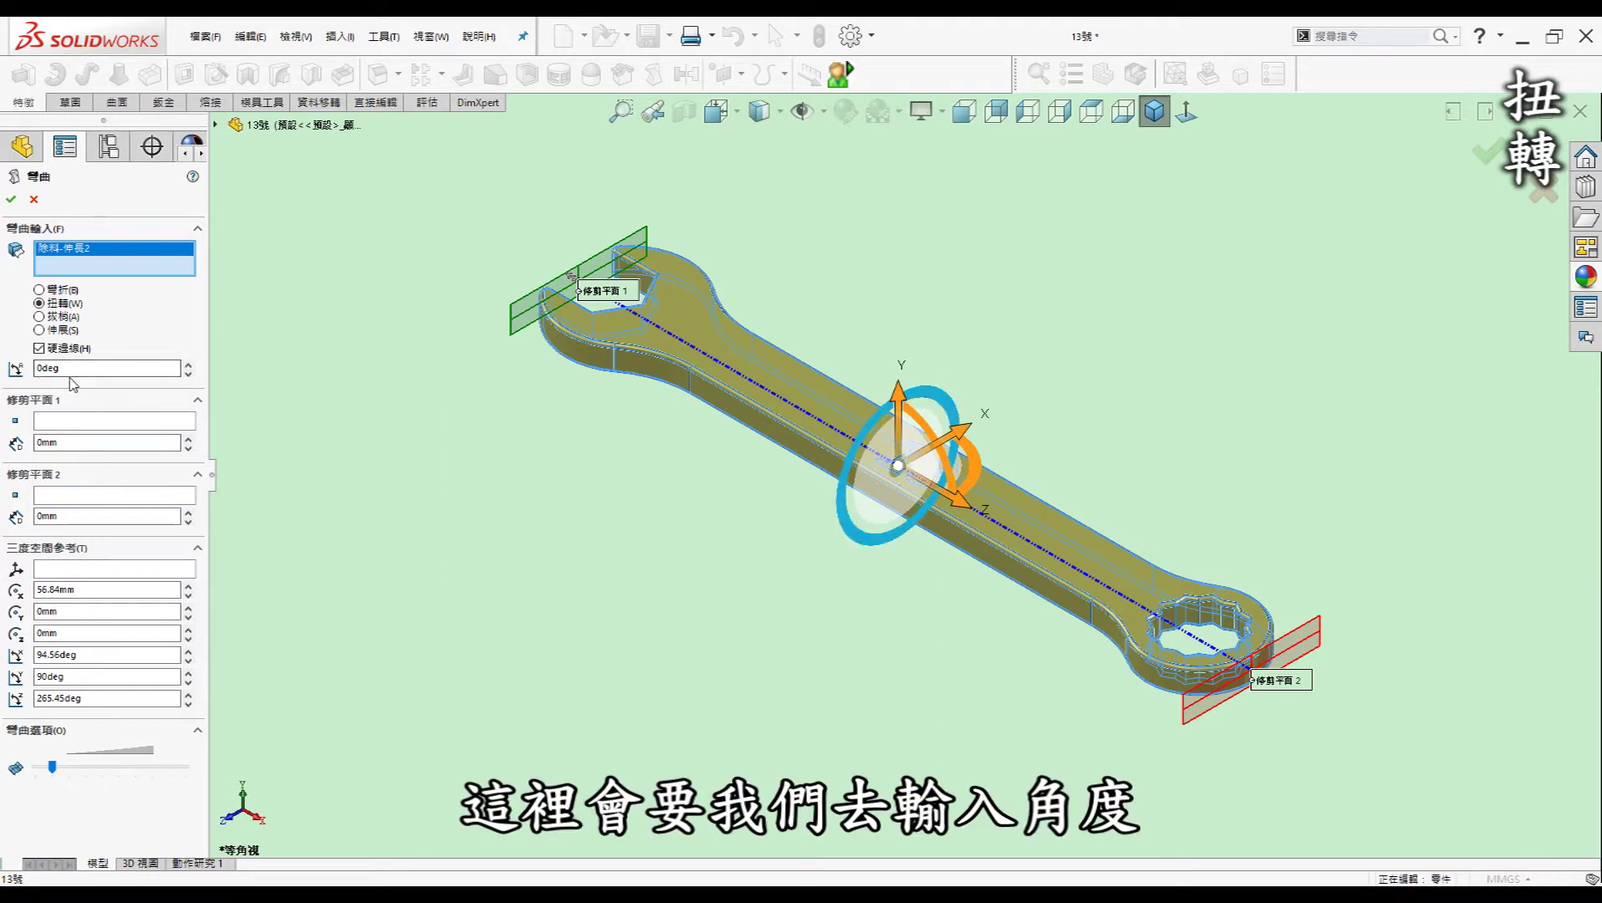
pyautogui.moveTo(72, 369); pyautogui.dragTo(3, 372)
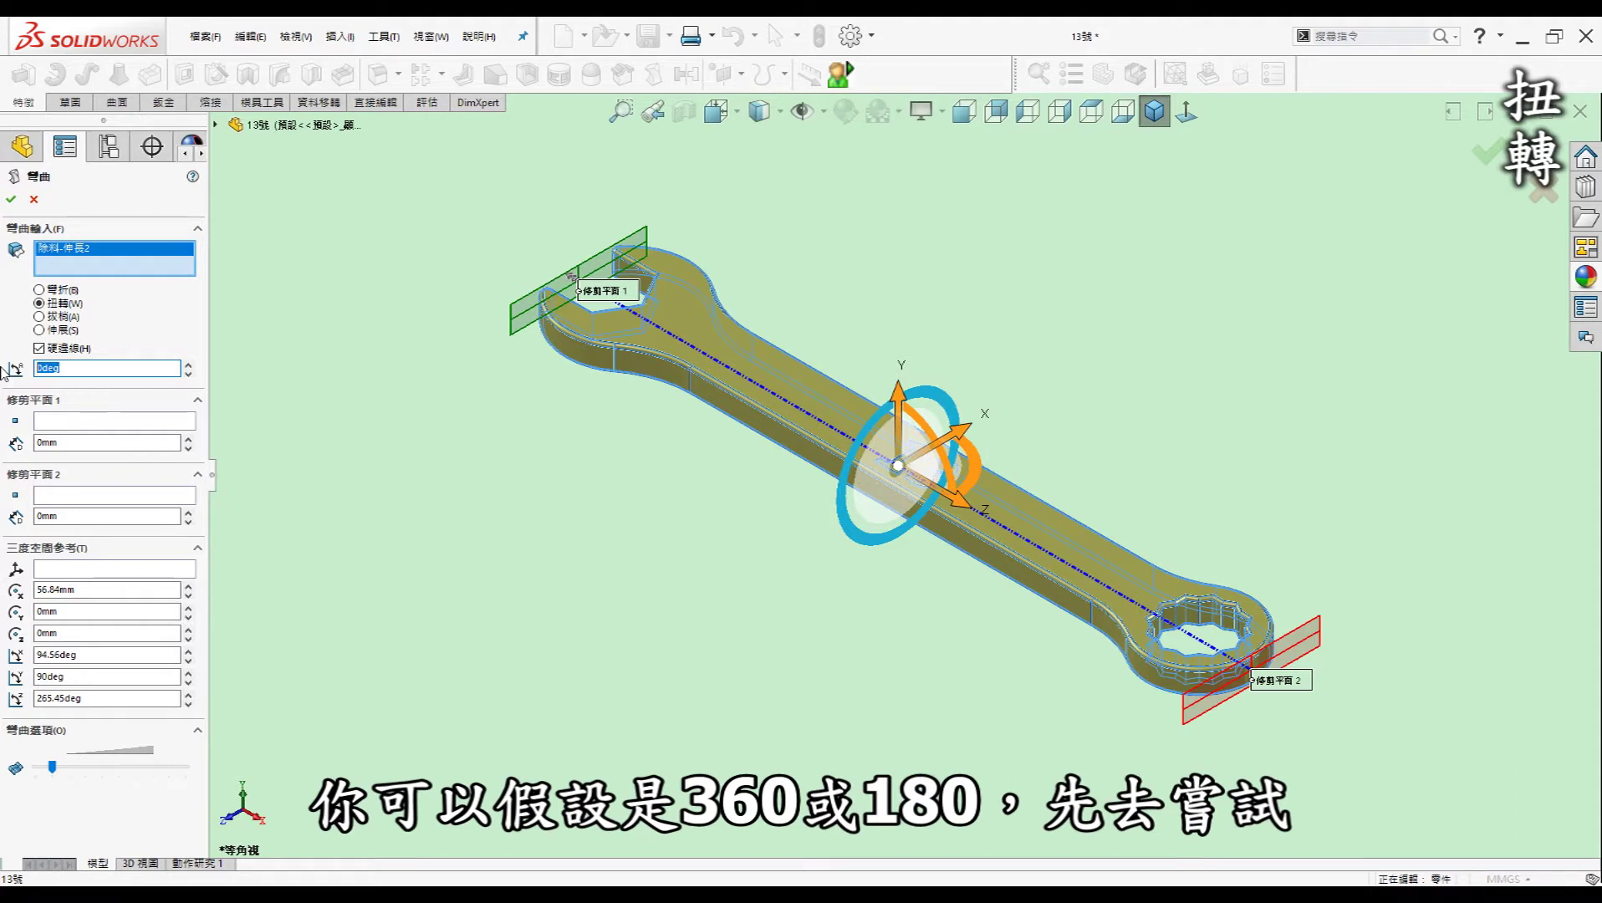
pyautogui.write('180')
pyautogui.press('Return')
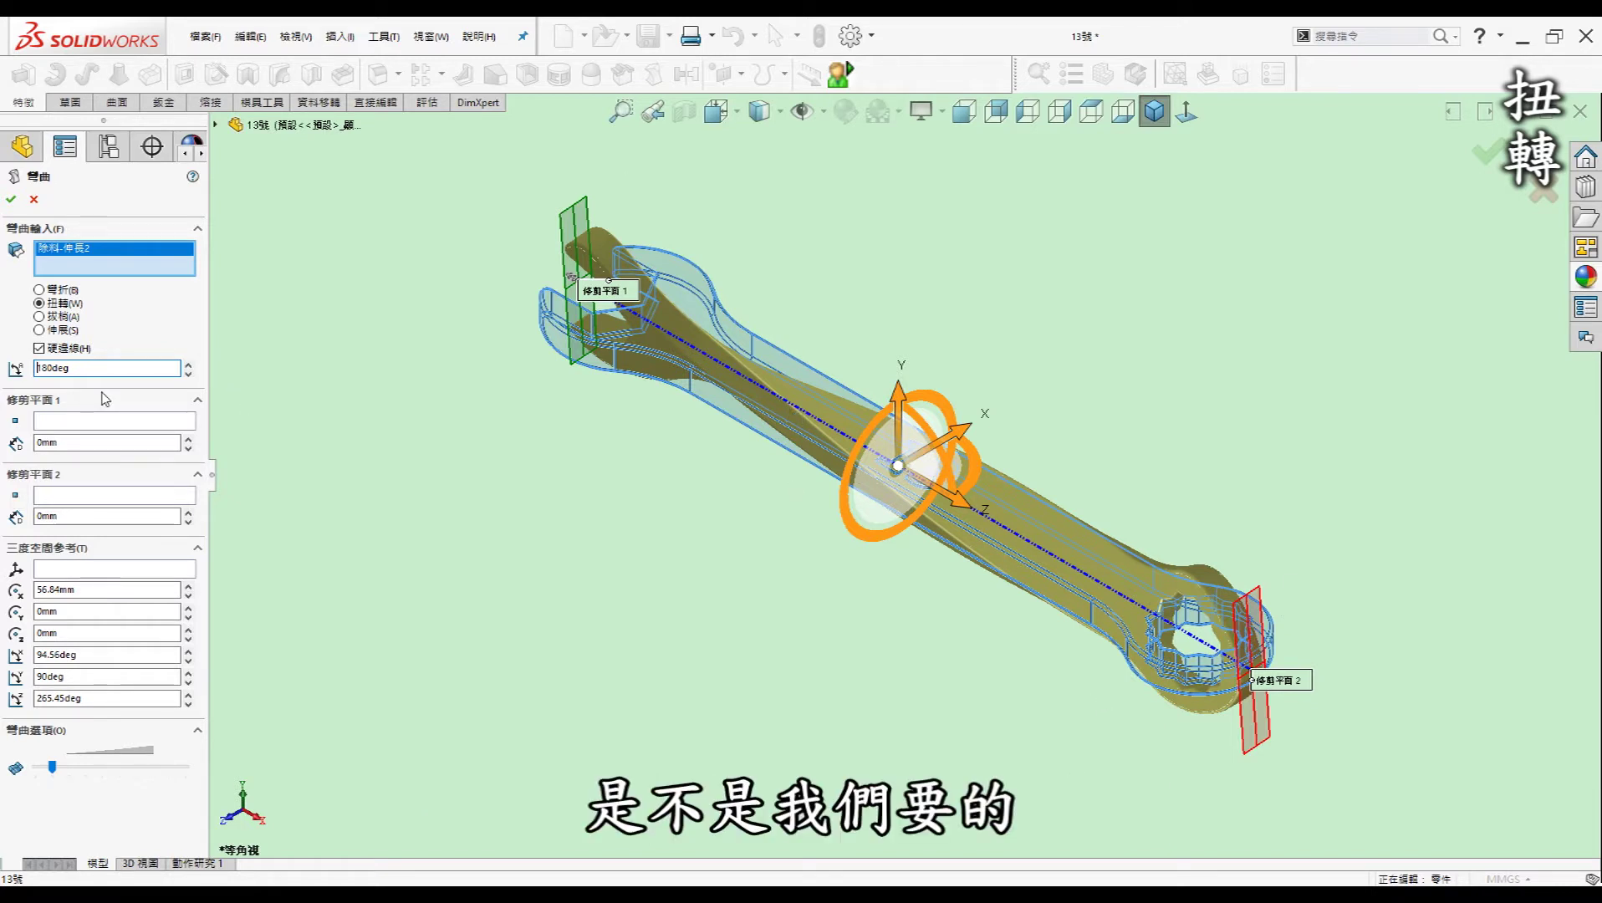
# Try twist angles of 360°, 400° and 350°, then cancel without adding a feature
pyautogui.moveTo(105, 368); pyautogui.dragTo(3, 368)
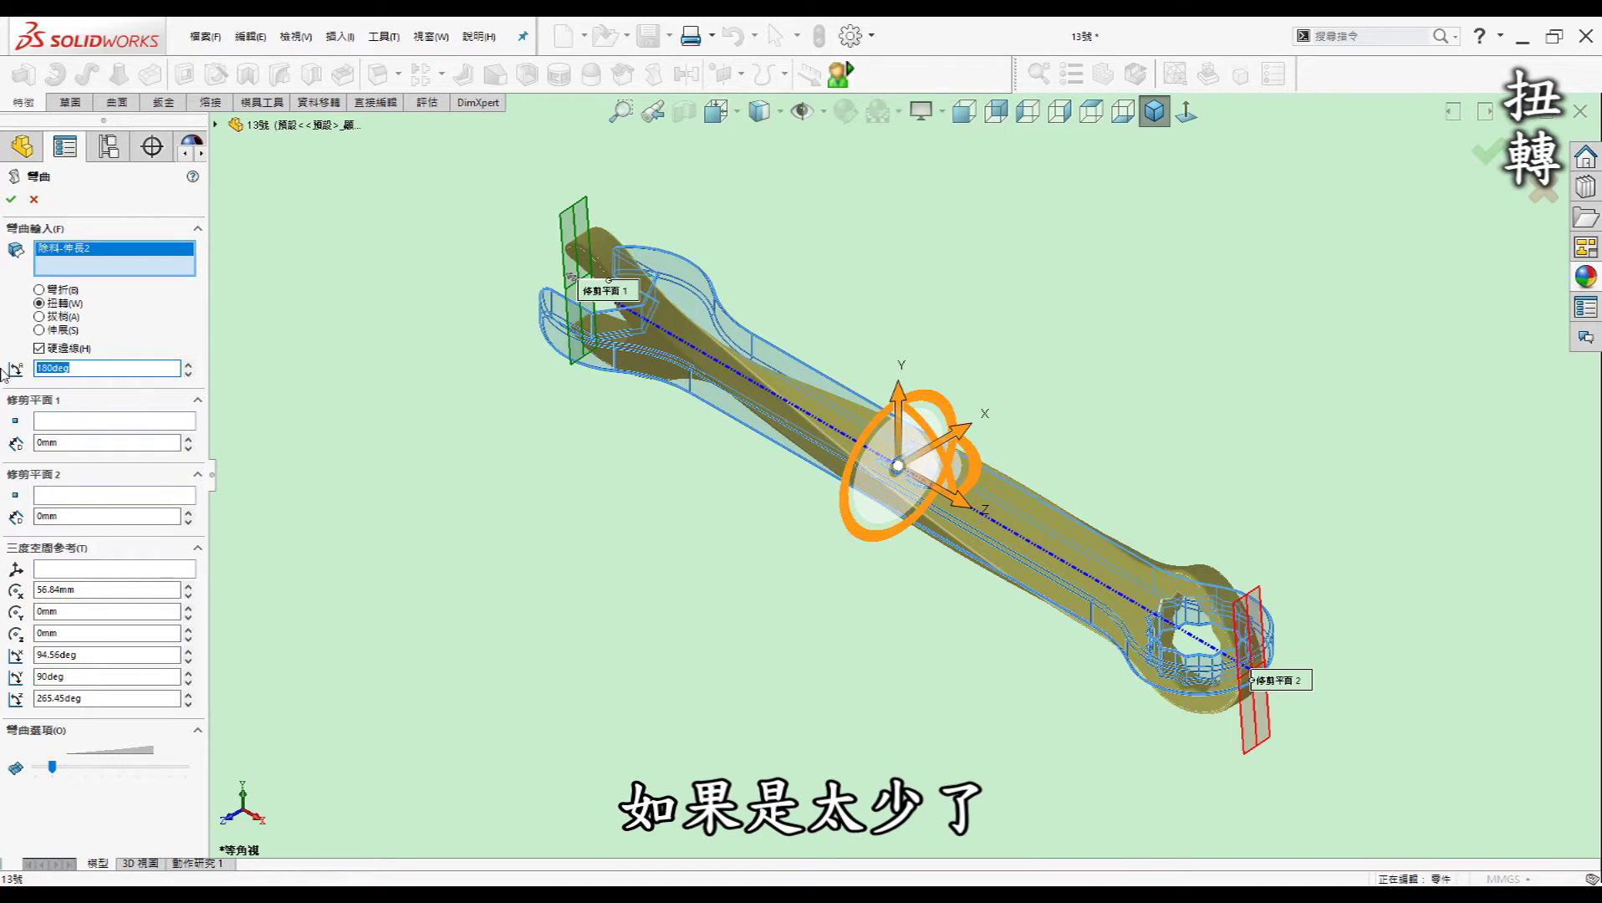
pyautogui.write('360')
pyautogui.press('Return')
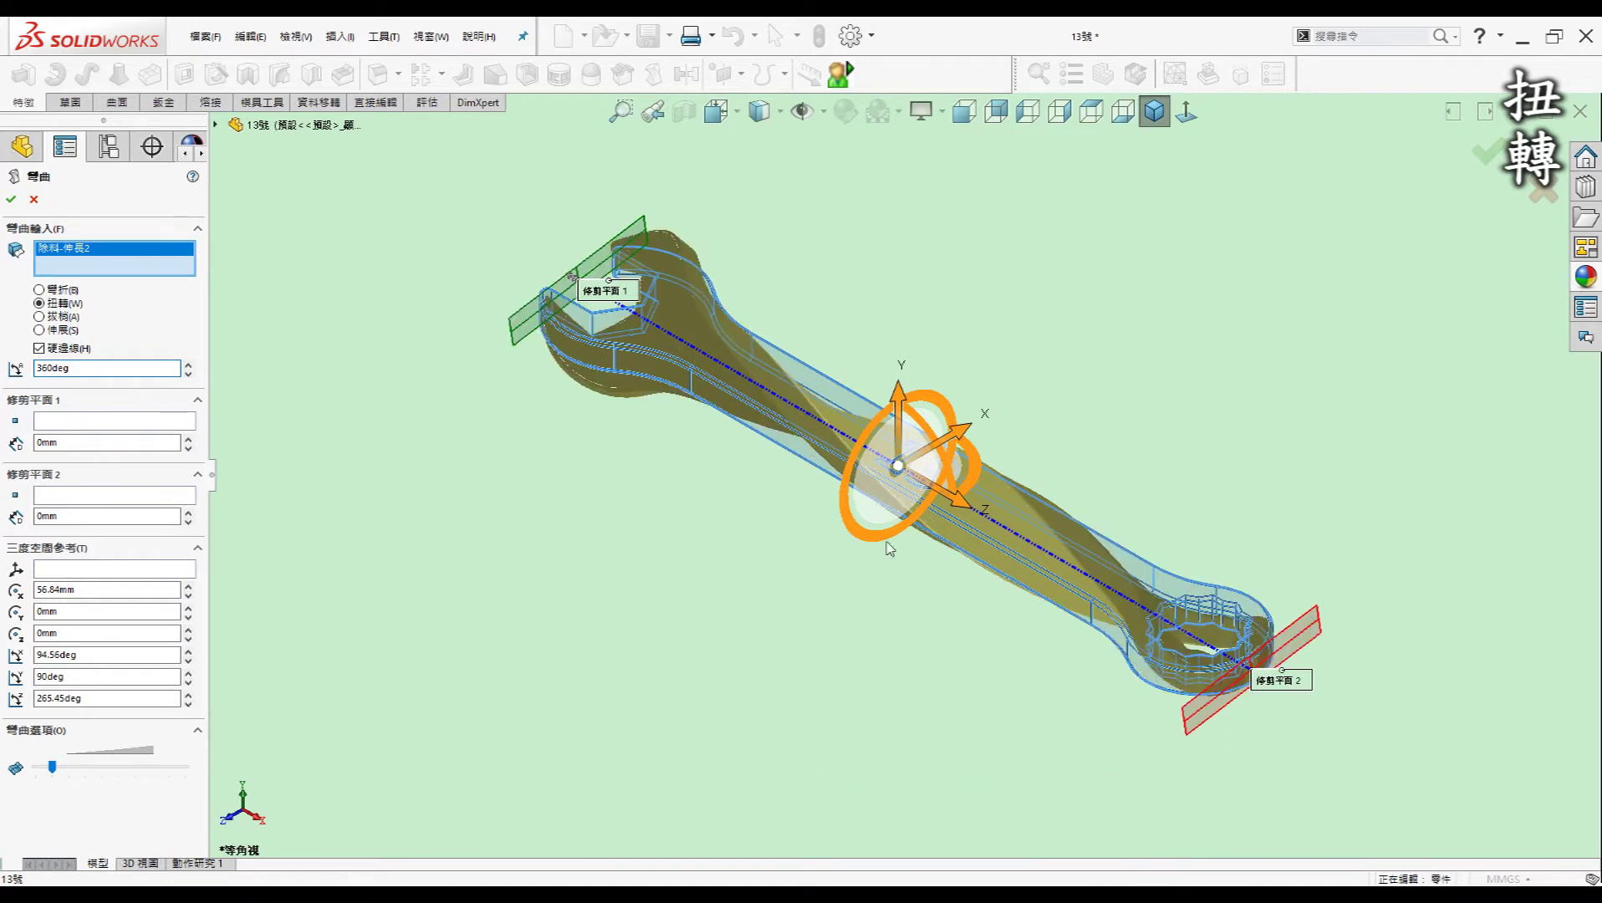
pyautogui.moveTo(99, 365); pyautogui.dragTo(5, 368)
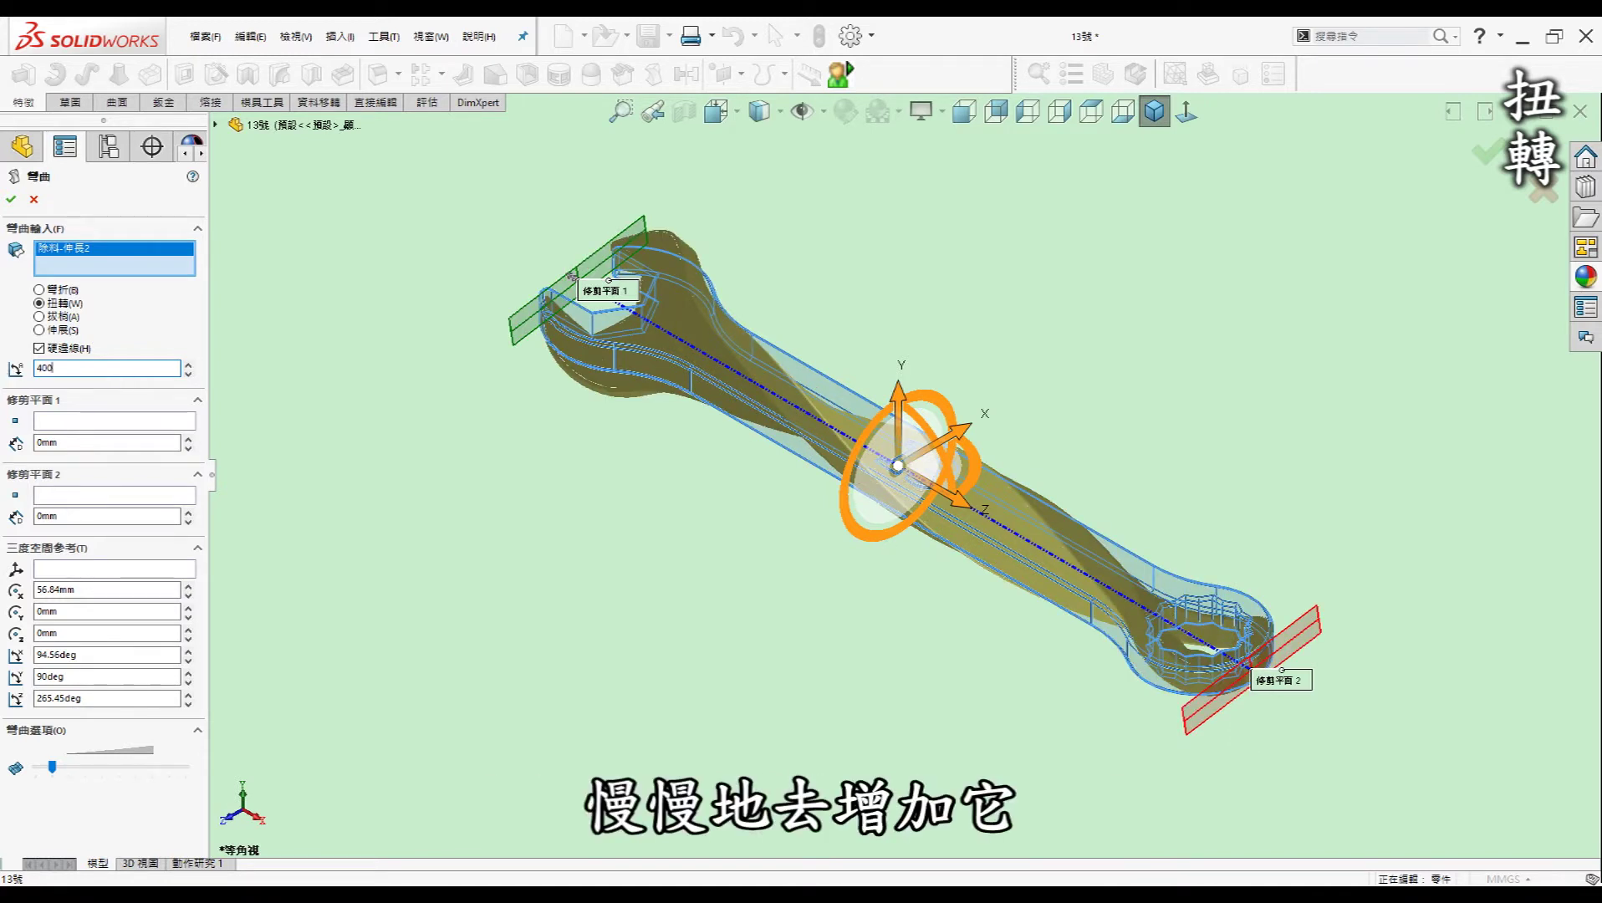
pyautogui.write('00')
pyautogui.press('Return')
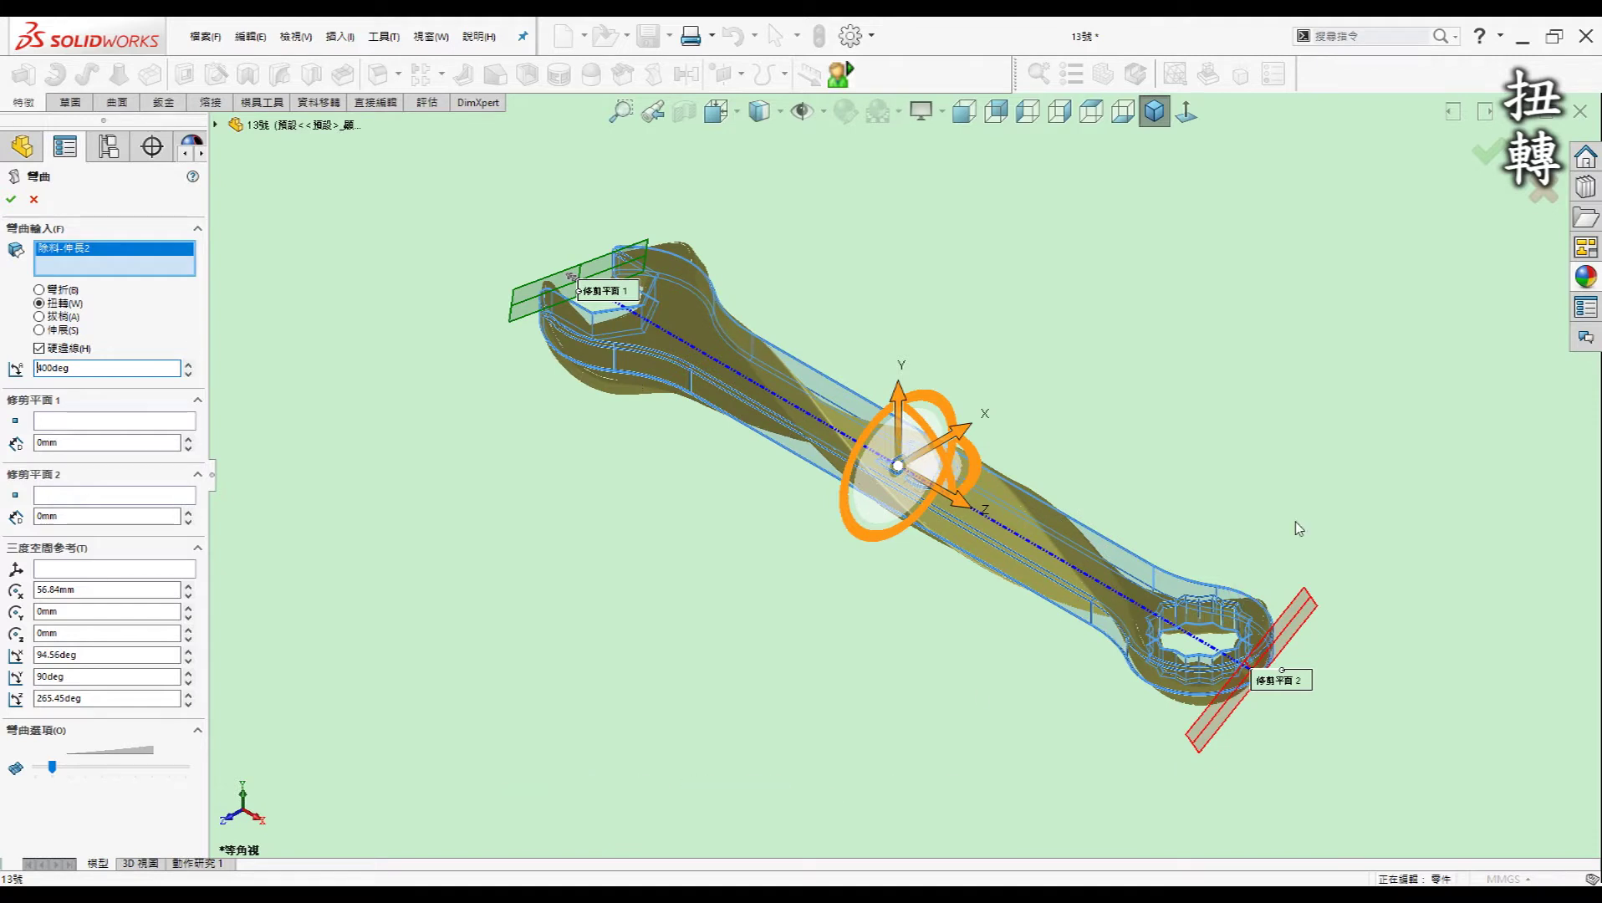
pyautogui.moveTo(96, 368); pyautogui.dragTo(4, 368)
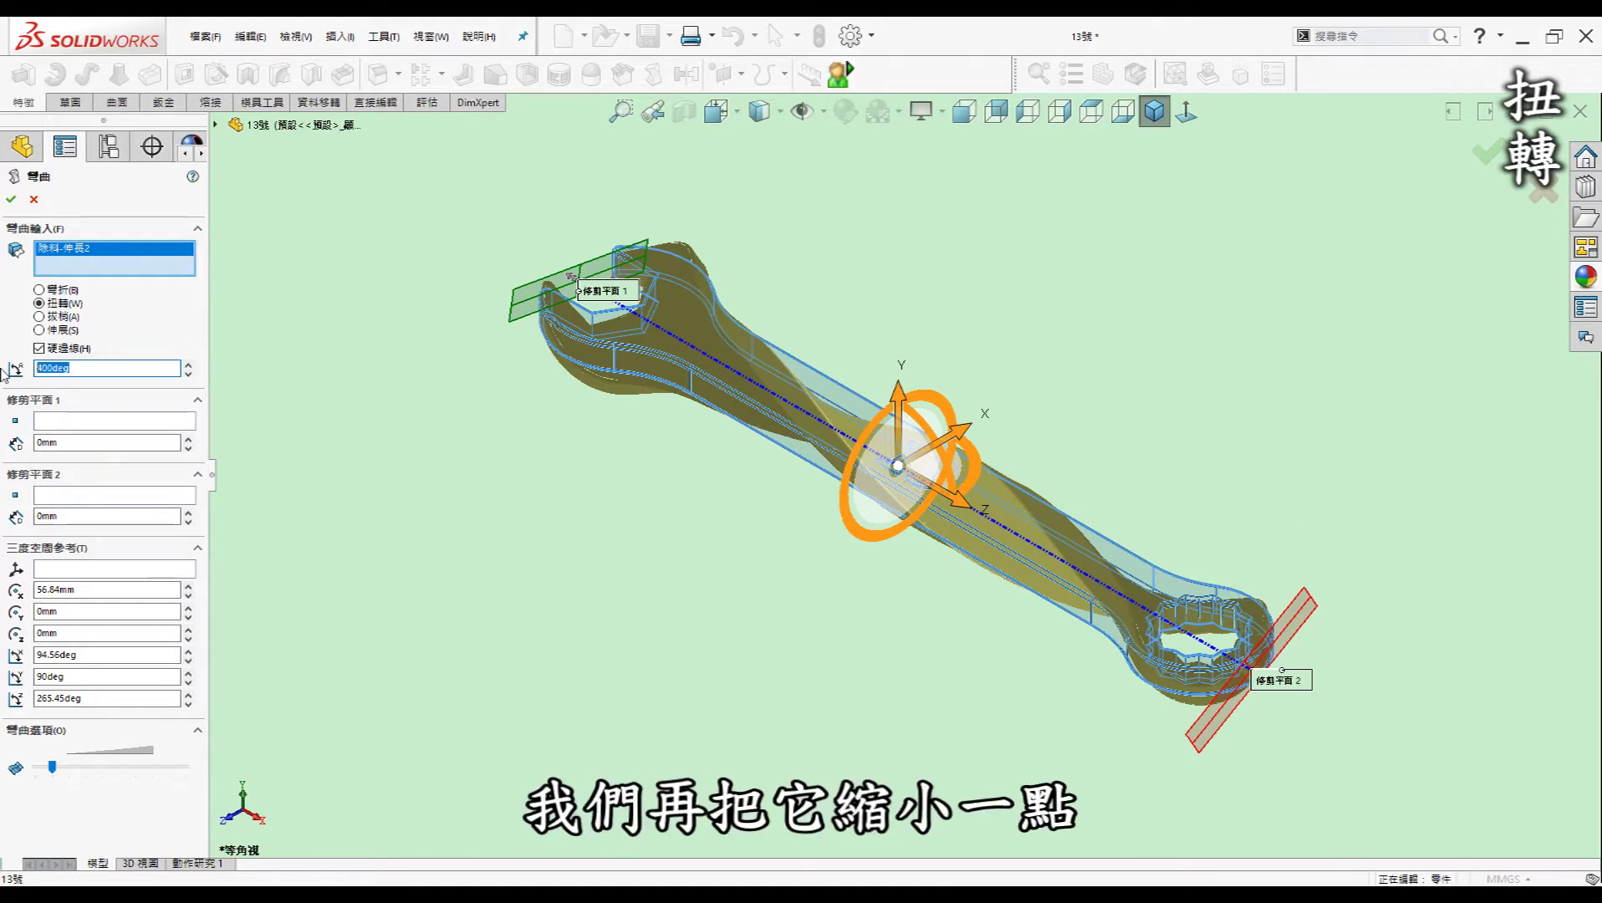
pyautogui.write('350')
pyautogui.press('Return')
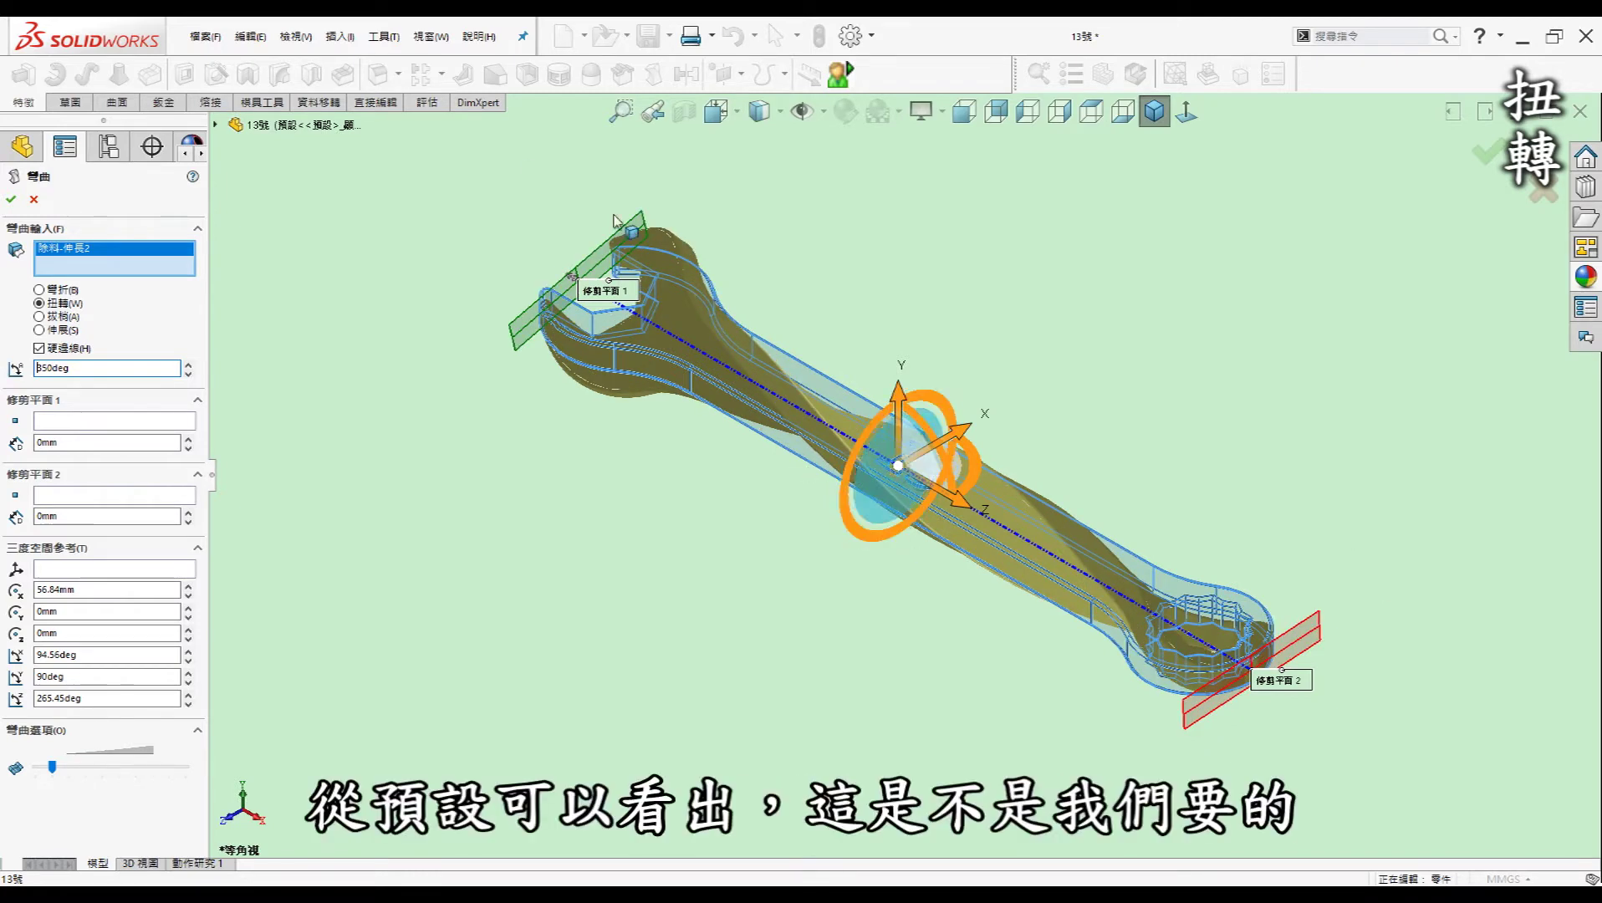
pyautogui.press('Escape')
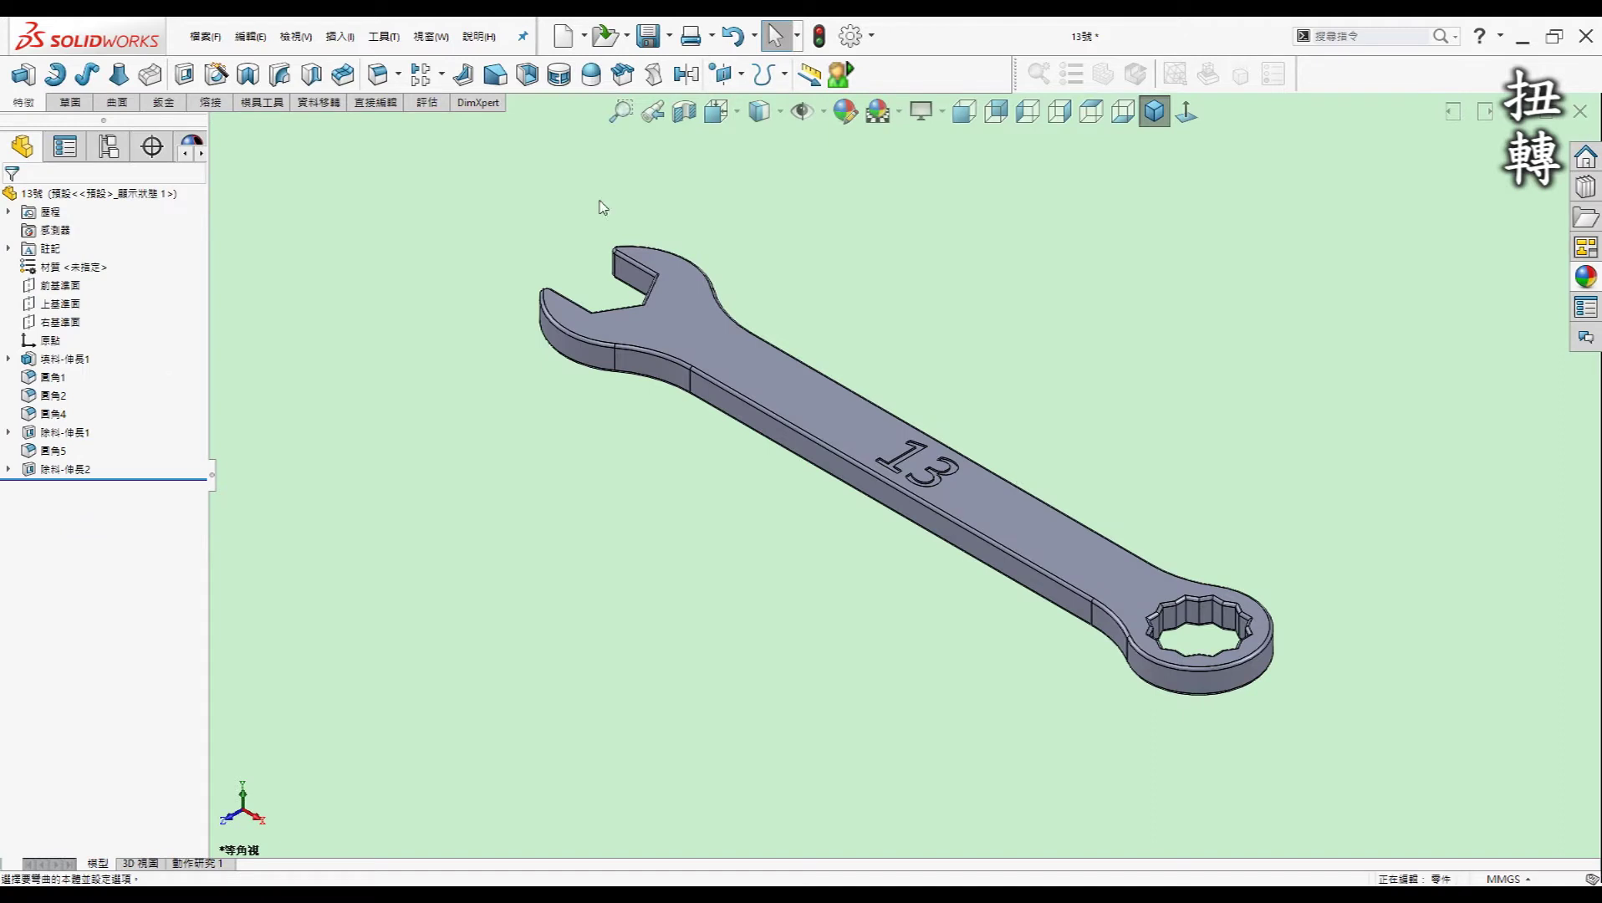
# Switch to the 鑽頭示範 drill-bit part and orbit it to show its pointed tip
pyautogui.hotkey('ctrl', 'Tab')
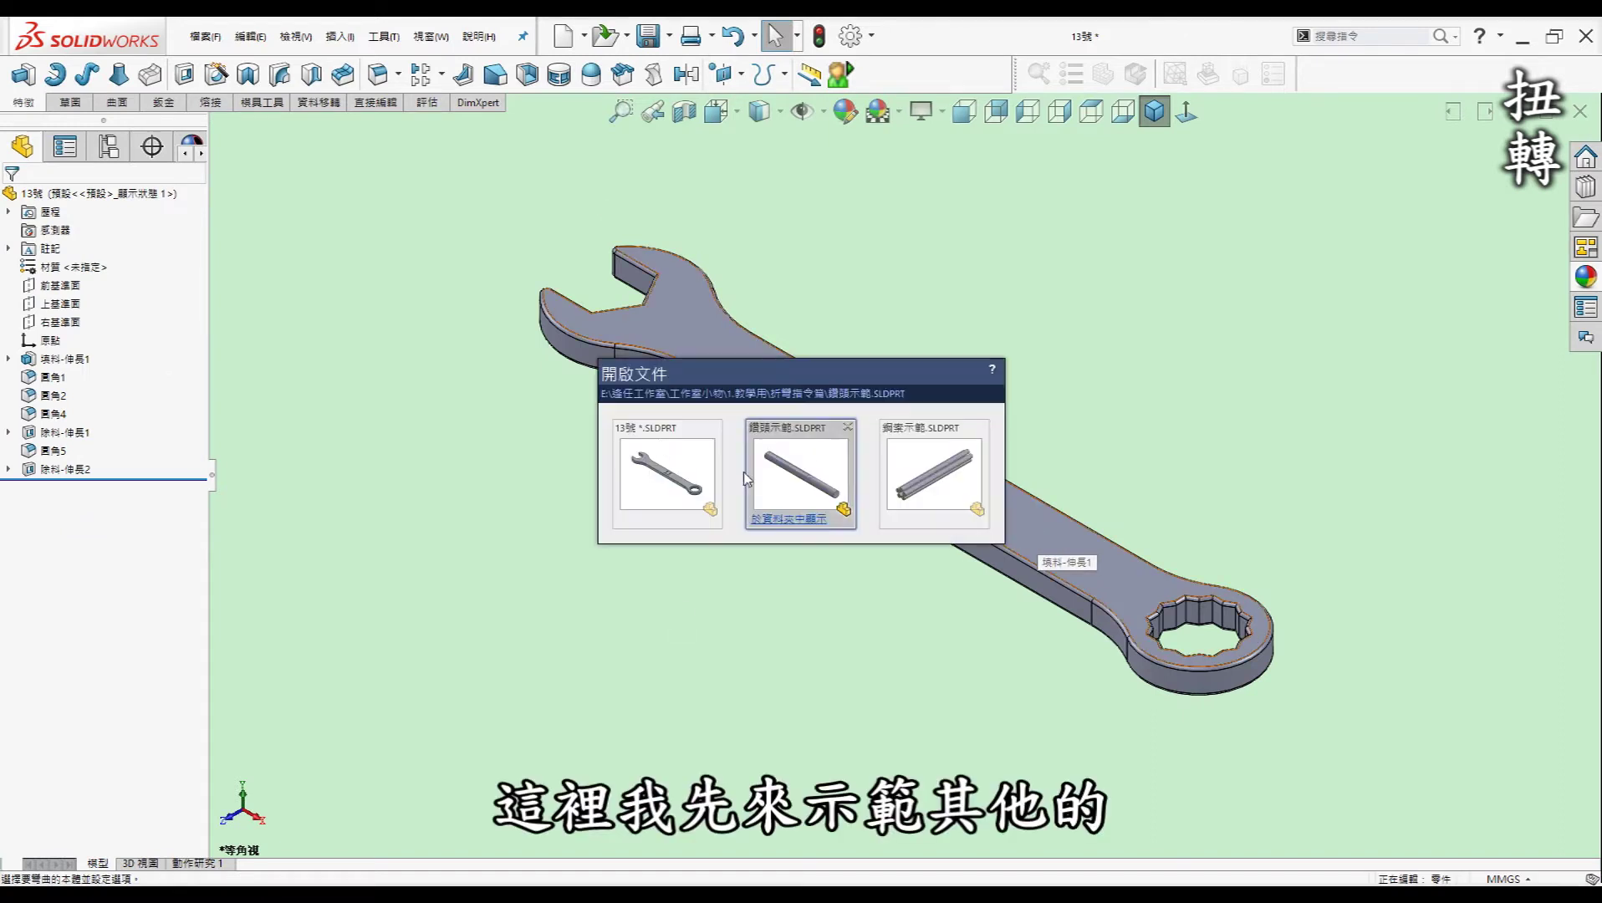
pyautogui.click(793, 468)
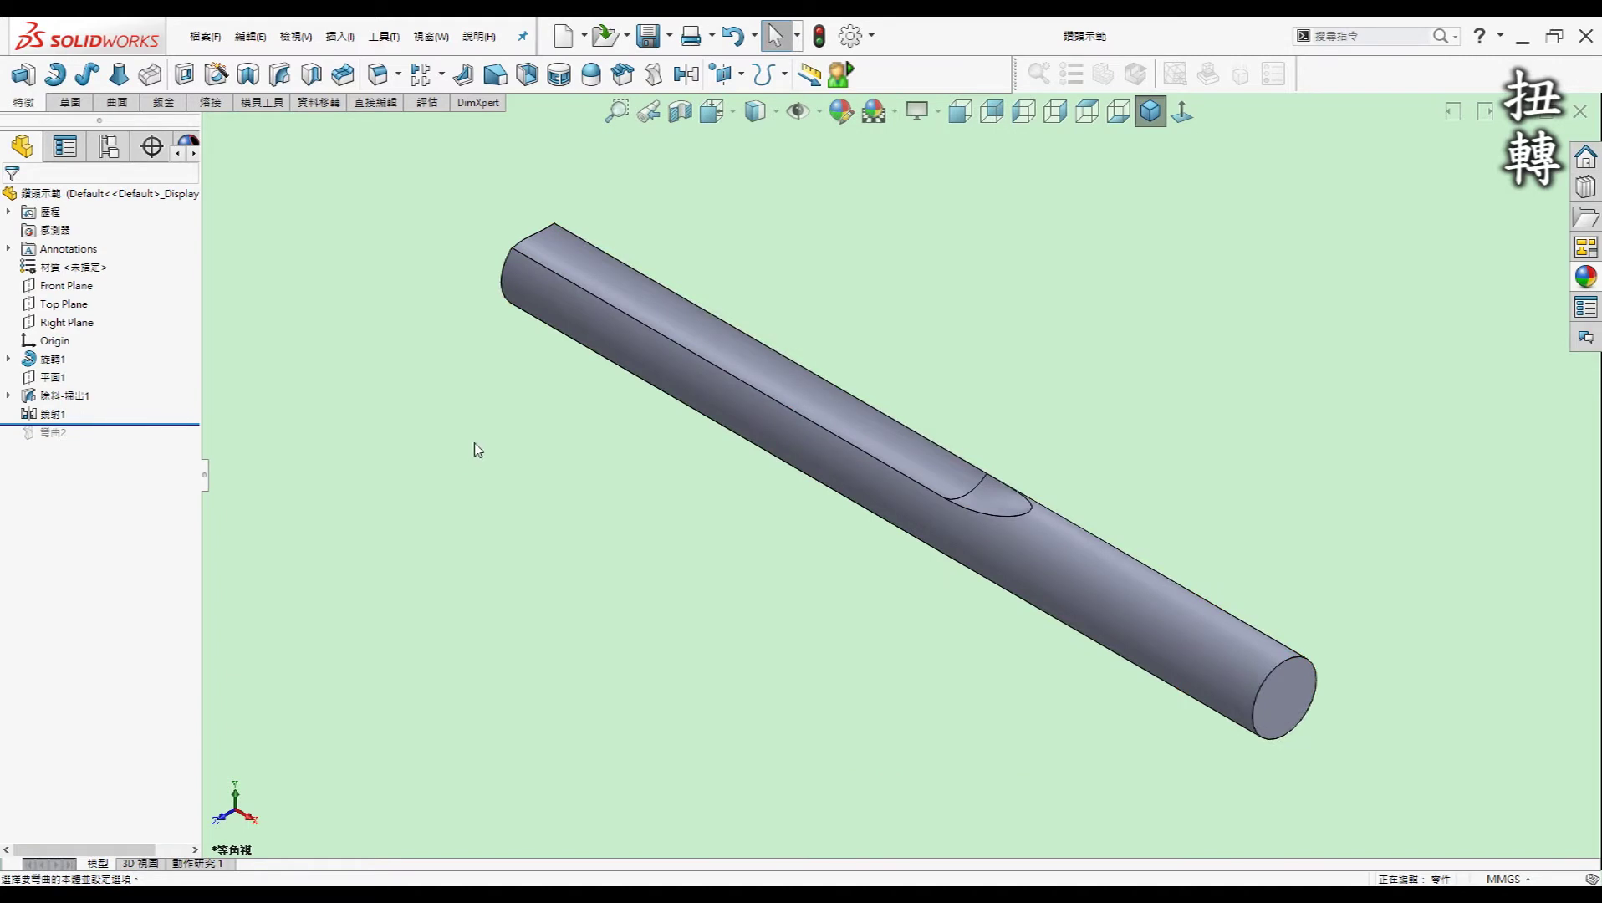
pyautogui.moveTo(467, 448); pyautogui.dragTo(504, 422, button='middle')
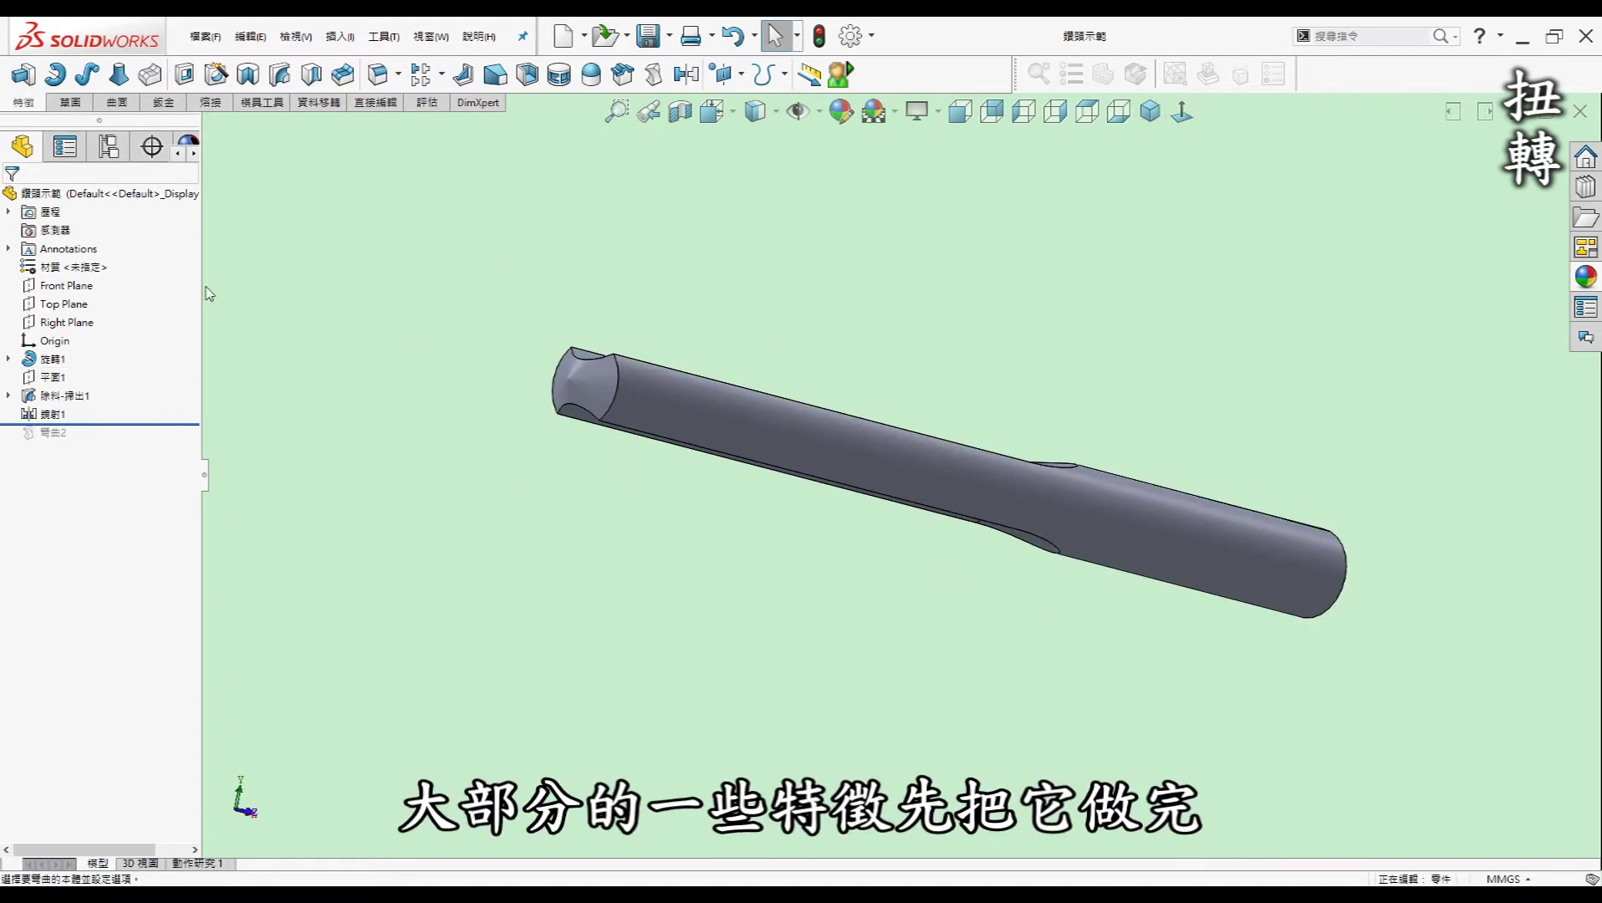
pyautogui.moveTo(227, 477)
pyautogui.mouseDown(button='middle')
pyautogui.moveTo(926, 529)
pyautogui.moveTo(818, 484)
pyautogui.moveTo(826, 342)
pyautogui.mouseUp(button='middle')
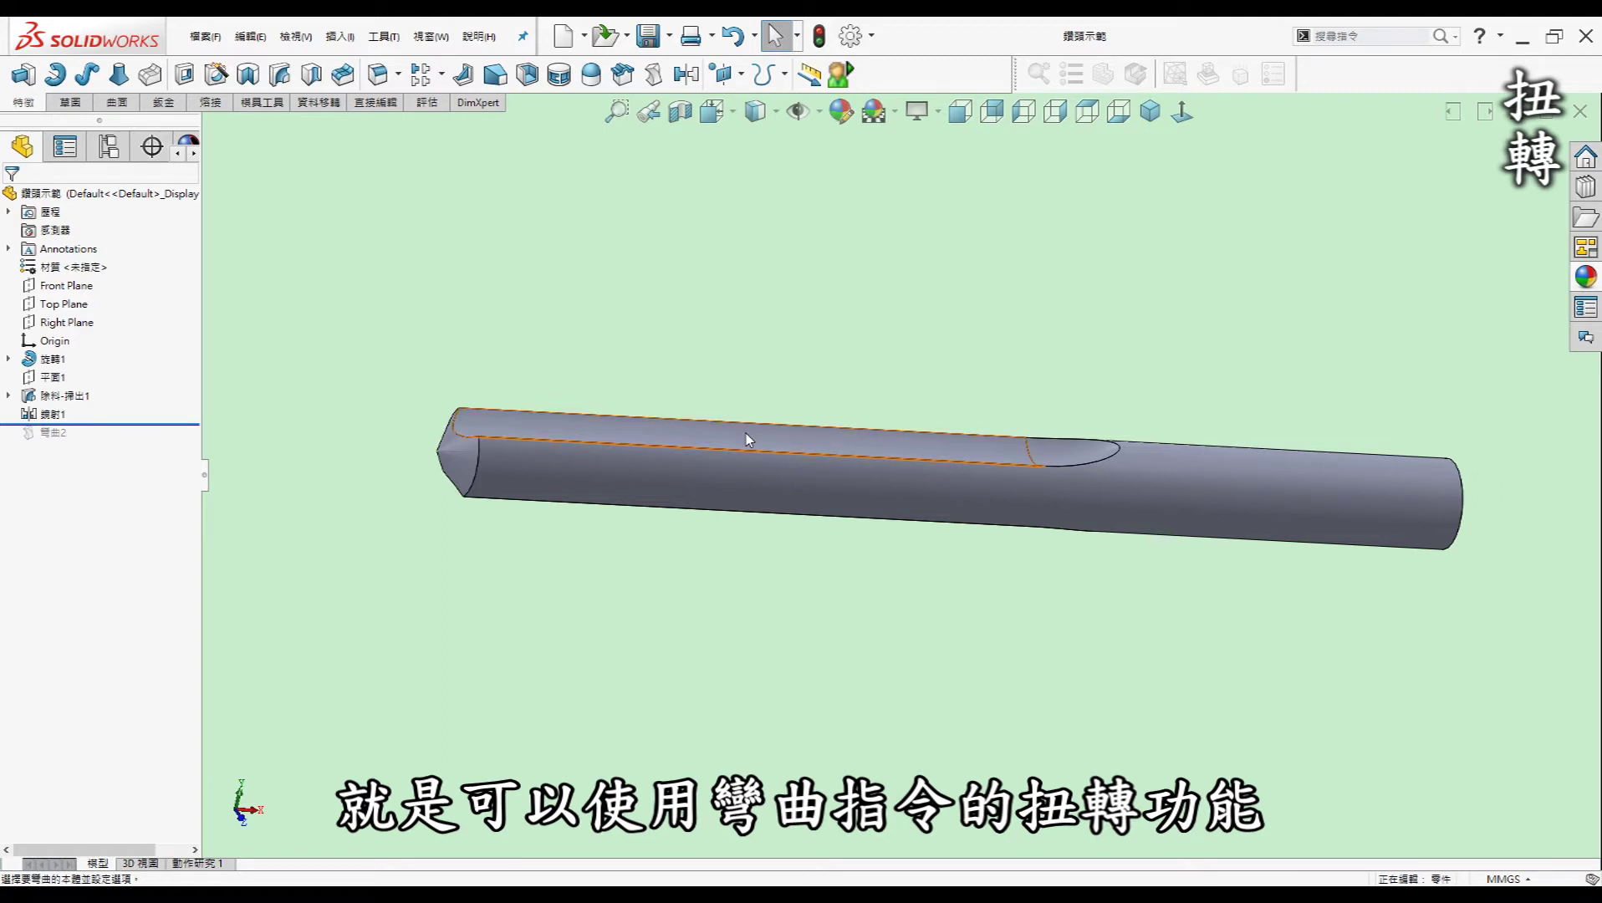
pyautogui.moveTo(1069, 350)
pyautogui.mouseDown(button='middle')
pyautogui.moveTo(1000, 488)
pyautogui.moveTo(1088, 364)
pyautogui.moveTo(1071, 362)
pyautogui.mouseUp(button='middle')
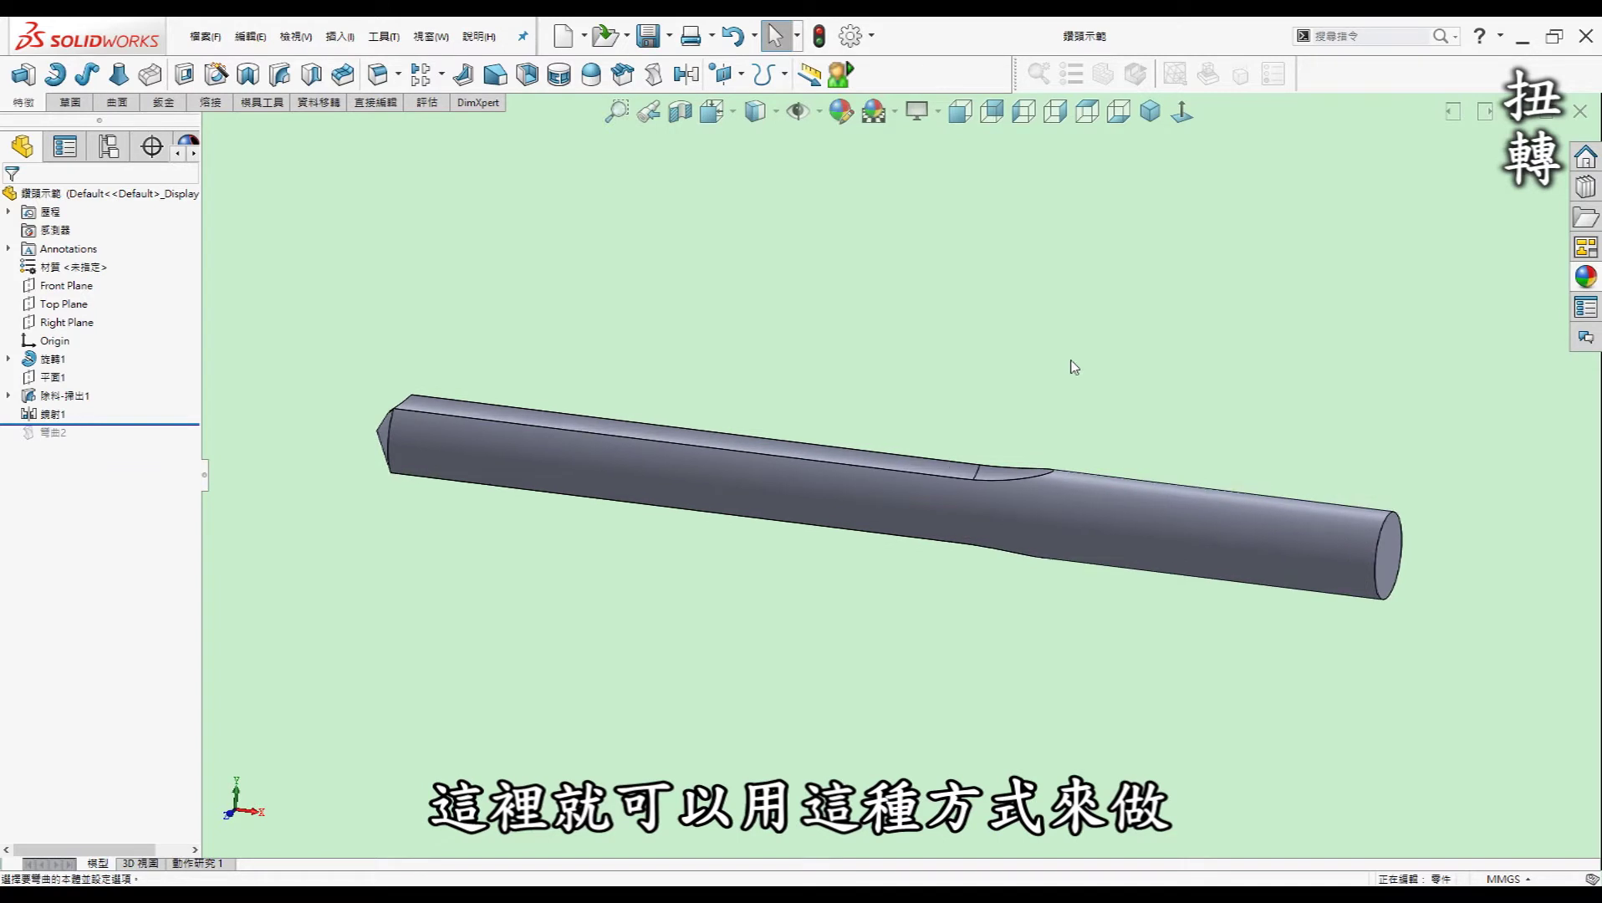
pyautogui.click(654, 77)
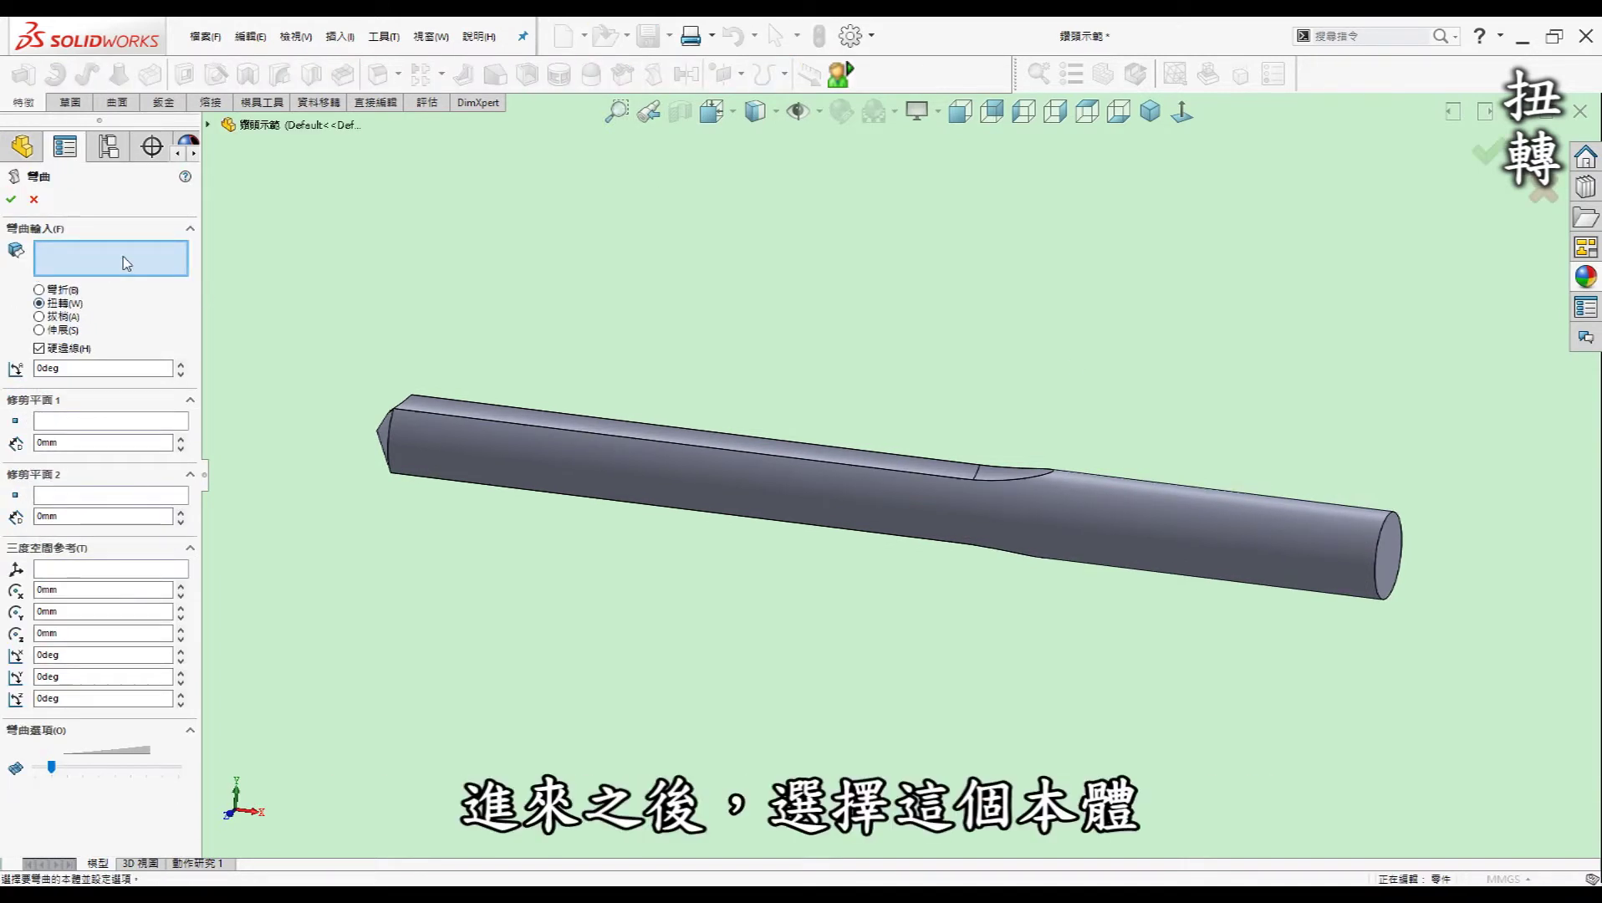
# Select the drill body as the Flex twist input and orbit to view its trim planes
pyautogui.click(734, 510)
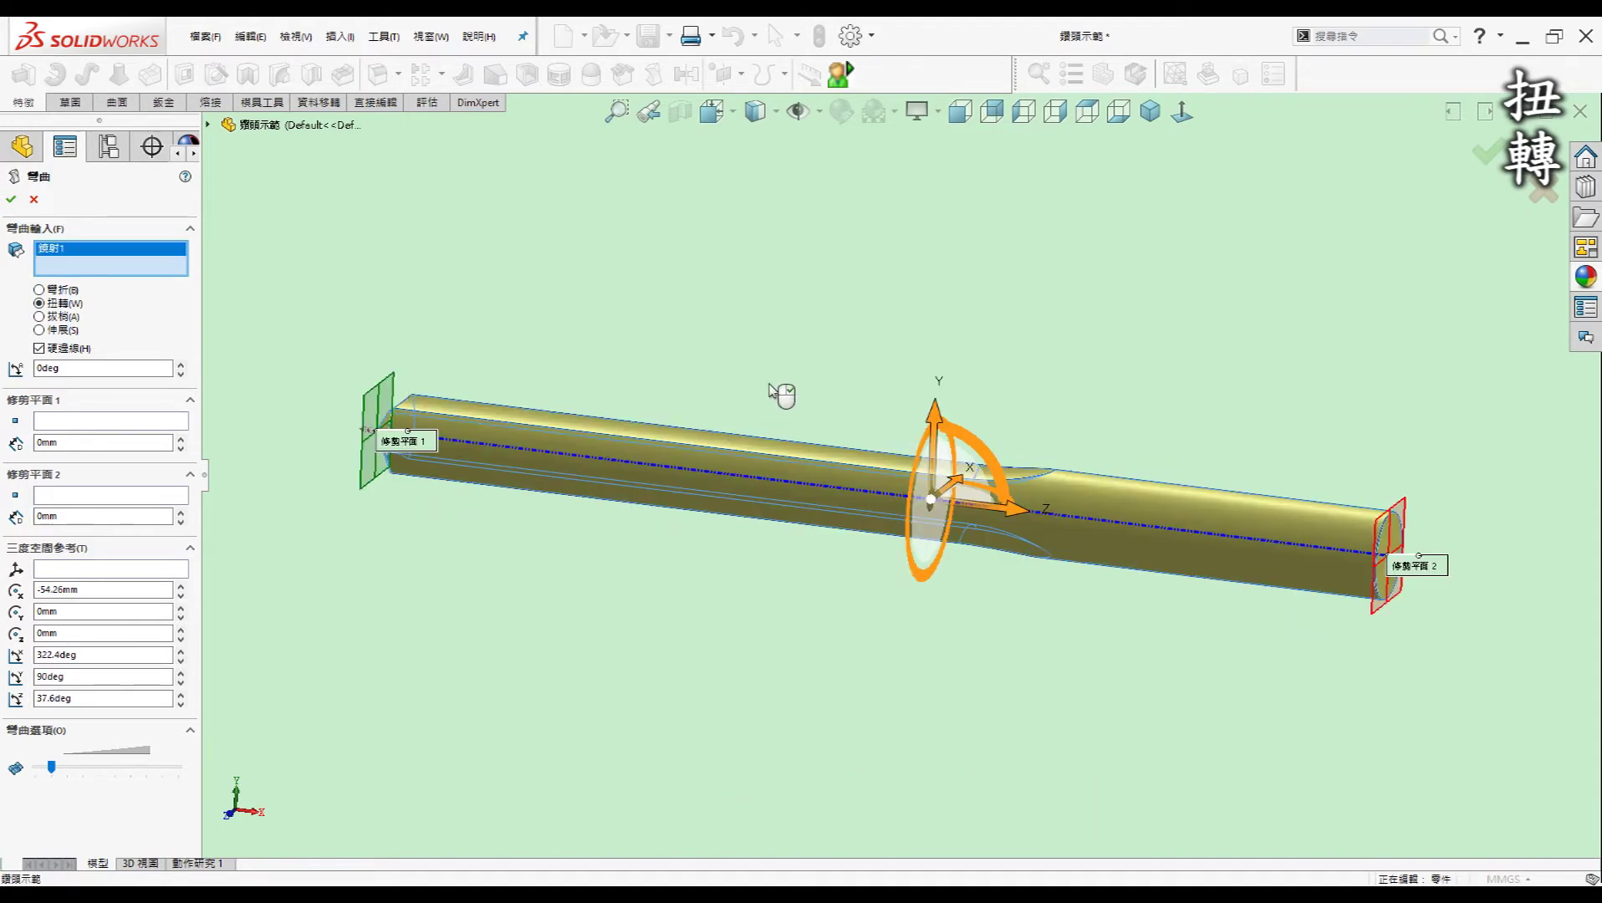
pyautogui.moveTo(786, 414); pyautogui.dragTo(1045, 507, button='middle')
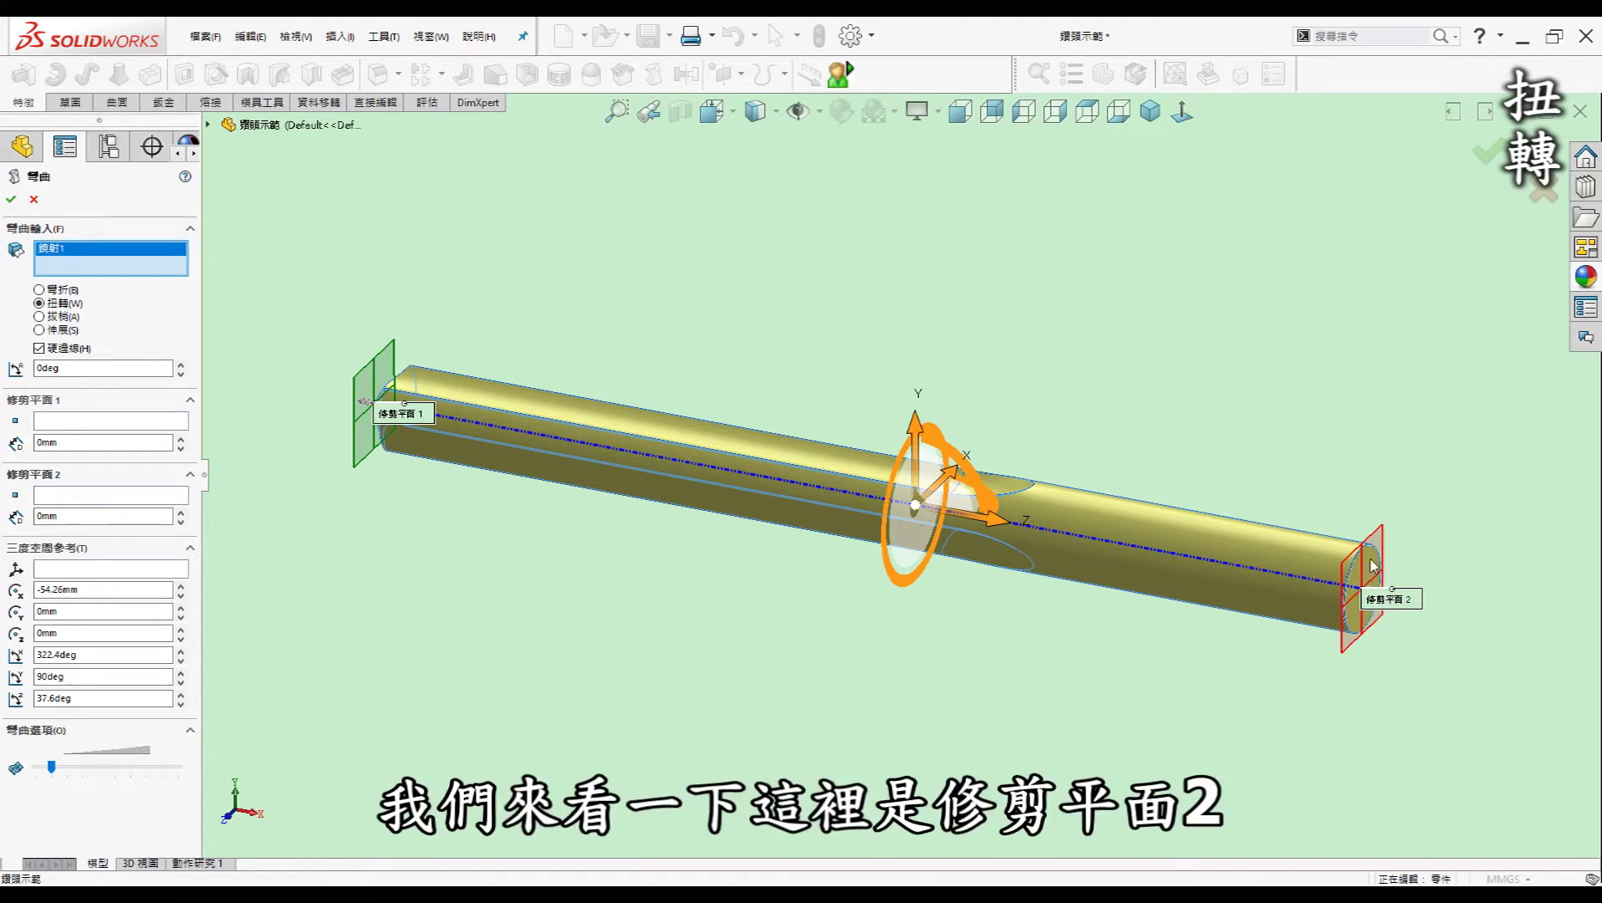
pyautogui.click(56, 516)
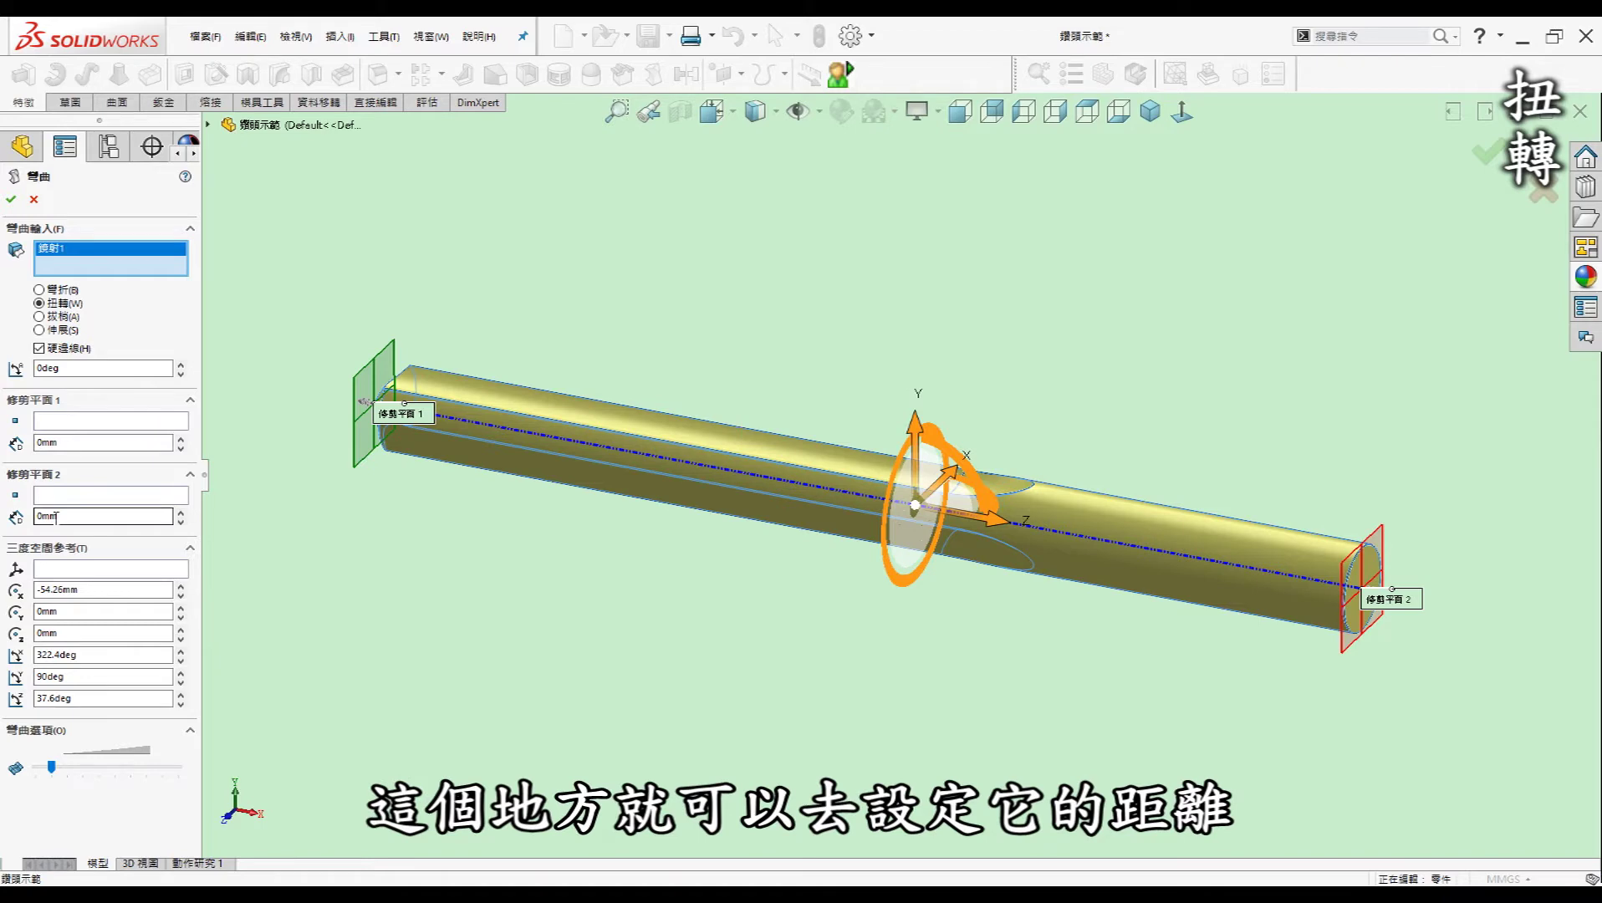
# Move trim plane 2 to 40mm, set the drill twist to 480deg, and inspect the preview
pyautogui.moveTo(67, 517); pyautogui.dragTo(4, 516)
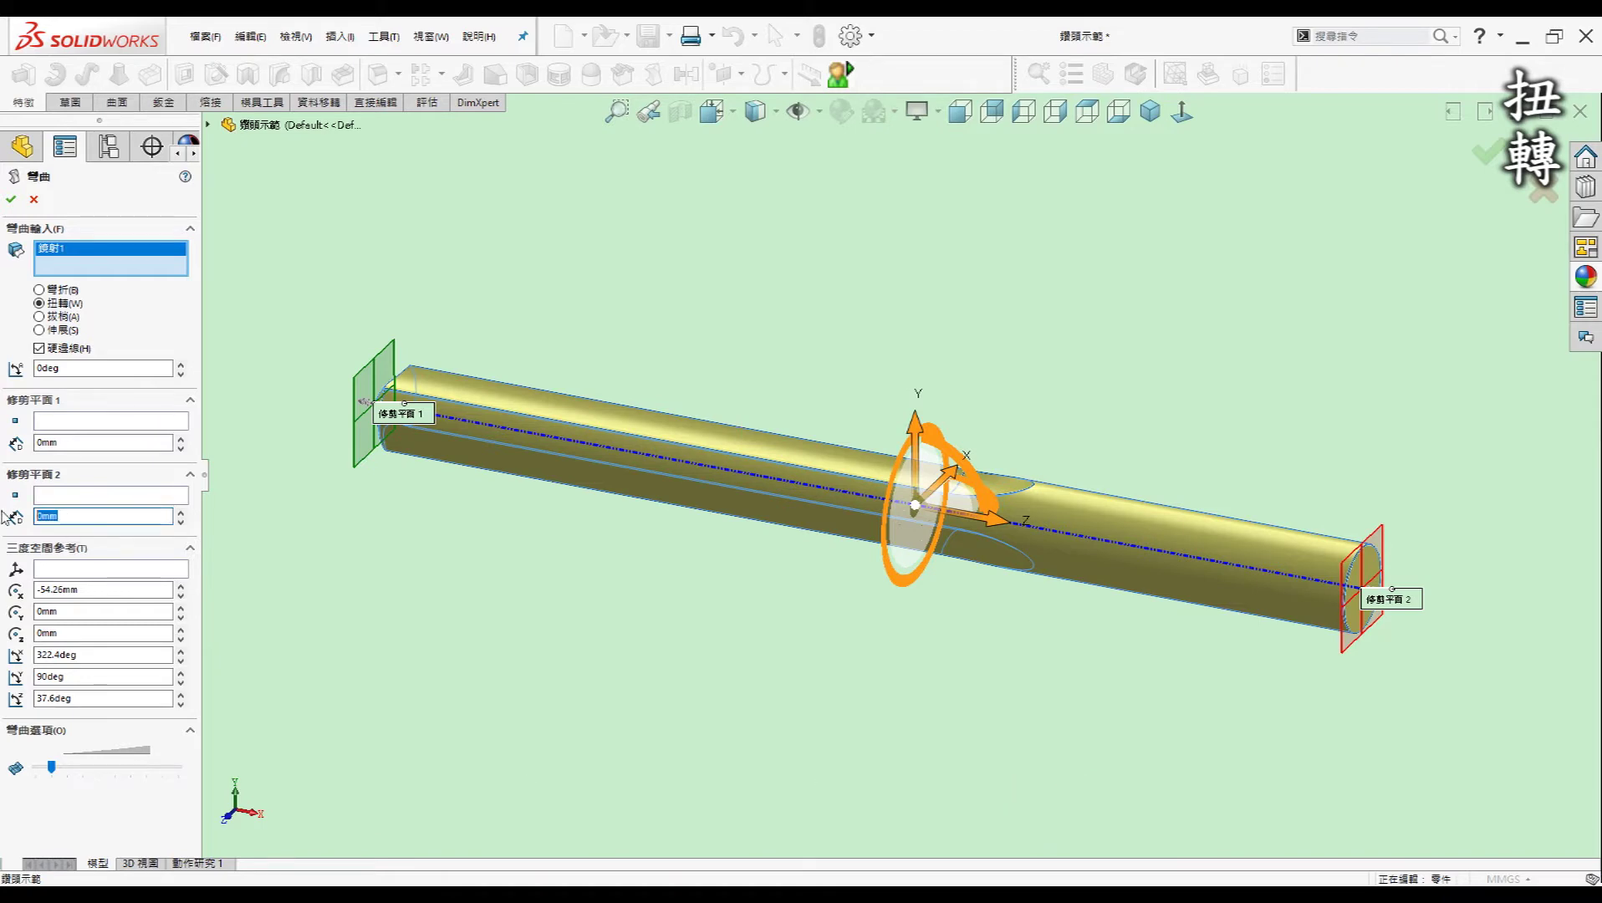
pyautogui.write('40')
pyautogui.press('Return')
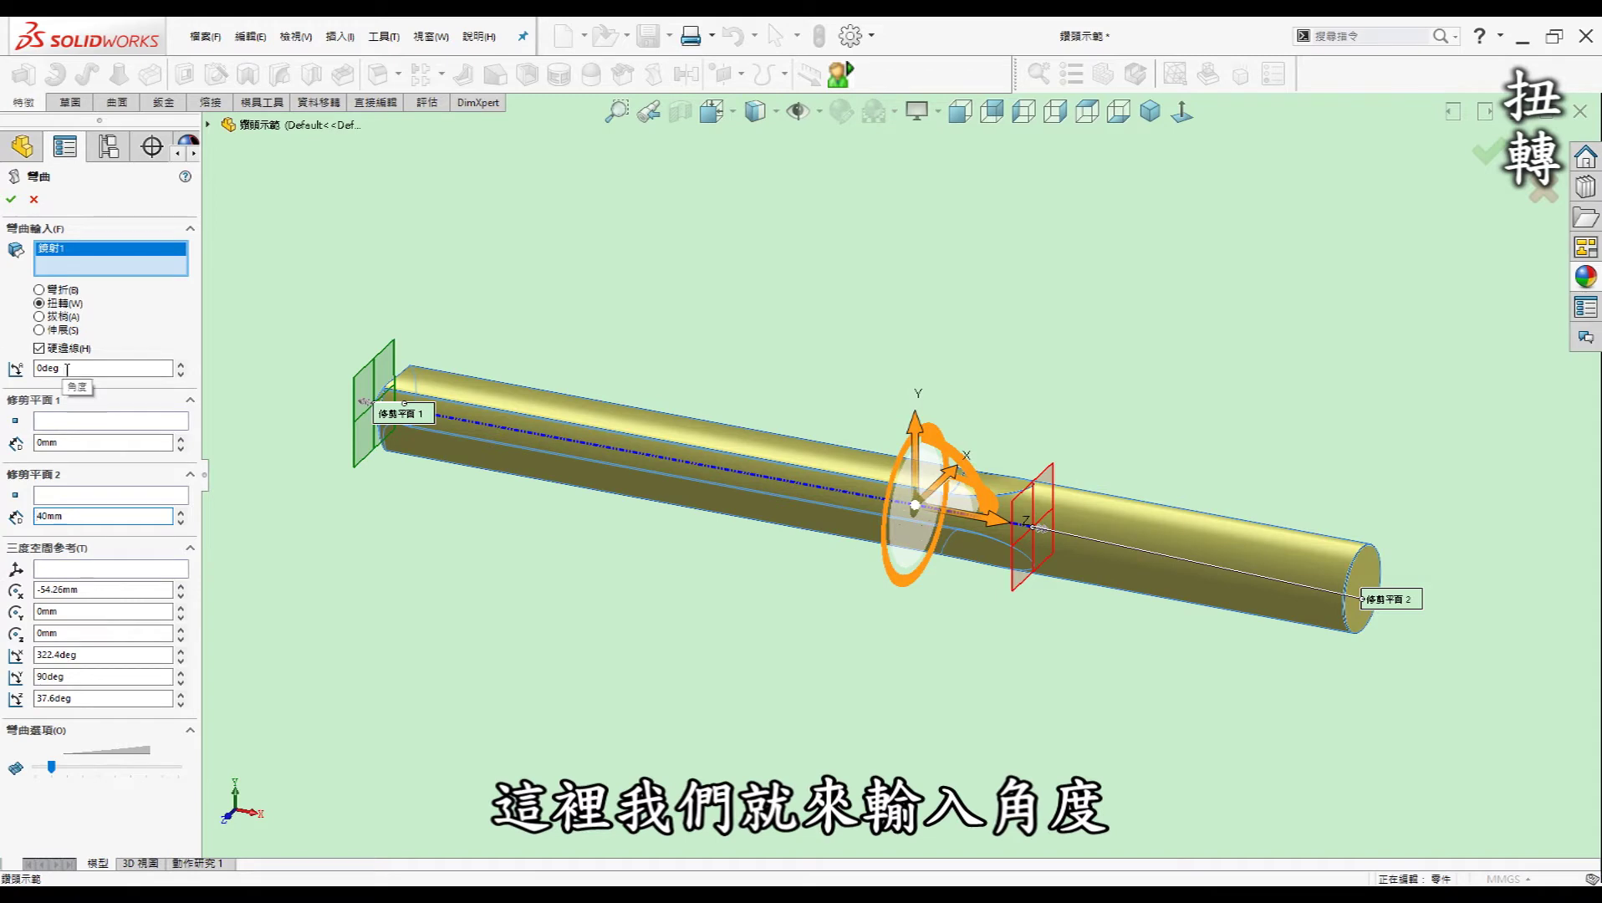
pyautogui.doubleClick(67, 369)
pyautogui.write('480')
pyautogui.press('Return')
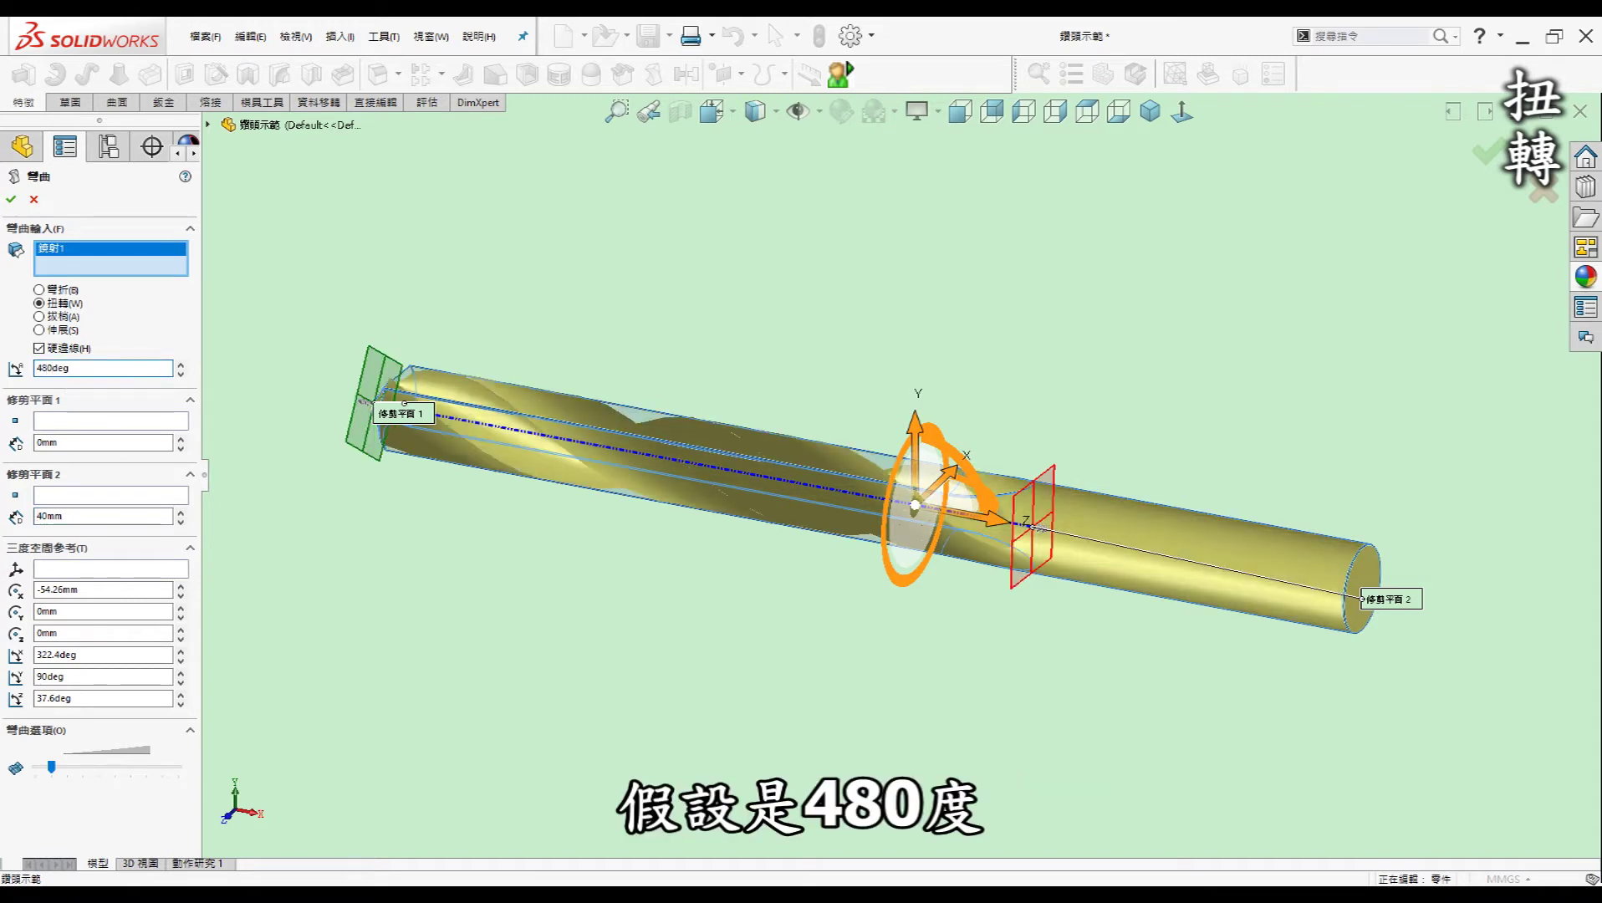
pyautogui.press('Up')
pyautogui.press('Up')
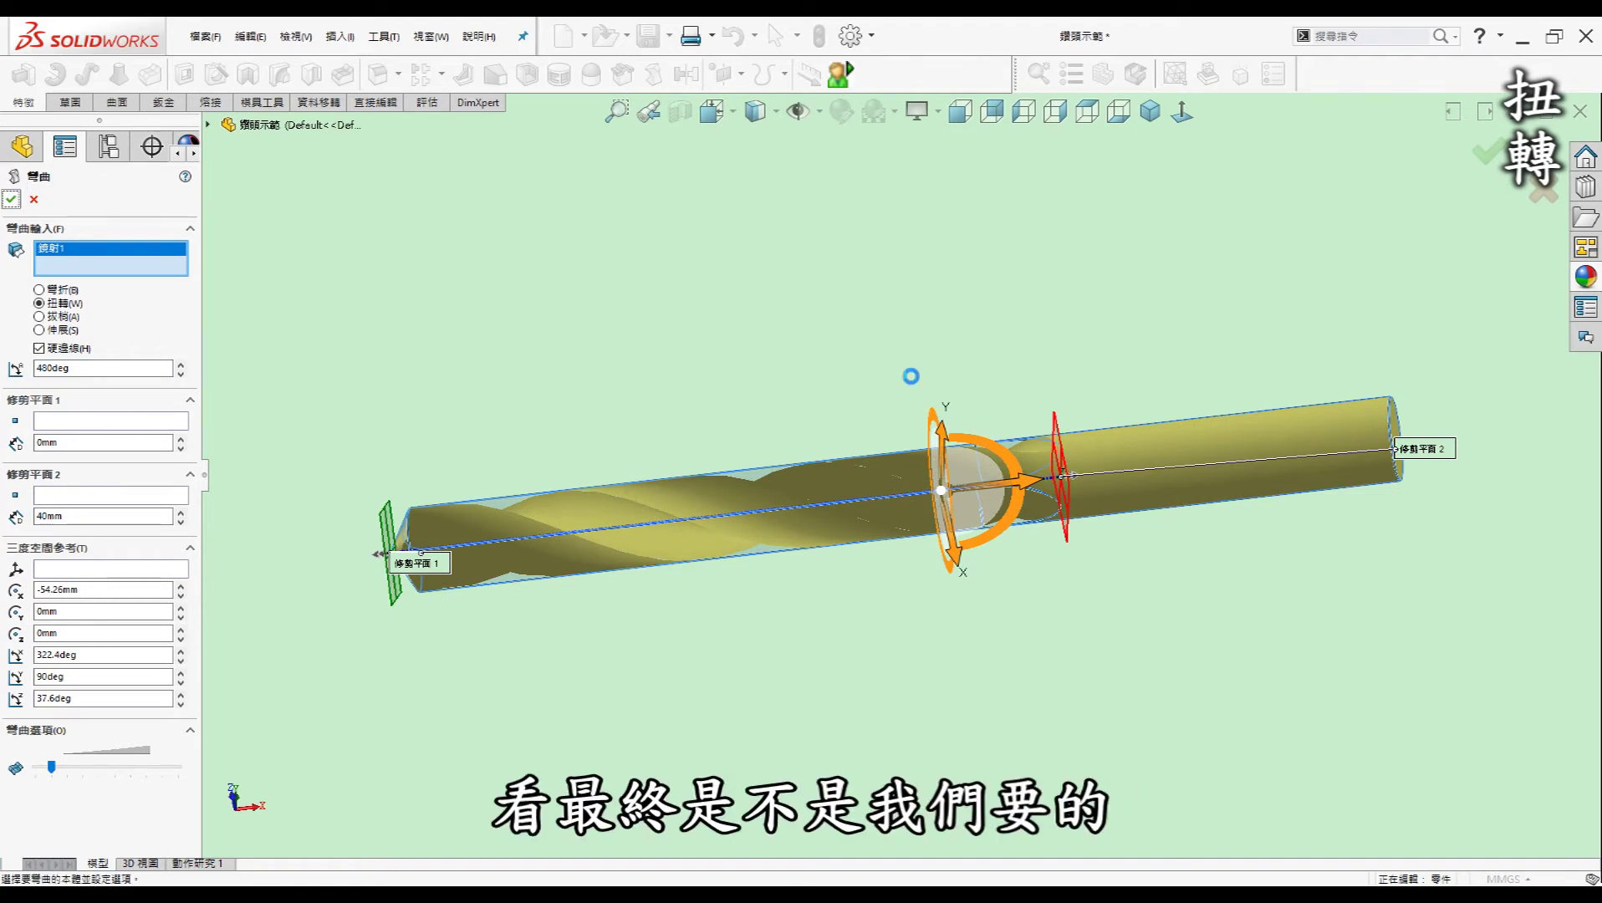
# Accept the drill twist, turn the view to inspect the flutes, and switch to the five-rod cable part
pyautogui.press('Up')
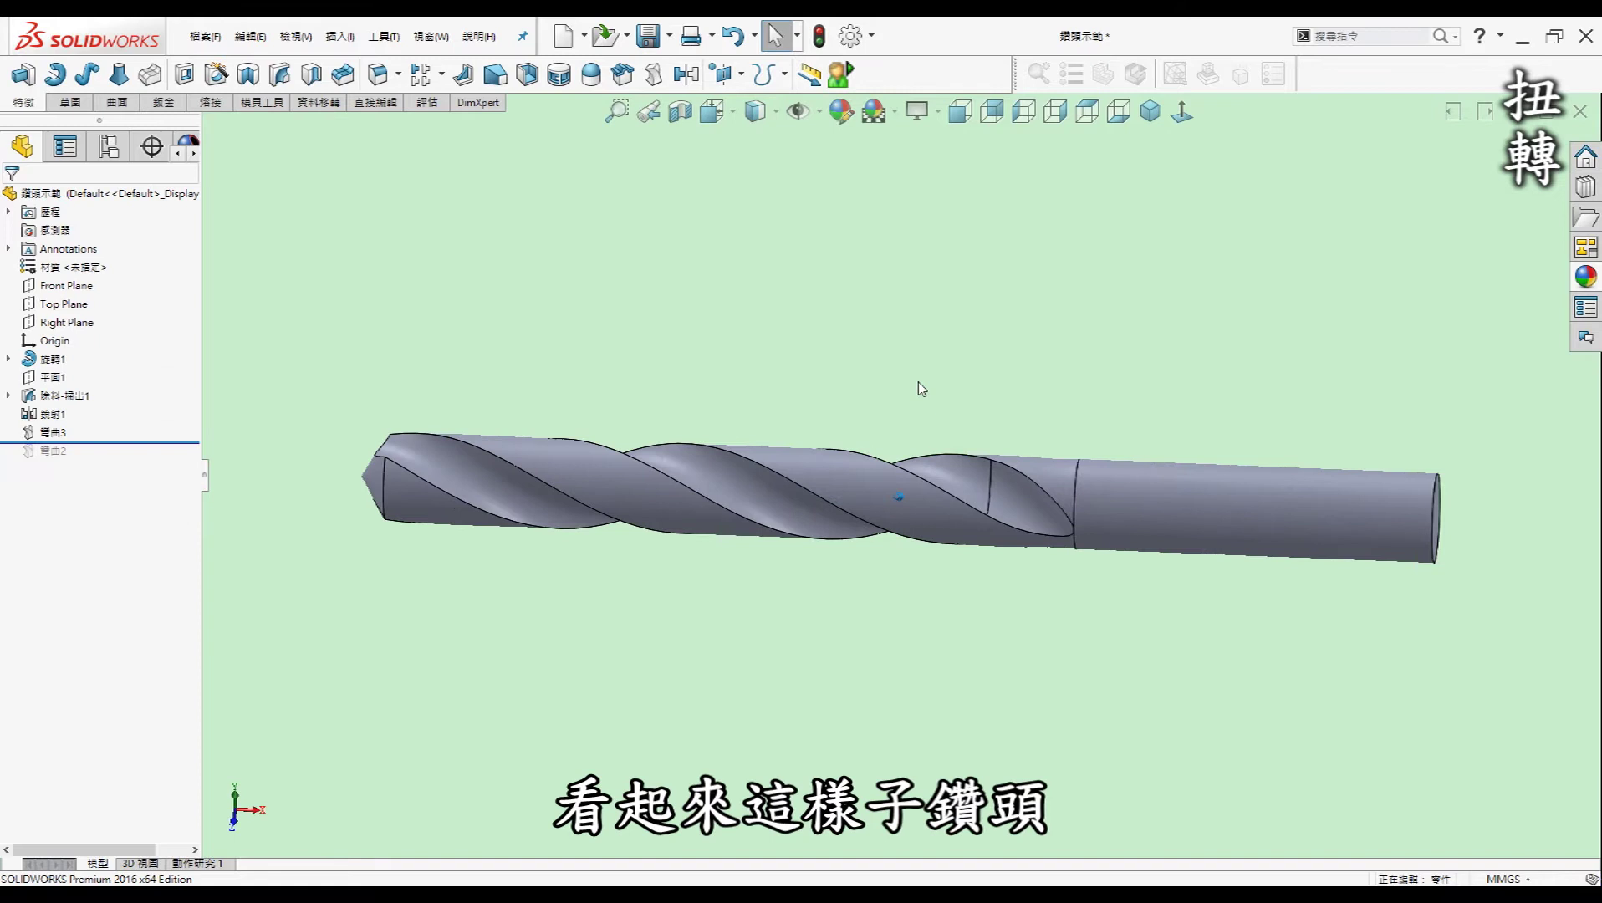
pyautogui.press('Up')
pyautogui.press('Left')
pyautogui.press('Left')
pyautogui.press('Left')
pyautogui.press('Left')
pyautogui.press('Left')
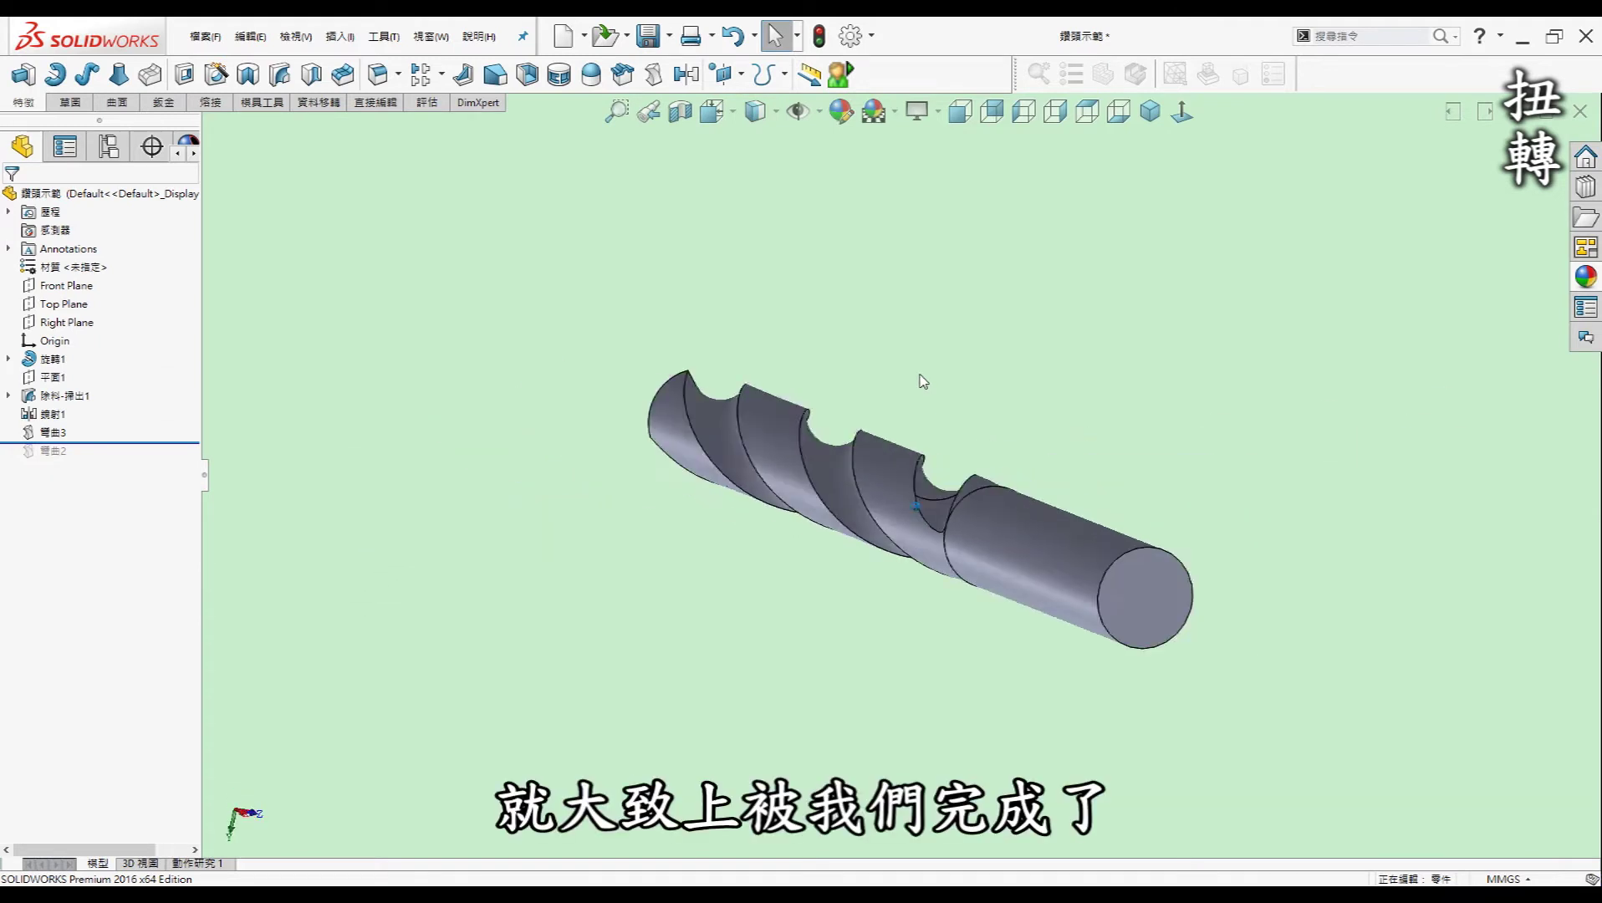
pyautogui.press('Left')
pyautogui.press('Left')
pyautogui.press('Left')
pyautogui.press('Left')
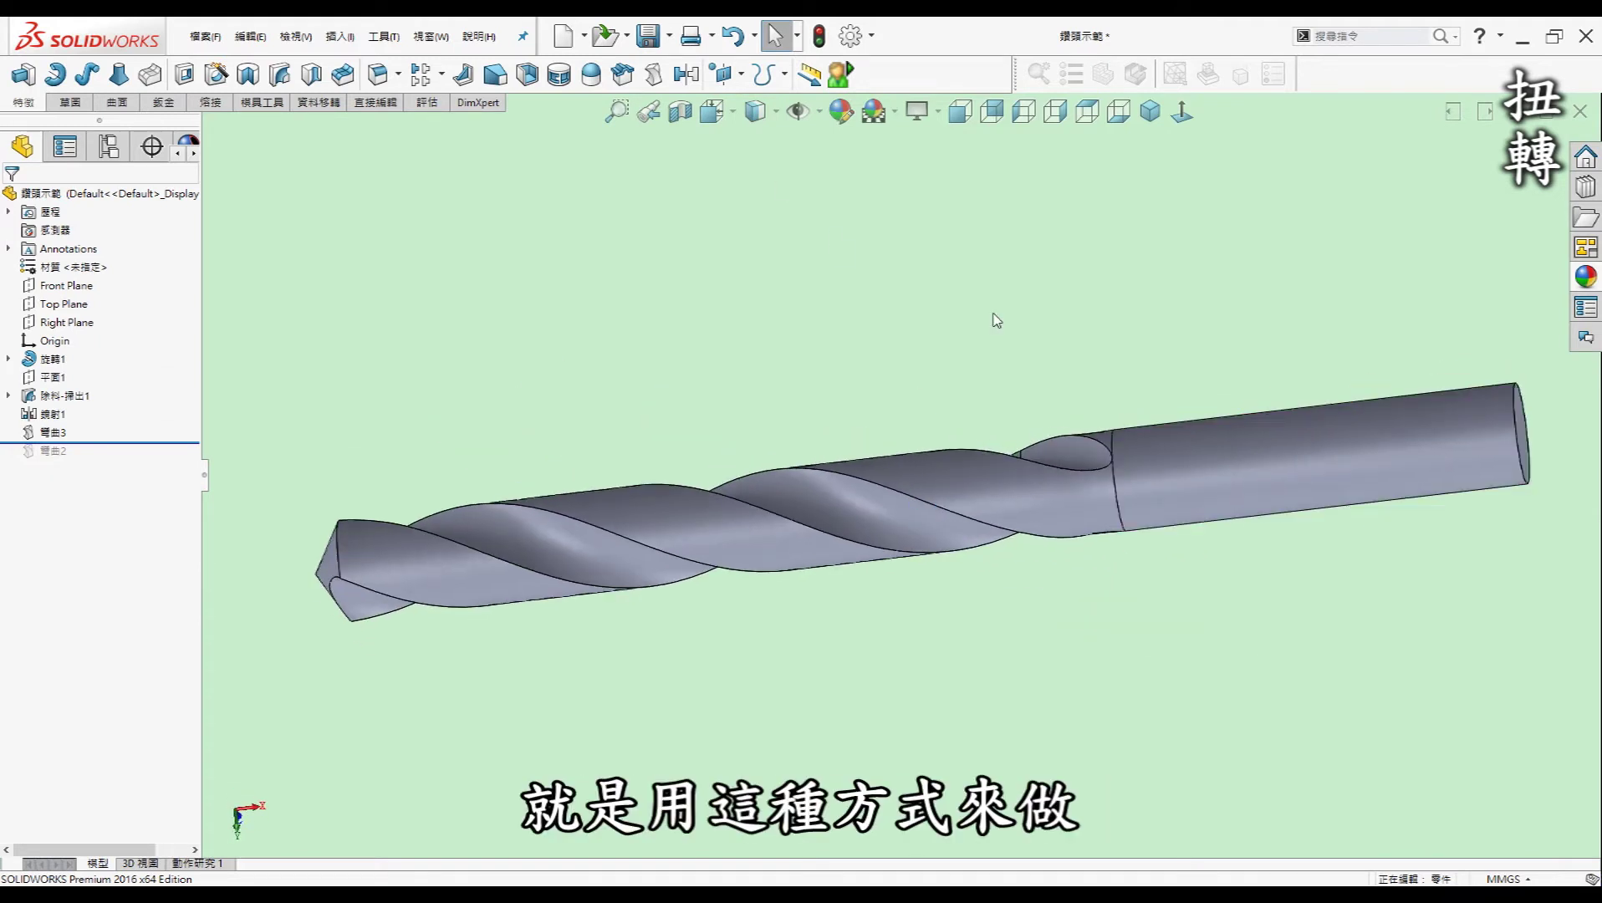
pyautogui.hotkey('ctrl', 'Tab')
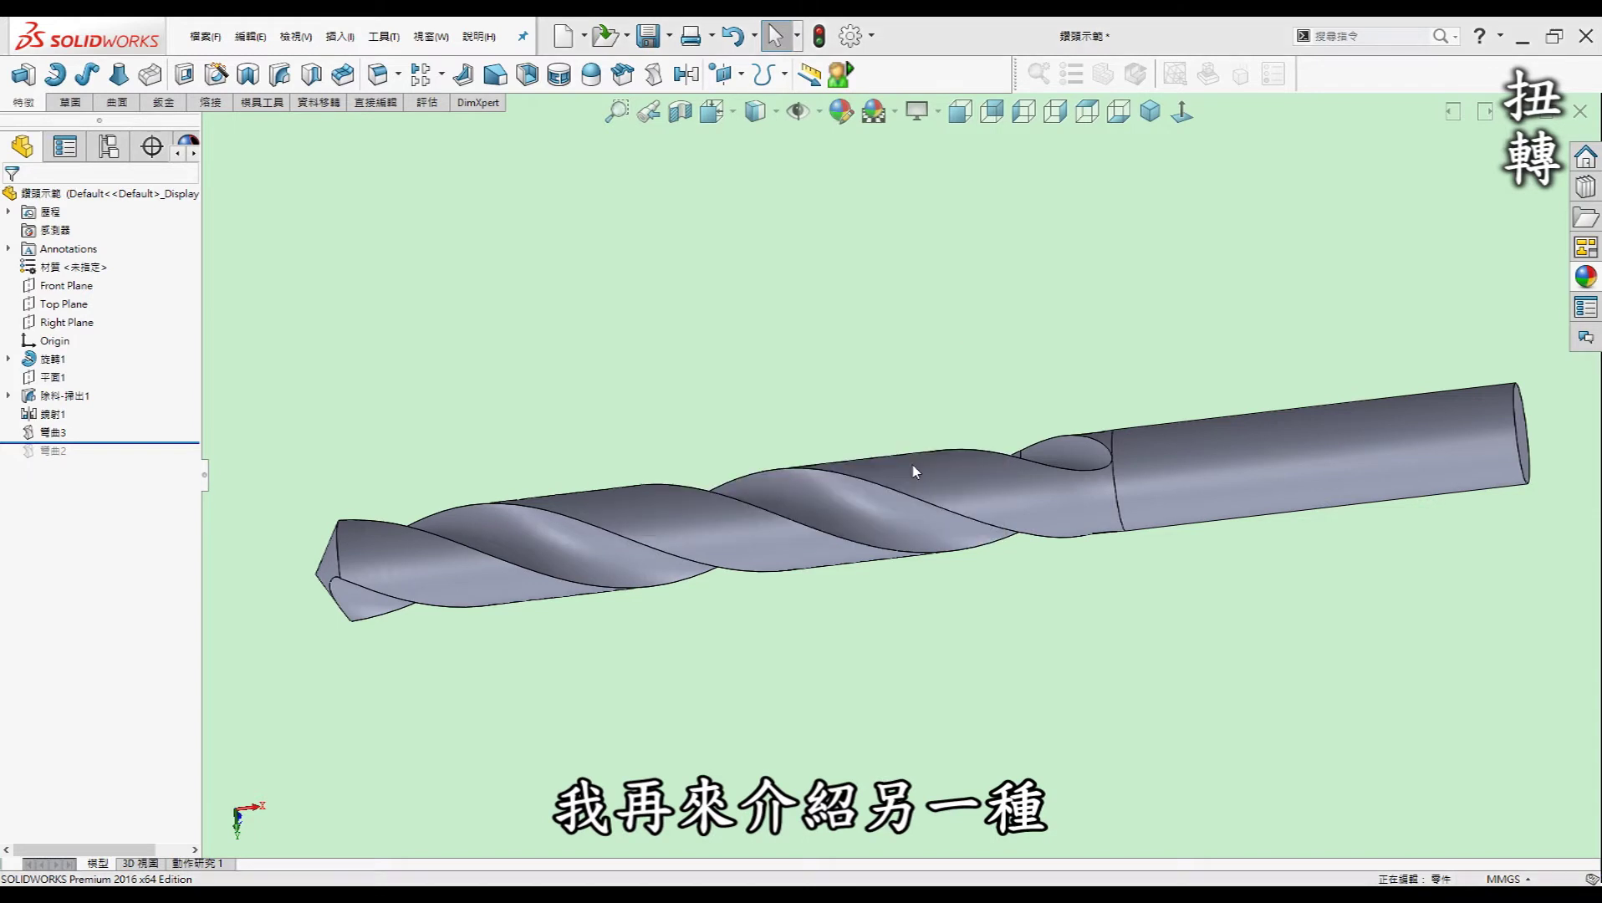
pyautogui.hotkey('ctrl', 'Tab')
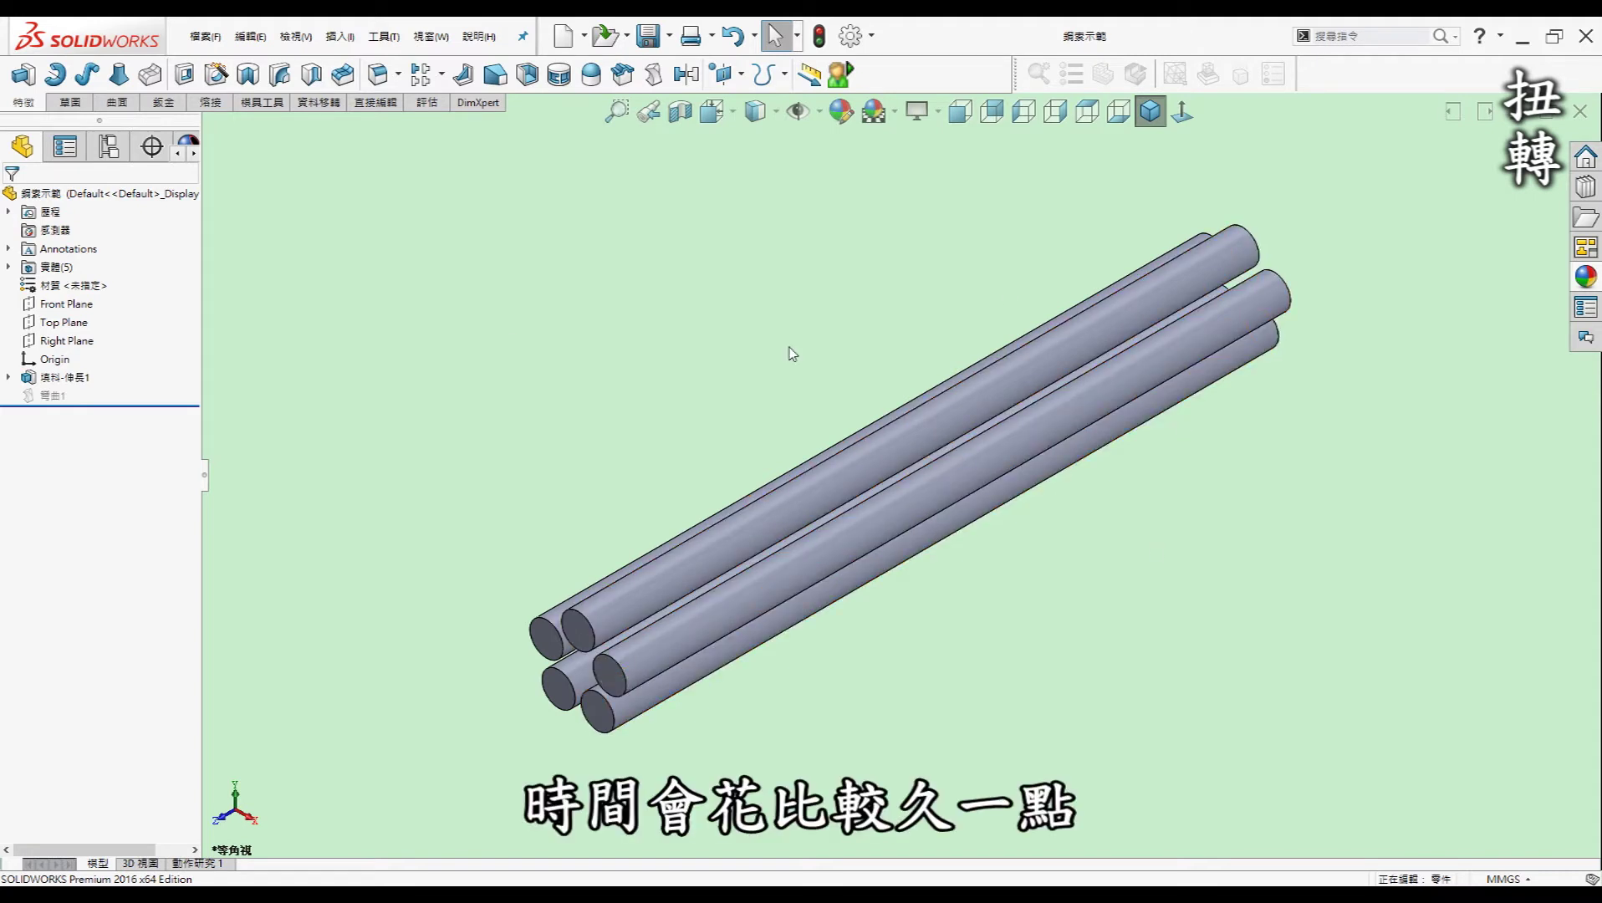
# Zoom out on the five-rod cable part and start the Flex command
pyautogui.press('z')
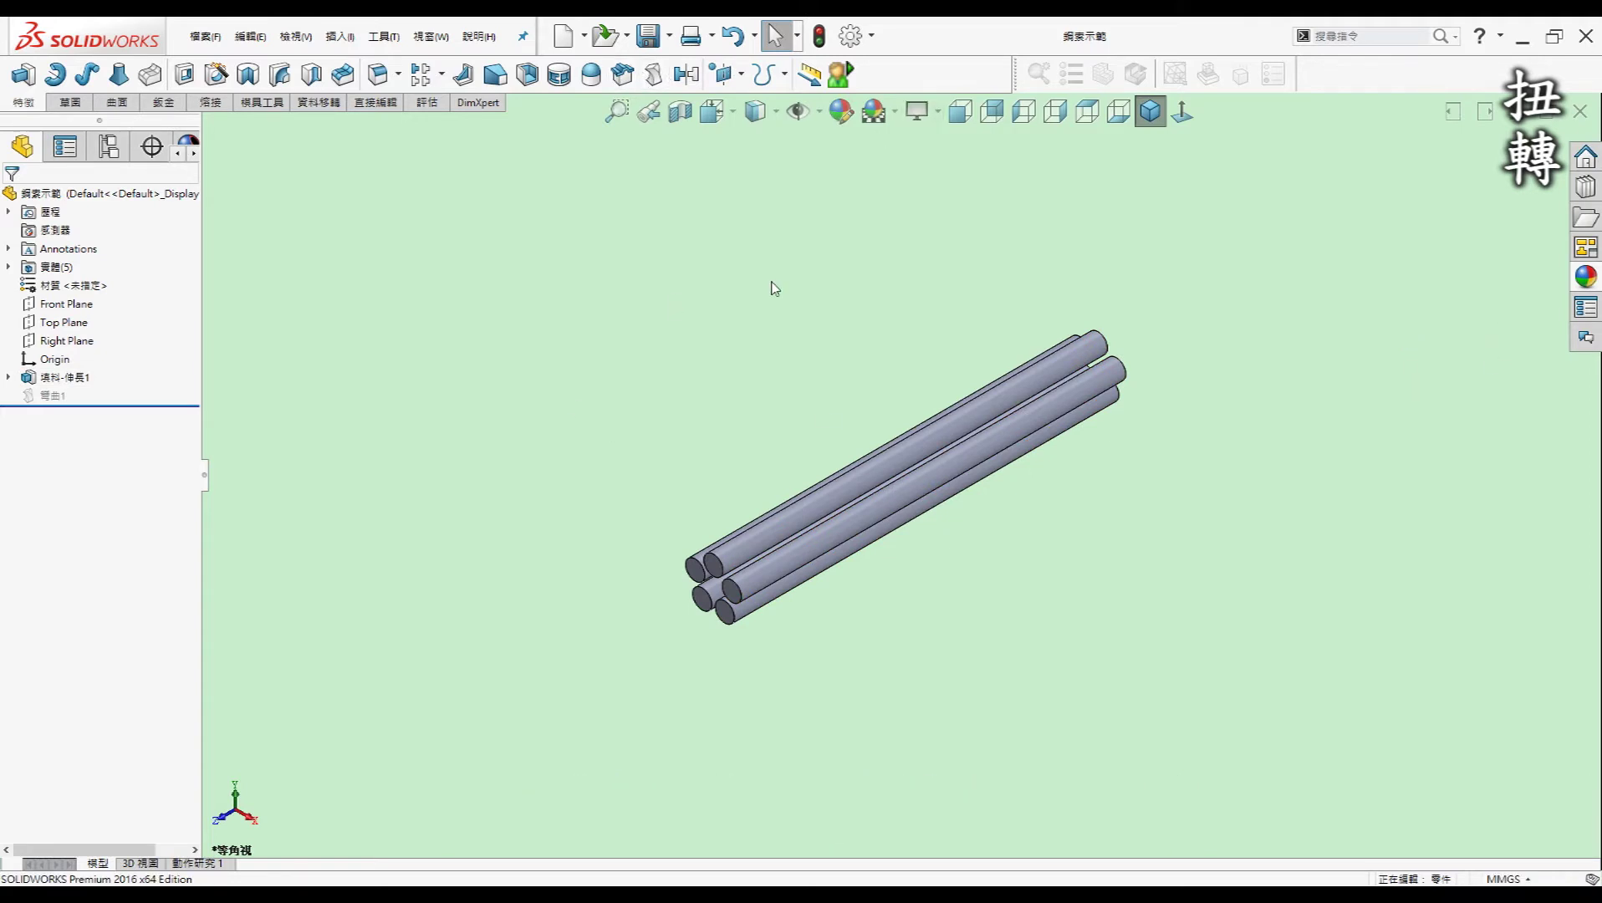
pyautogui.click(653, 74)
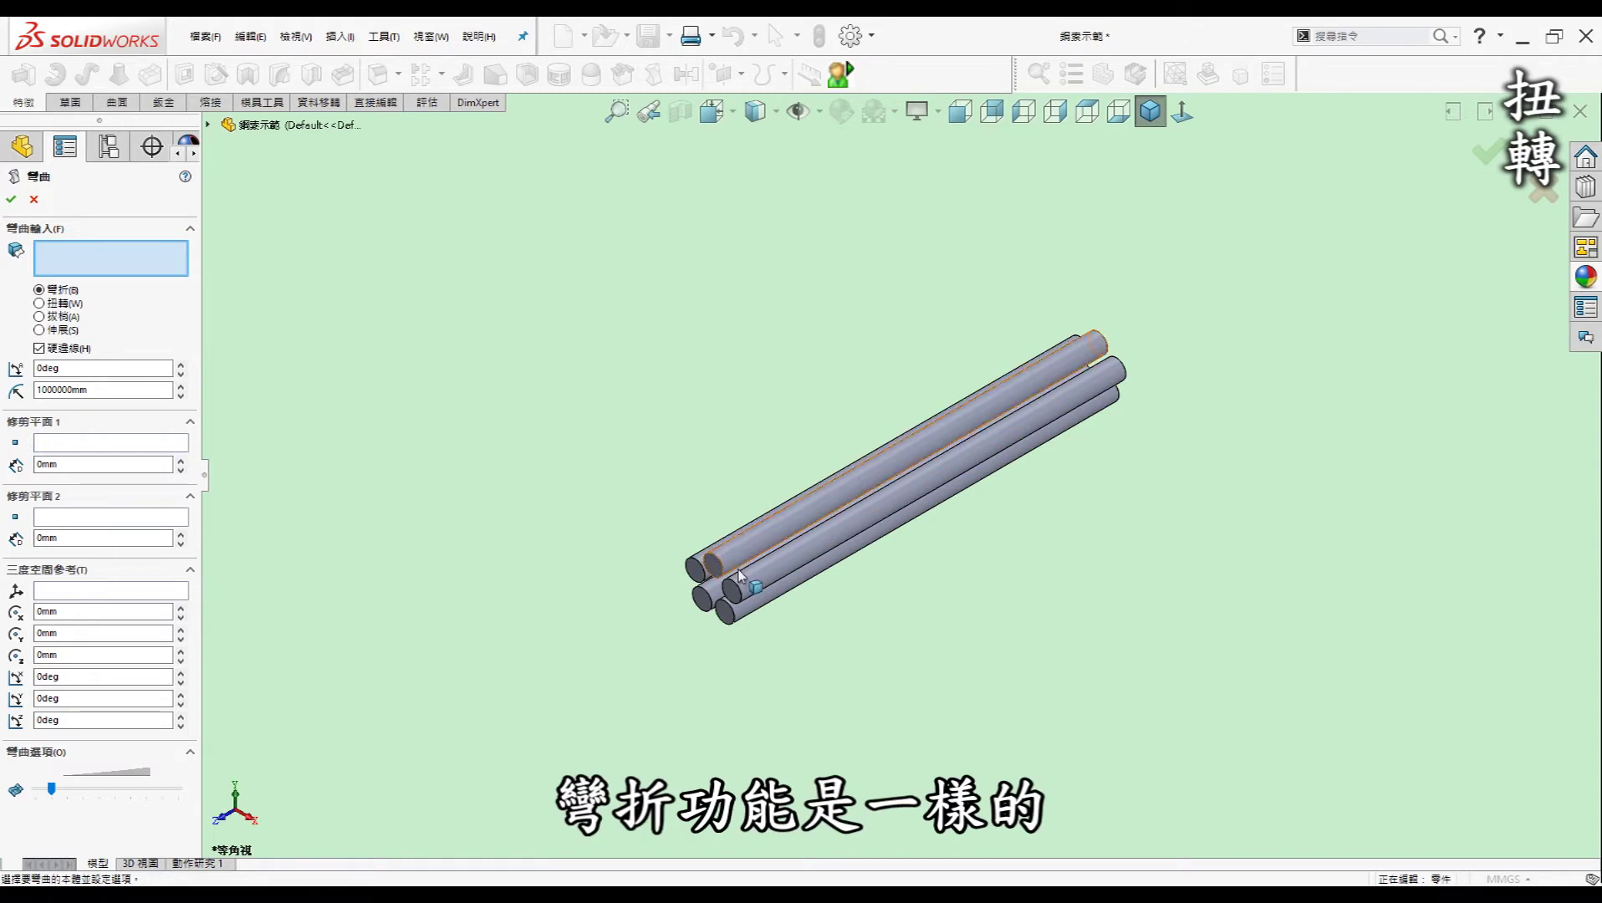
# Switch Flex to Twisting and select all five rod bodies as inputs
pyautogui.click(71, 306)
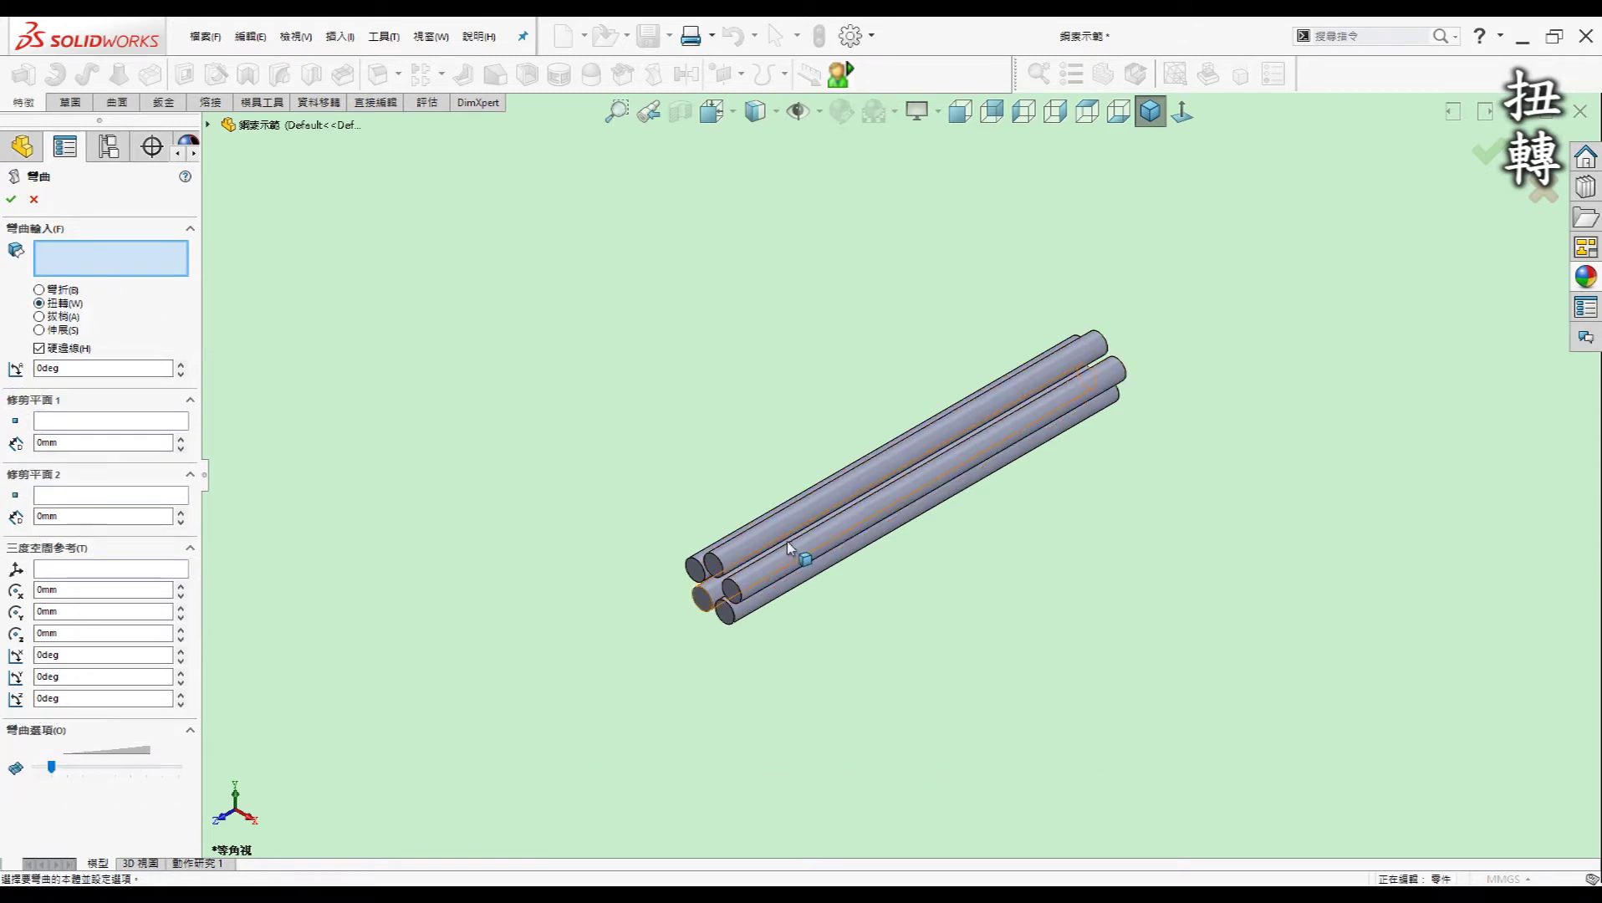
pyautogui.click(770, 584)
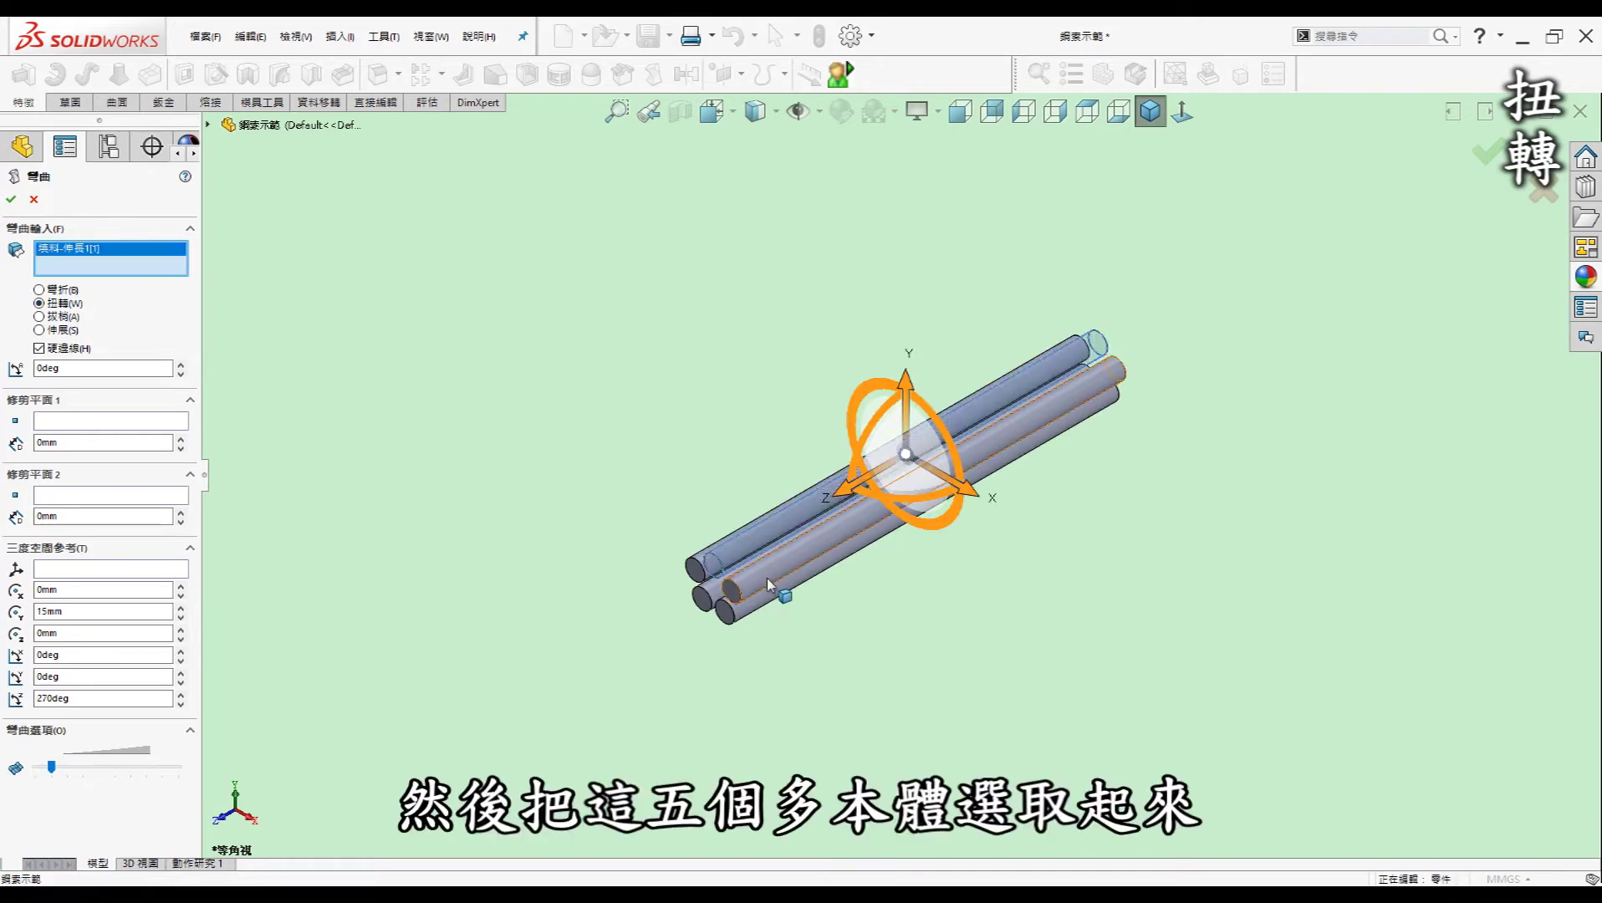
pyautogui.click(741, 619)
pyautogui.scroll(-3, 741, 619)
pyautogui.scroll(-3, 696, 430)
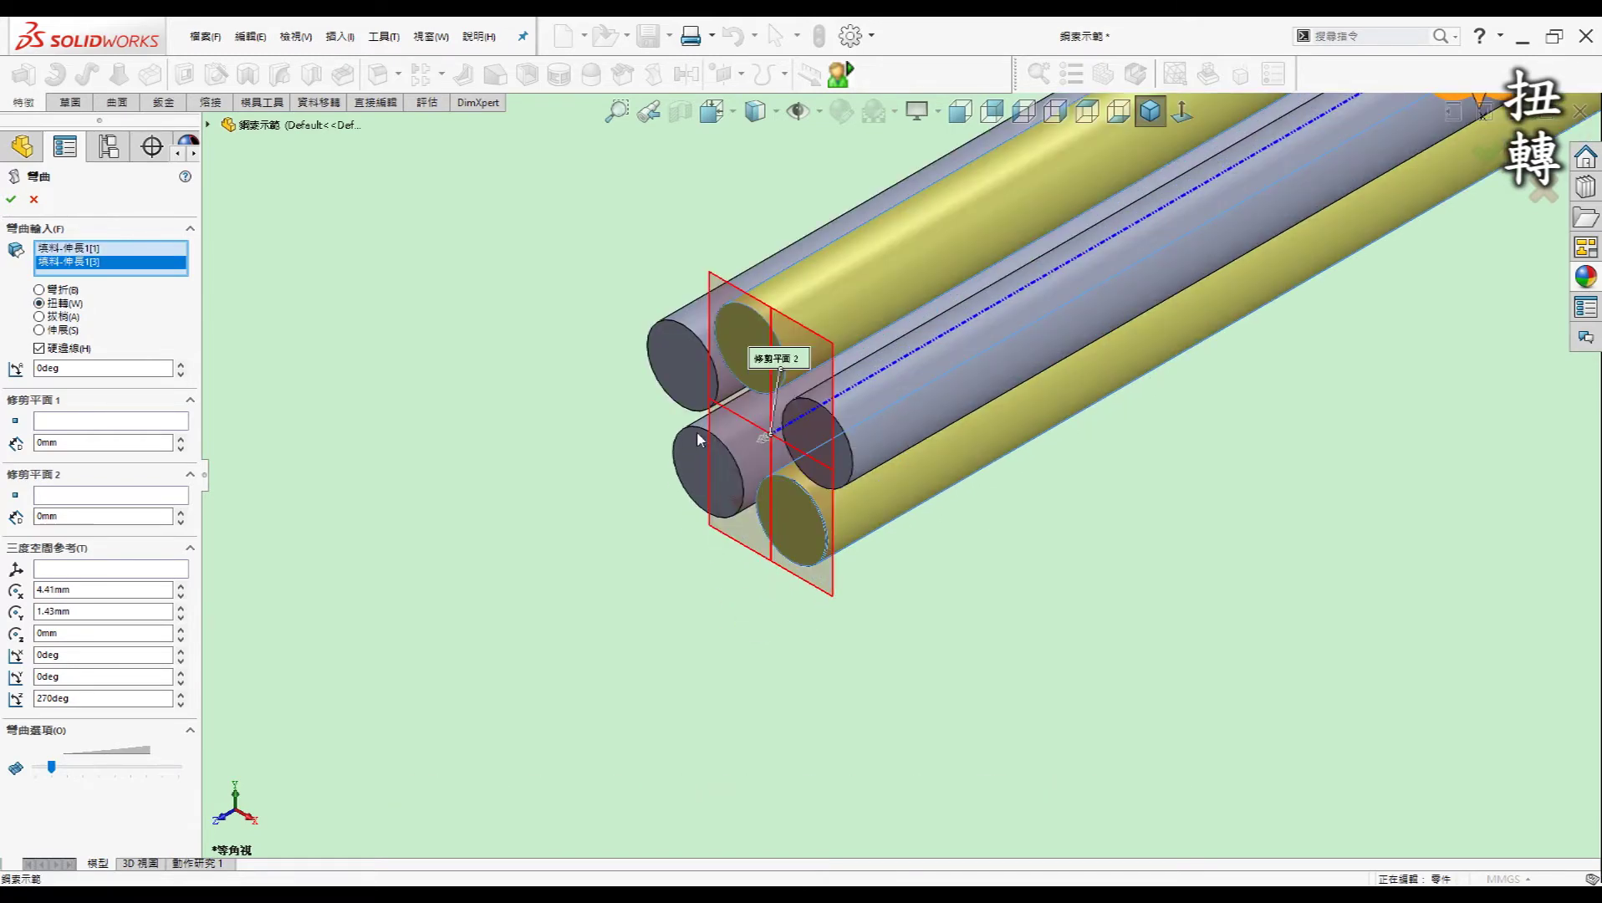
pyautogui.click(678, 359)
pyautogui.click(694, 478)
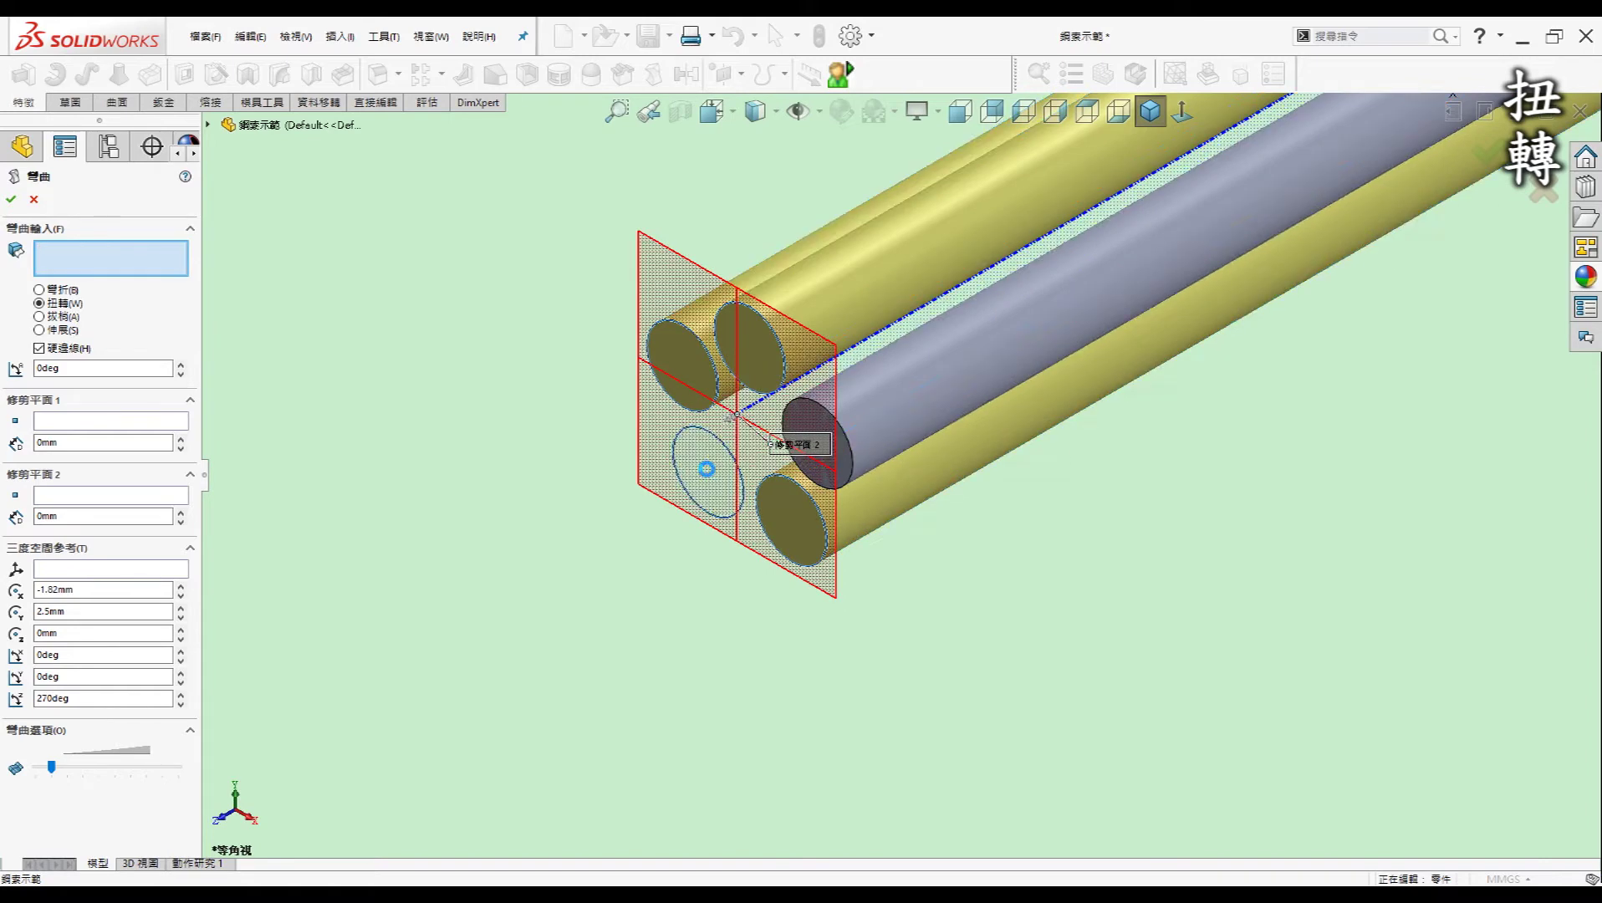
pyautogui.click(965, 388)
# Zoom around the selected rods and select the twist angle value for editing
pyautogui.scroll(3, 1463, 468)
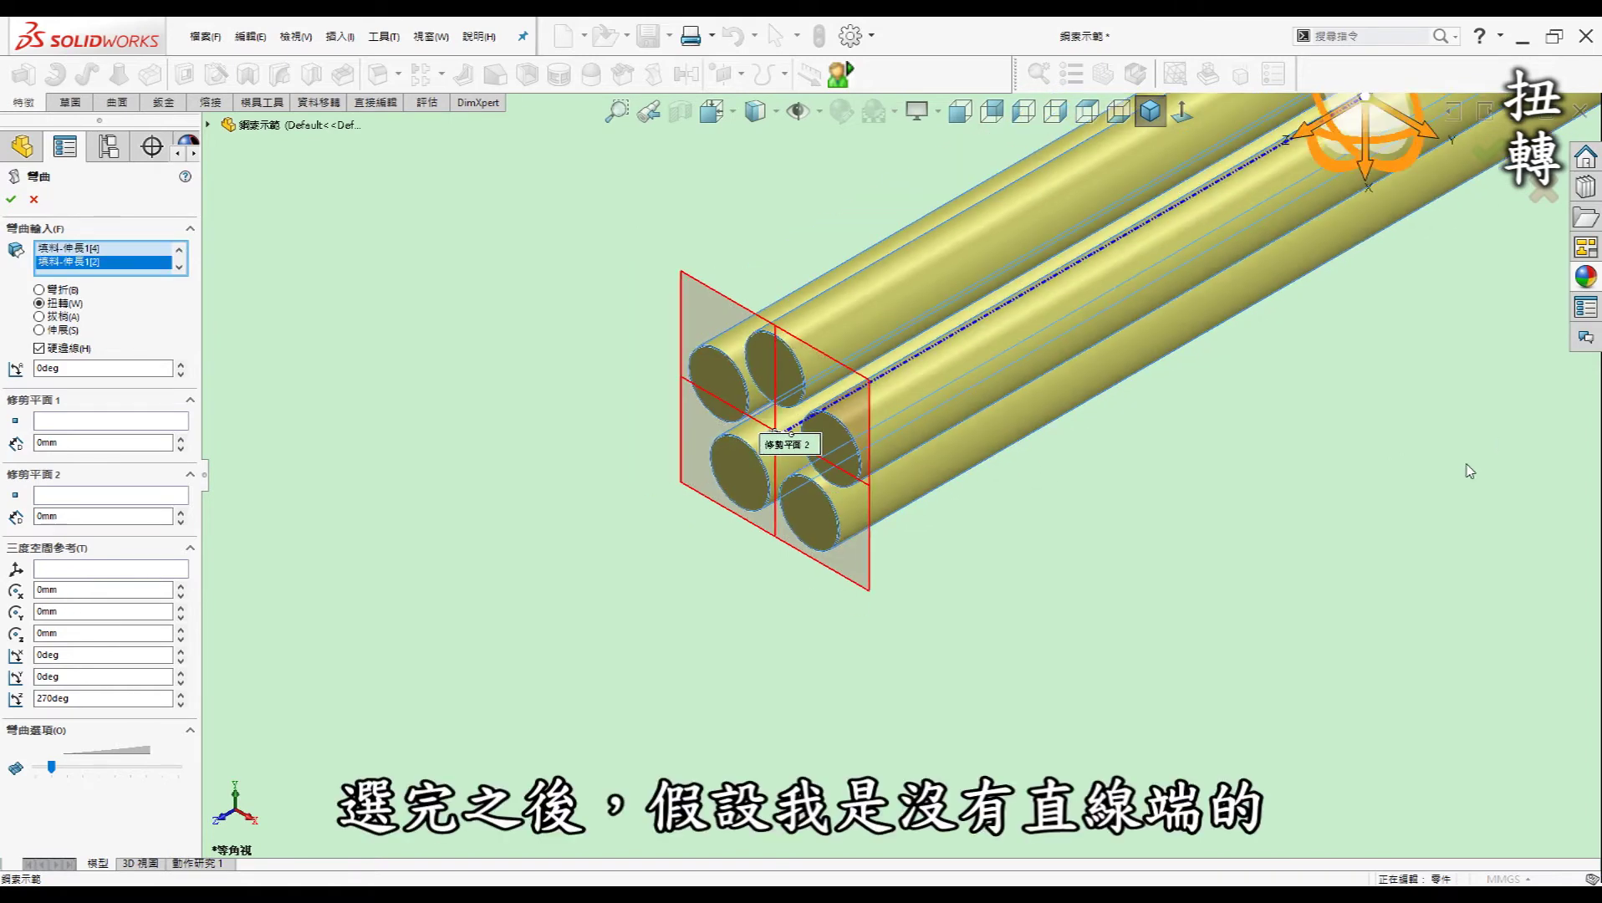
pyautogui.scroll(2, 1430, 446)
pyautogui.scroll(-1, 1338, 385)
pyautogui.scroll(-1, 1126, 228)
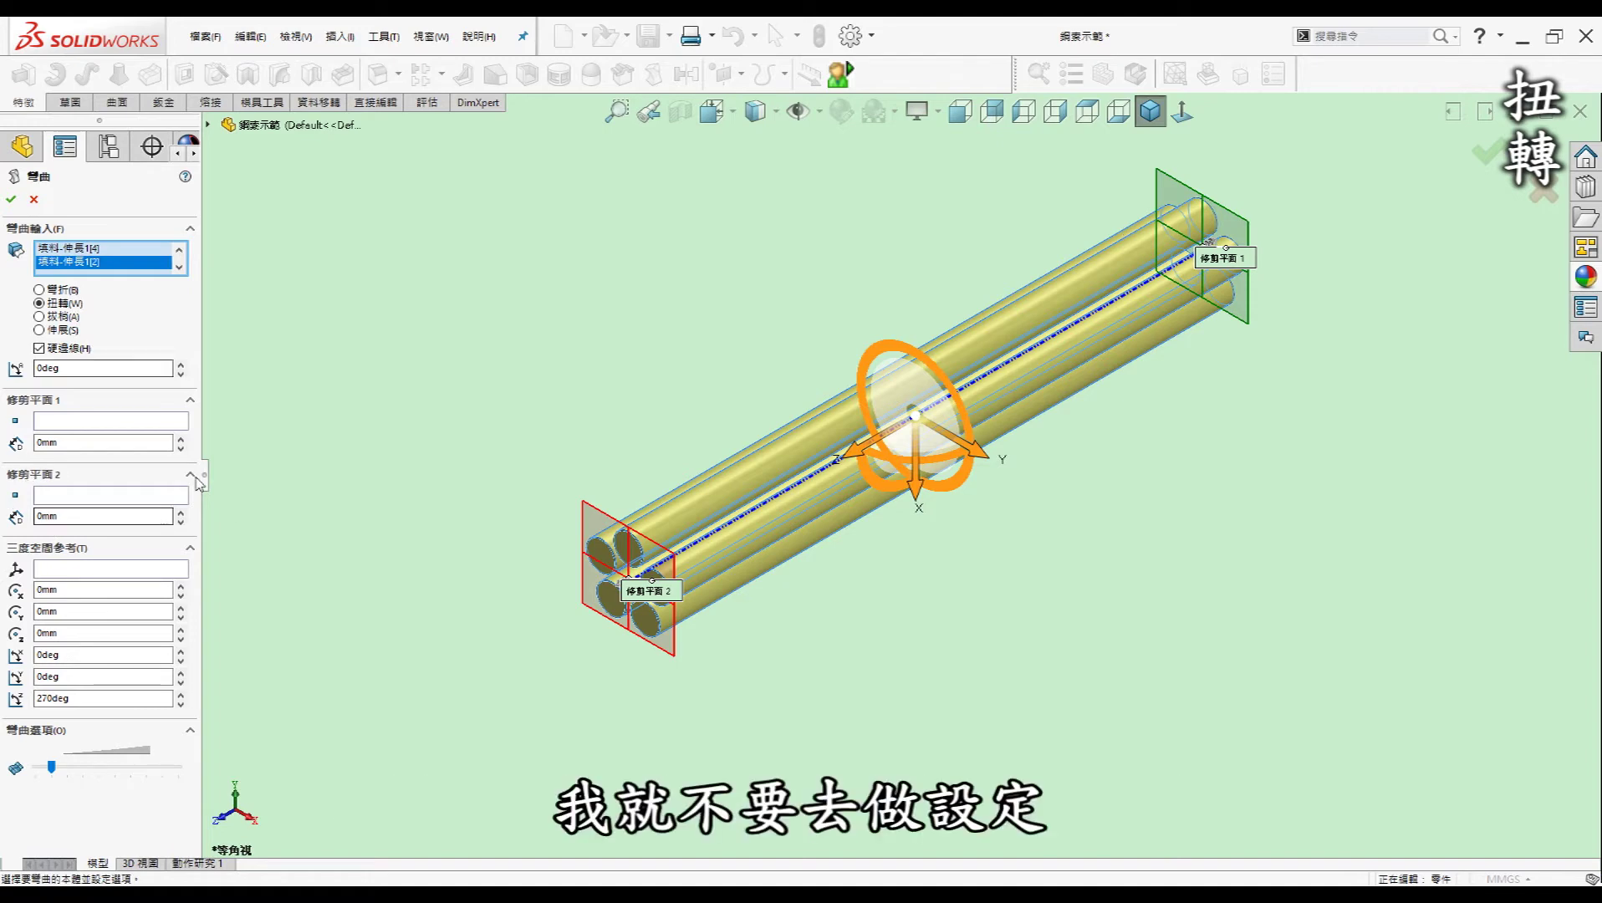
pyautogui.click(71, 369)
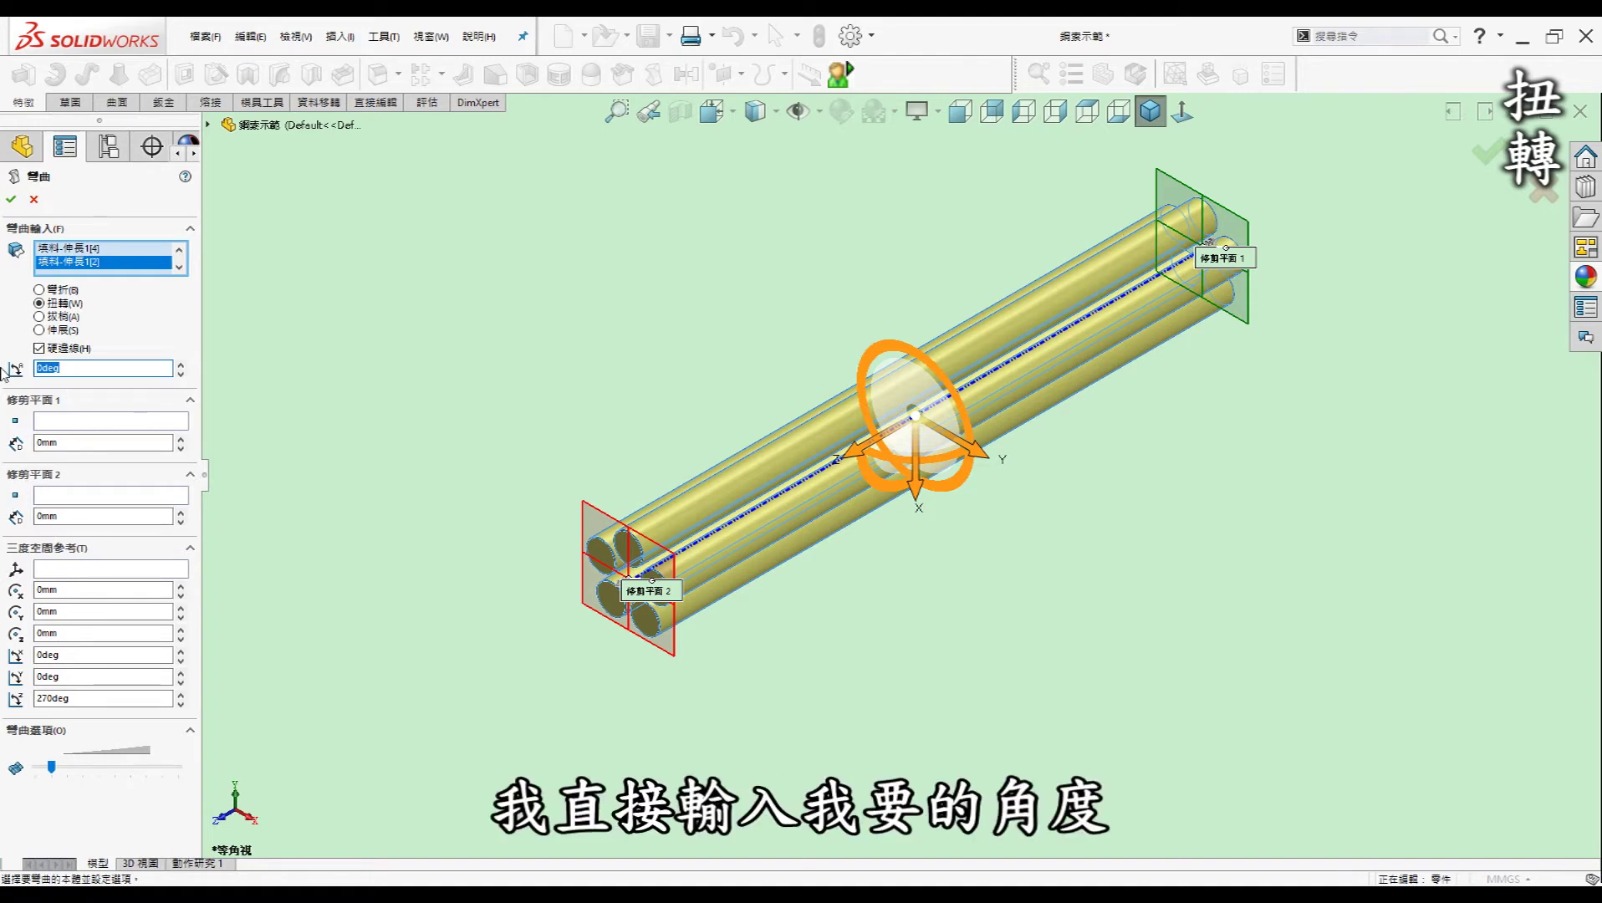
# Set the rope twist angle to 780deg, then change it to 600deg
pyautogui.write('780')
pyautogui.press('Return')
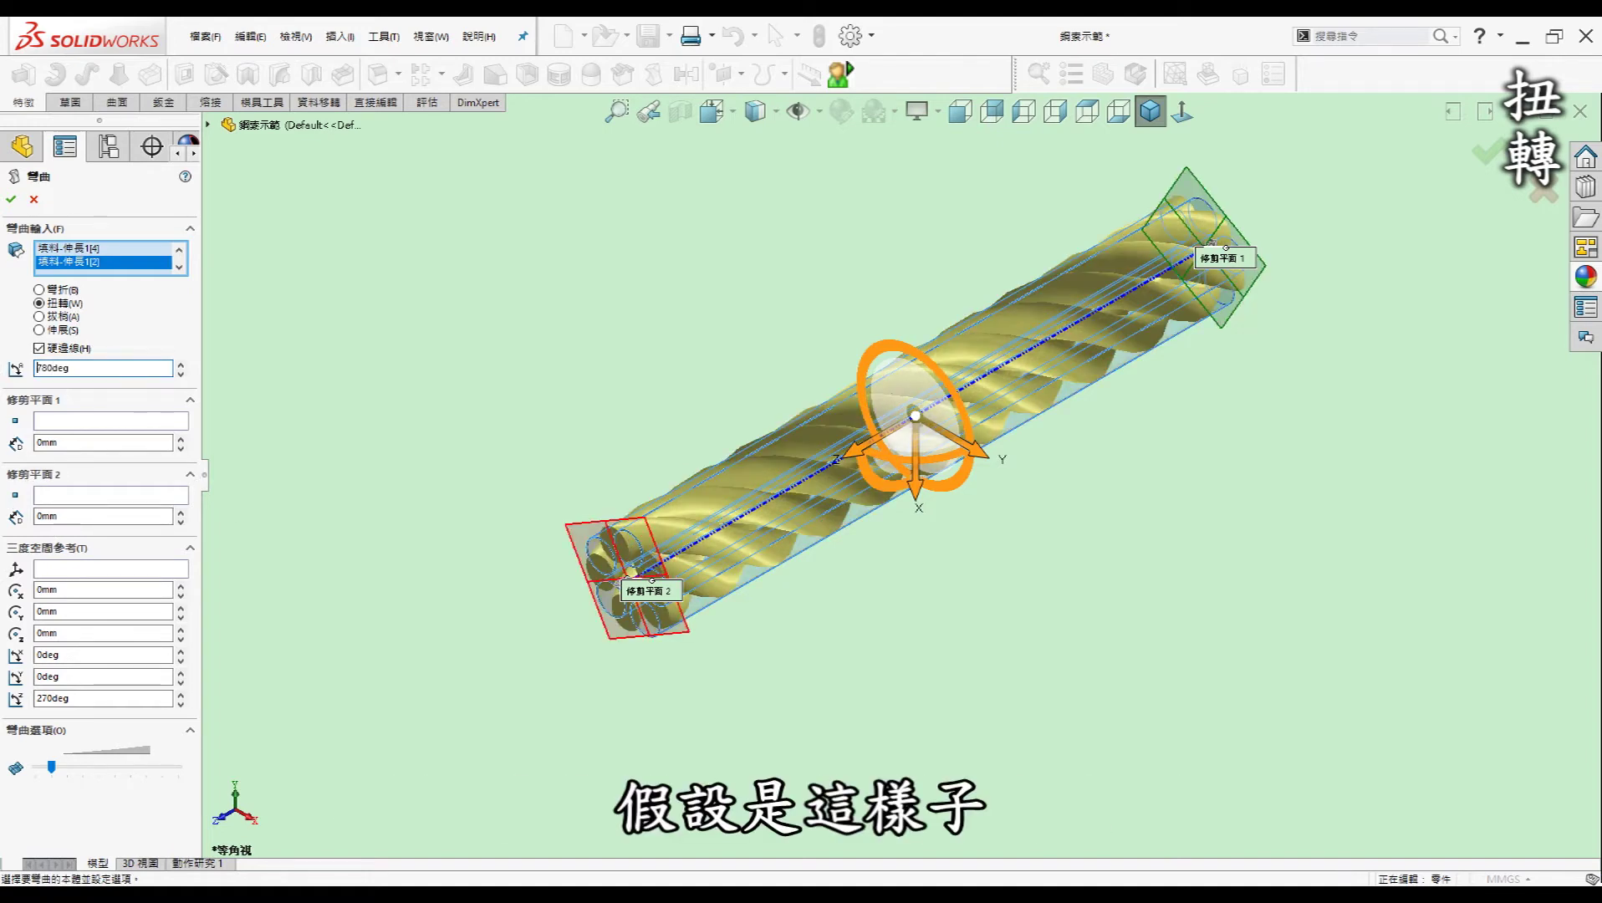
pyautogui.moveTo(72, 367); pyautogui.dragTo(4, 372)
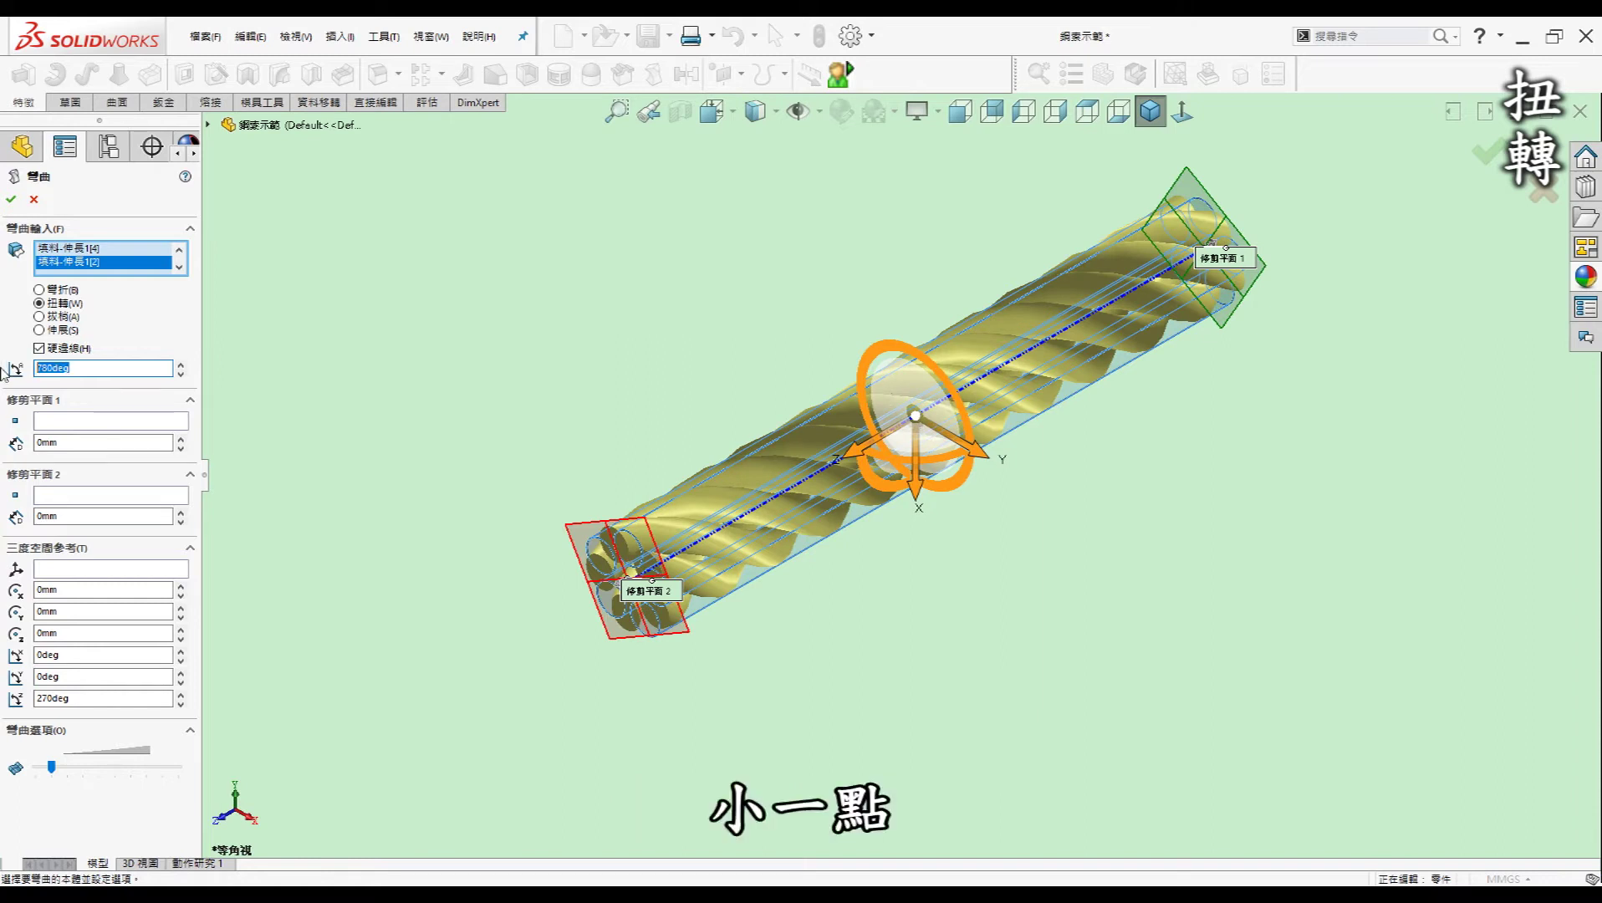
pyautogui.write('60')
pyautogui.press('Return')
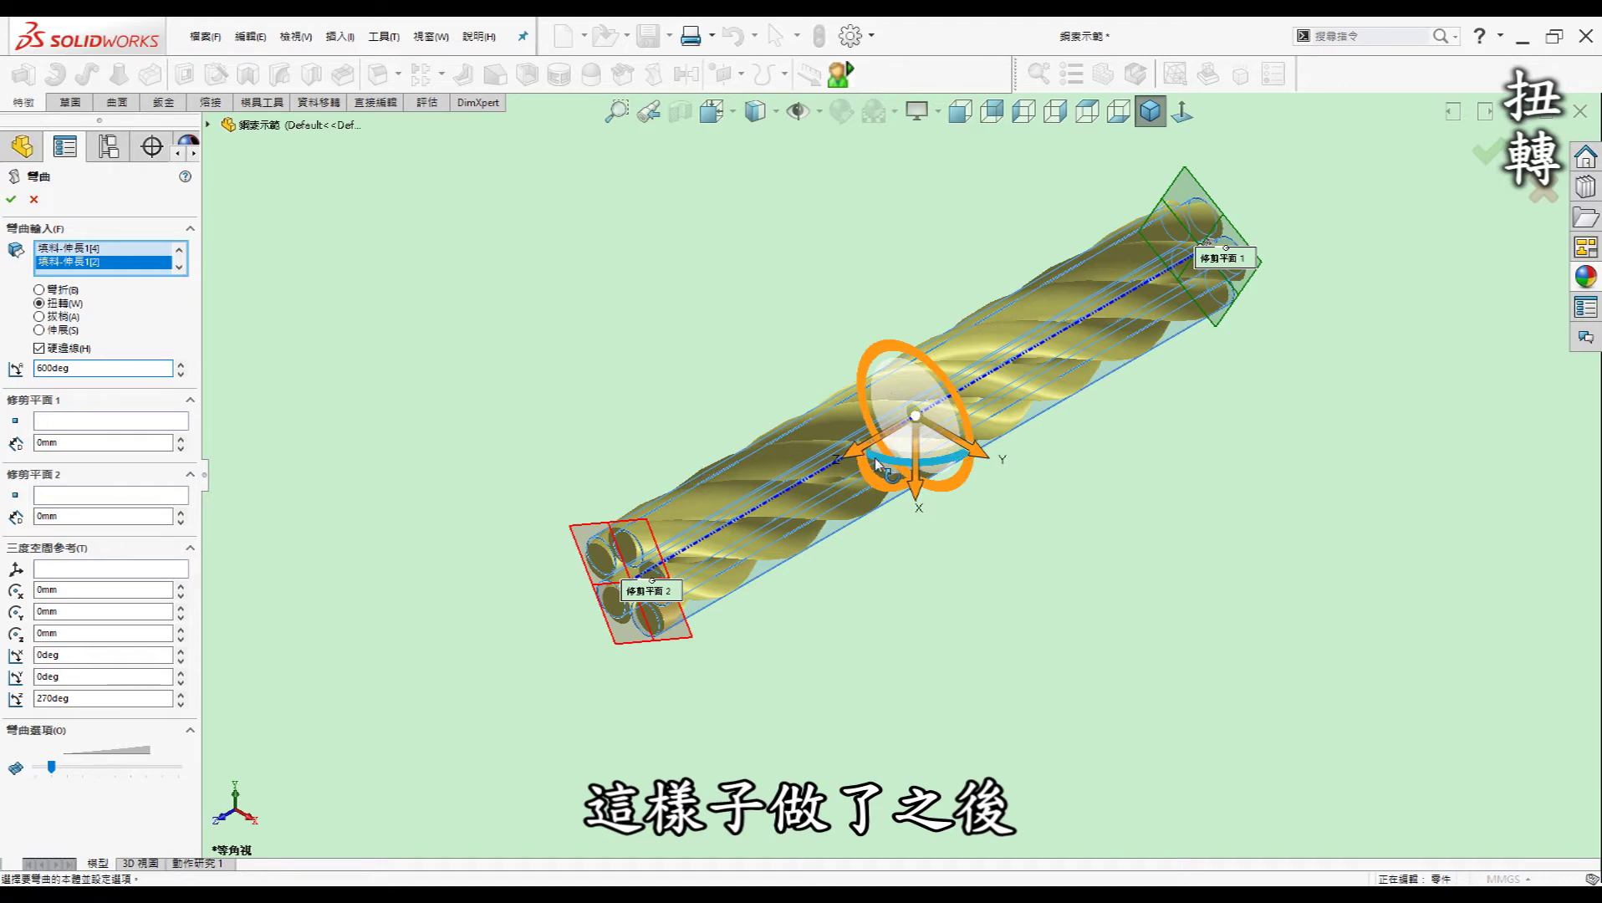
# Orbit to inspect the 600deg twisted rope and confirm the Flex feature
pyautogui.moveTo(898, 435)
pyautogui.mouseDown(button='middle')
pyautogui.moveTo(874, 444)
pyautogui.moveTo(1416, 529)
pyautogui.mouseUp(button='middle')
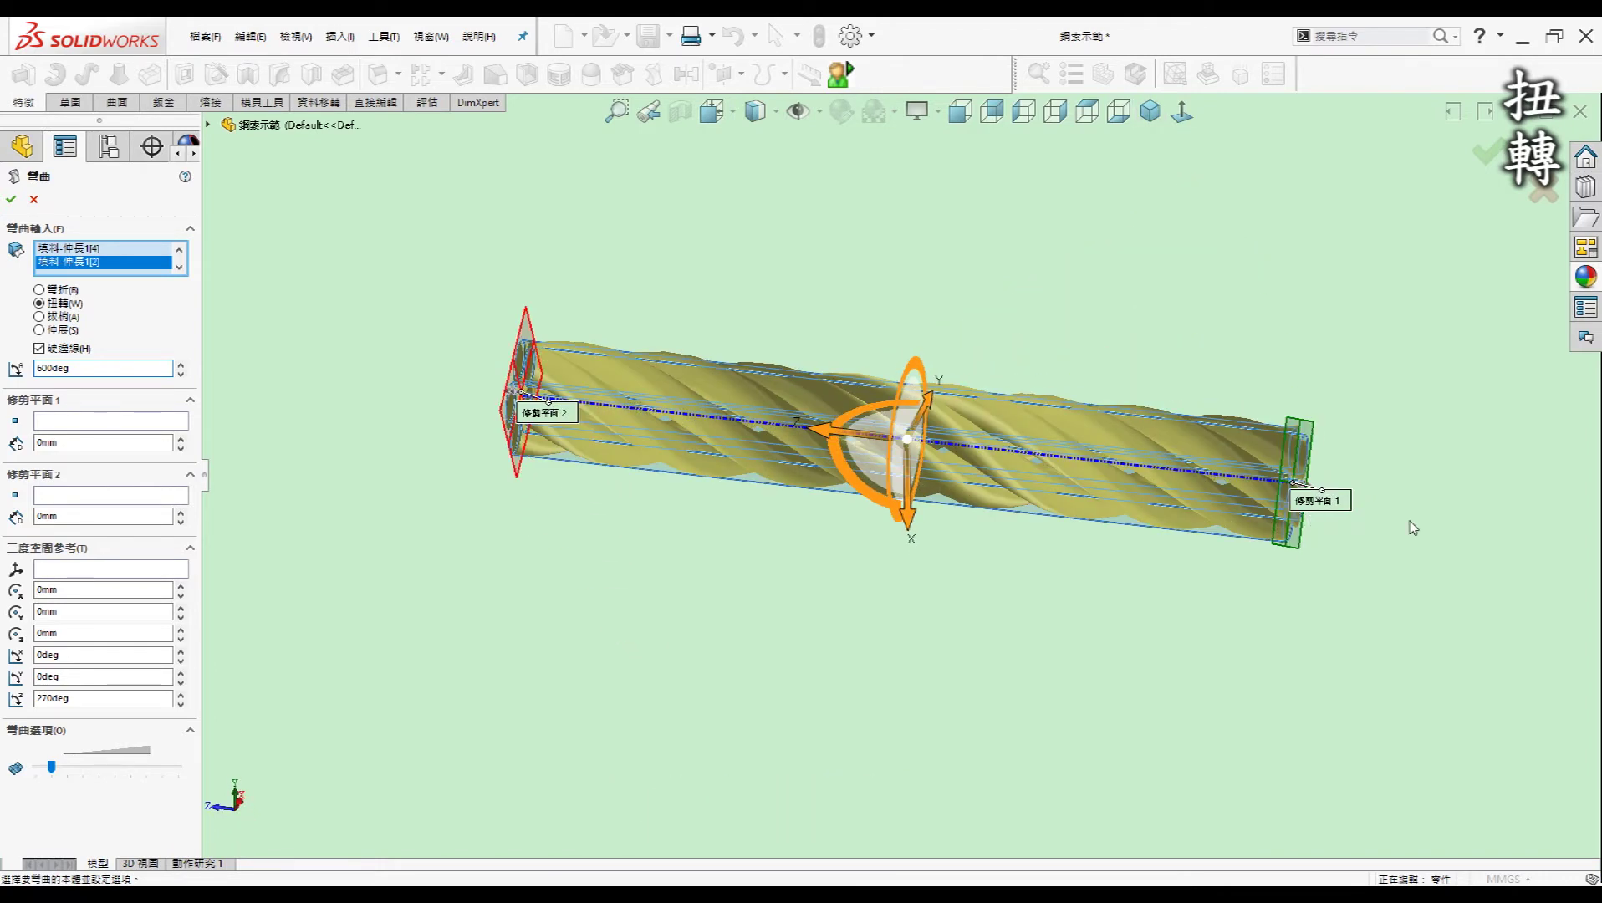
pyautogui.moveTo(1170, 464)
pyautogui.mouseDown(button='middle')
pyautogui.moveTo(994, 477)
pyautogui.moveTo(958, 529)
pyautogui.moveTo(443, 468)
pyautogui.moveTo(454, 505)
pyautogui.moveTo(434, 493)
pyautogui.mouseUp(button='middle')
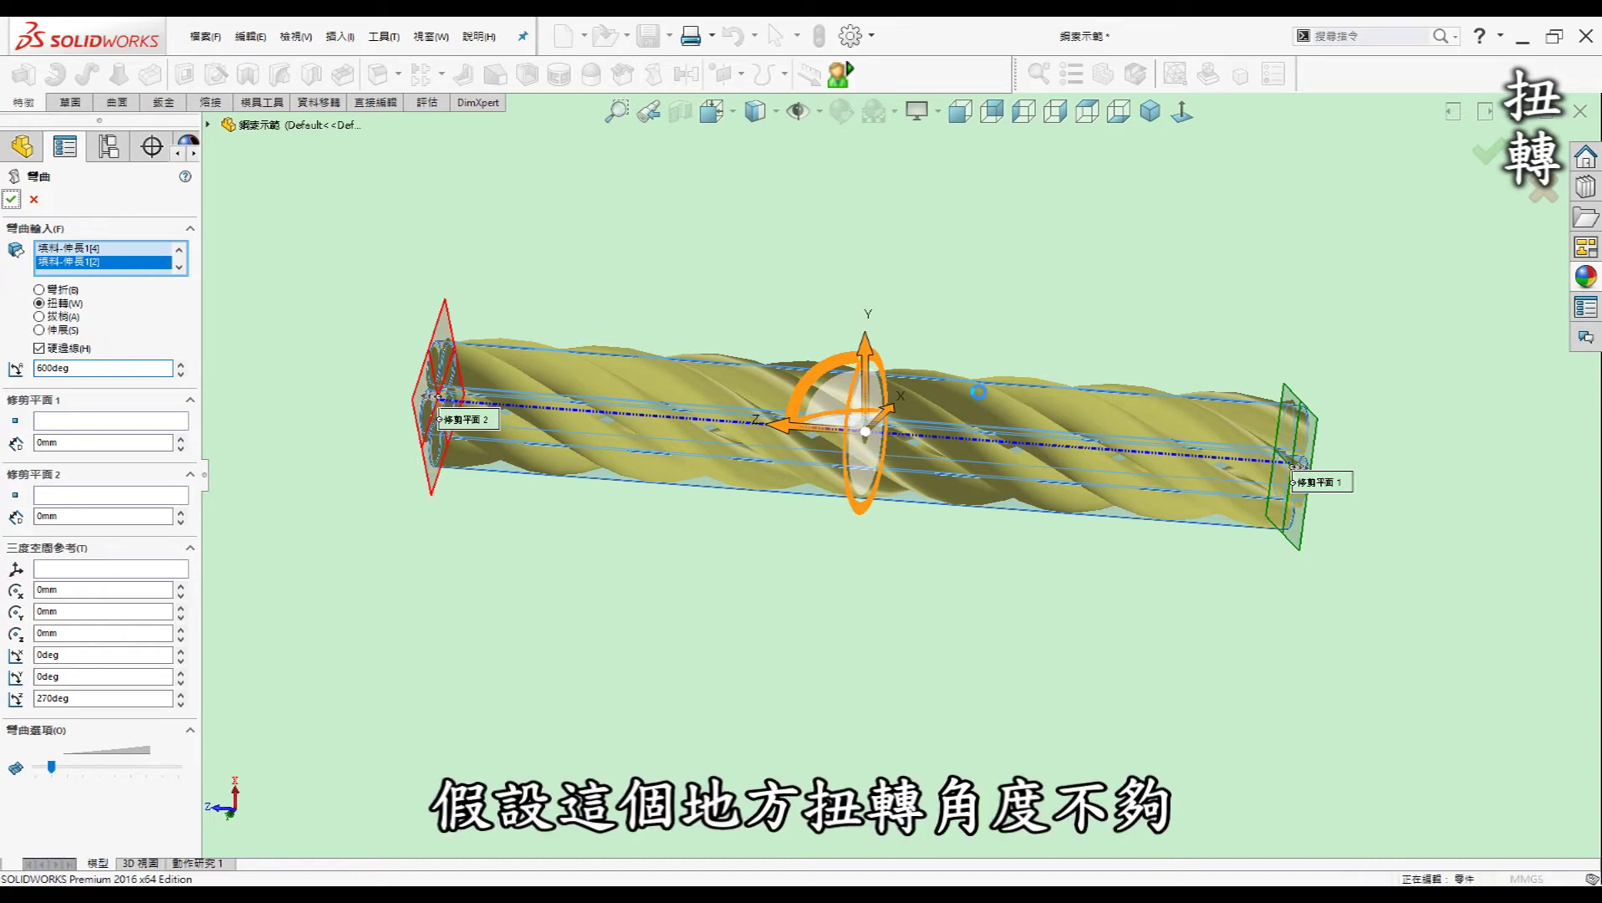
pyautogui.press('Return')
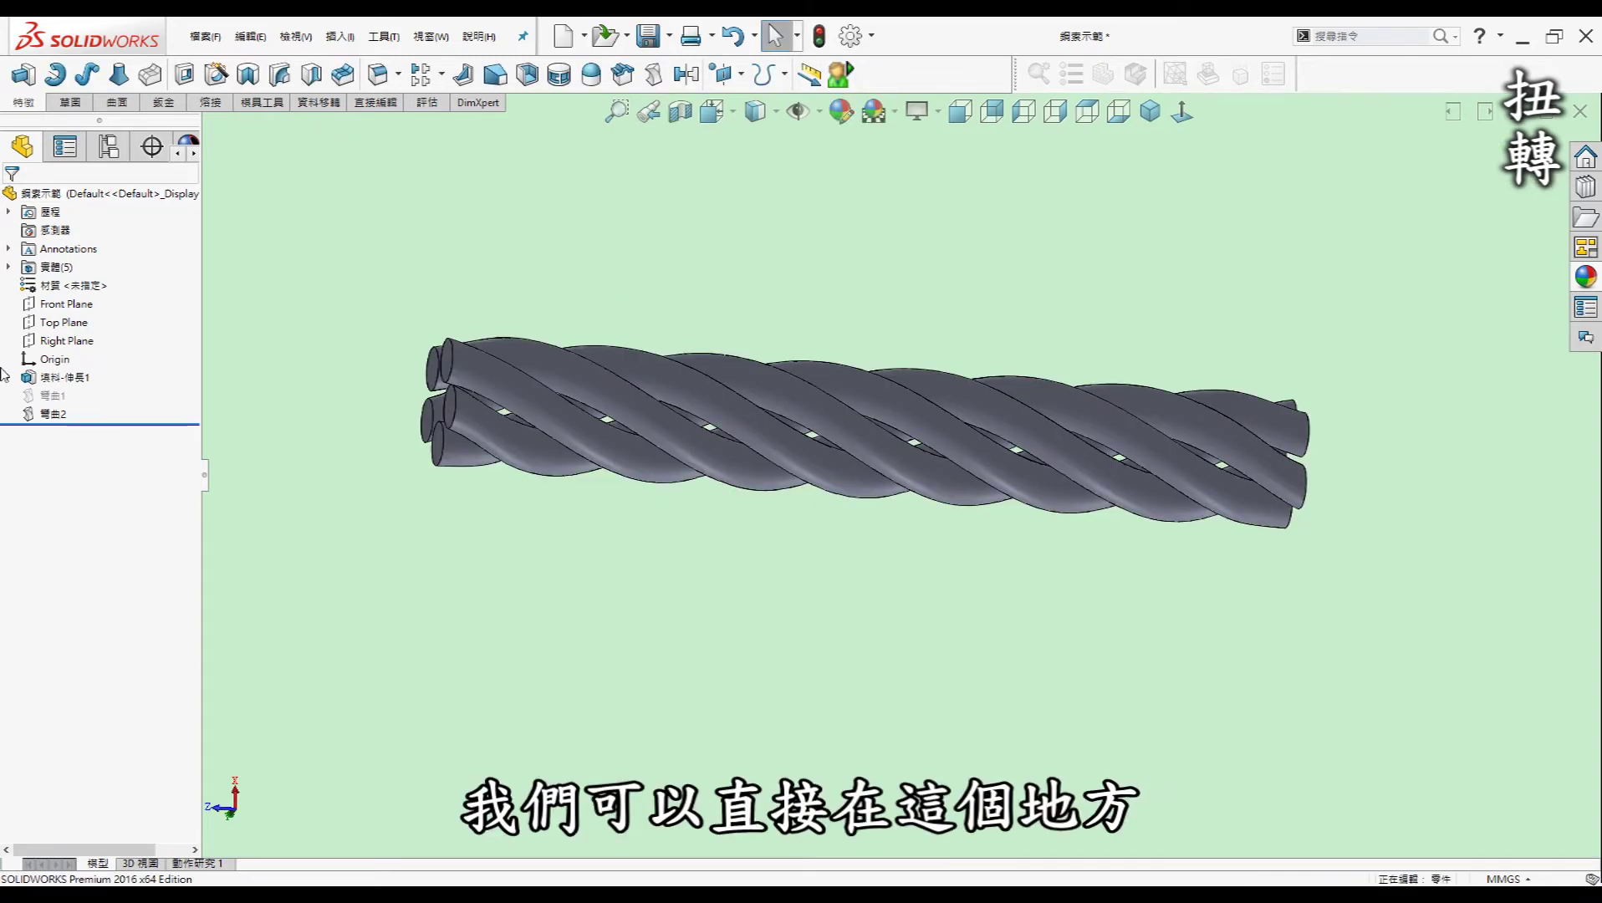
# Orbit the finished twisted rope to inspect it
pyautogui.moveTo(612, 376)
pyautogui.mouseDown(button='middle')
pyautogui.moveTo(706, 357)
pyautogui.moveTo(501, 336)
pyautogui.moveTo(921, 388)
pyautogui.mouseUp(button='middle')
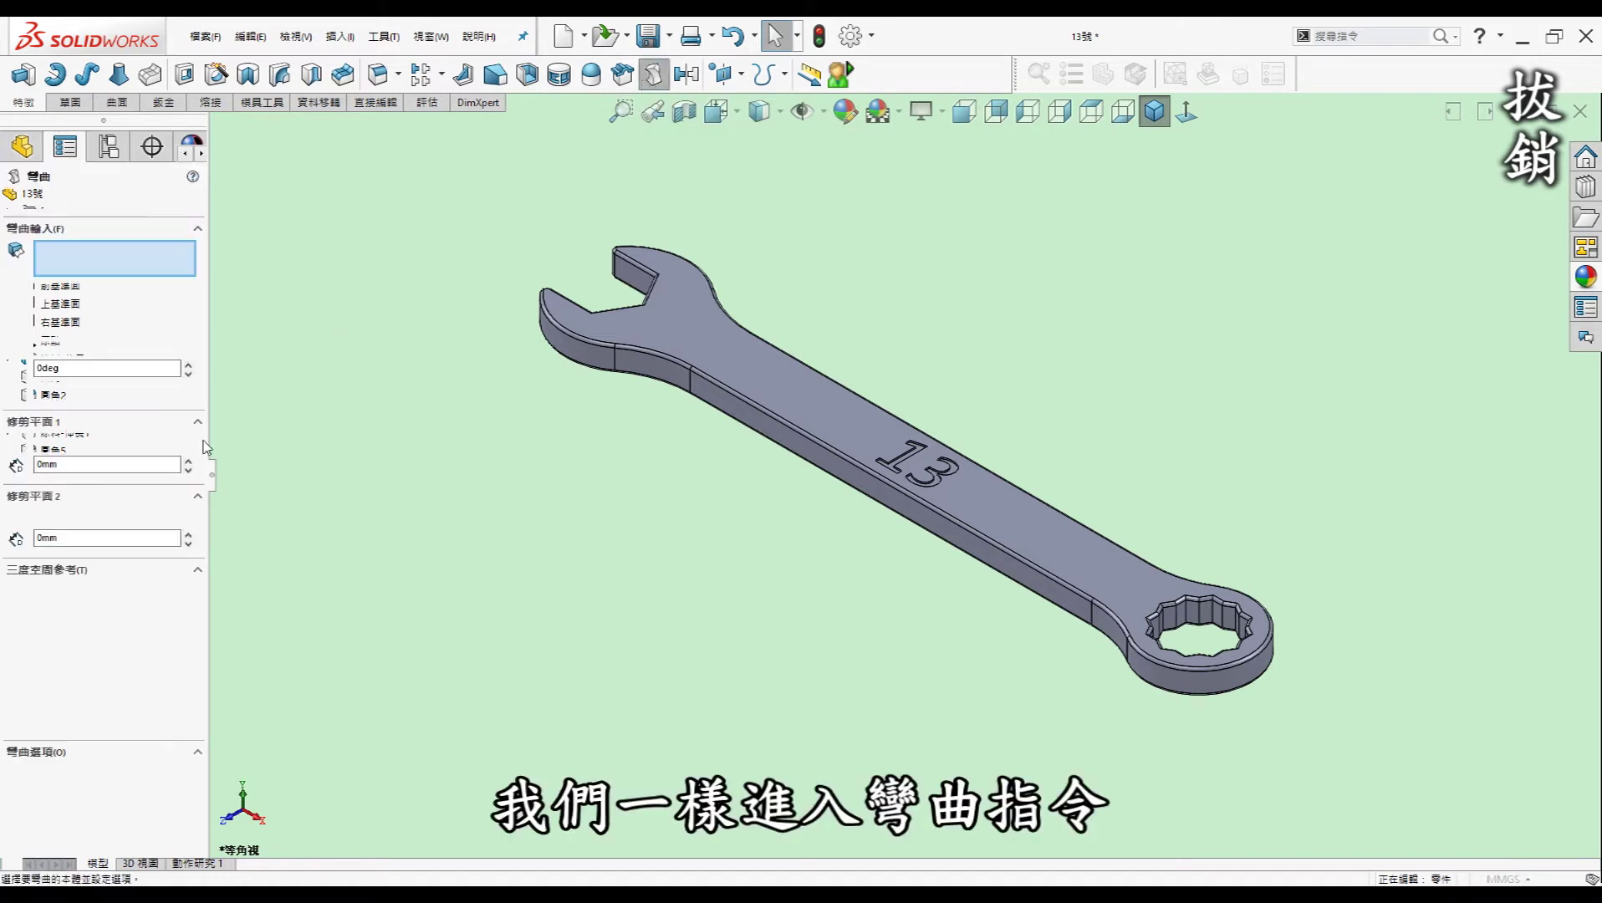
# Switch Flex to Tapering, pick the wrench body, and enter a taper factor of 1
pyautogui.click(73, 303)
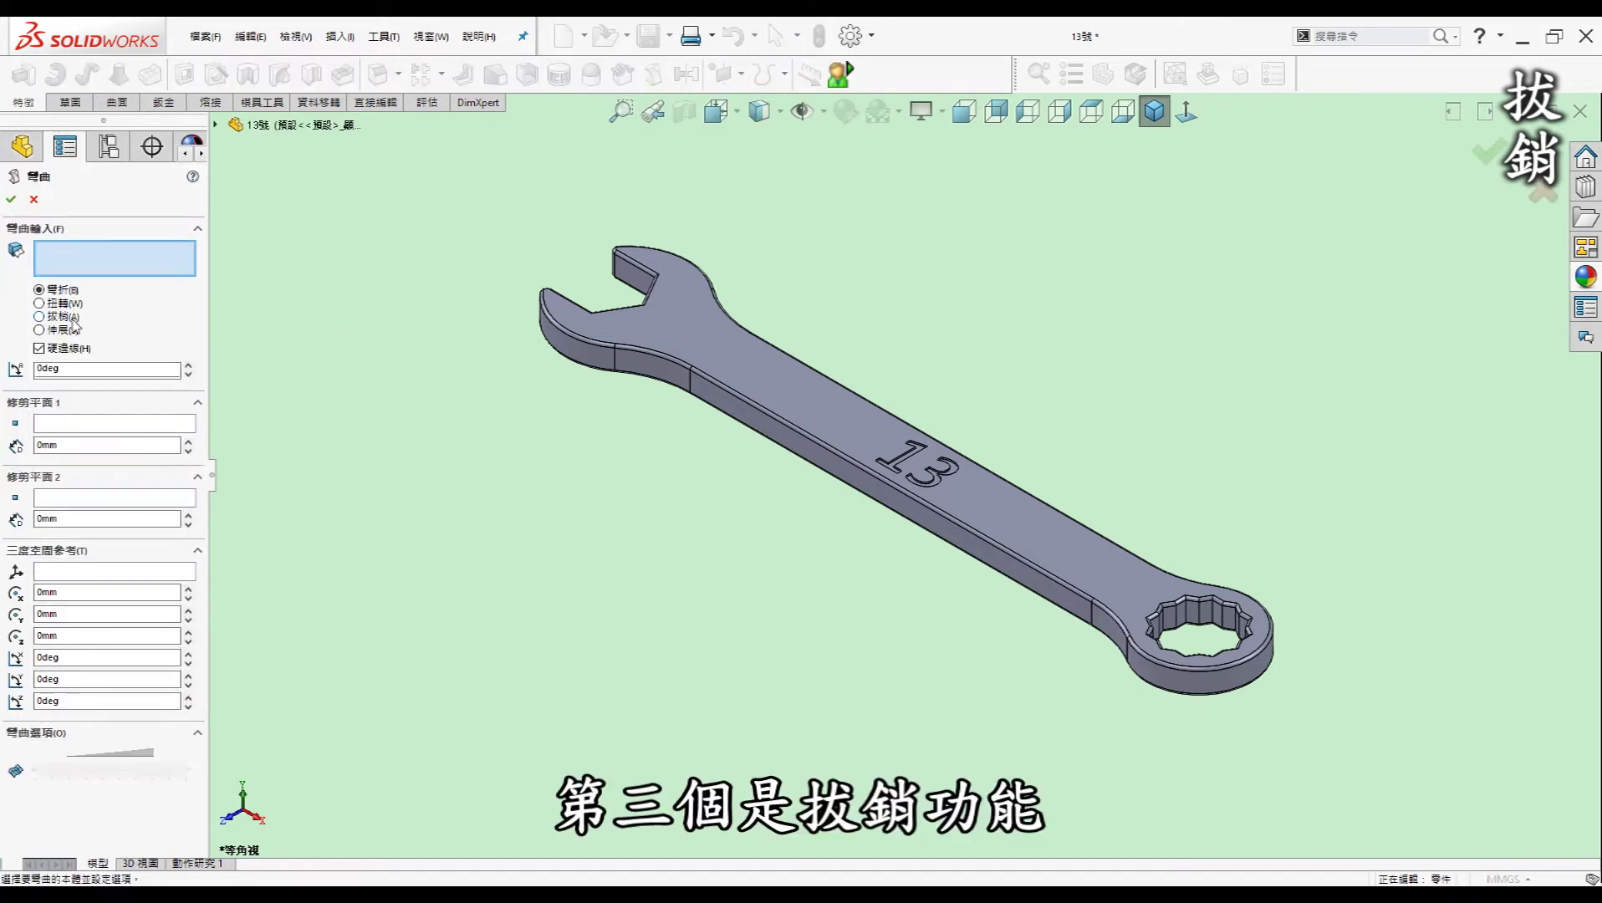
pyautogui.click(713, 366)
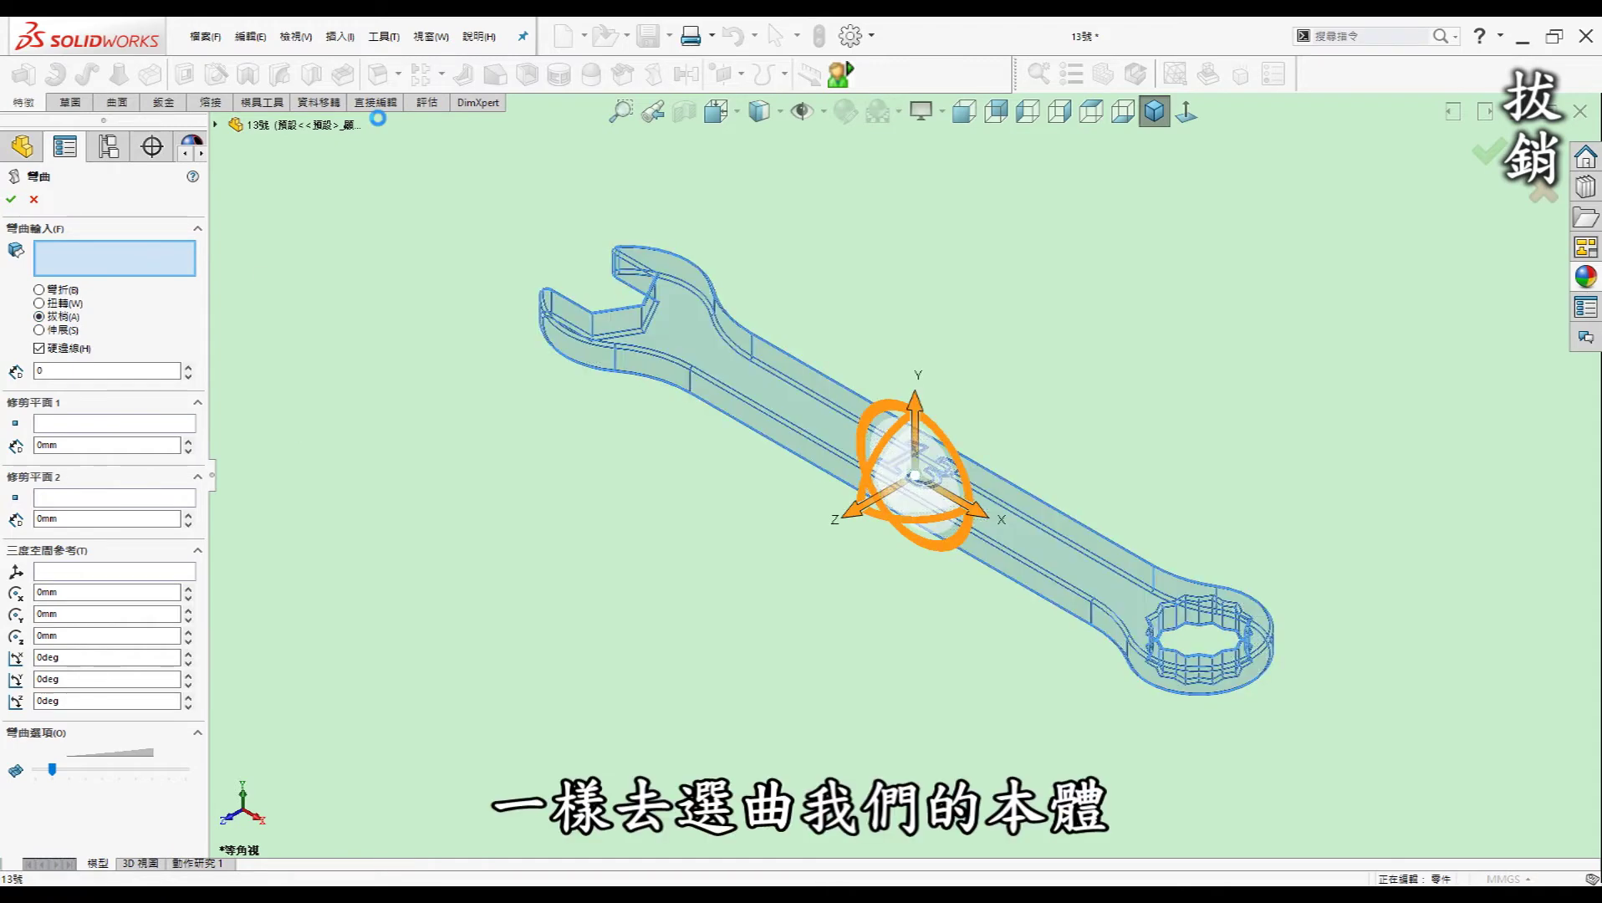
pyautogui.click(39, 371)
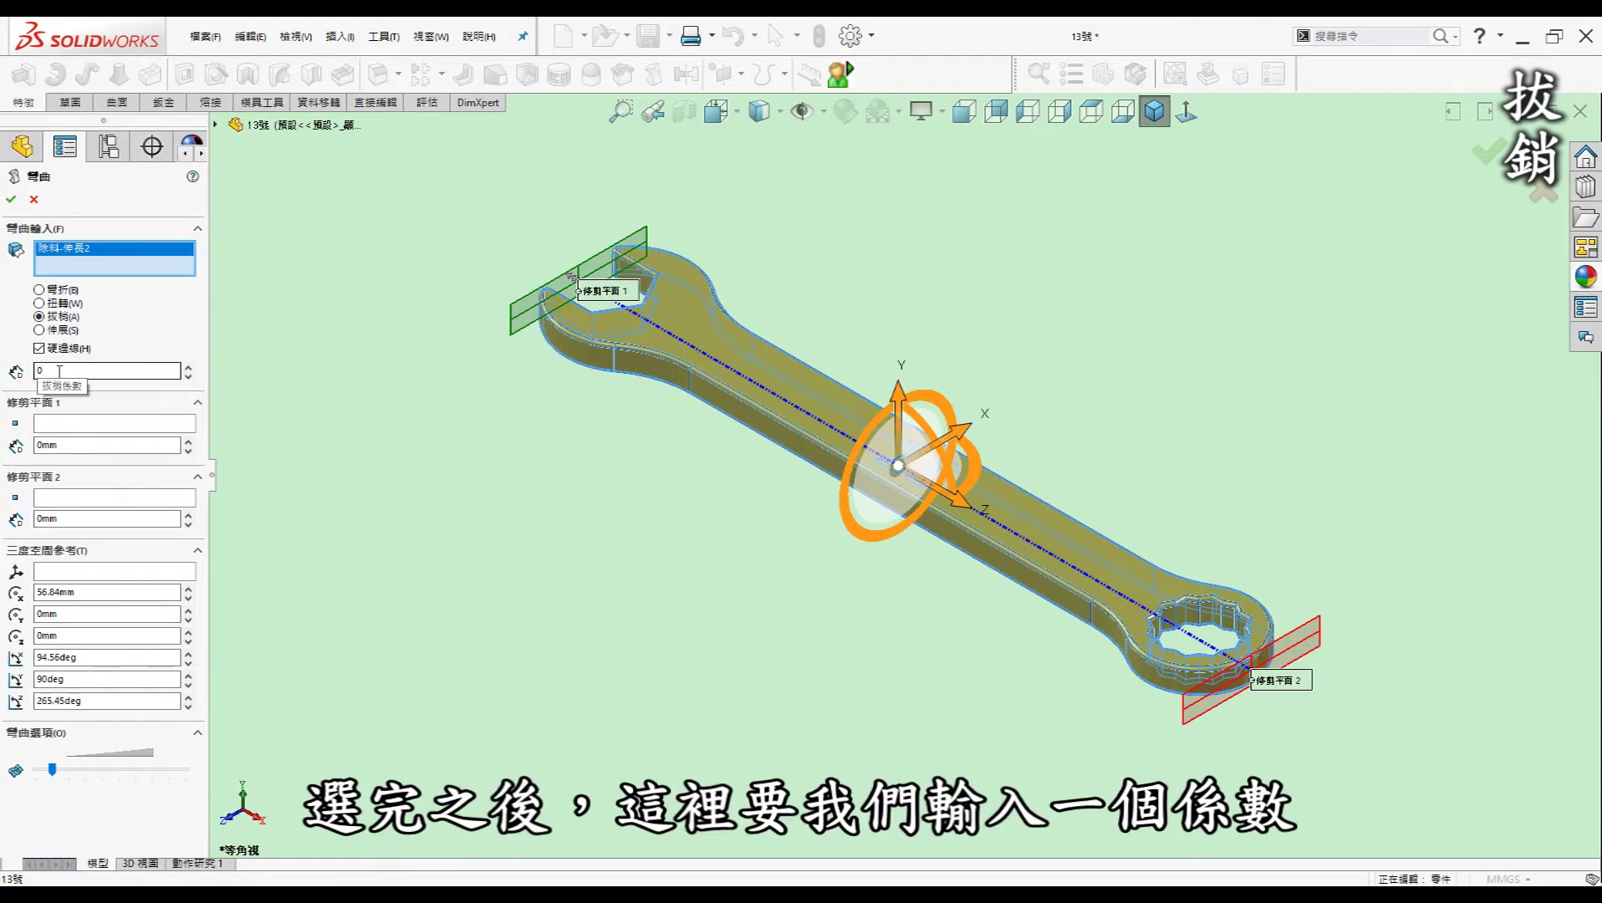
pyautogui.moveTo(59, 370); pyautogui.dragTo(3, 366)
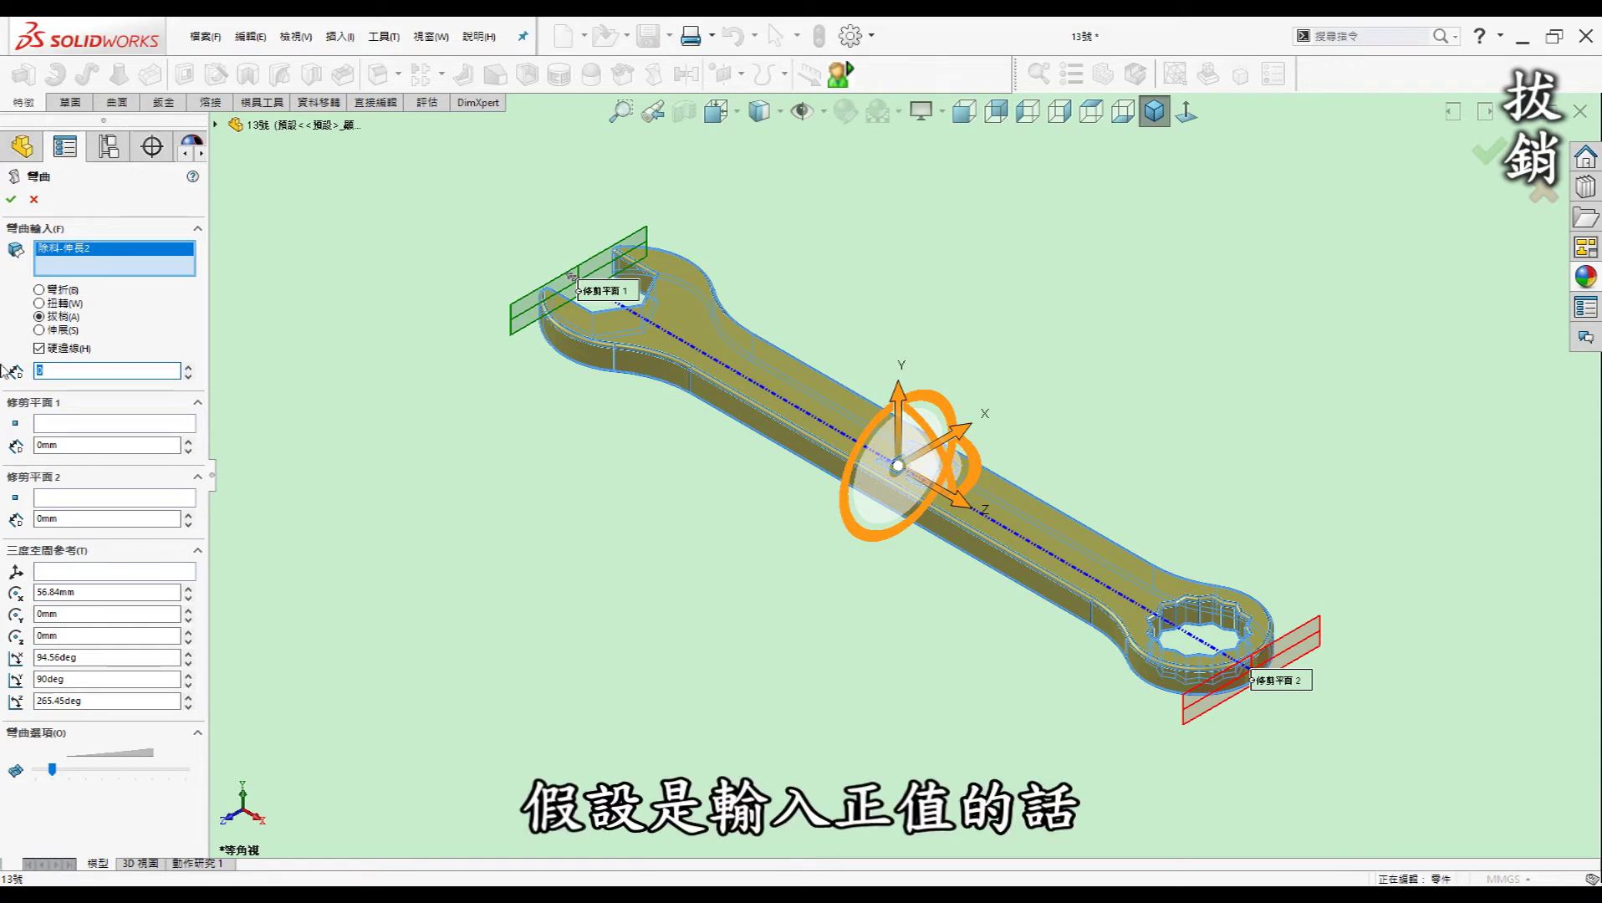
pyautogui.write('1')
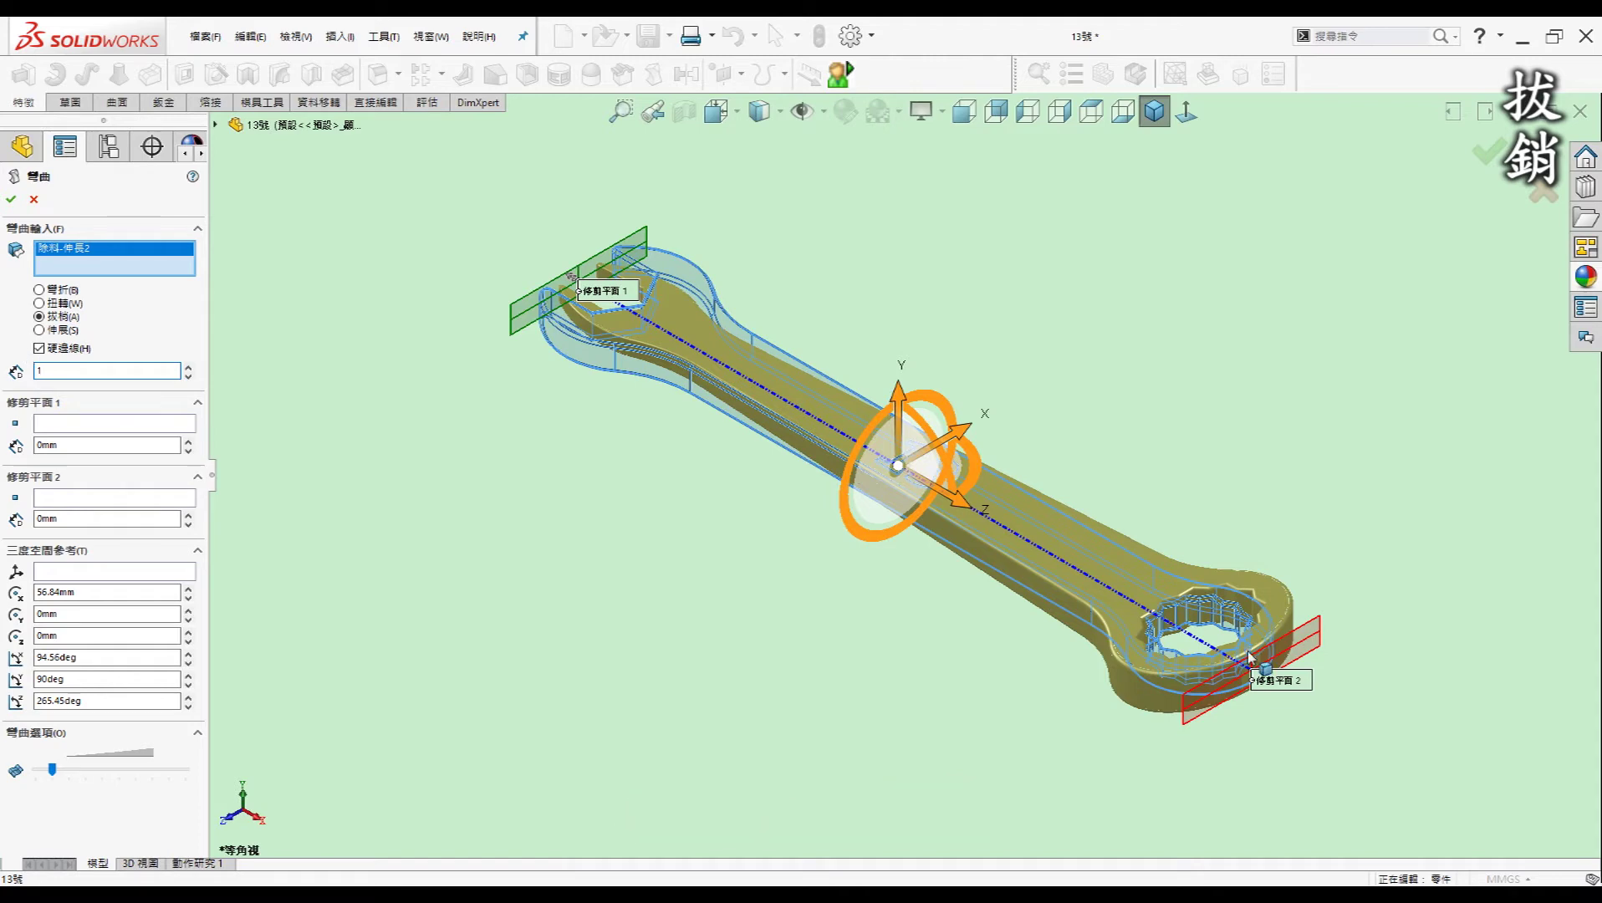
pyautogui.doubleClick(27, 372)
# Change the wrench taper factor to -0.5 and rotate the view to inspect it
pyautogui.write('.5')
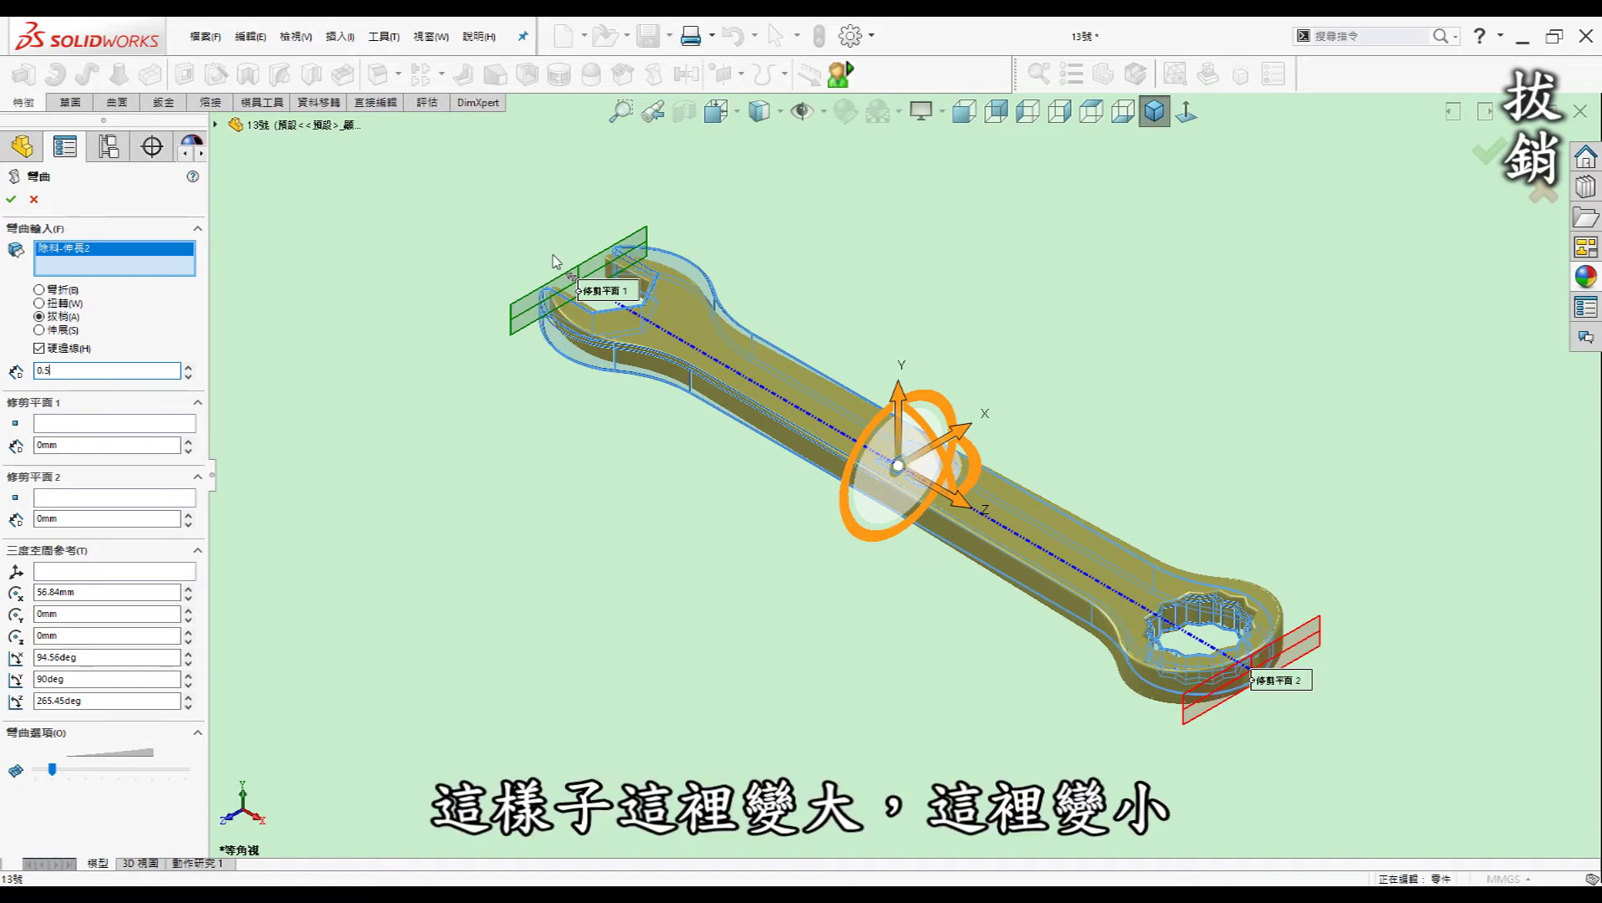
pyautogui.write('-')
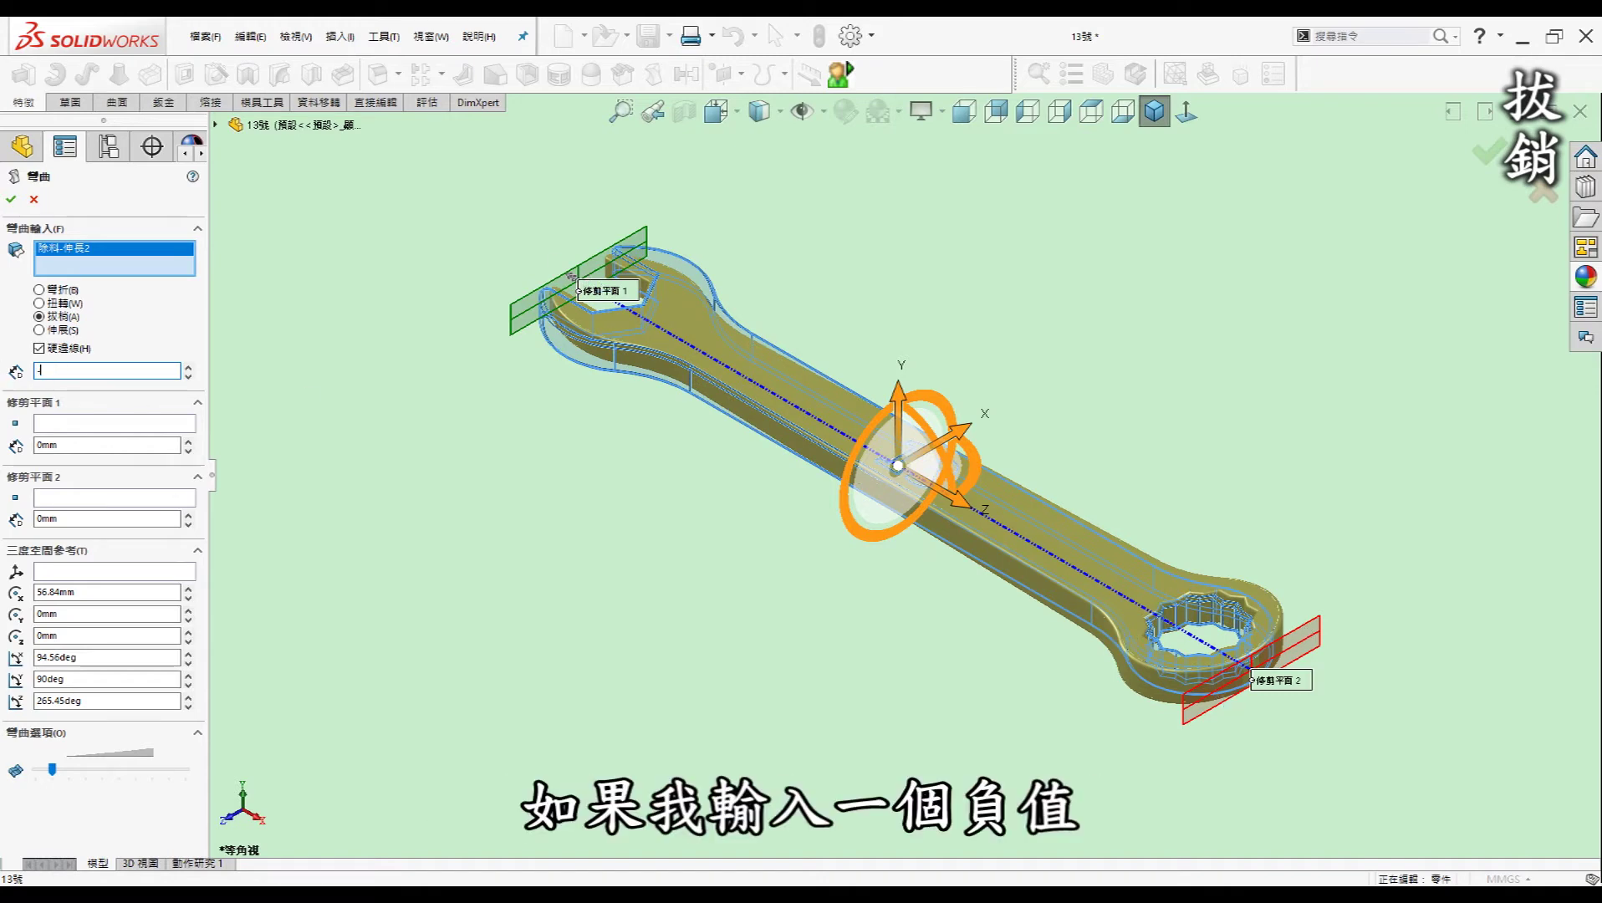
pyautogui.press('Return')
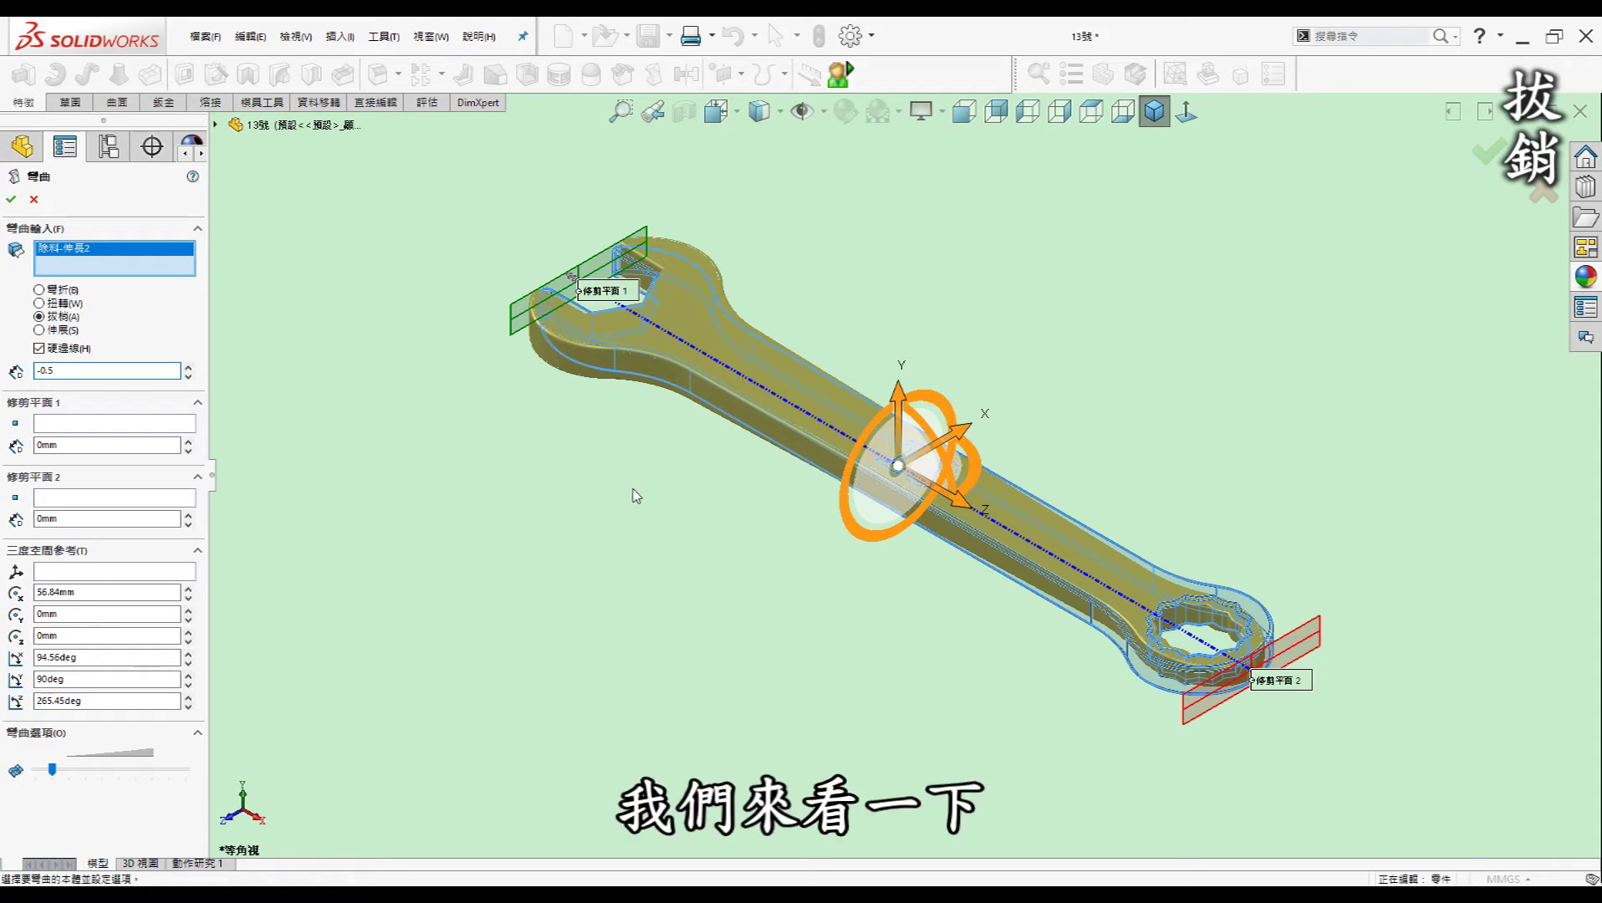
pyautogui.hotkey('ctrl', '1')
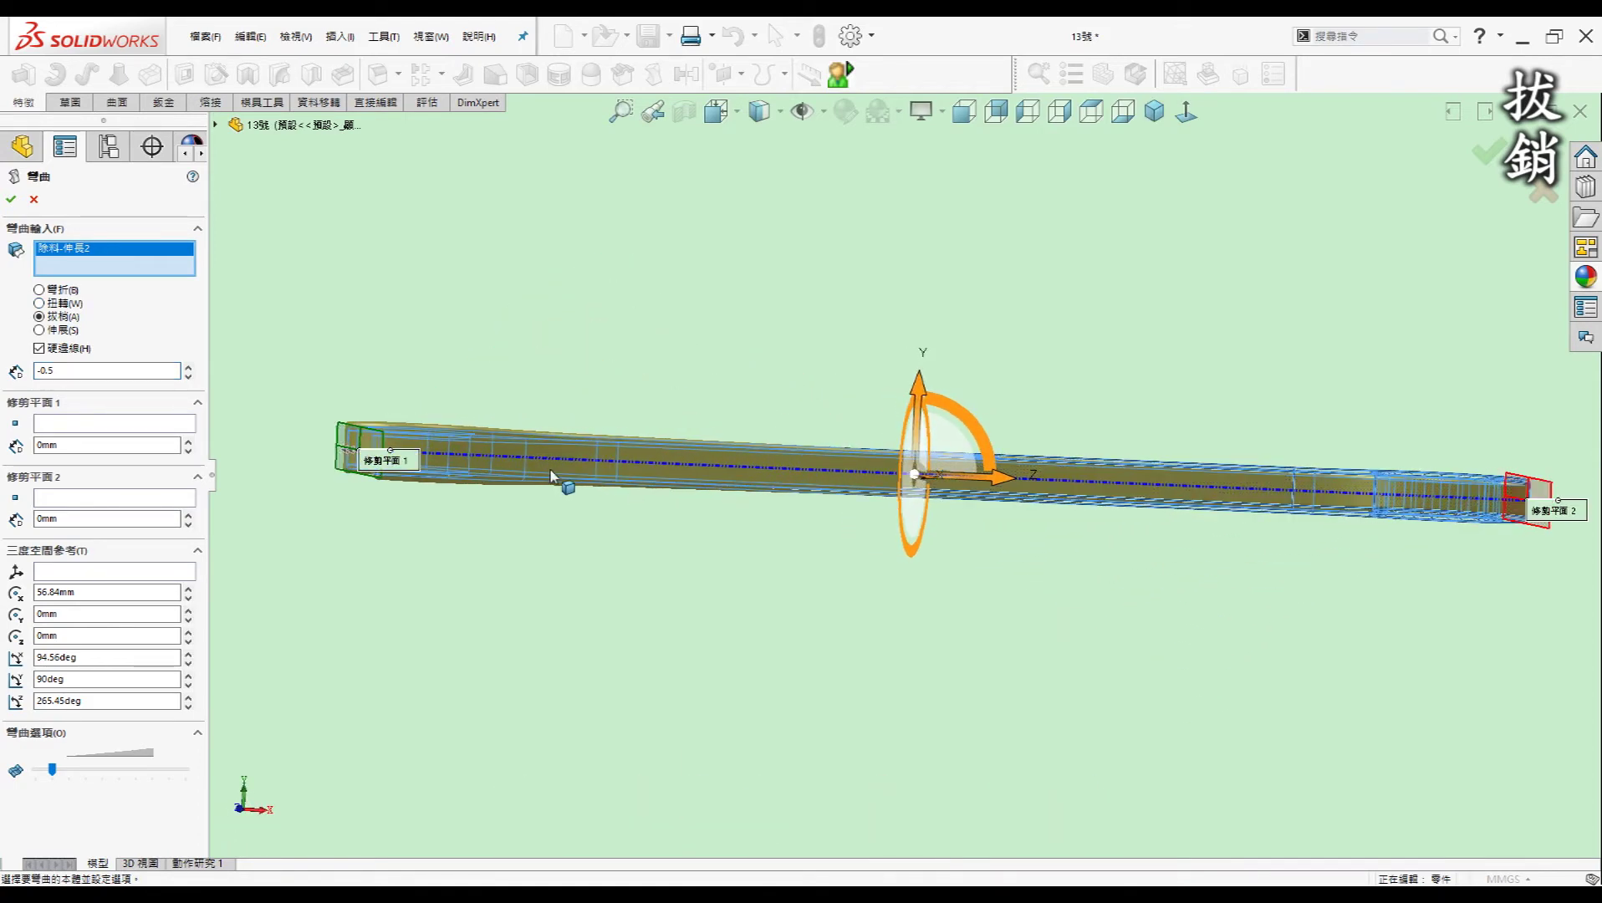
pyautogui.press('Down')
pyautogui.press('Down')
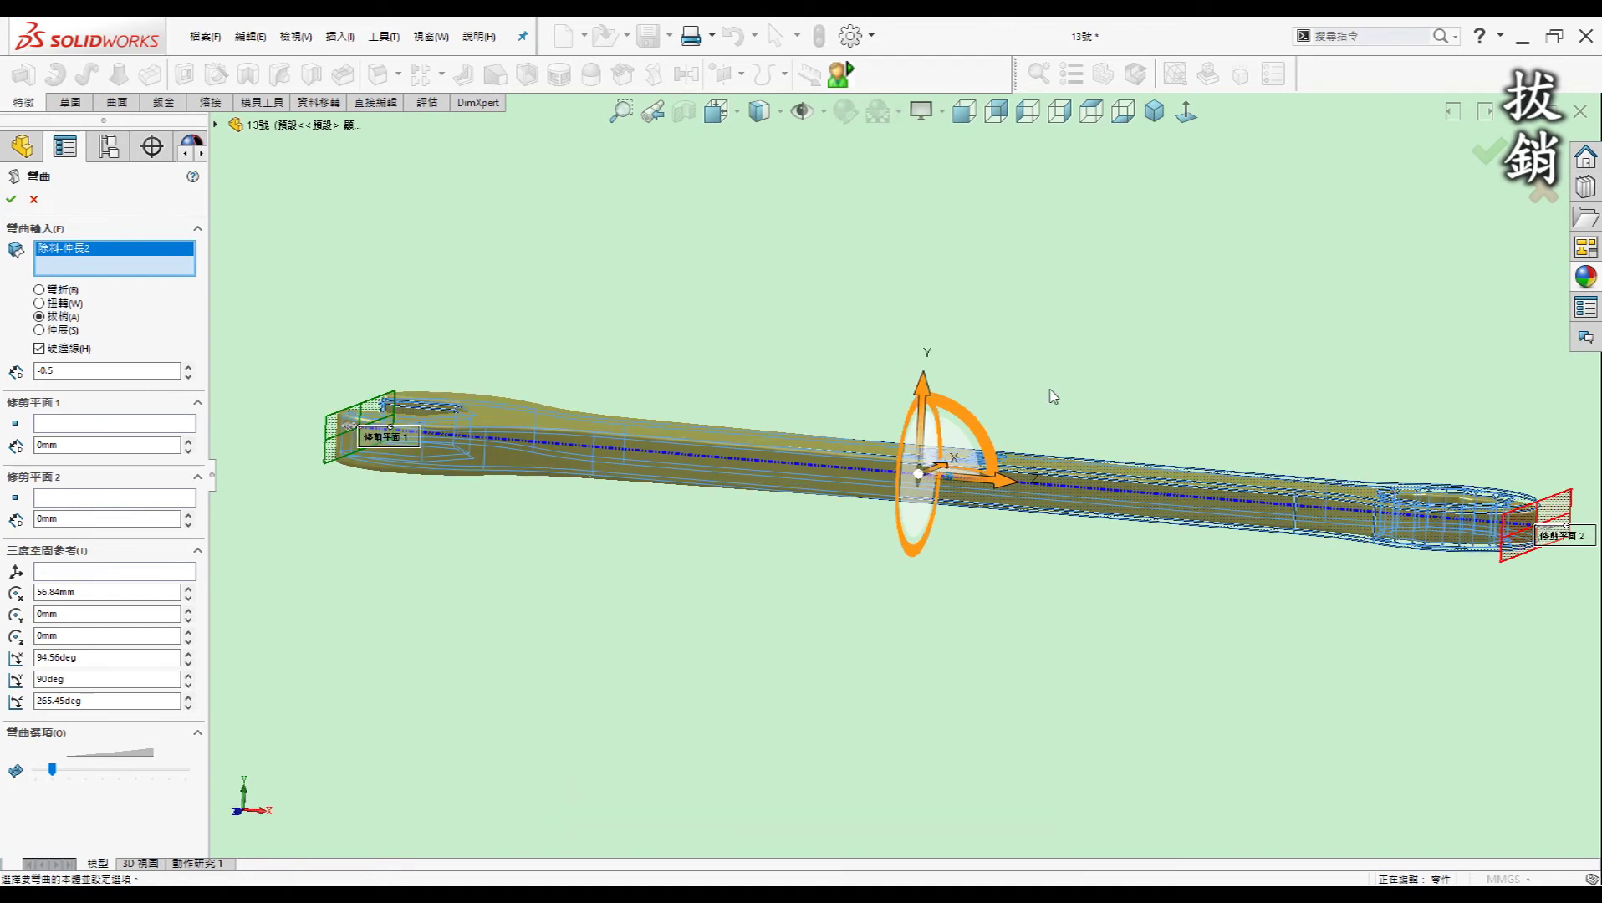
pyautogui.press('Down')
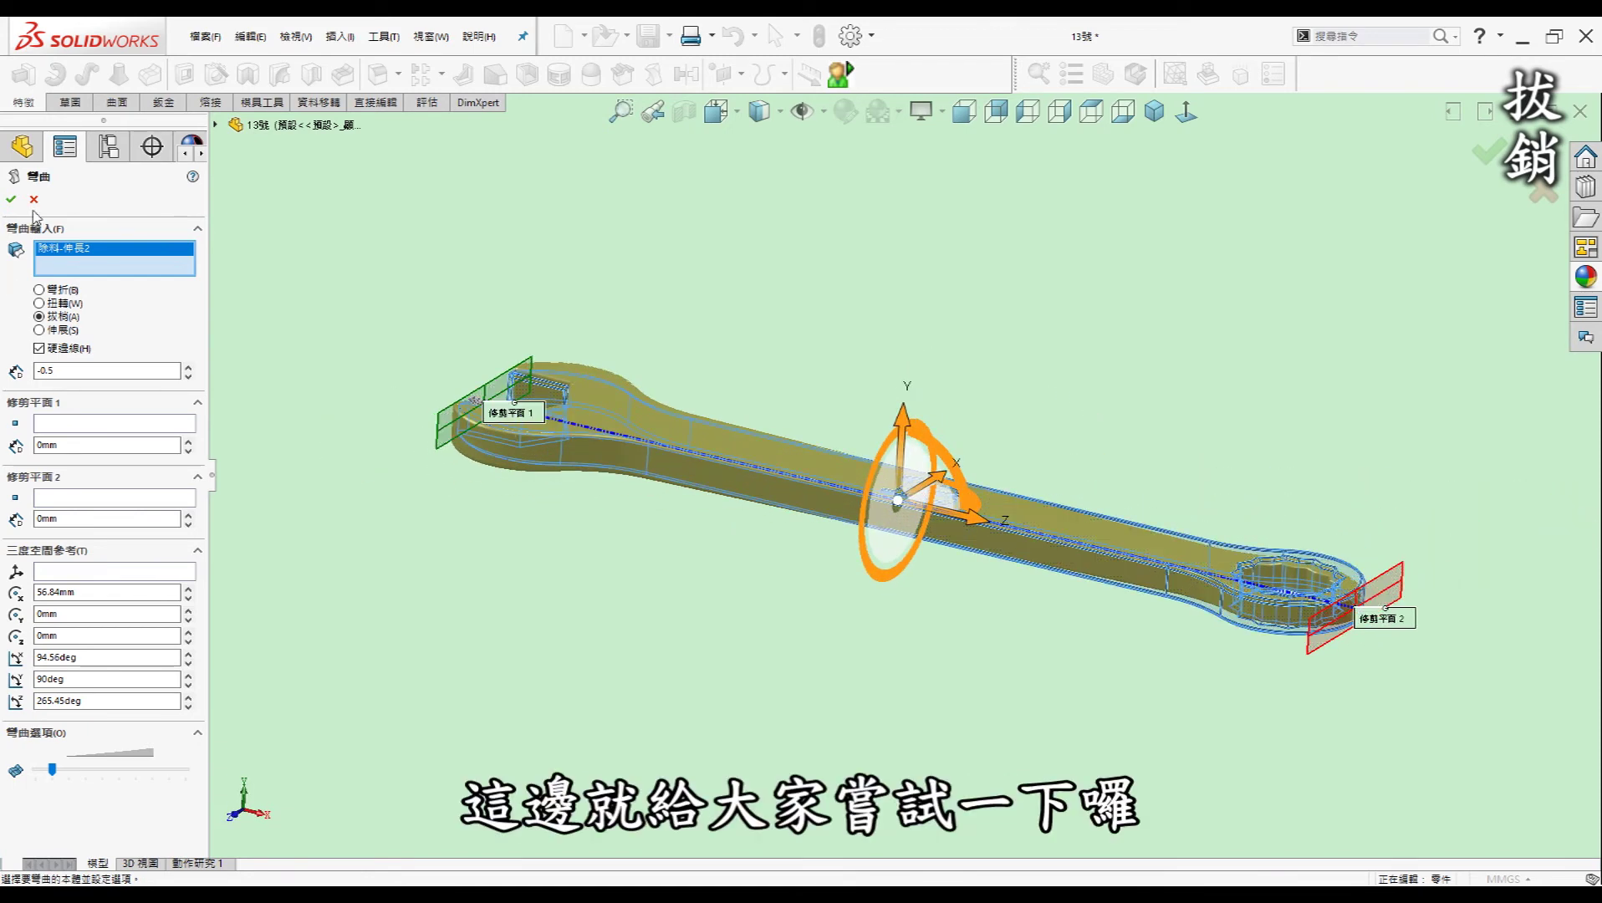
# Cancel the wrench taper and switch to the 連桿1 link arm part
pyautogui.click(34, 199)
pyautogui.hotkey('ctrl', 'Tab')
pyautogui.click(879, 479)
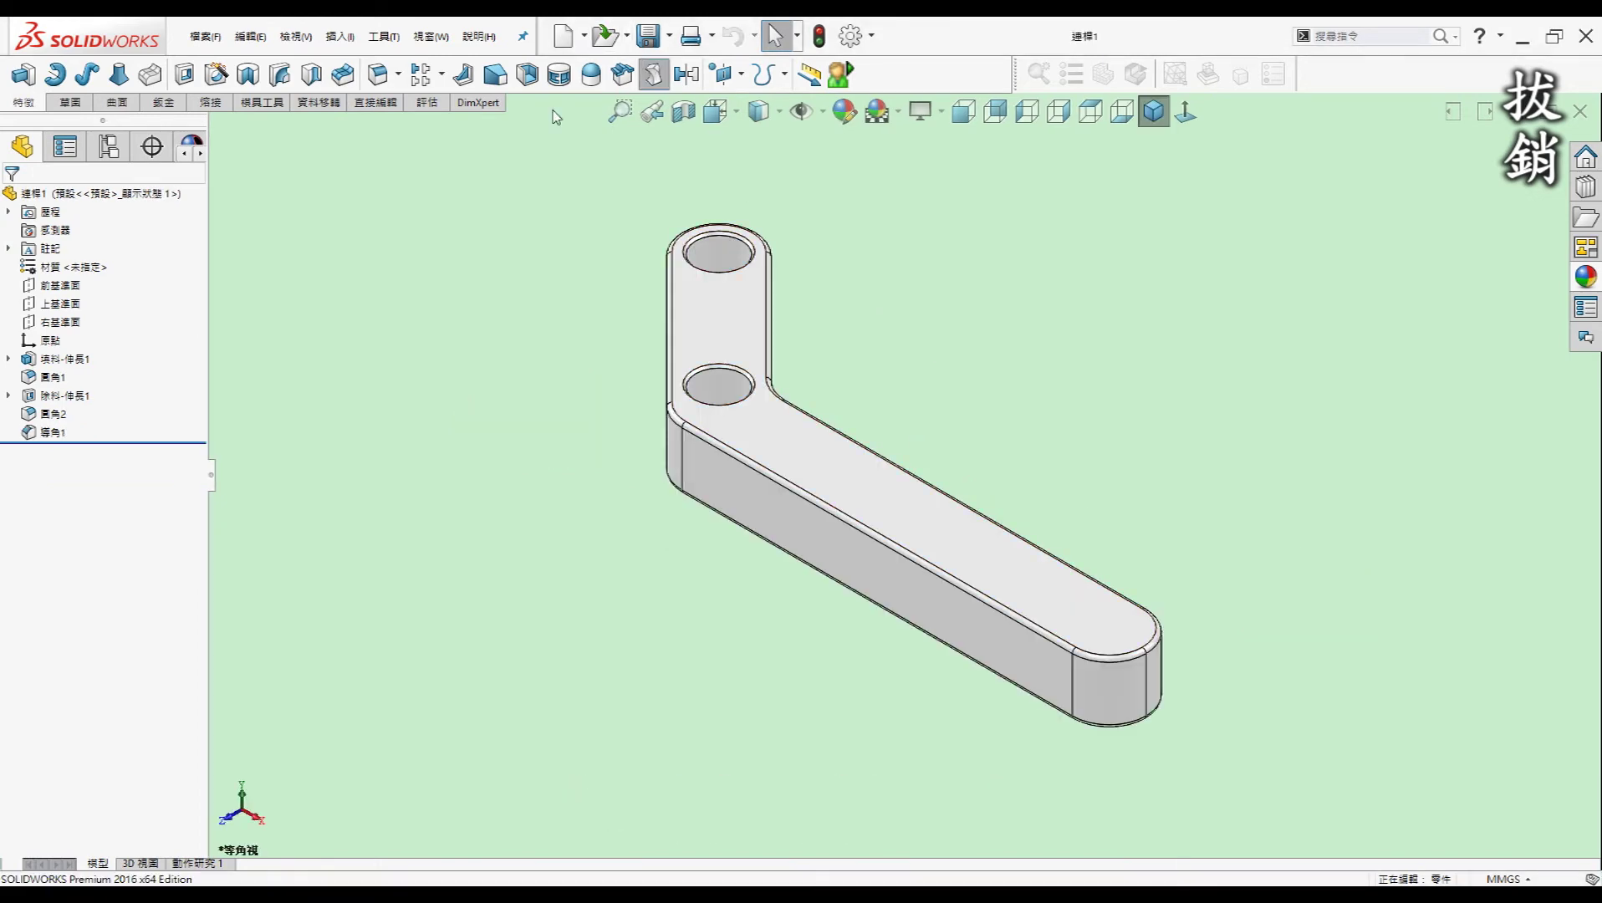
# Start a Tapering Flex on the link arm body and snap to a side view
pyautogui.press('Return')
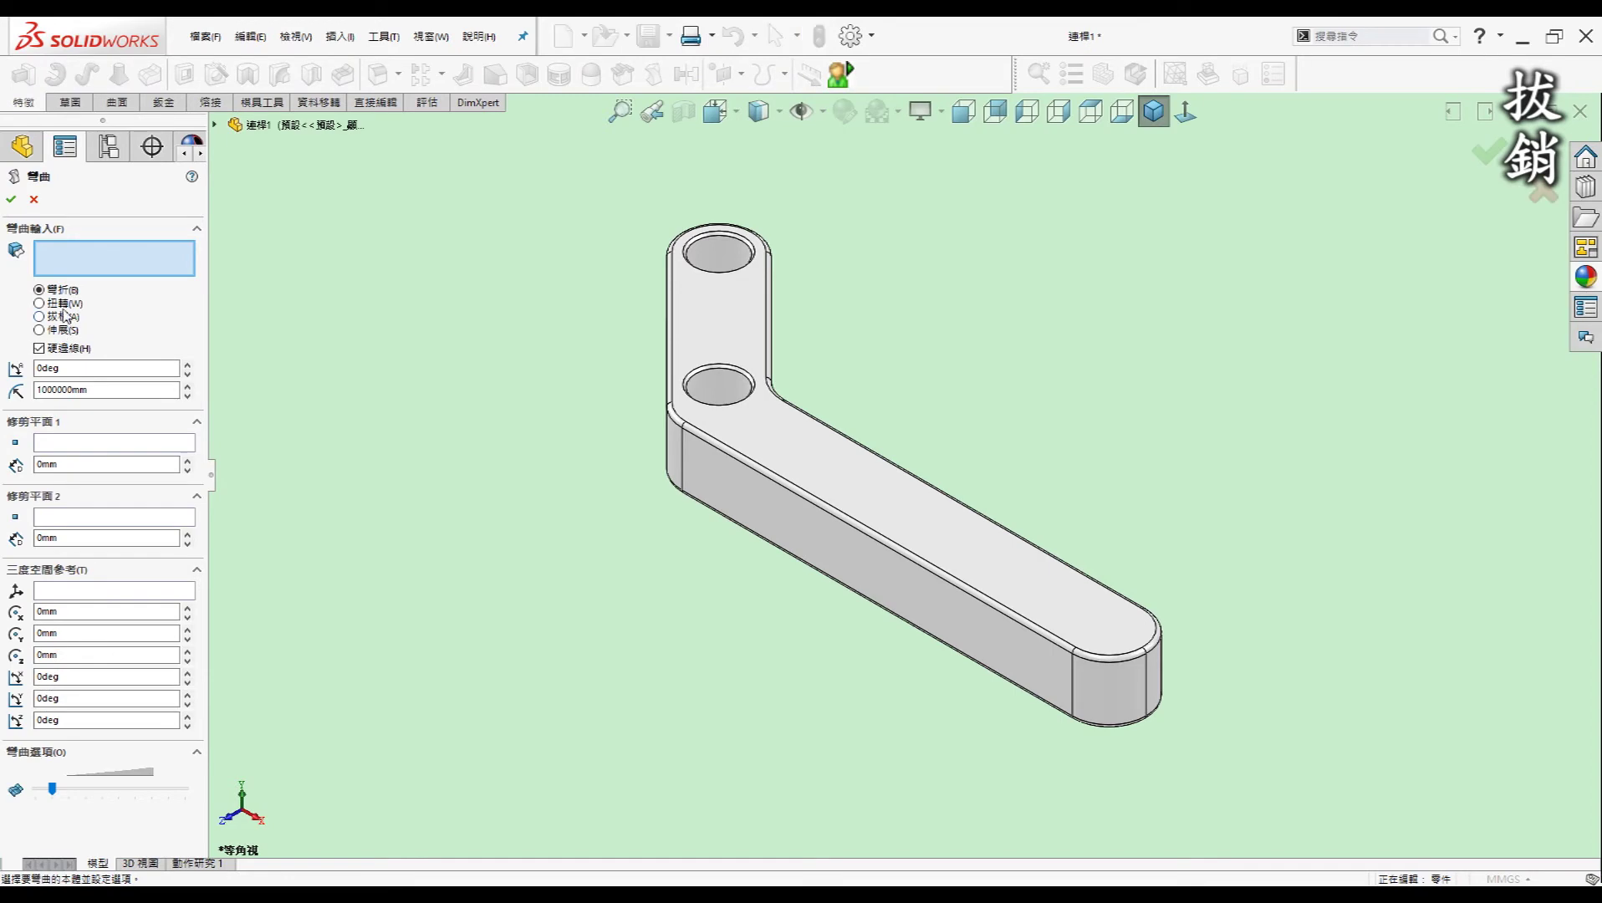
pyautogui.hotkey('alt', 'a')
pyautogui.click(720, 408)
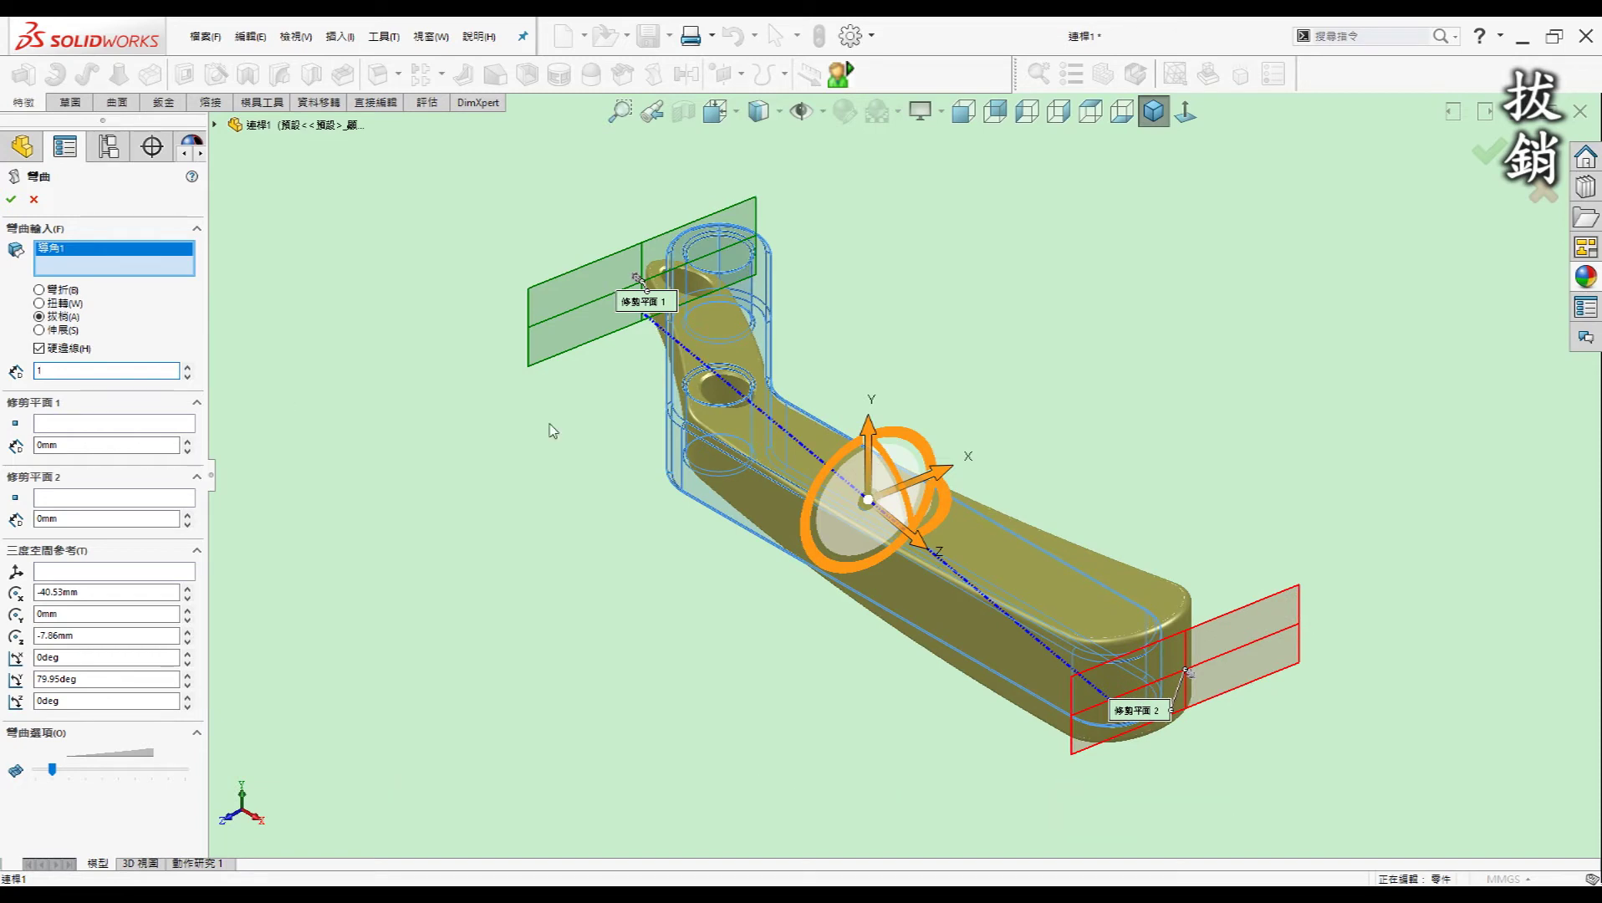
pyautogui.moveTo(547, 428); pyautogui.dragTo(982, 504, button='middle')
pyautogui.hotkey('ctrl', '1')
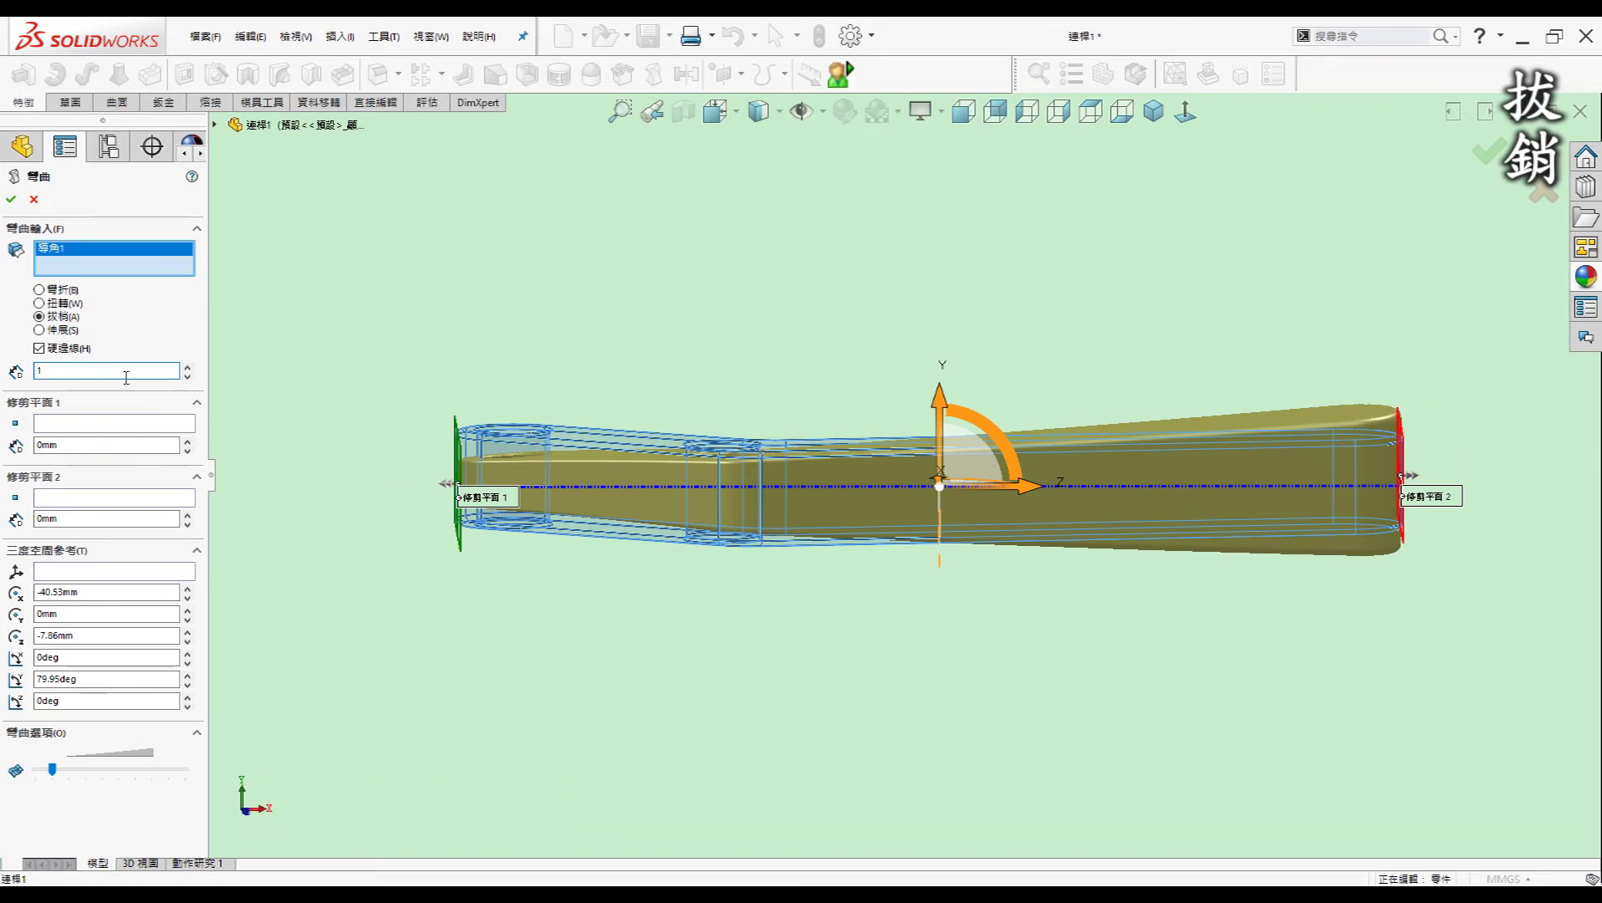
# Enter a taper factor of -1 and orbit the tapered link arm to inspect it
pyautogui.write('-1')
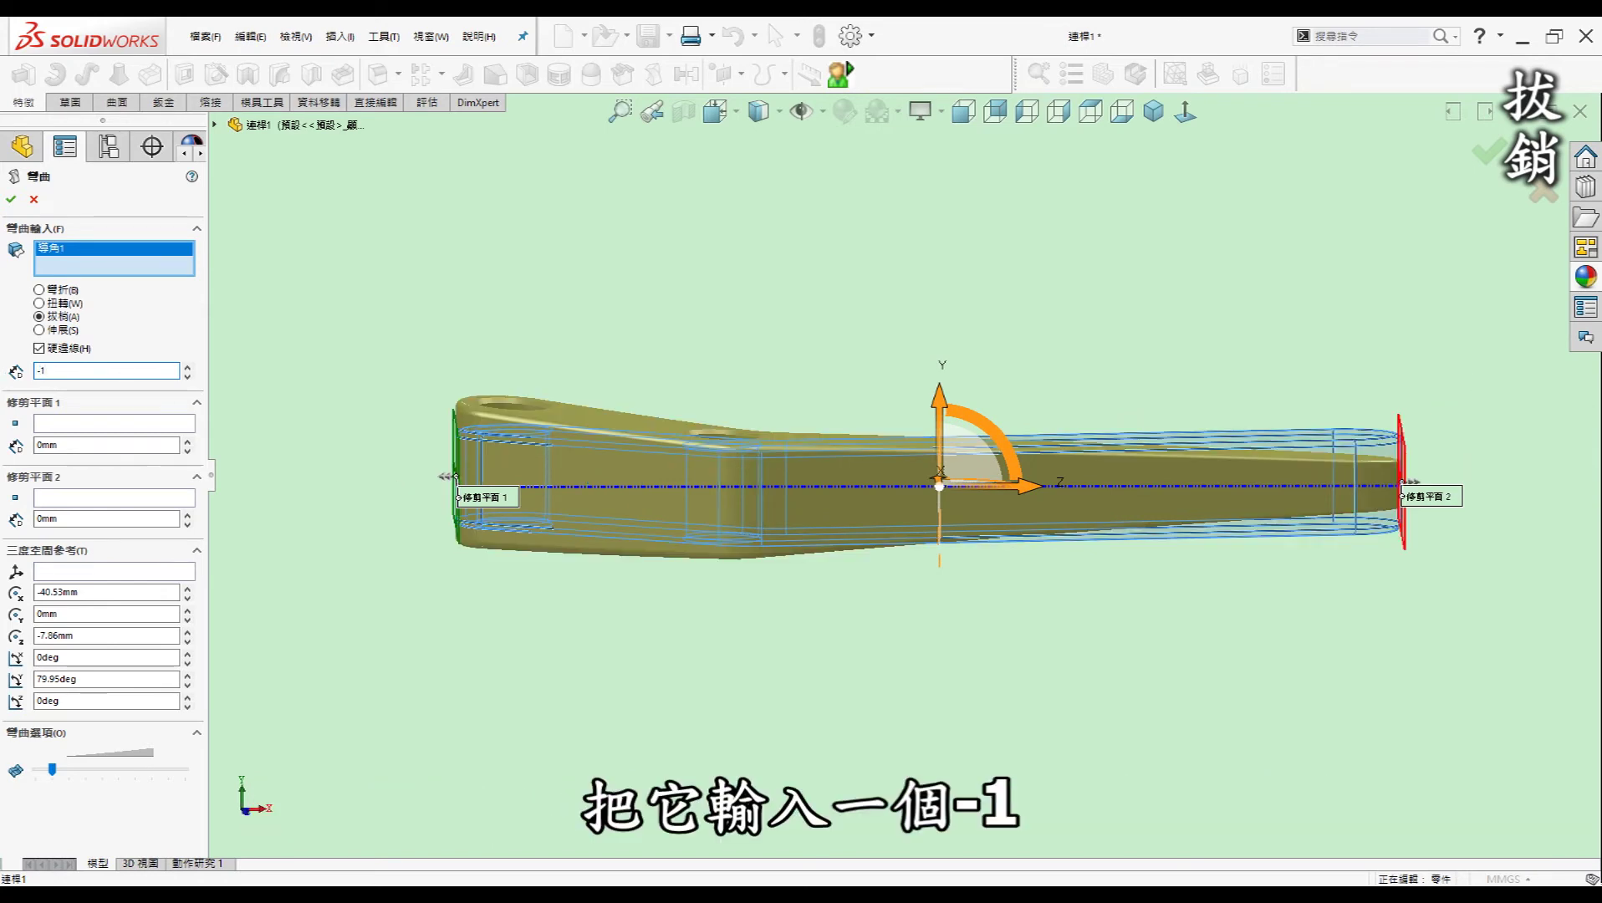
pyautogui.press('Down')
pyautogui.press('Down')
pyautogui.press('Left')
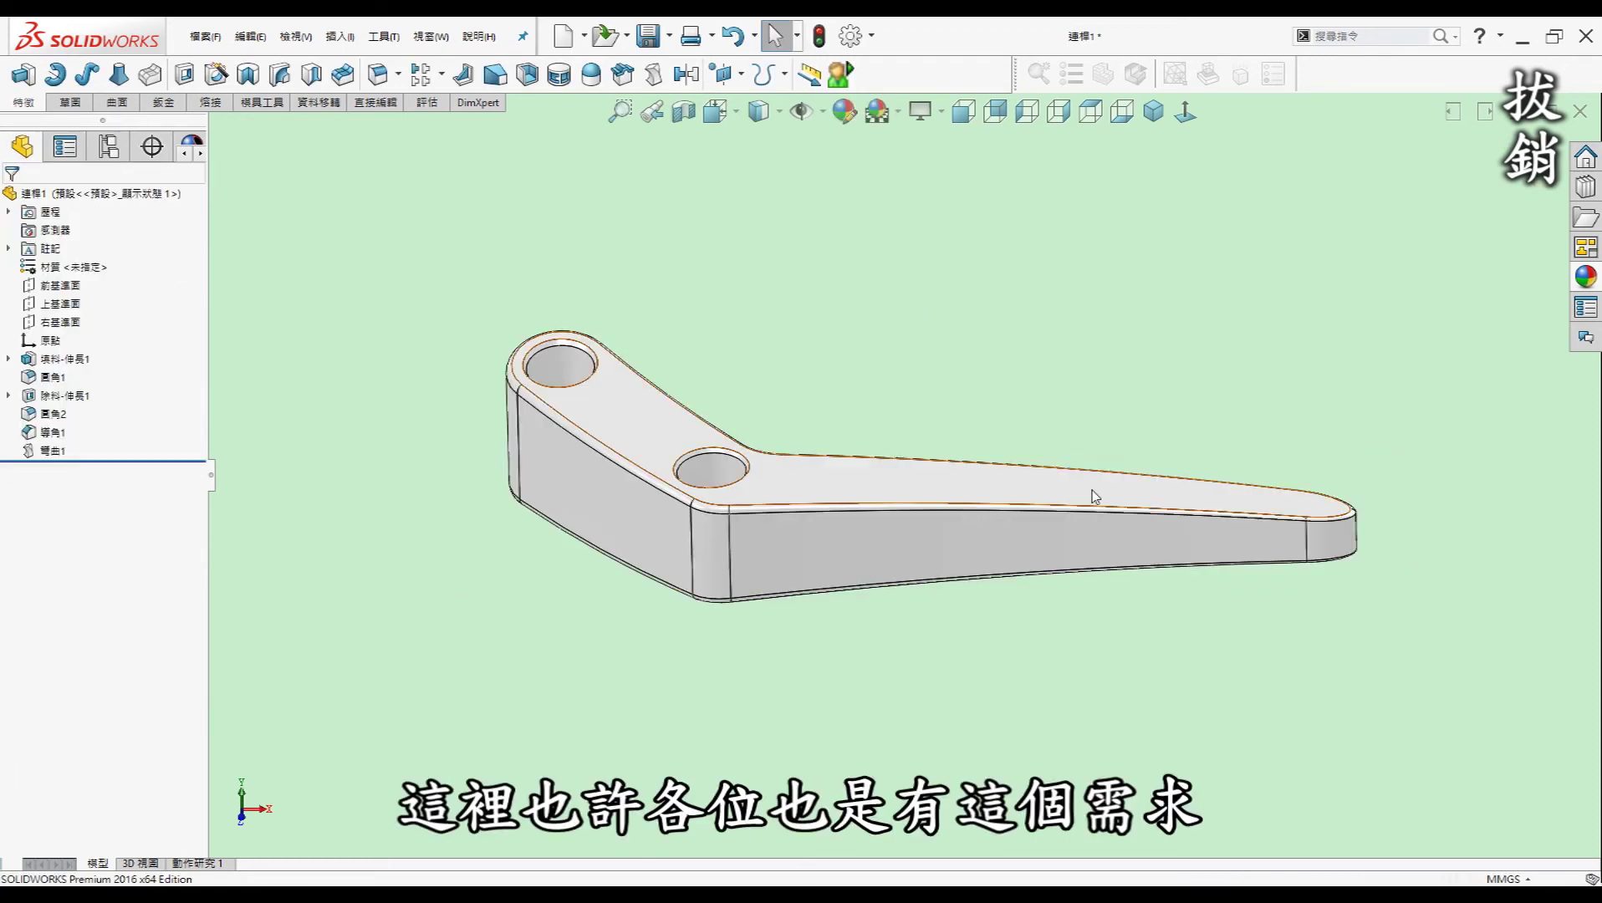
pyautogui.moveTo(1090, 268)
pyautogui.mouseDown(button='middle')
pyautogui.moveTo(1036, 394)
pyautogui.moveTo(1049, 393)
pyautogui.moveTo(866, 483)
pyautogui.moveTo(849, 468)
pyautogui.moveTo(1001, 493)
pyautogui.moveTo(988, 487)
pyautogui.mouseUp(button='middle')
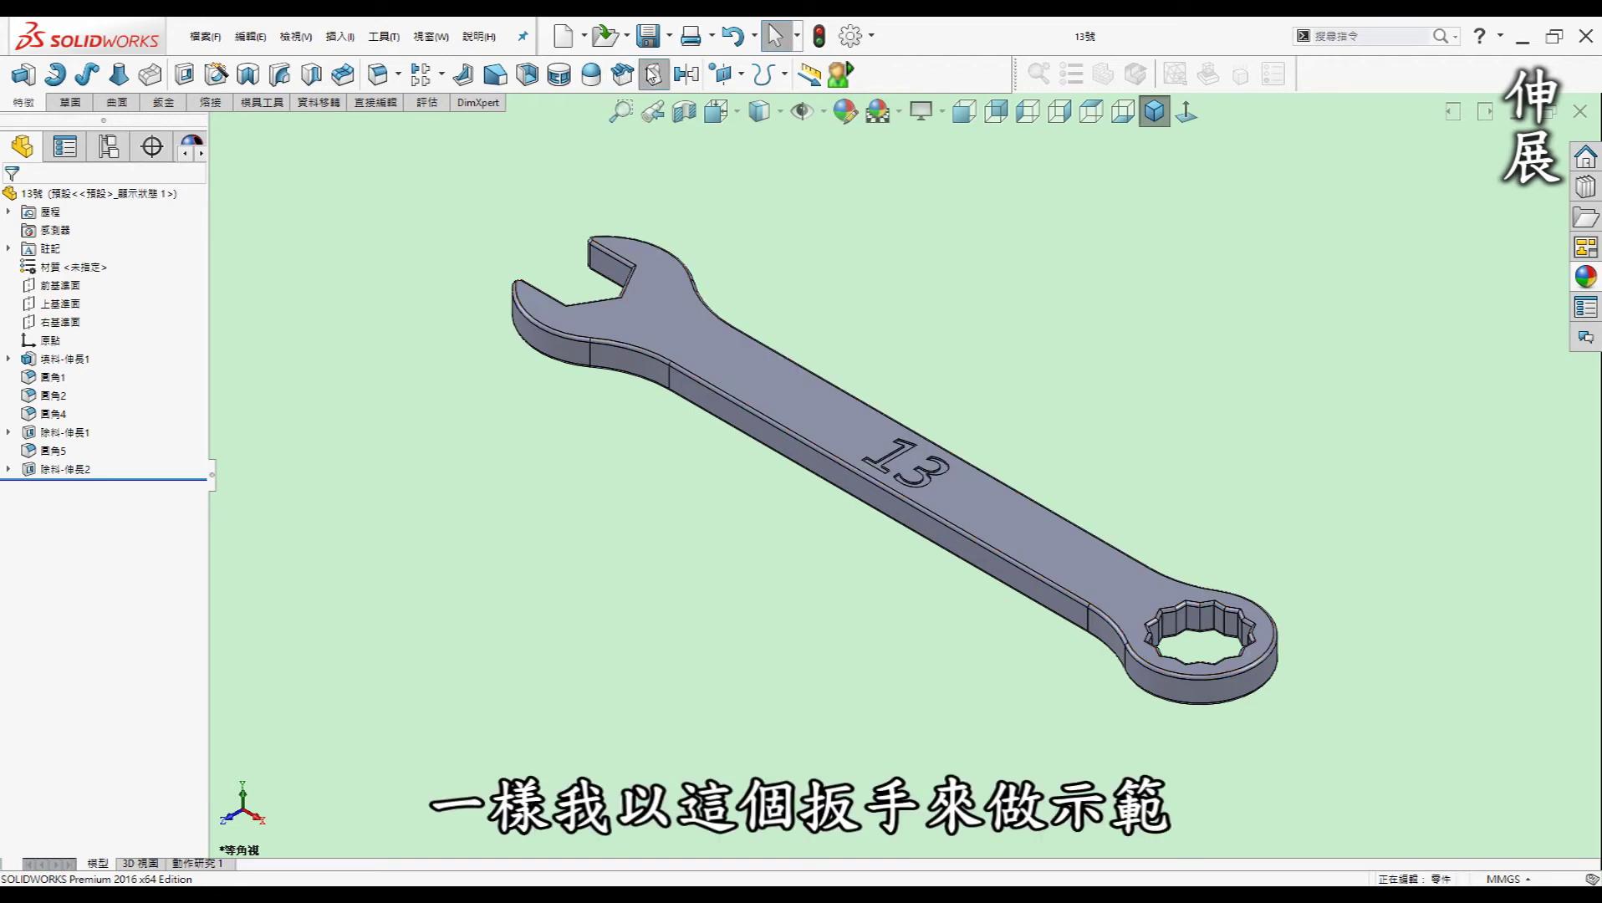
# Start a Stretching Flex on the wrench body and select trim plane 1's distance
pyautogui.click(655, 75)
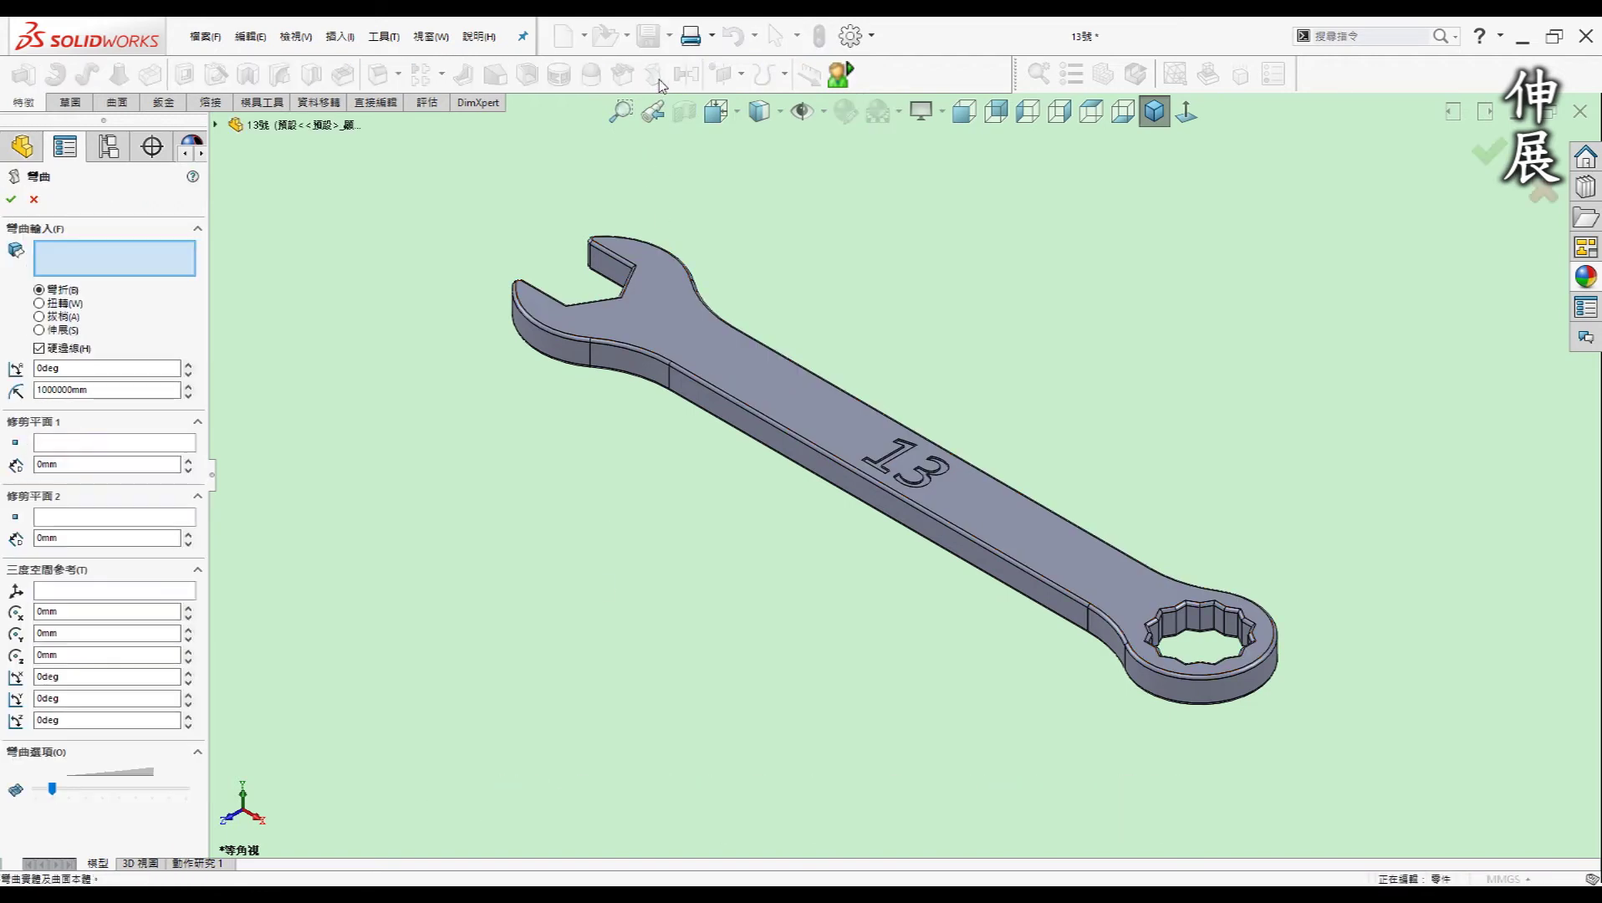
pyautogui.click(64, 331)
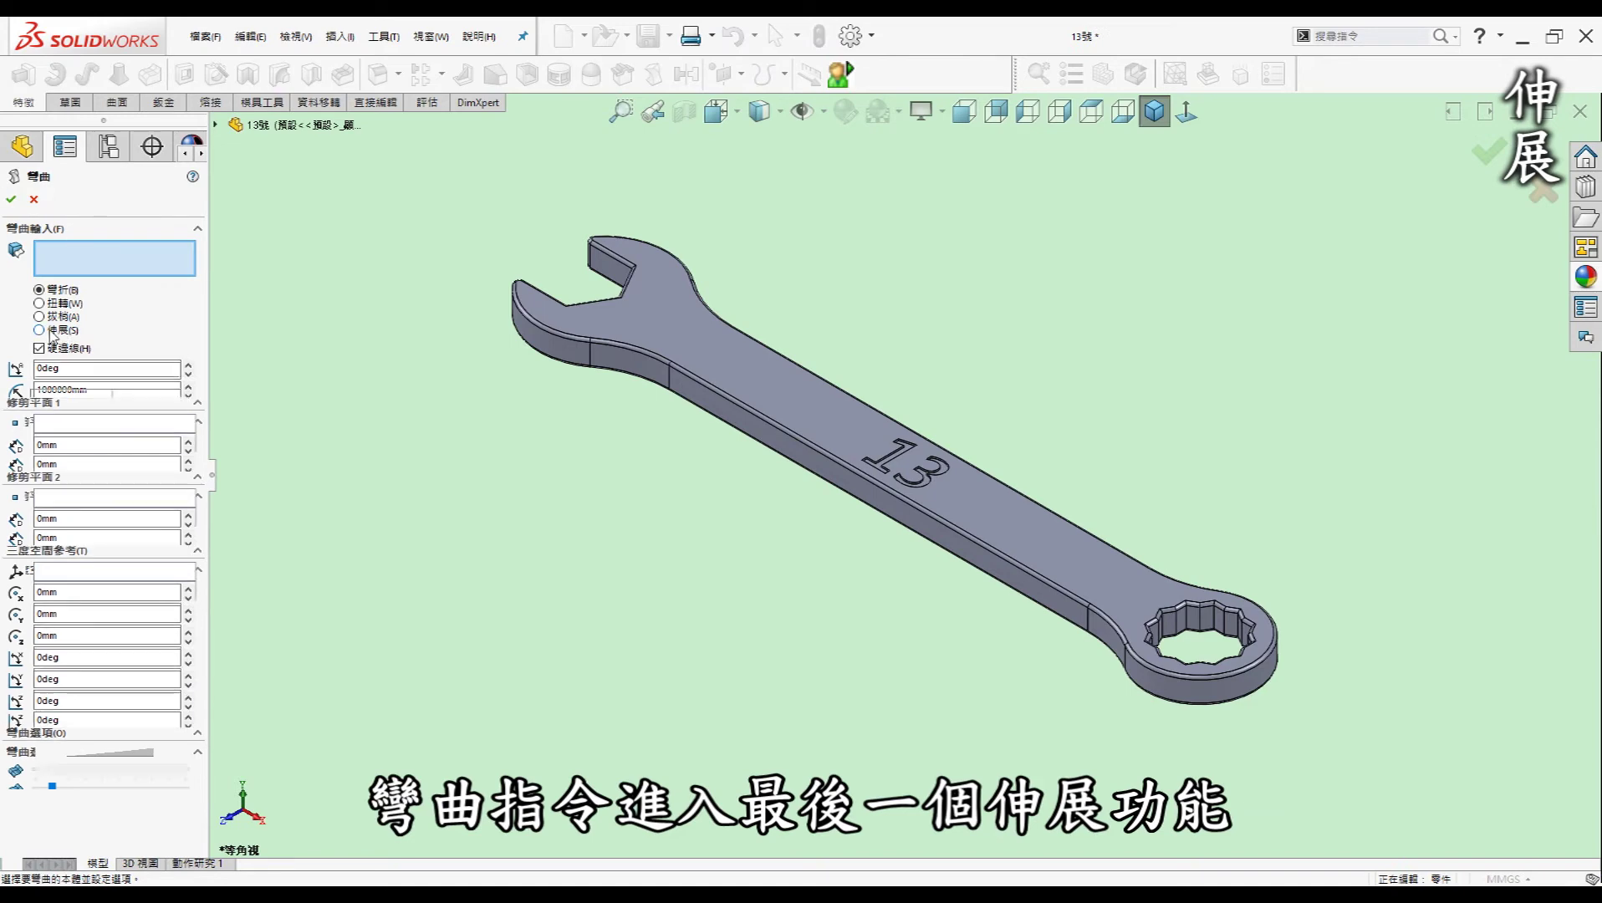
pyautogui.click(740, 380)
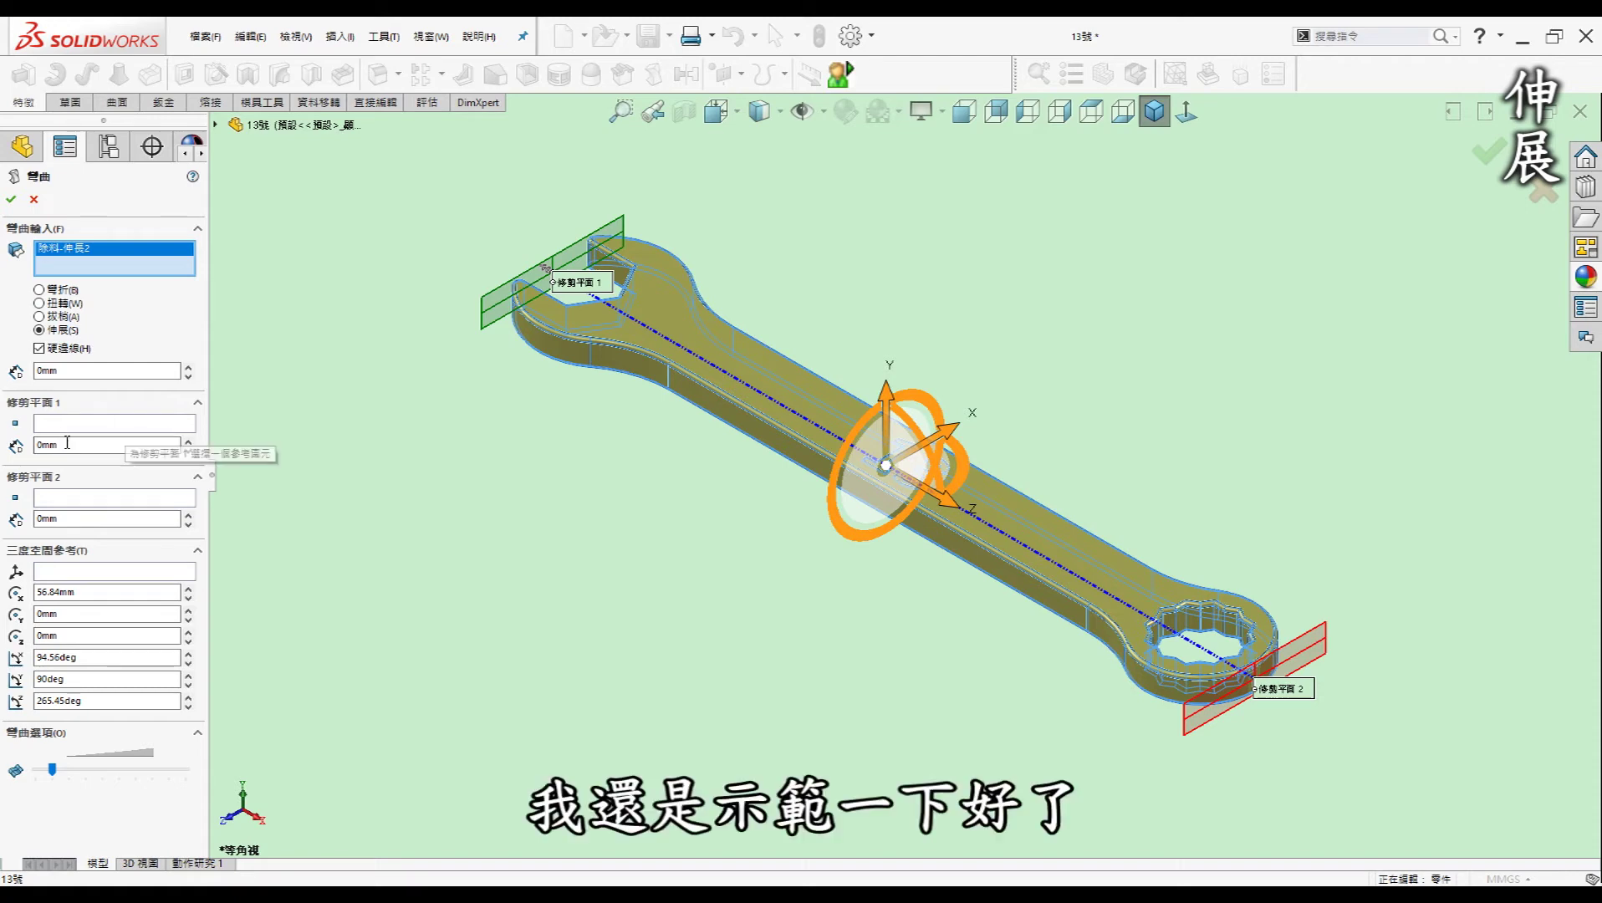
pyautogui.click(50, 444)
pyautogui.write('2')
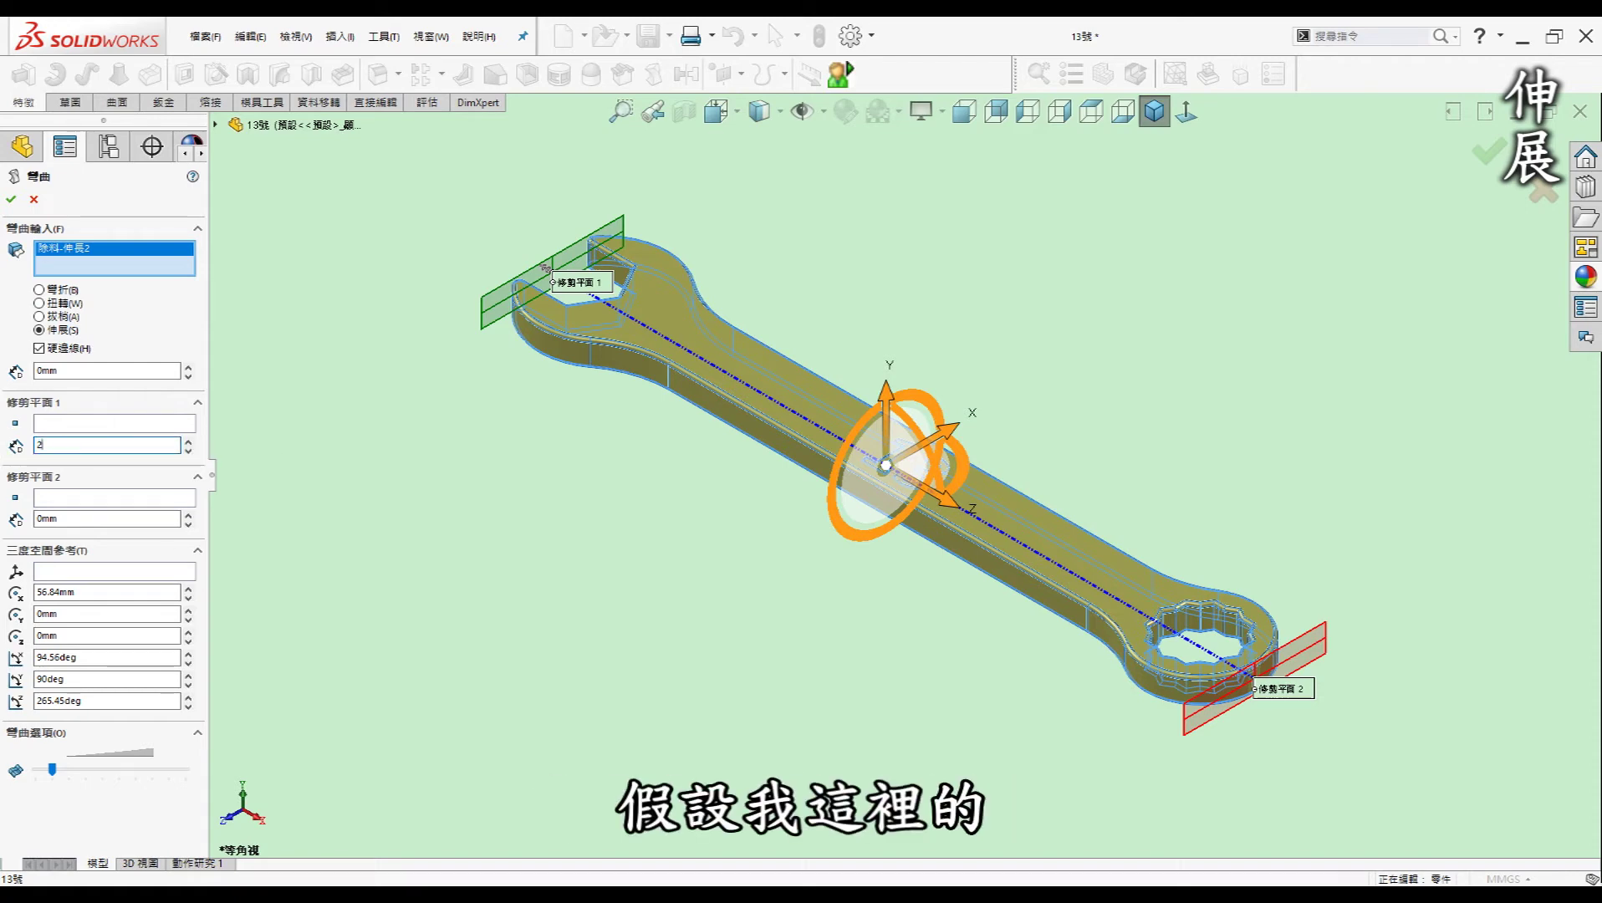
# Set both Flex trim planes 25mm in from the wrench's ends
pyautogui.write('0')
pyautogui.press('Return')
pyautogui.click(77, 520)
pyautogui.write('20')
pyautogui.press('Return')
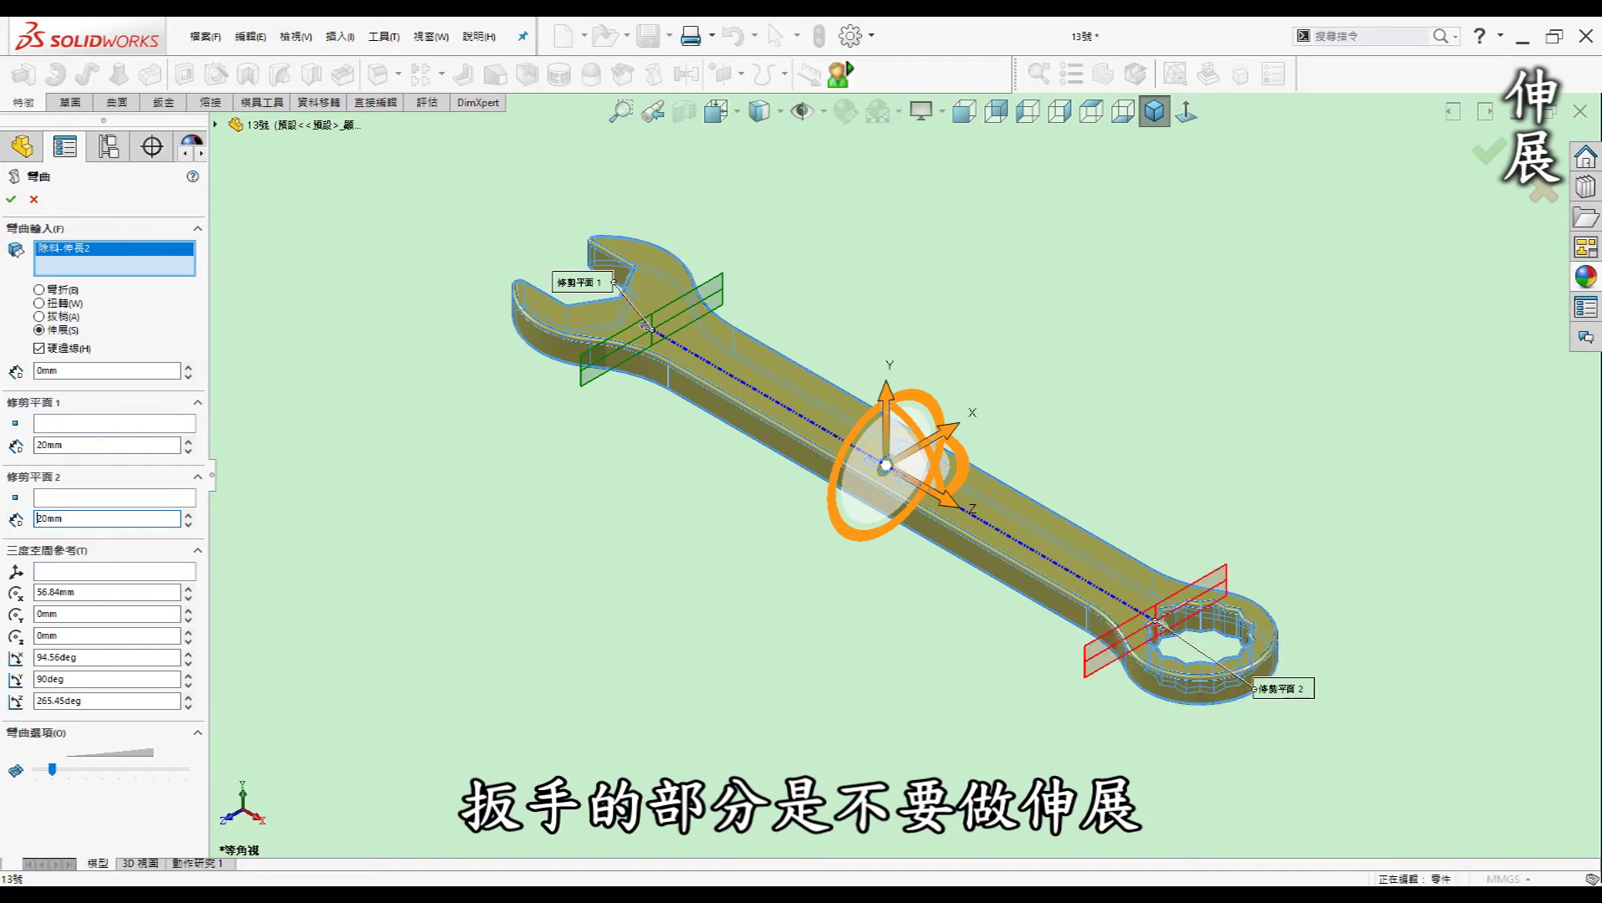
pyautogui.write('25')
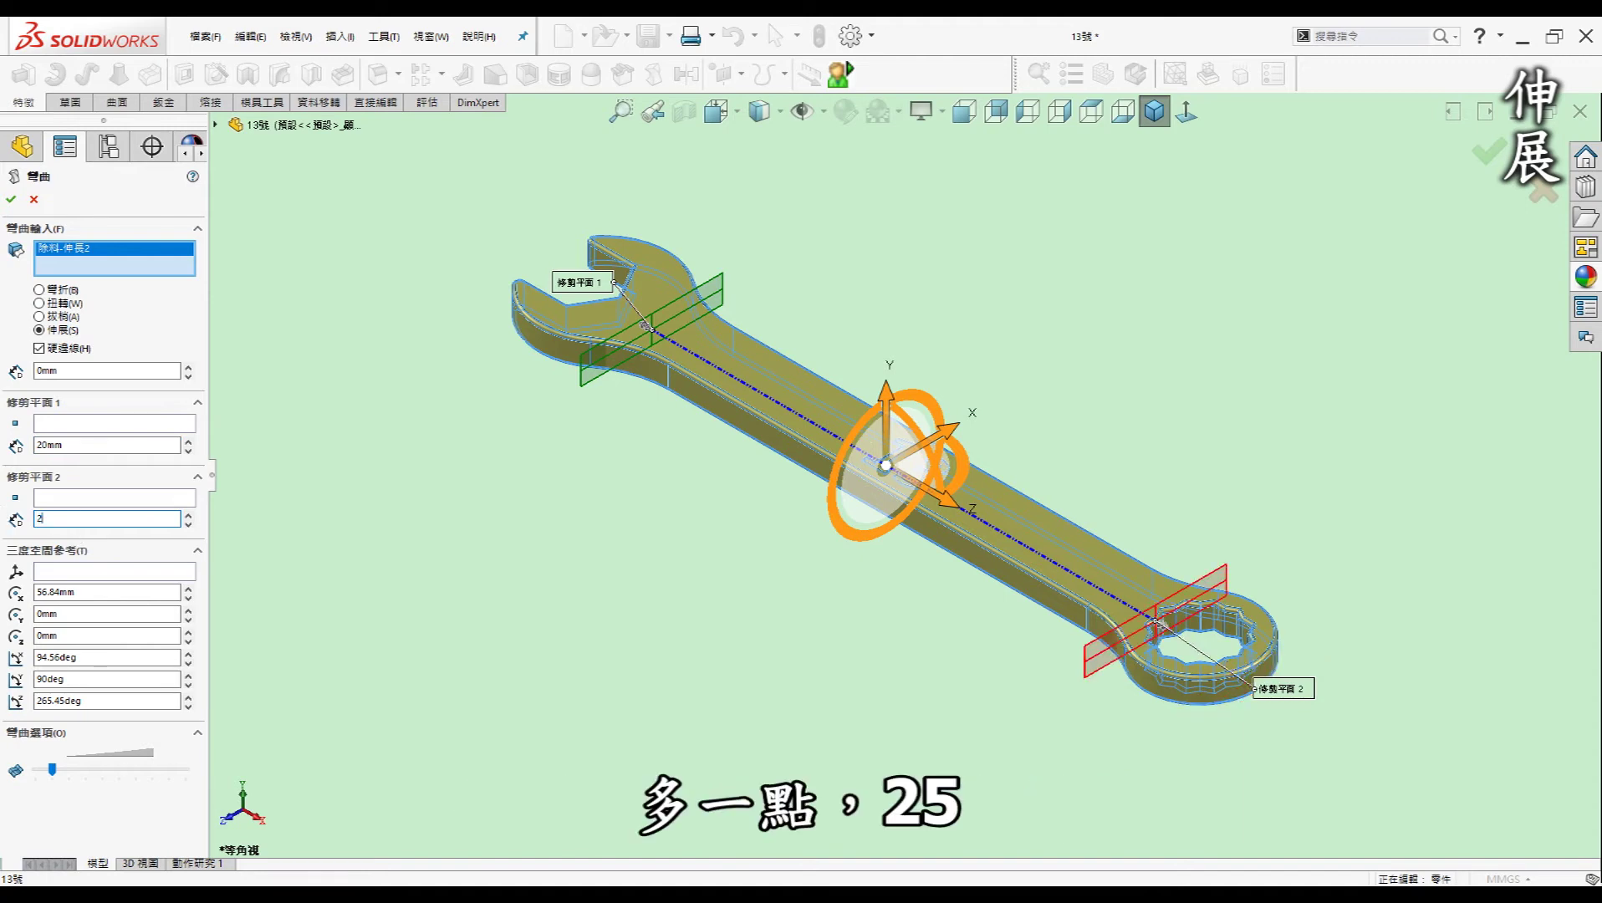
pyautogui.press('Return')
pyautogui.click(77, 445)
pyautogui.write('25mm')
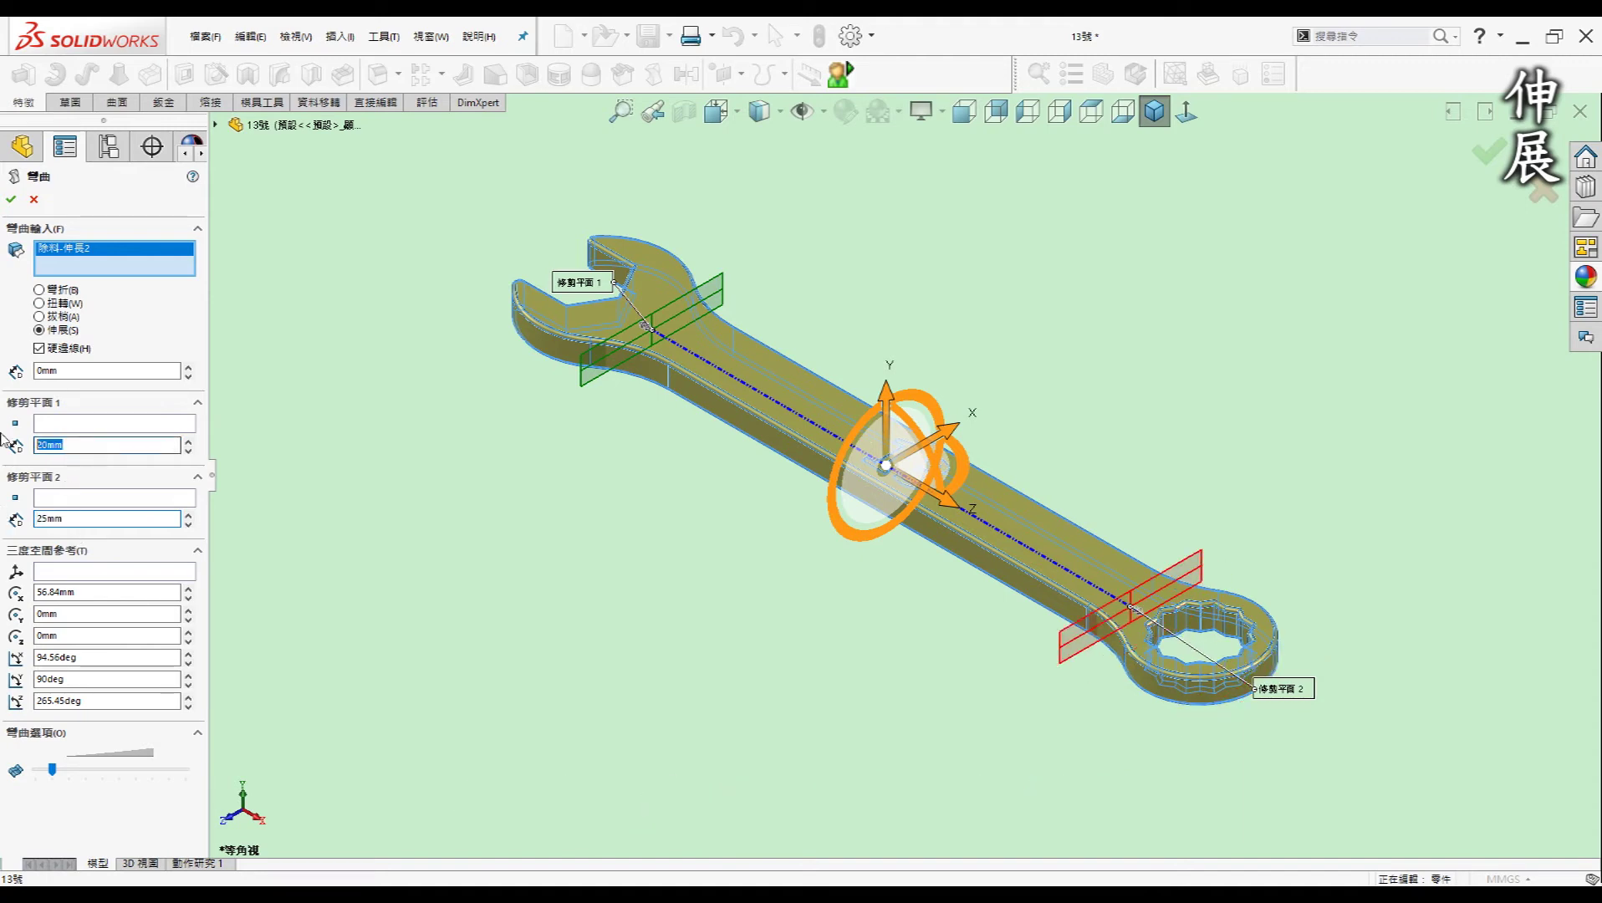
pyautogui.press('Return')
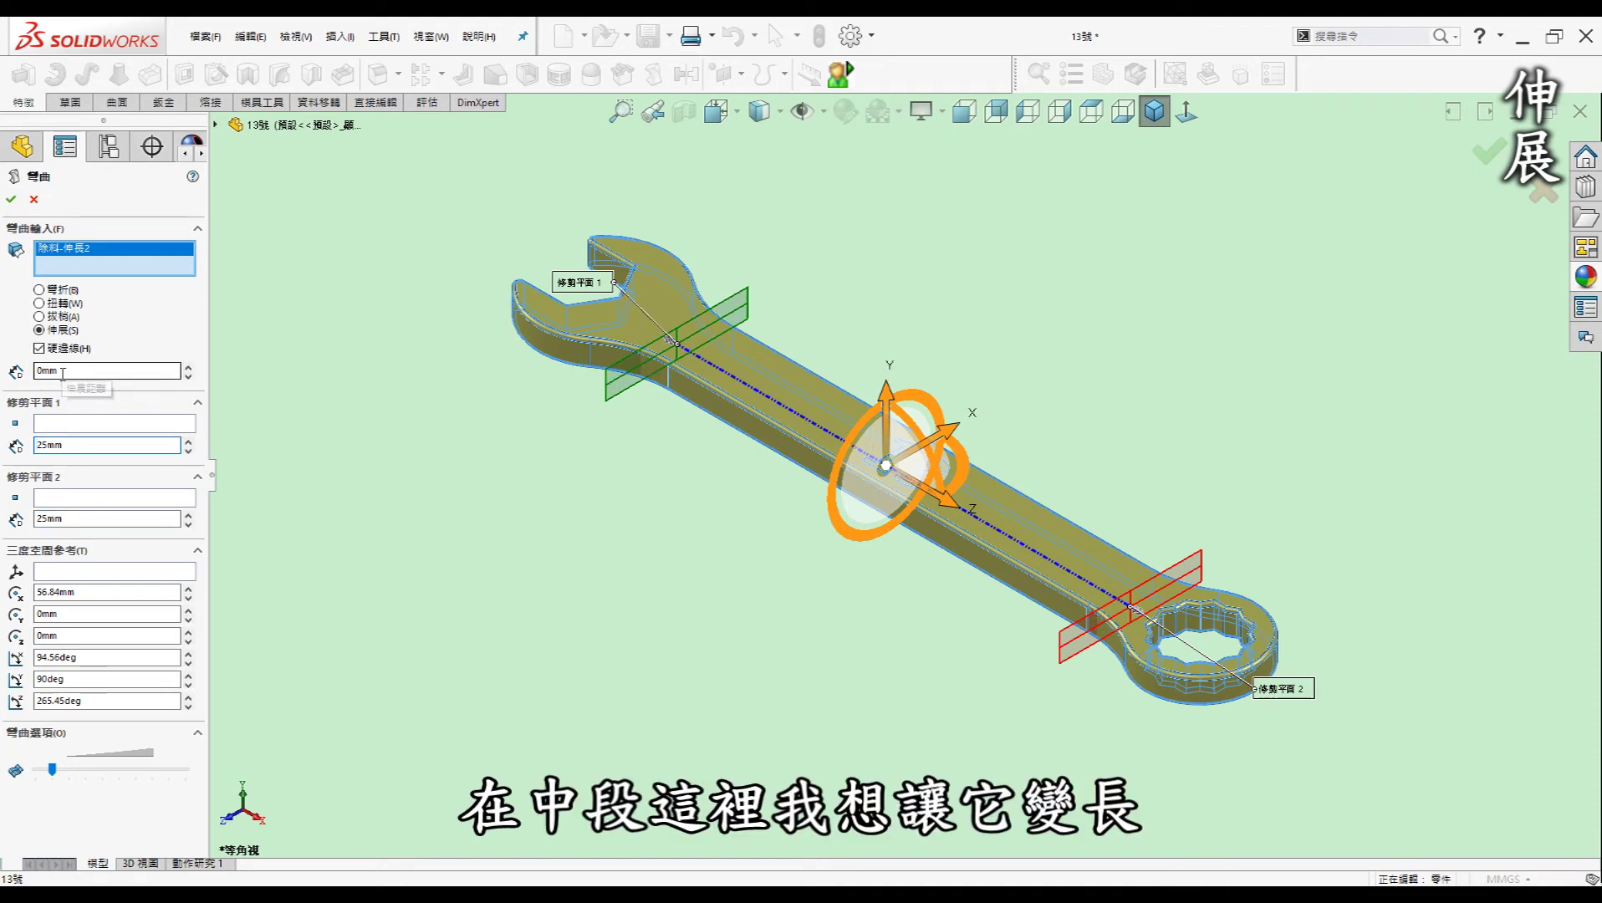
# Set the Flex stretch distance to 100mm and fit the stretched wrench in view
pyautogui.moveTo(59, 370); pyautogui.dragTo(3, 364)
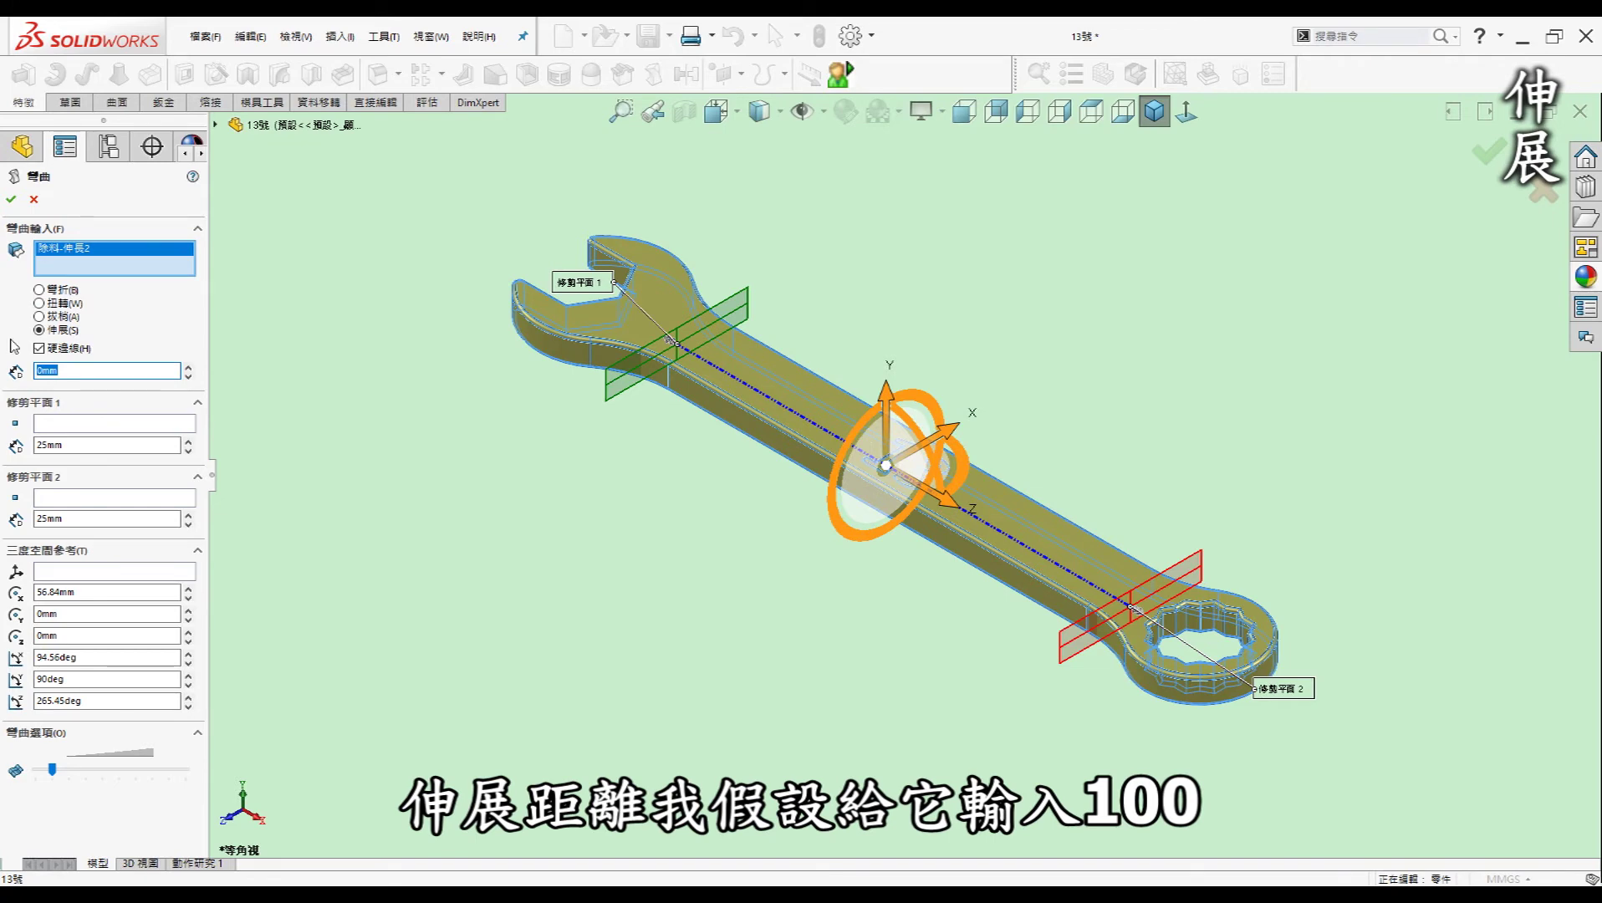
pyautogui.write('10')
pyautogui.press('Return')
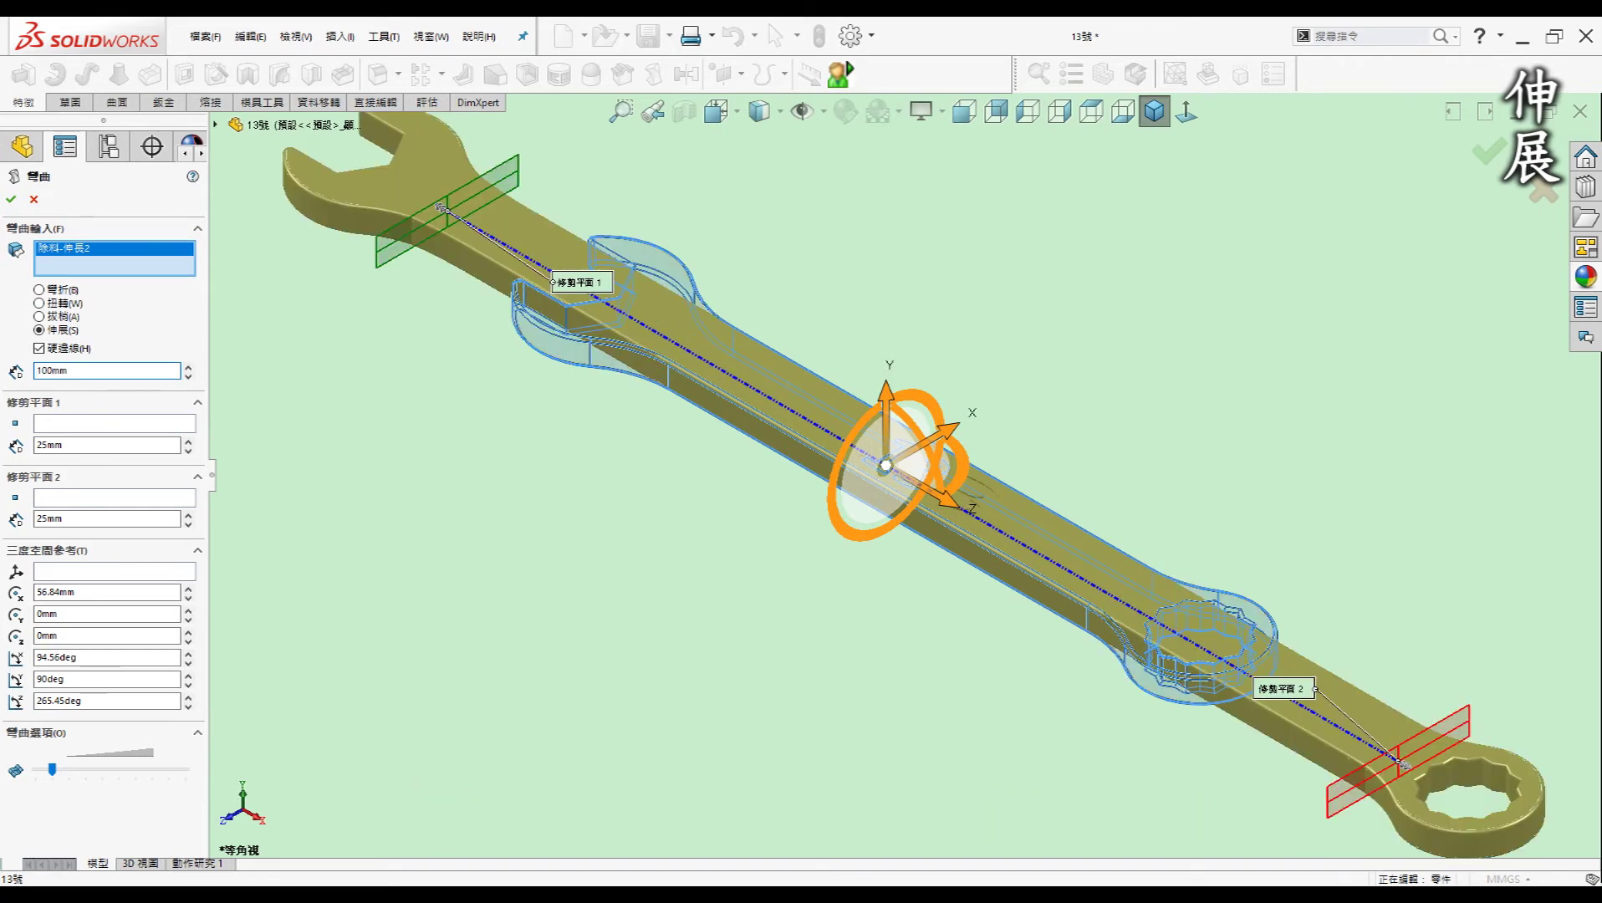
pyautogui.press('f')
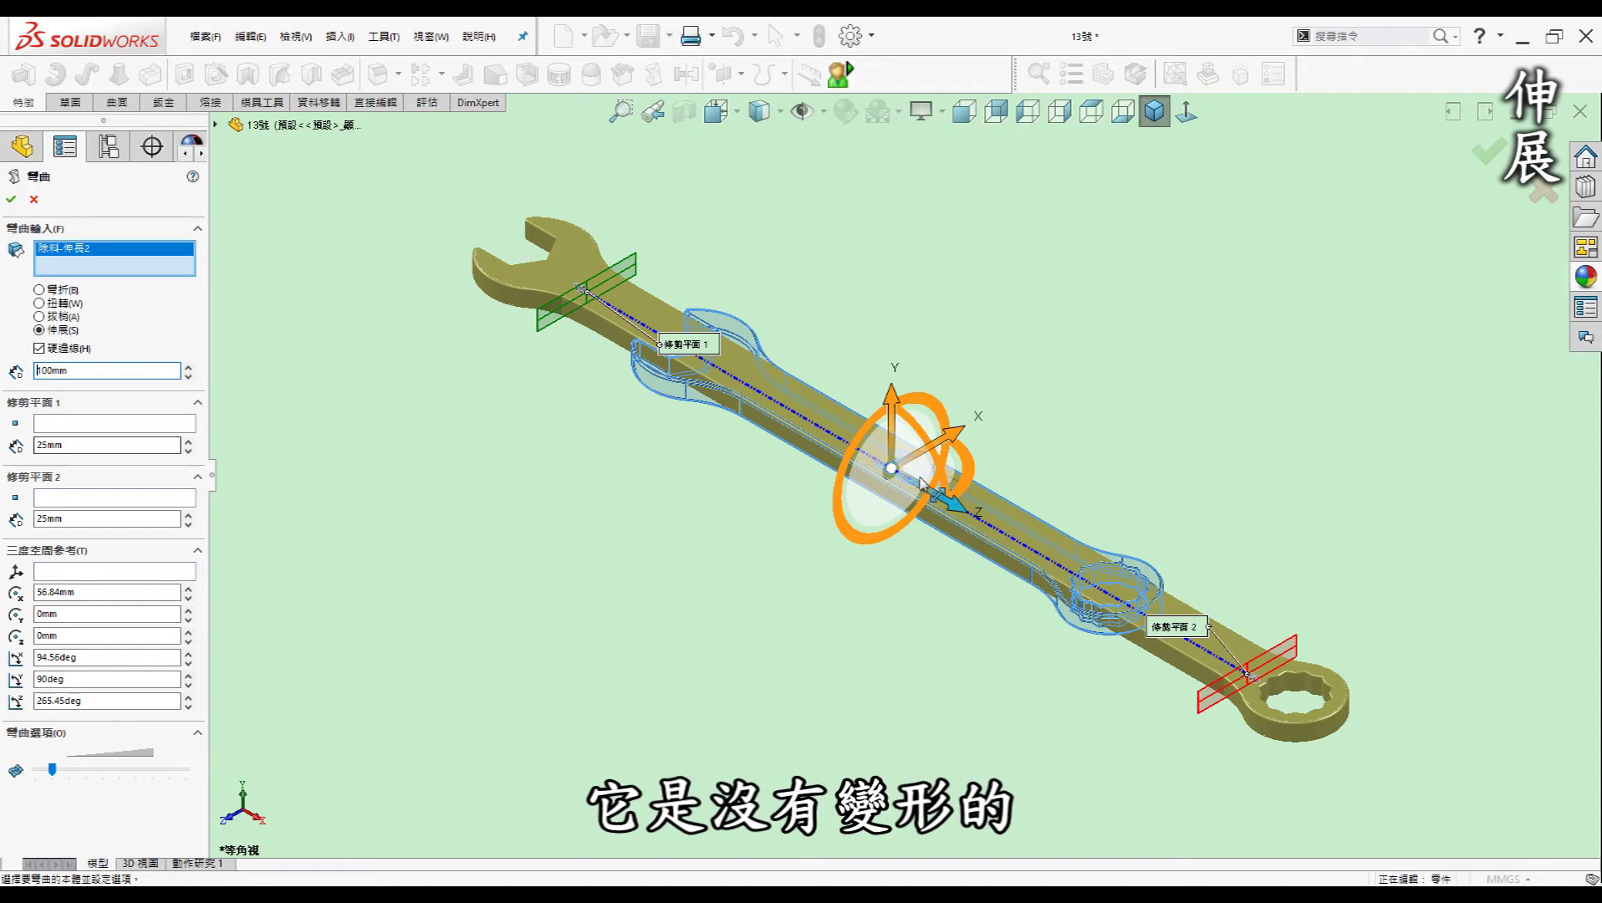
# Zoom in to inspect the wrench's engraved 13 marking
pyautogui.scroll(-4, 915, 481)
pyautogui.scroll(-2, 907, 492)
pyautogui.scroll(-2, 905, 493)
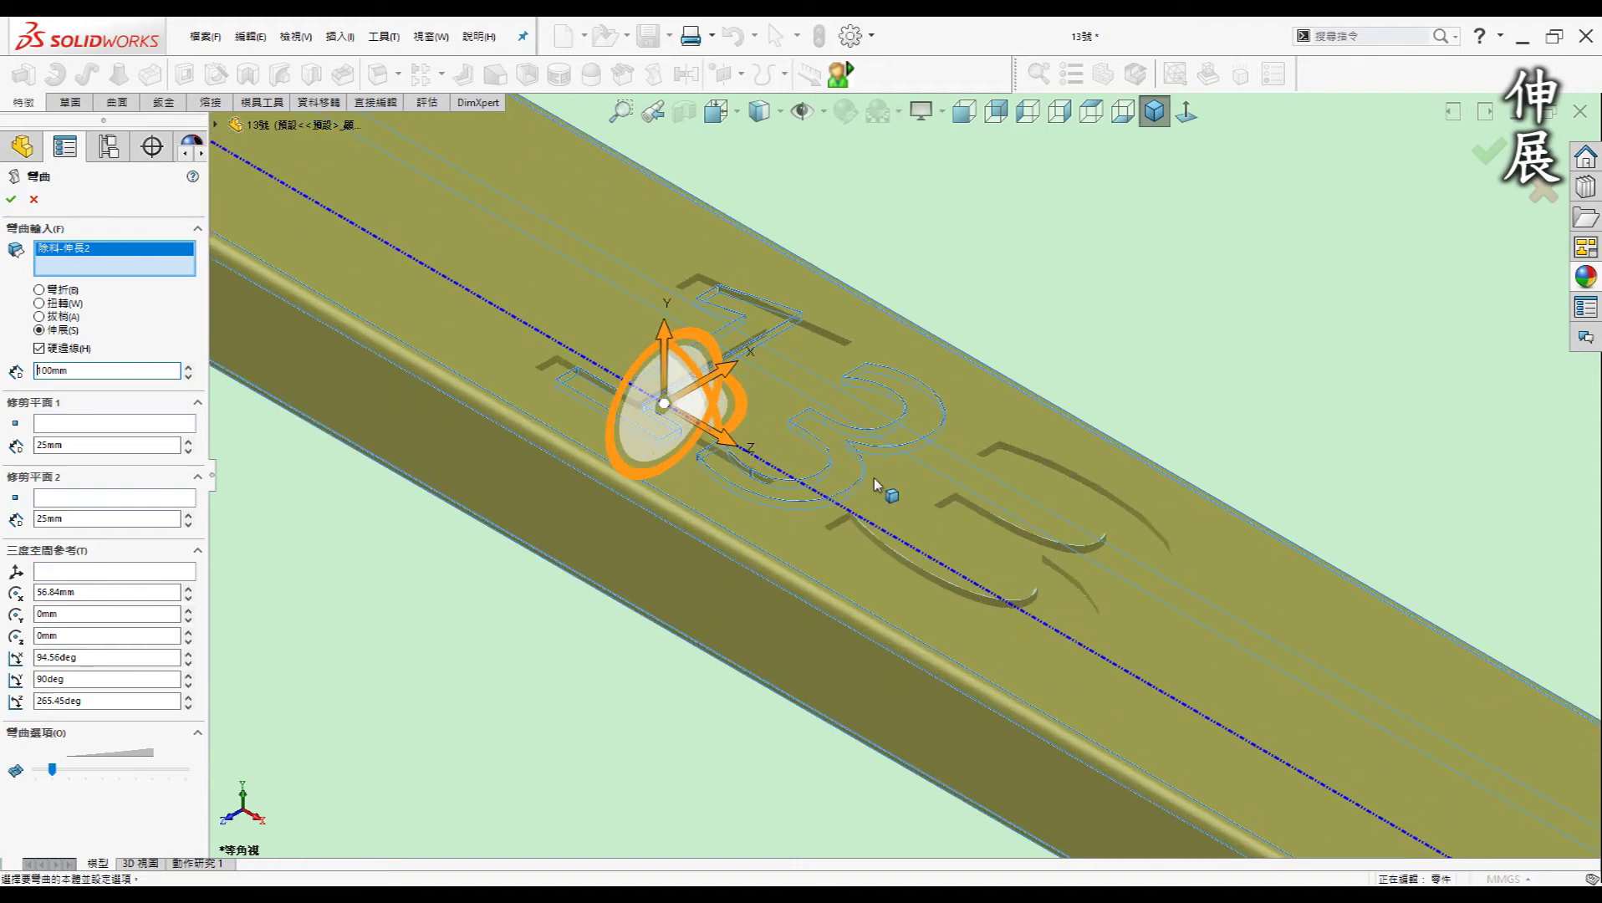
pyautogui.scroll(3, 821, 346)
pyautogui.scroll(1, 822, 345)
# Cancel the Flex stretch, leaving the wrench at its original length
pyautogui.press('f')
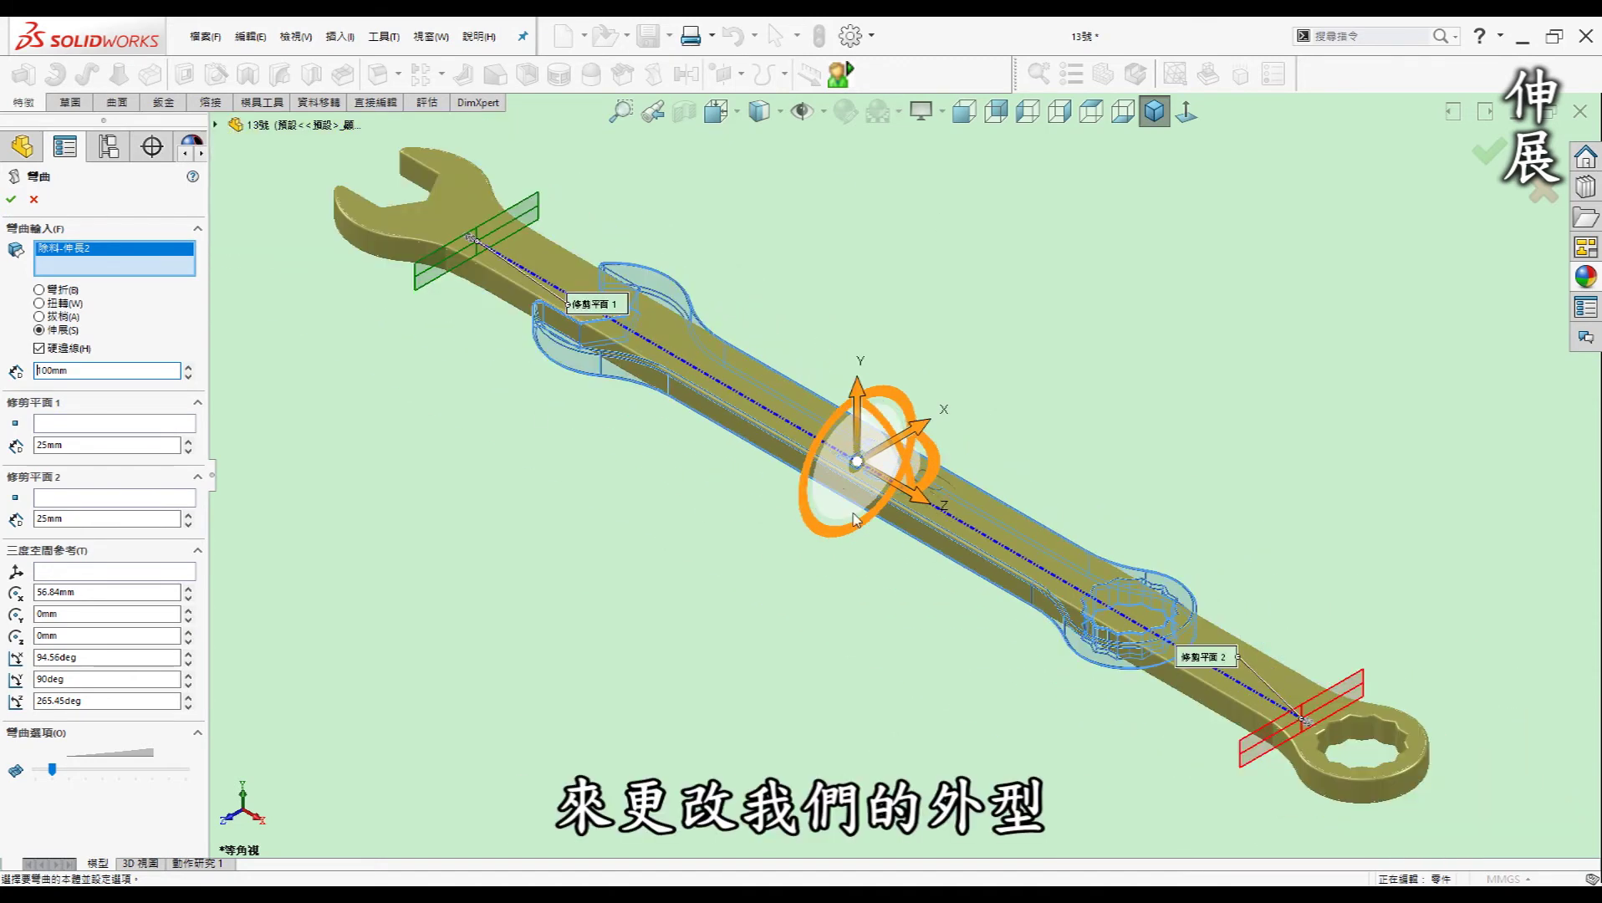
pyautogui.click(34, 199)
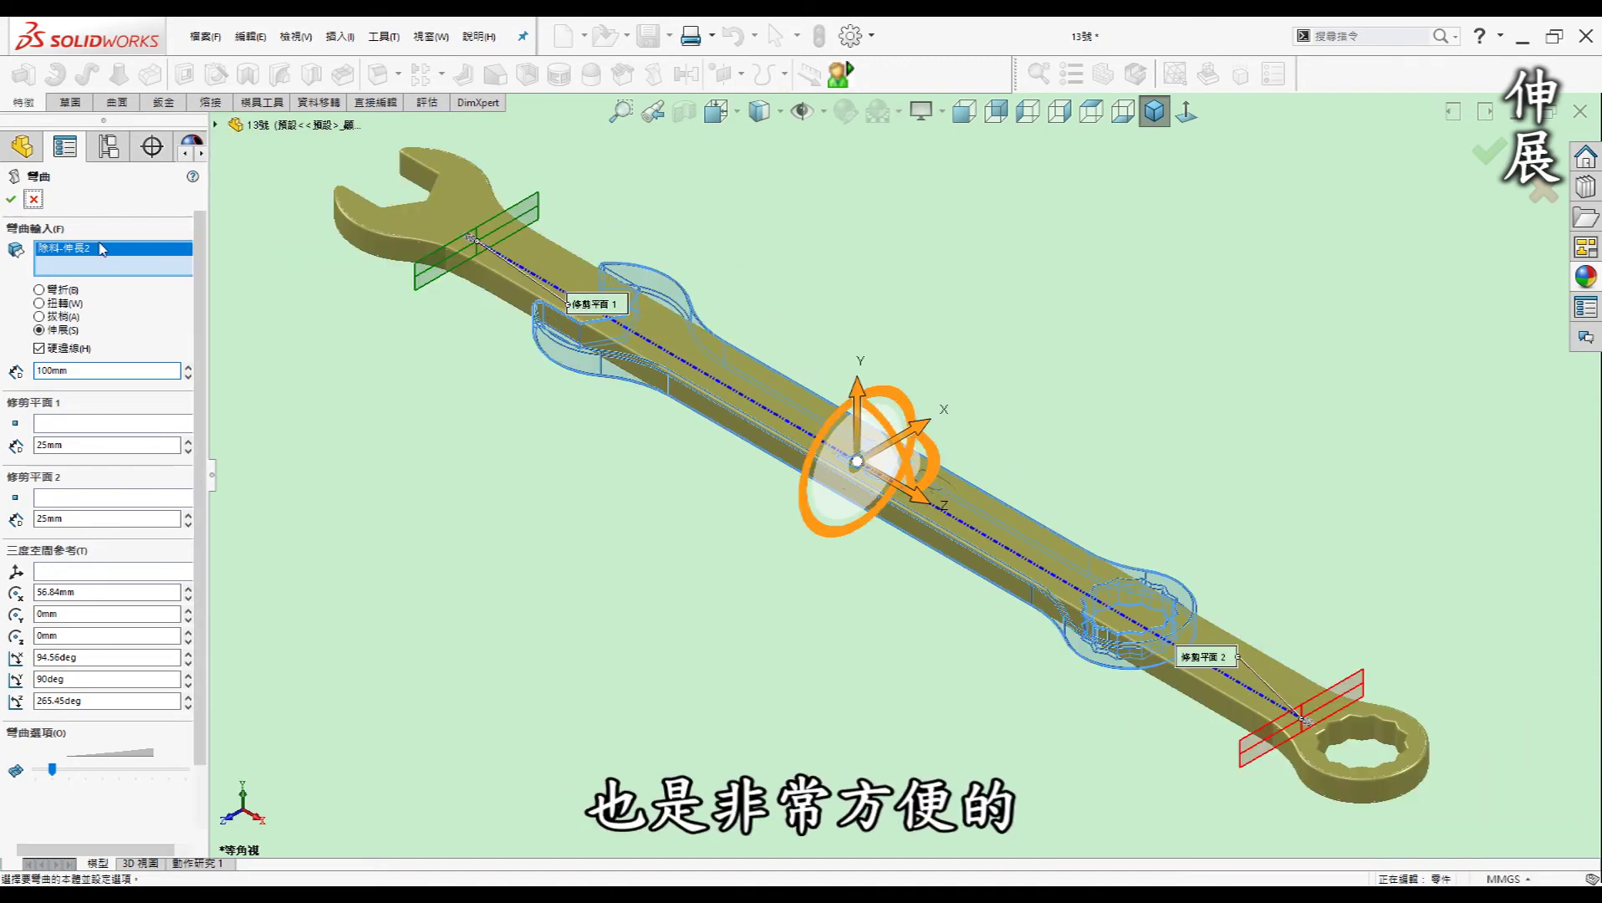
pyautogui.hotkey('ctrl', 'Tab')
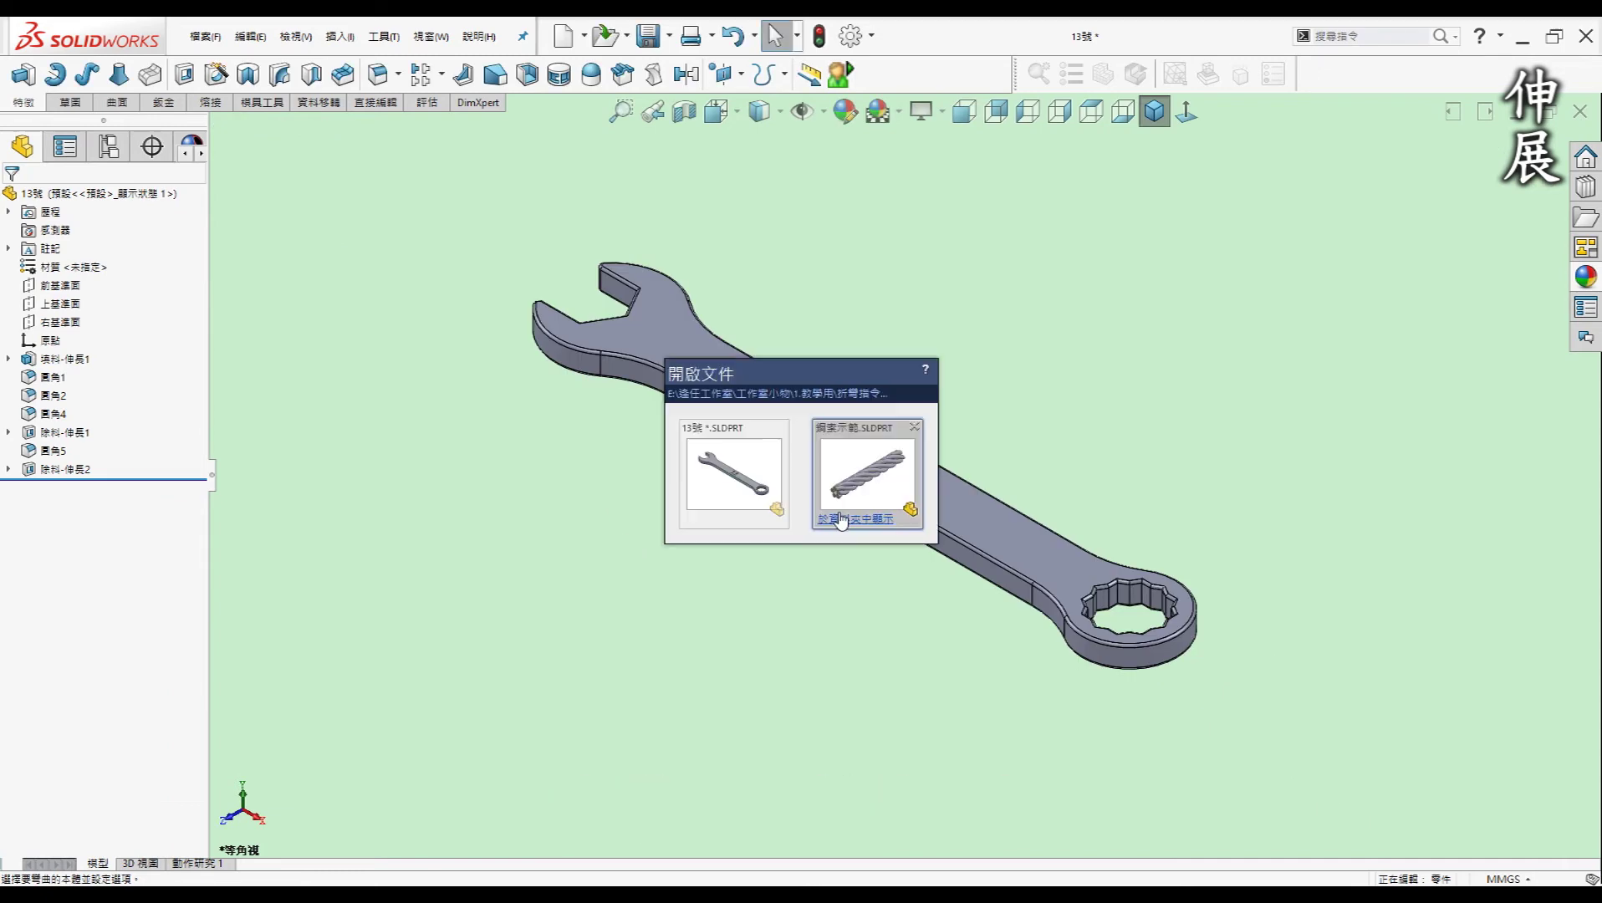
# Switch to the rope part and show it fitted in isometric view
pyautogui.click(847, 468)
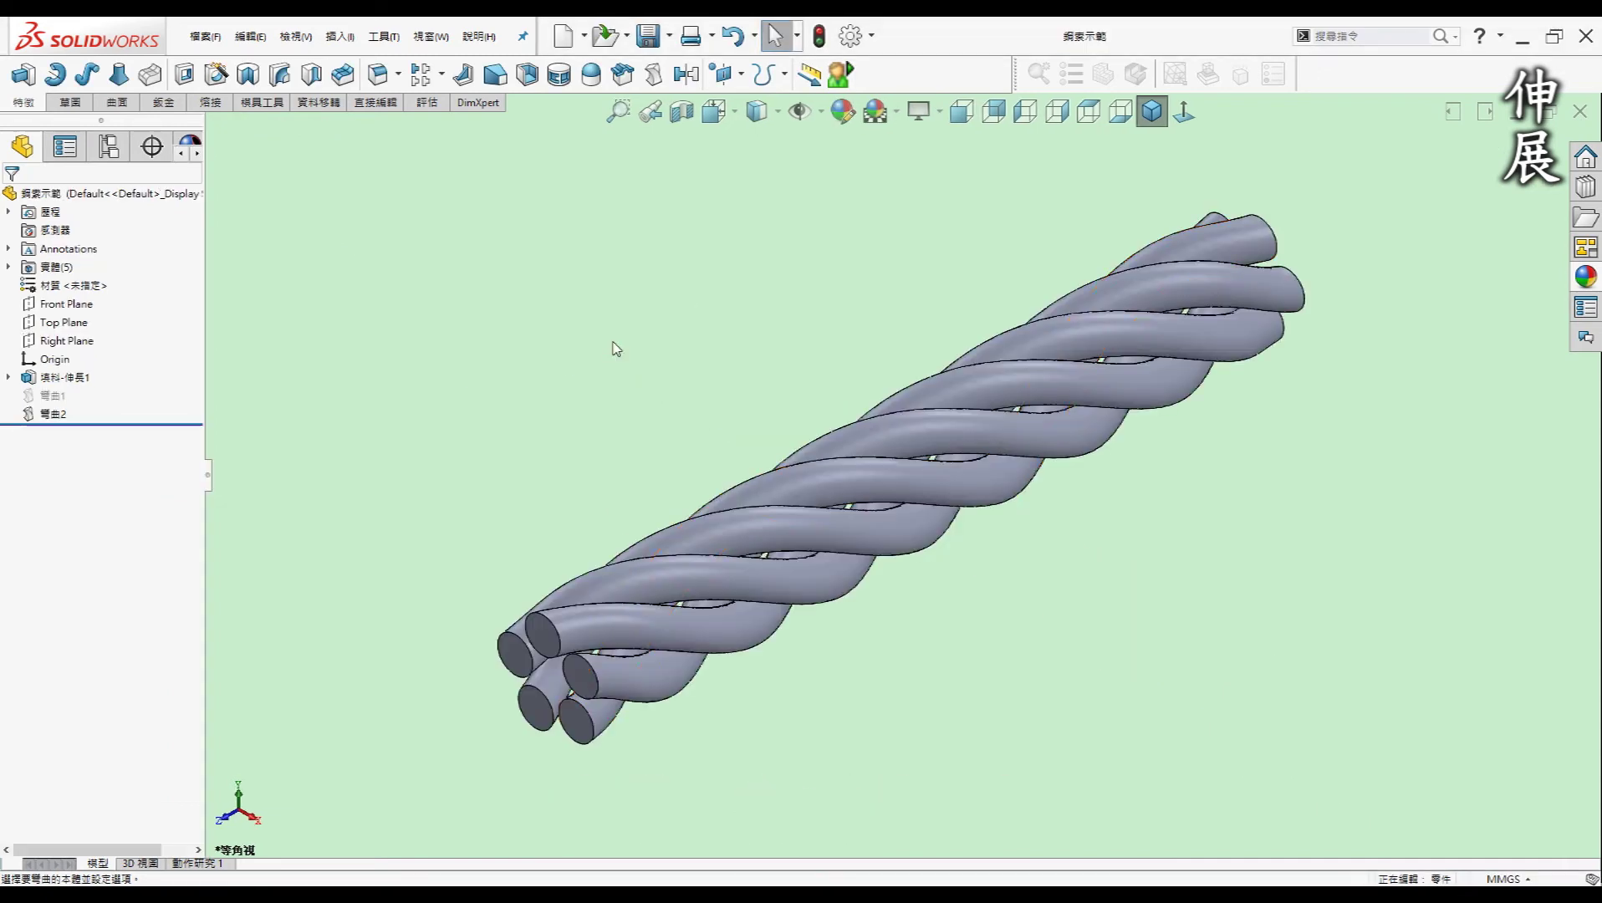
pyautogui.press('z')
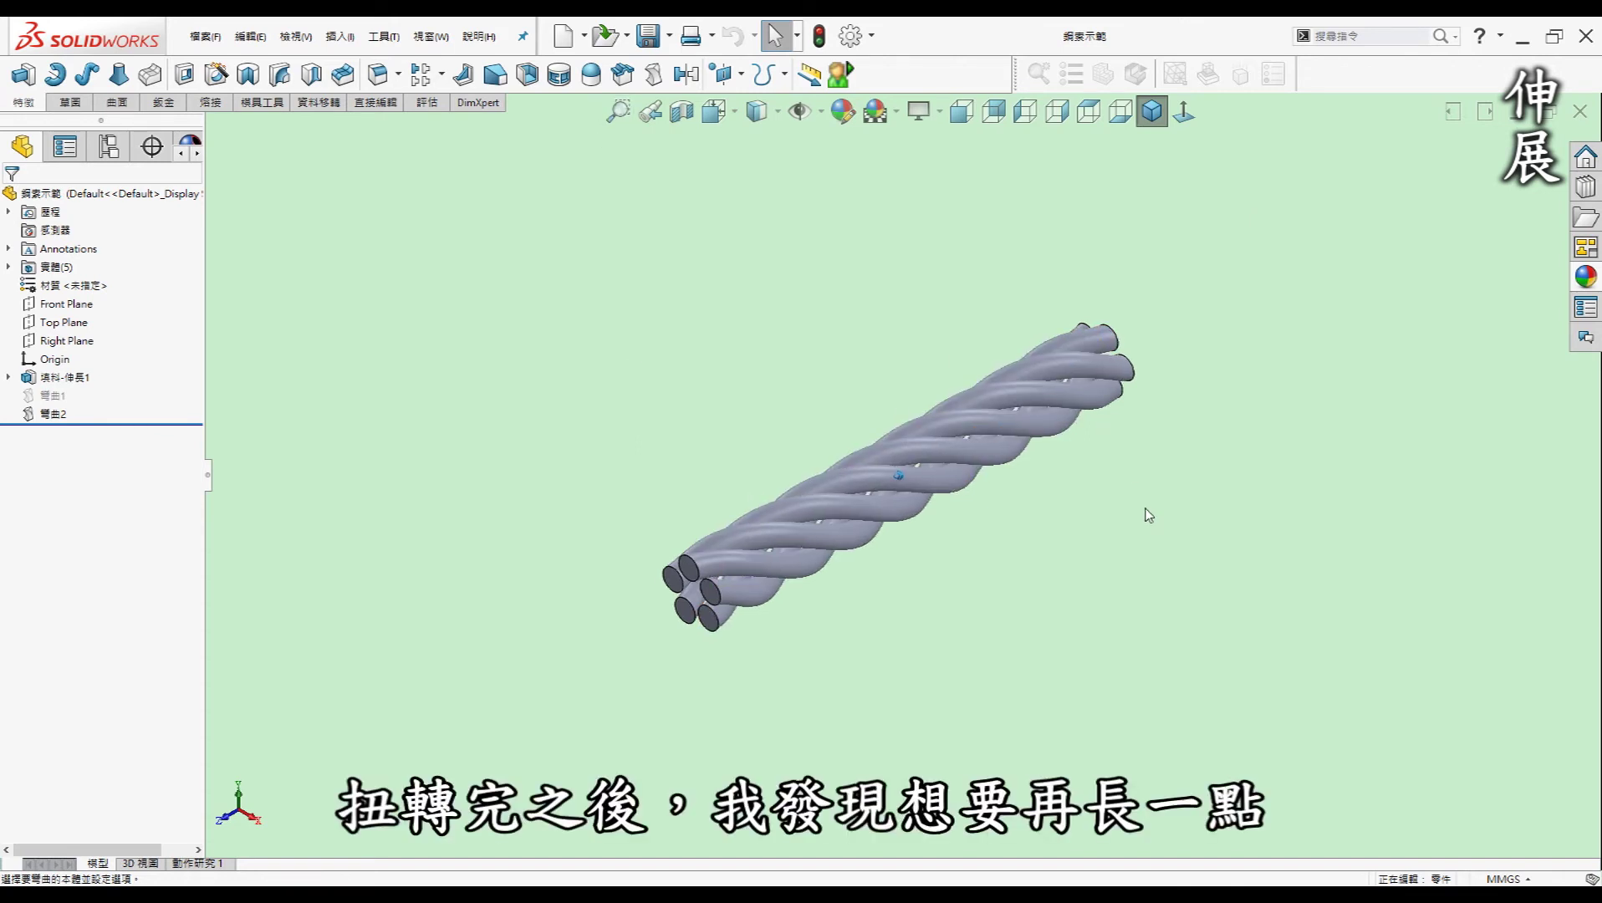
pyautogui.press('Left')
pyautogui.press('Left')
pyautogui.press('Left')
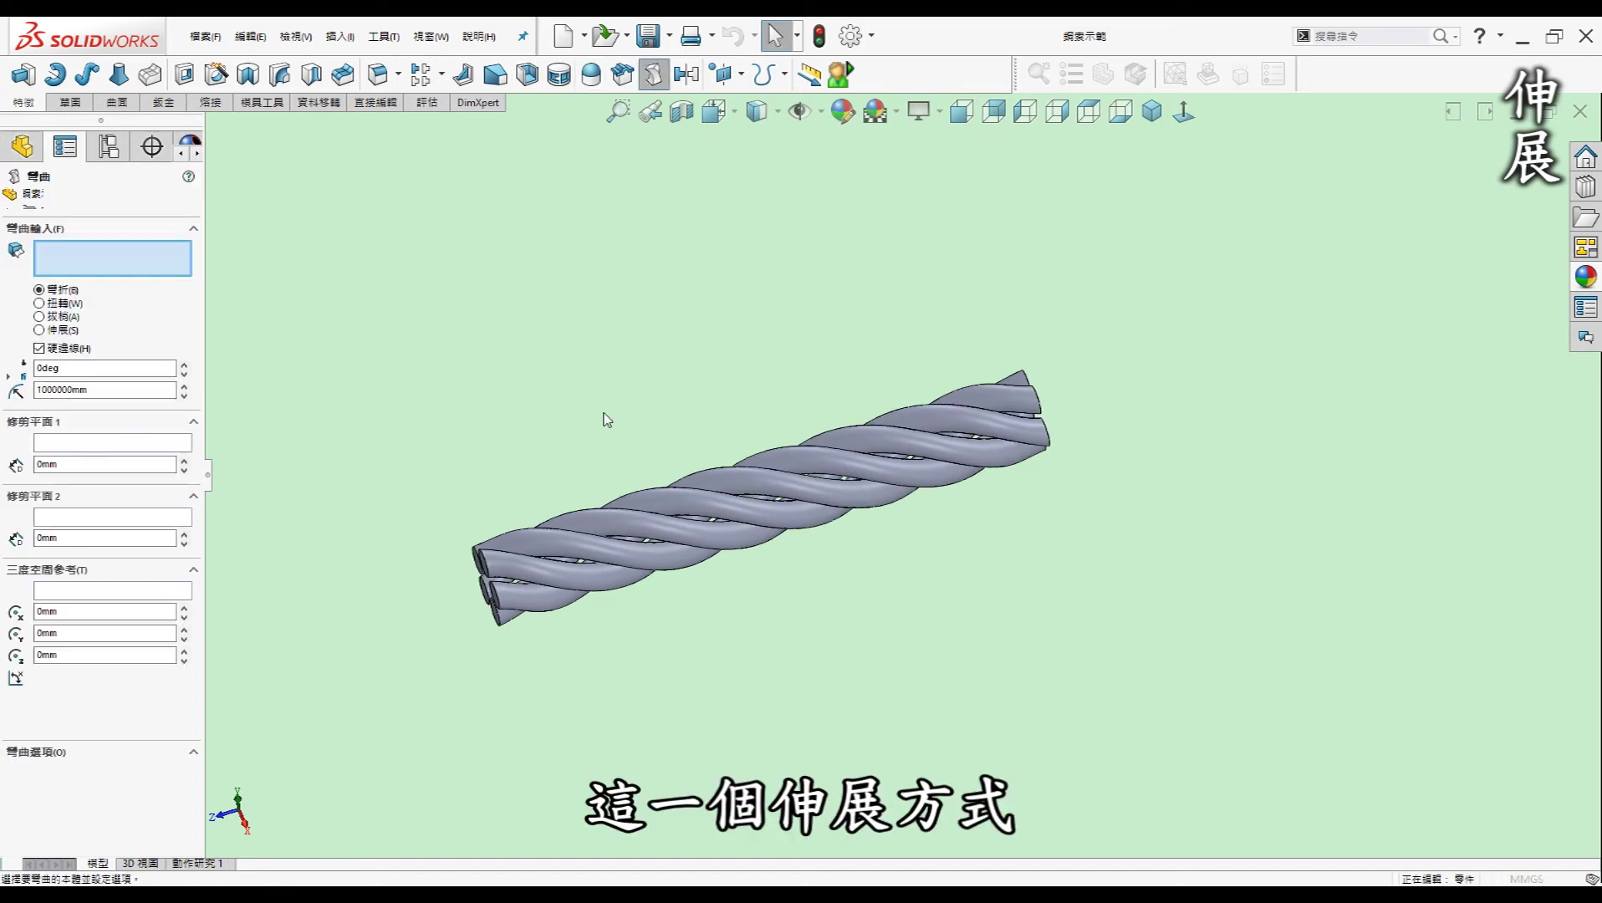
# Select all five rope rod bodies for the Flex
pyautogui.click(644, 571)
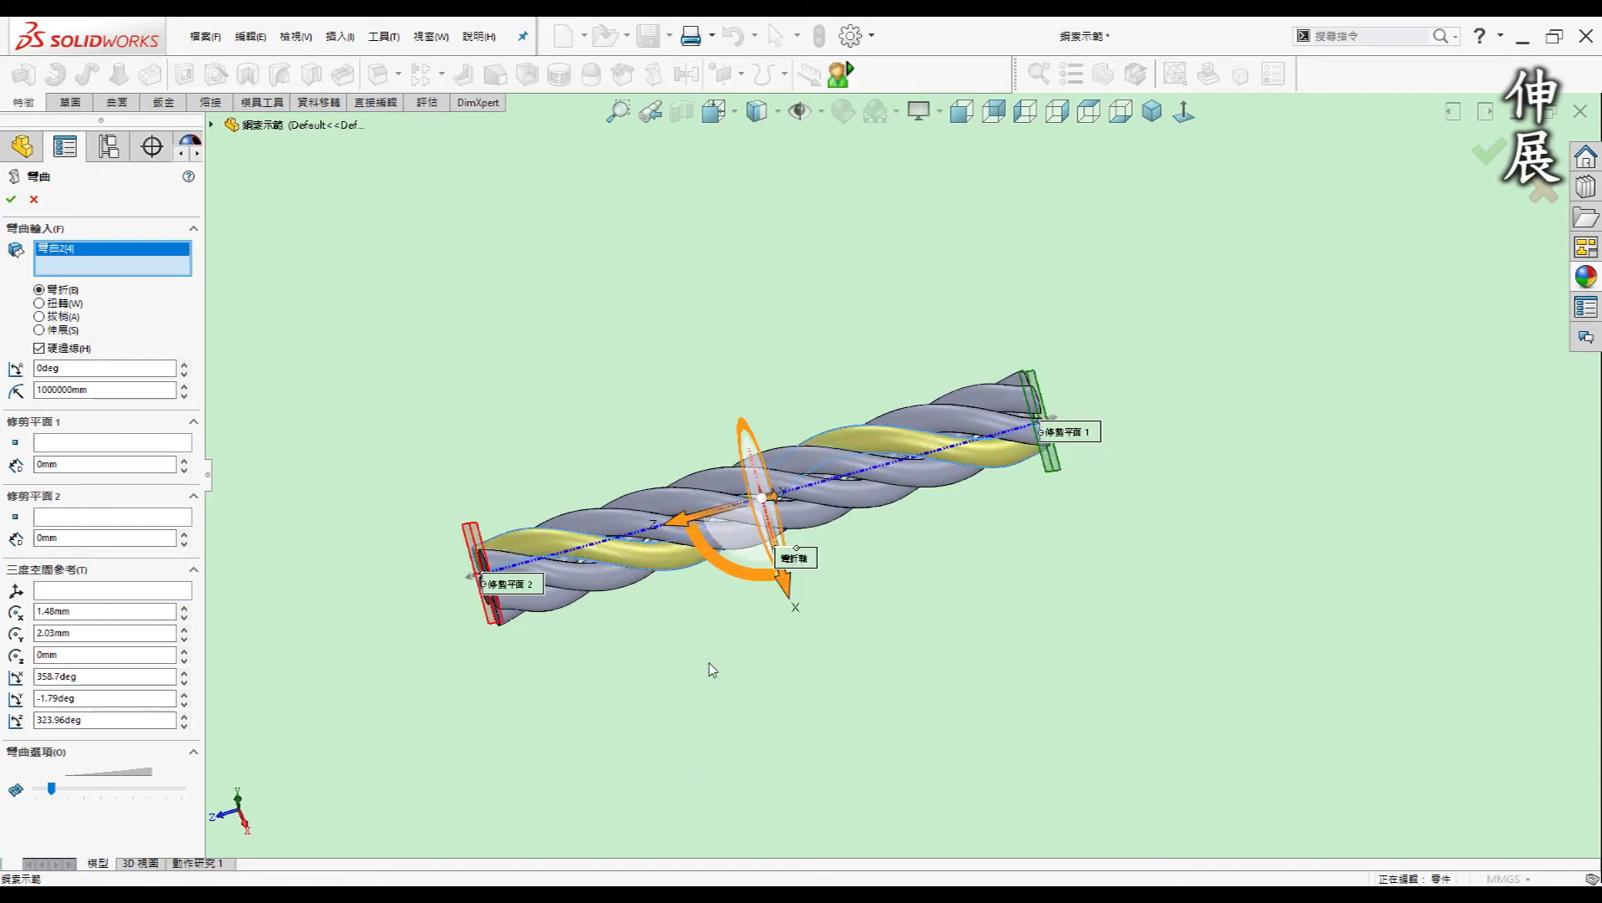
pyautogui.scroll(-2, 704, 646)
pyautogui.scroll(-2, 686, 607)
pyautogui.scroll(-2, 681, 568)
pyautogui.click(672, 501)
pyautogui.click(556, 551)
pyautogui.scroll(-3, 569, 559)
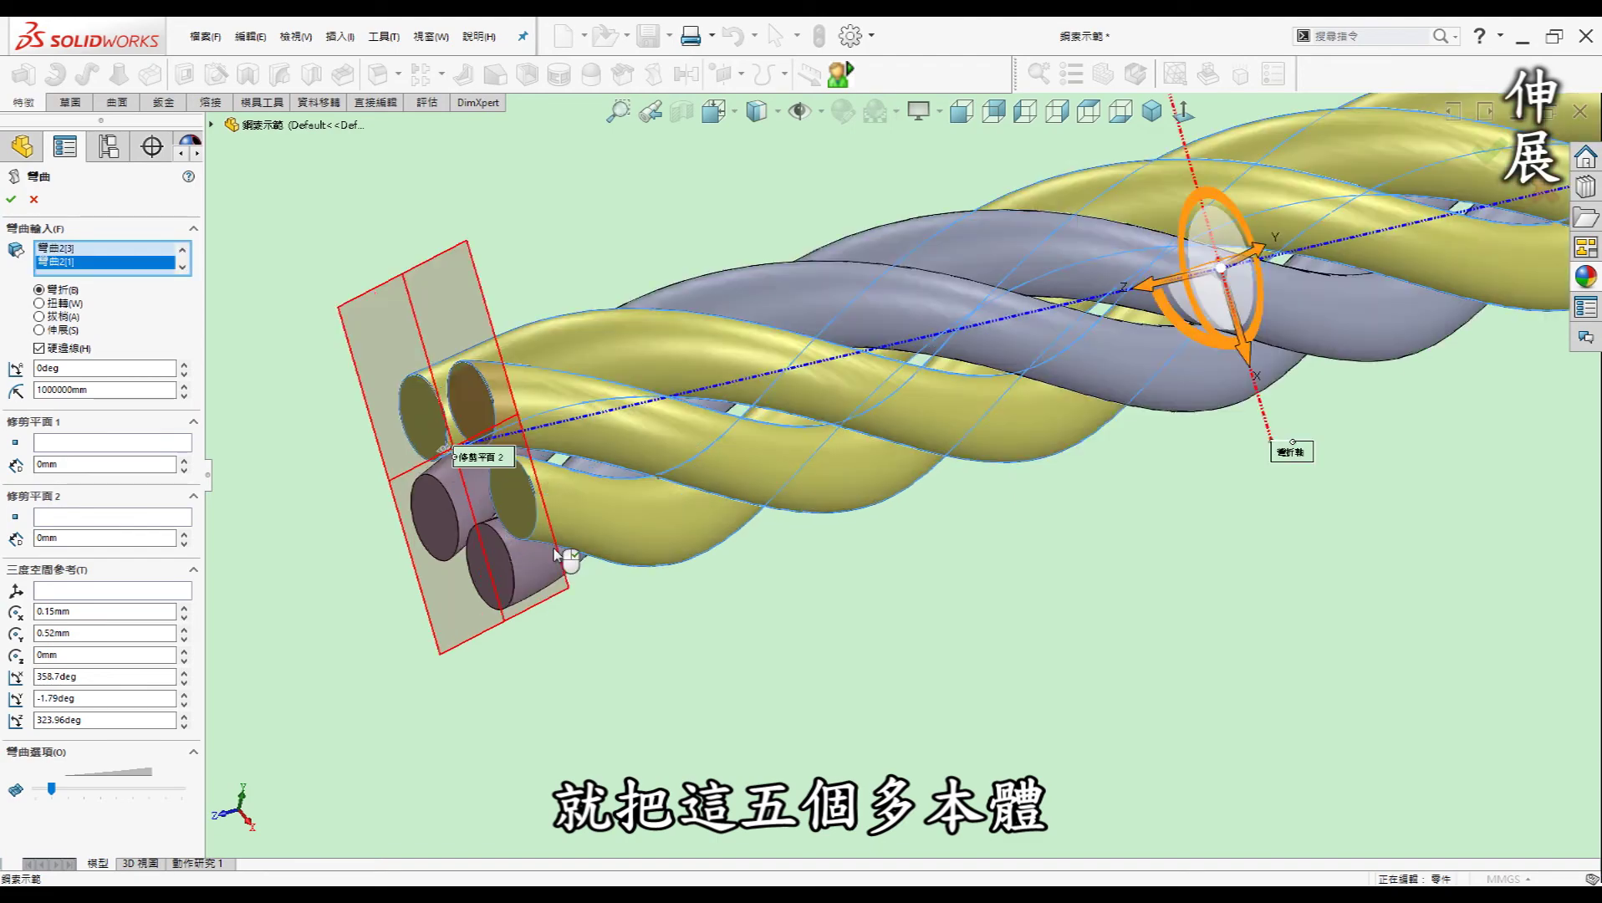
pyautogui.scroll(-2, 556, 554)
pyautogui.click(430, 506)
pyautogui.click(554, 596)
pyautogui.scroll(3, 919, 535)
pyautogui.scroll(3, 1040, 518)
pyautogui.scroll(2, 1033, 493)
pyautogui.keyDown('ctrl'); pyautogui.moveTo(1026, 475); pyautogui.dragTo(959, 484, button='middle'); pyautogui.keyUp('ctrl')
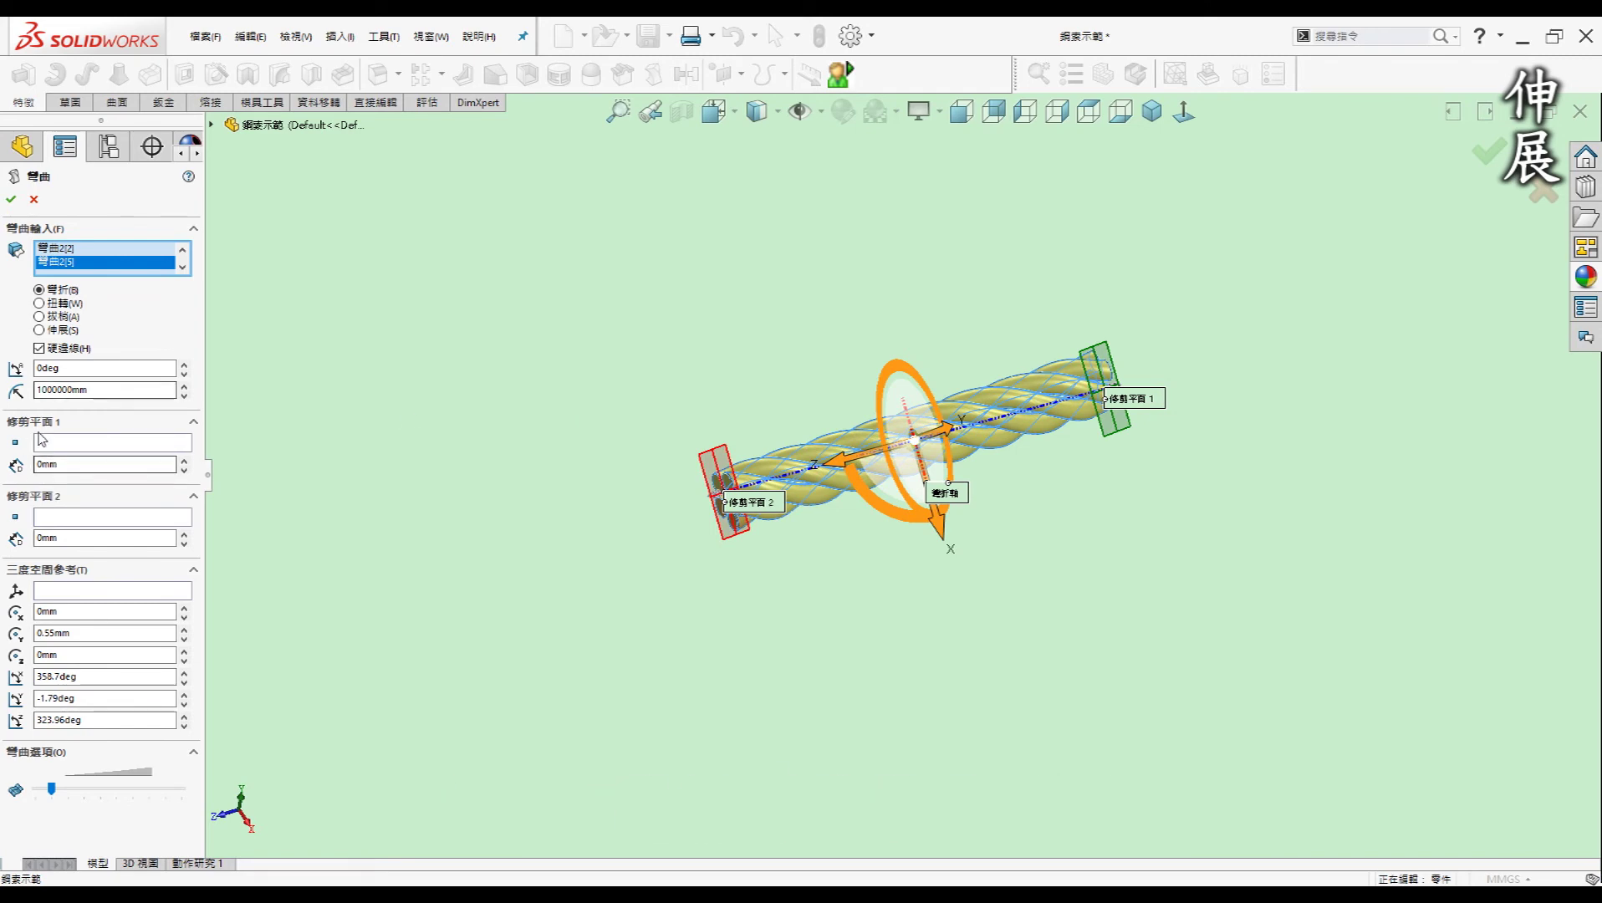
# Apply a 200mm Stretching flex to the rope rods
pyautogui.click(57, 330)
pyautogui.write('200')
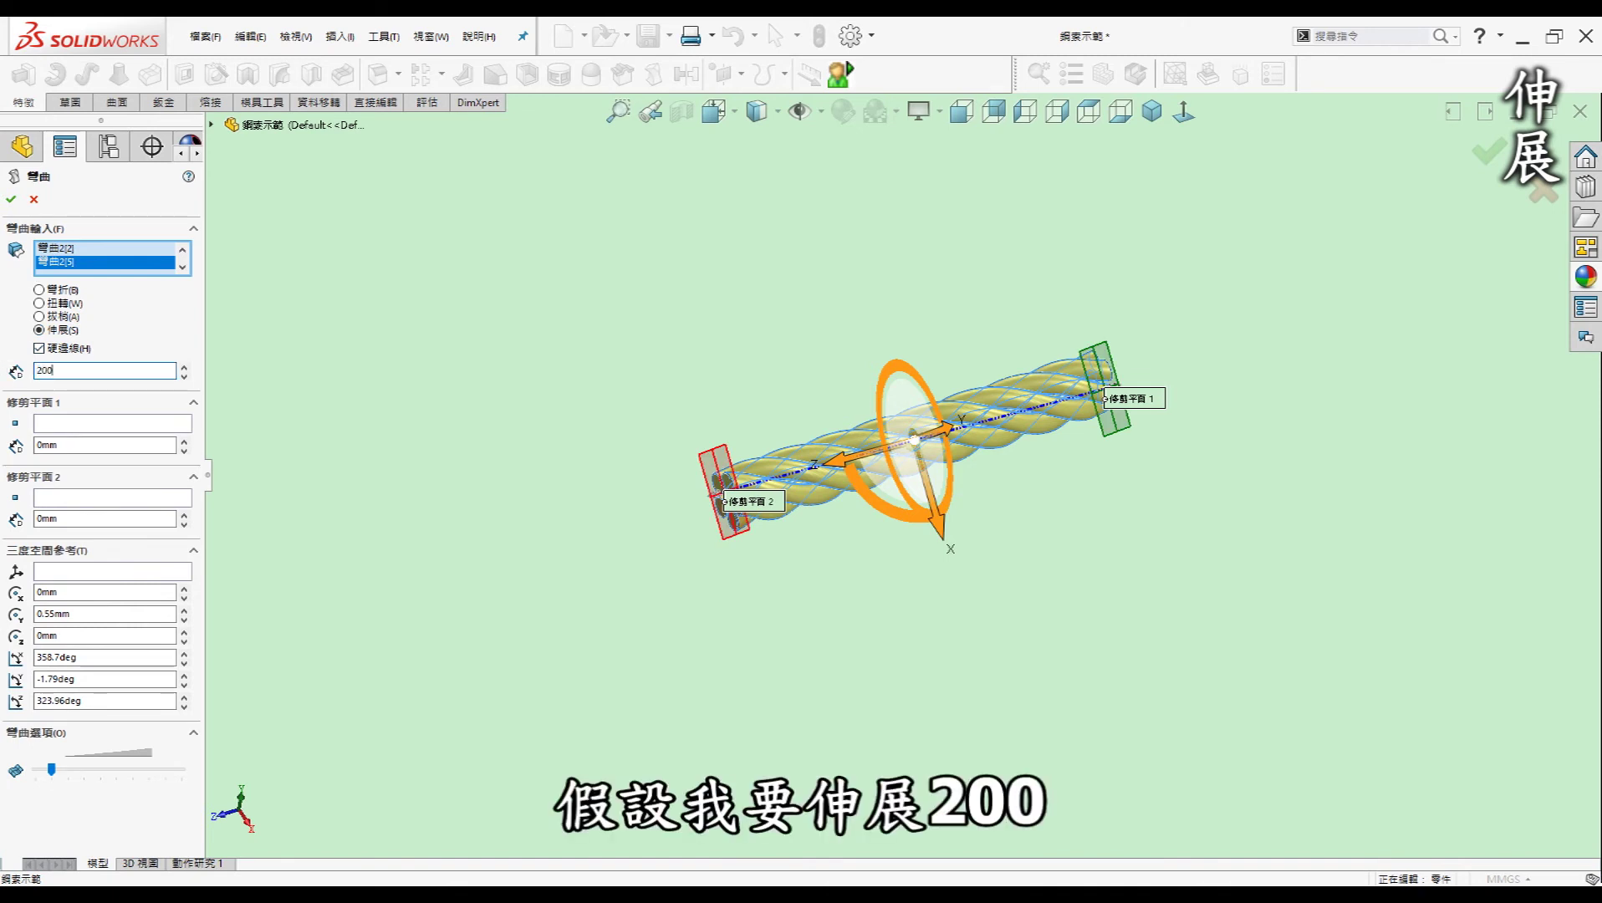
pyautogui.press('Return')
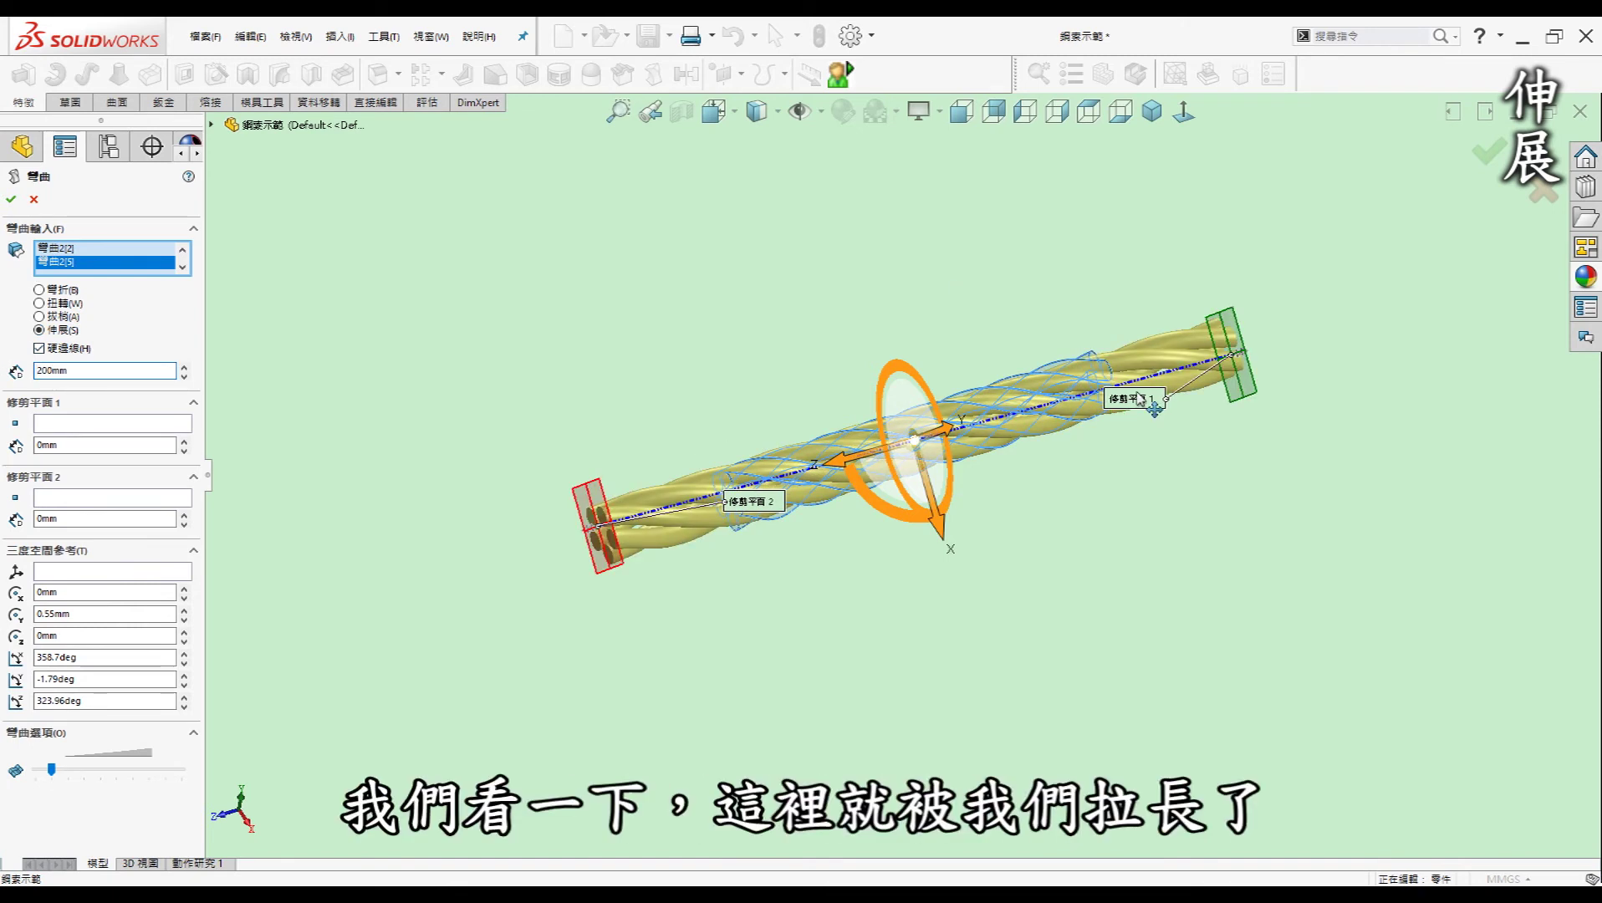
pyautogui.scroll(-2, 1137, 388)
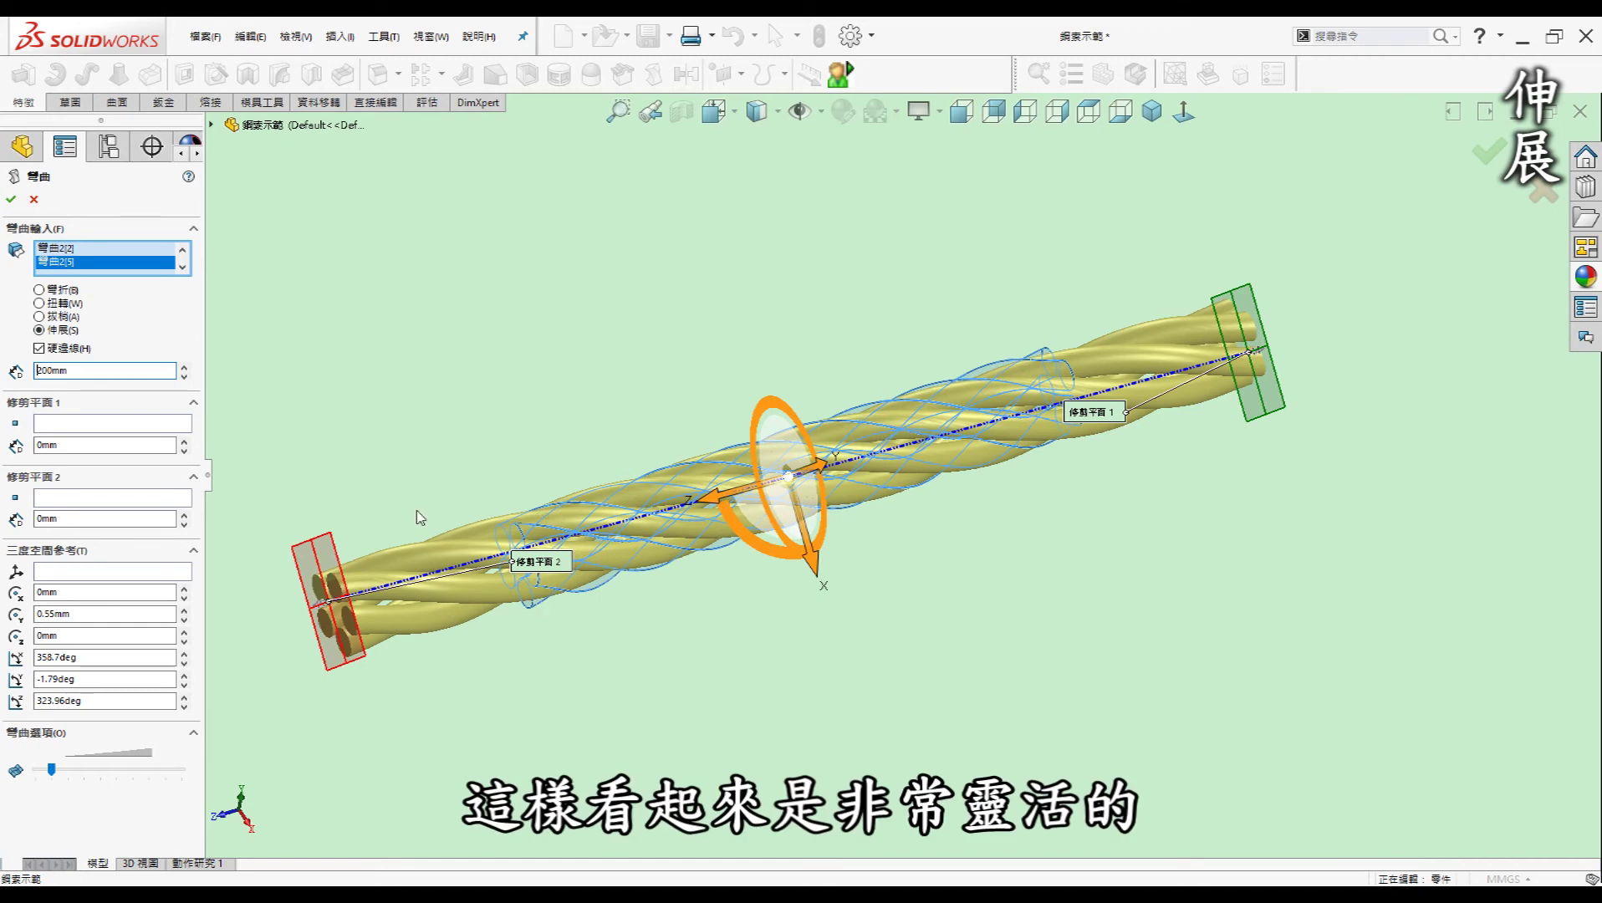
pyautogui.click(1490, 153)
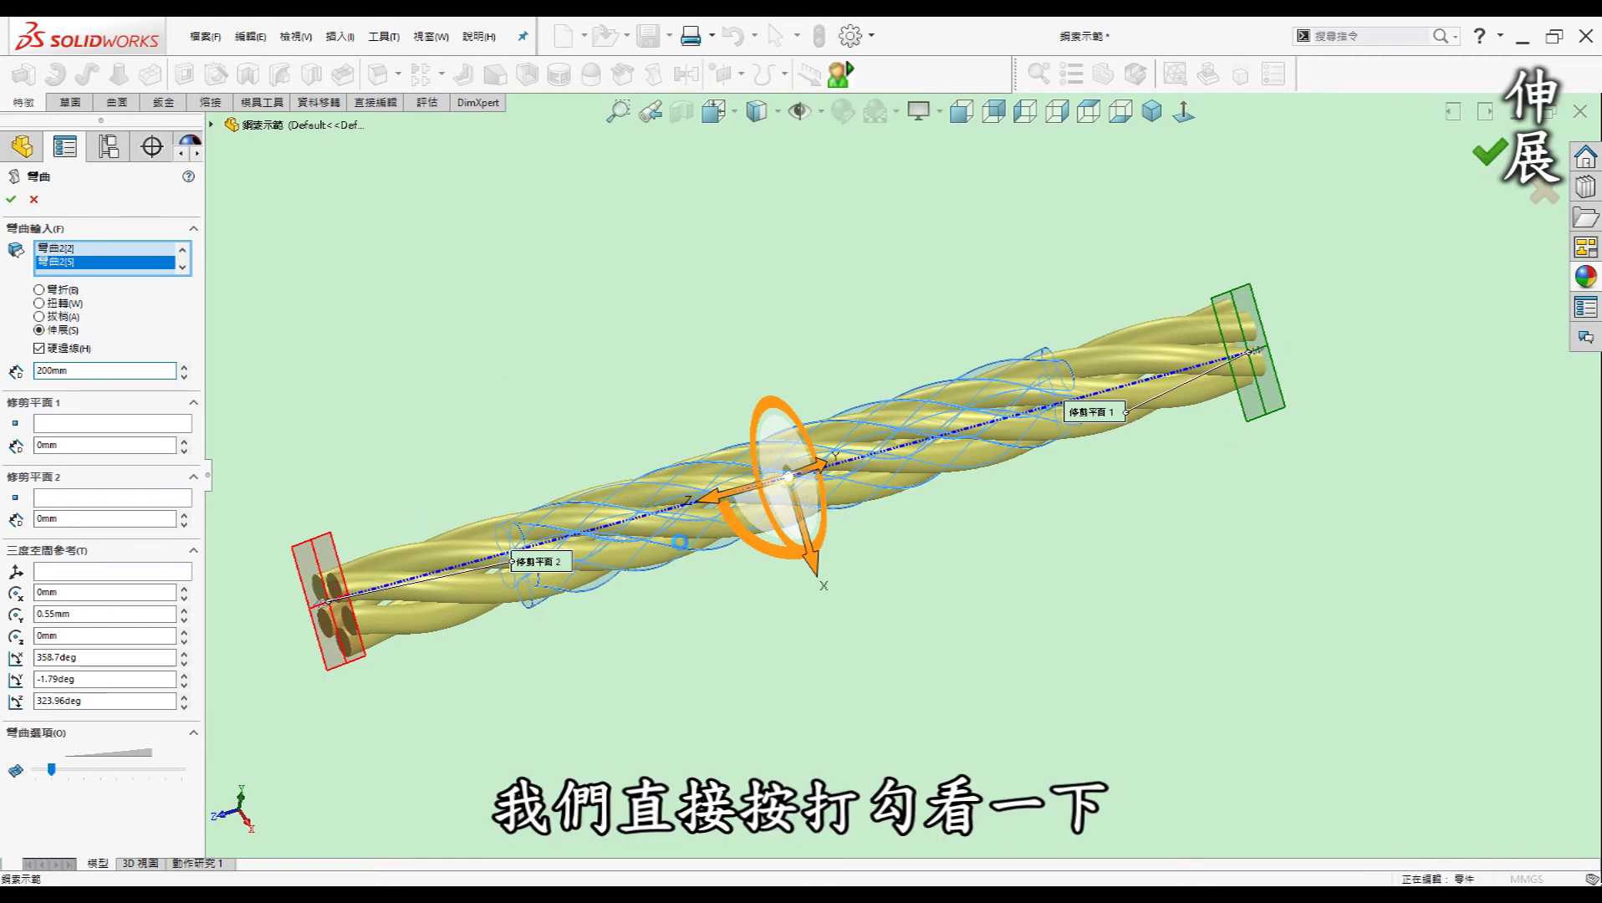
# Orbit the stretched rope to check it, then switch to the drill bit part
pyautogui.moveTo(692, 611)
pyautogui.mouseDown(button='middle')
pyautogui.moveTo(995, 394)
pyautogui.moveTo(783, 325)
pyautogui.moveTo(666, 466)
pyautogui.moveTo(693, 462)
pyautogui.mouseUp(button='middle')
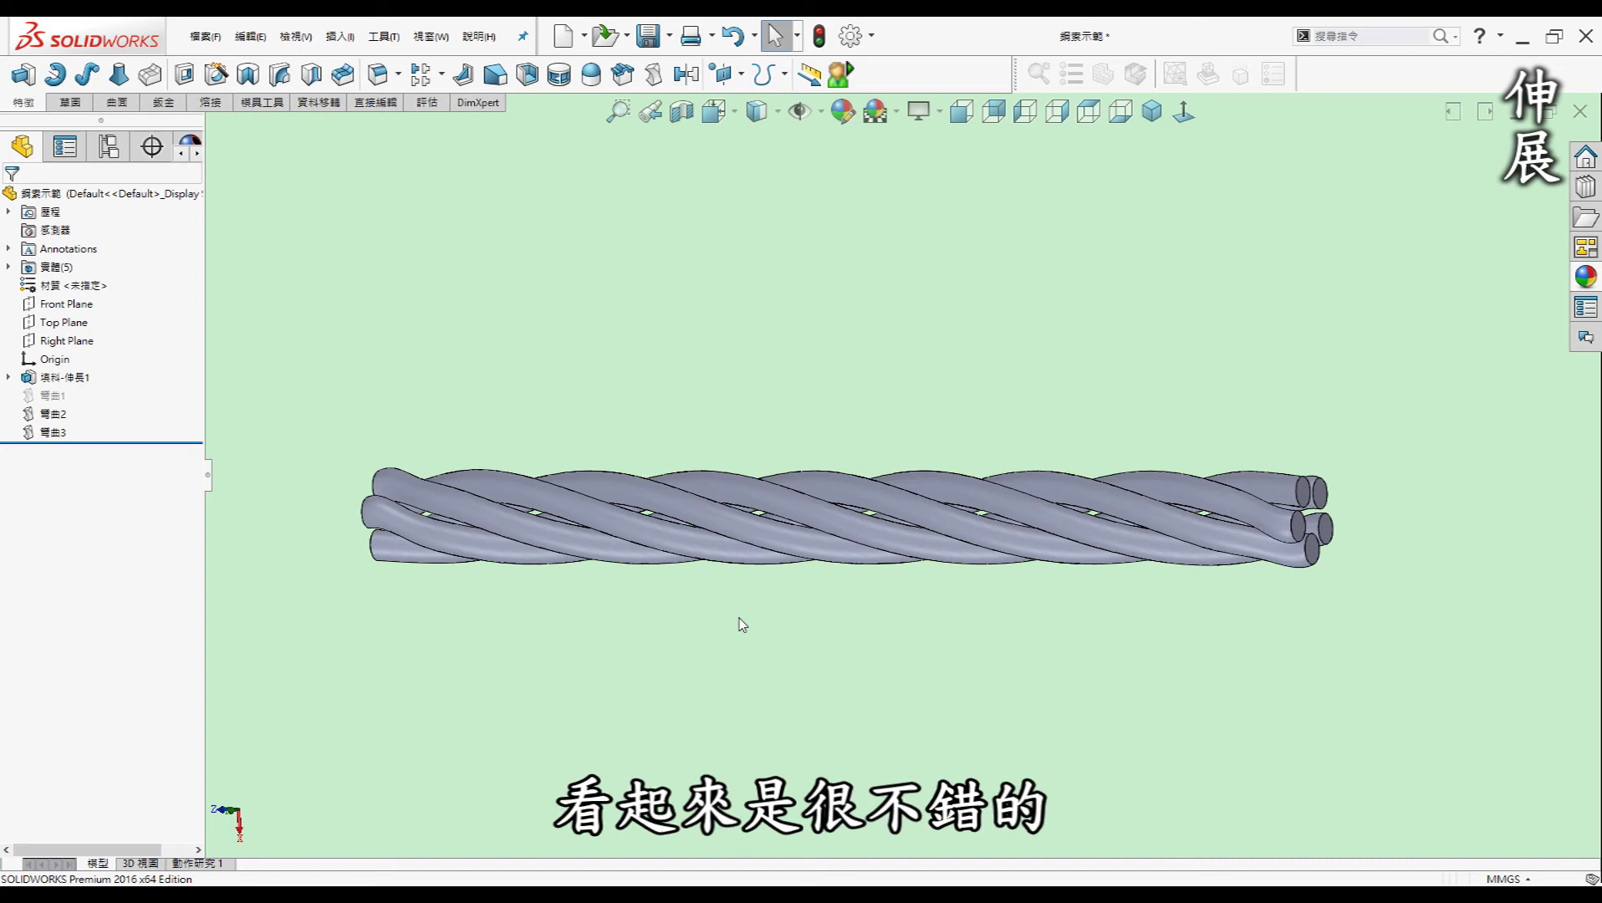
pyautogui.hotkey('ctrl', 'Tab')
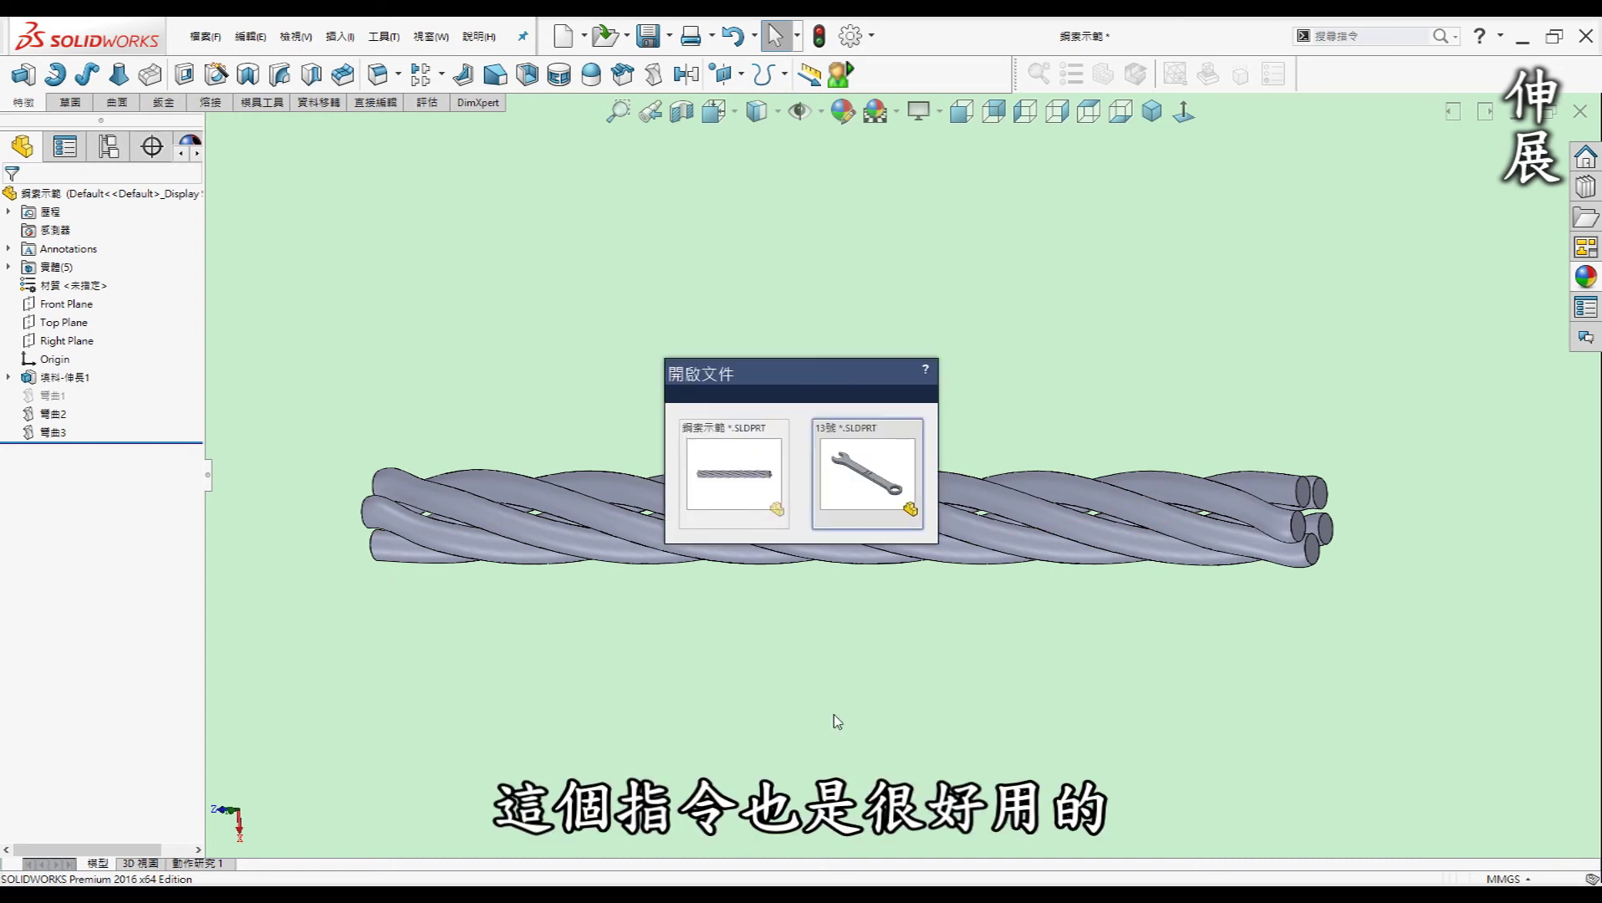
pyautogui.click(846, 504)
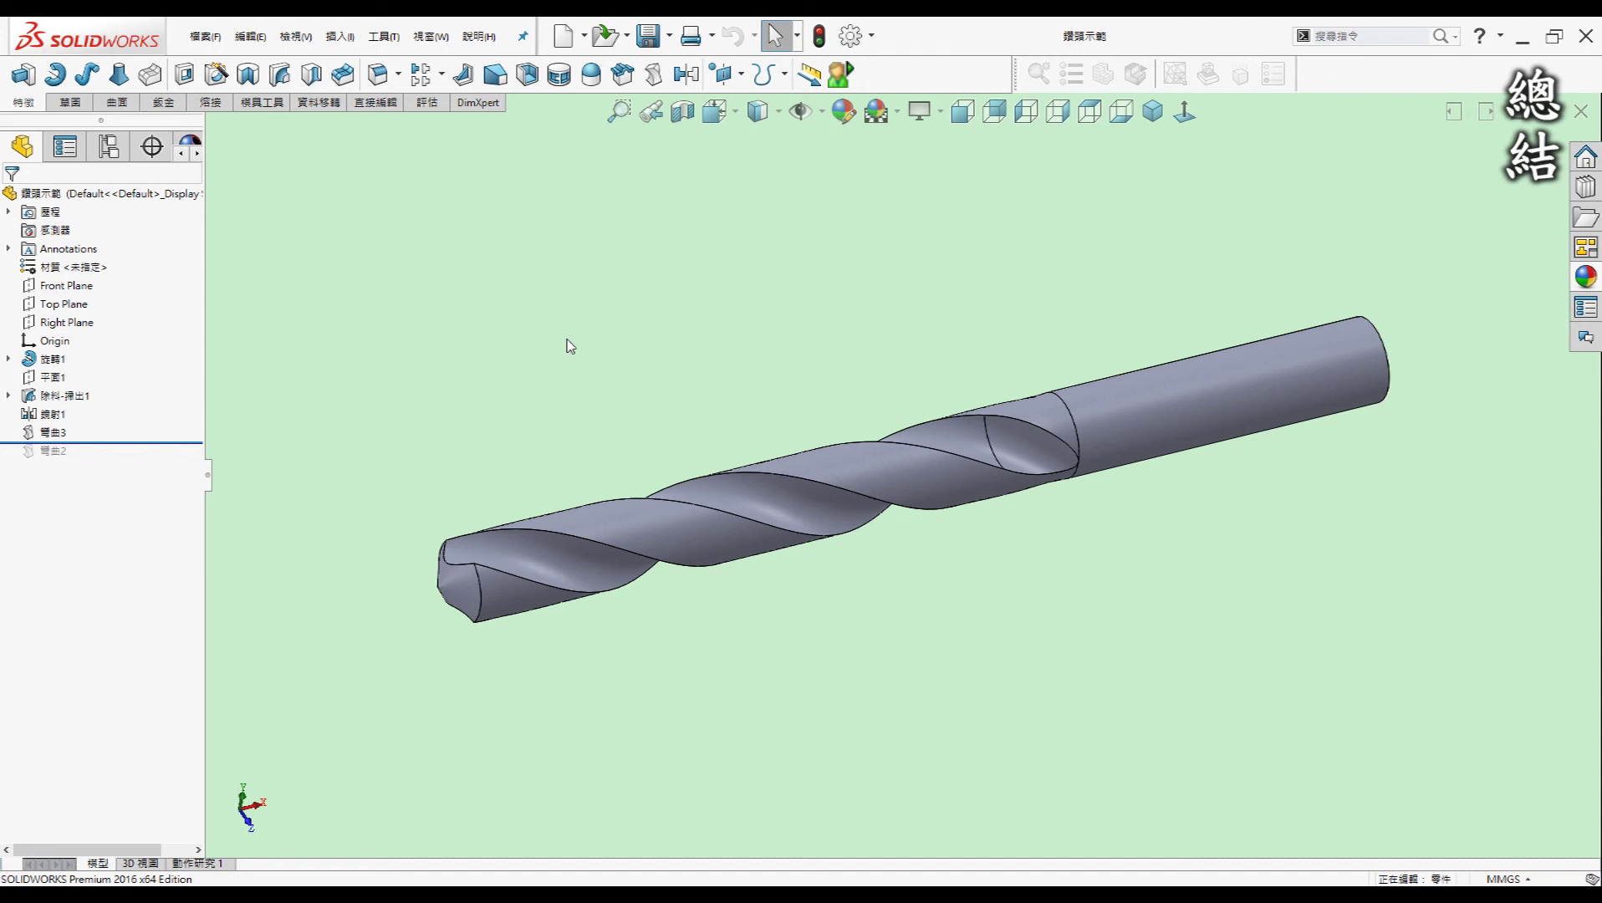
pyautogui.hotkey('ctrl', '1')
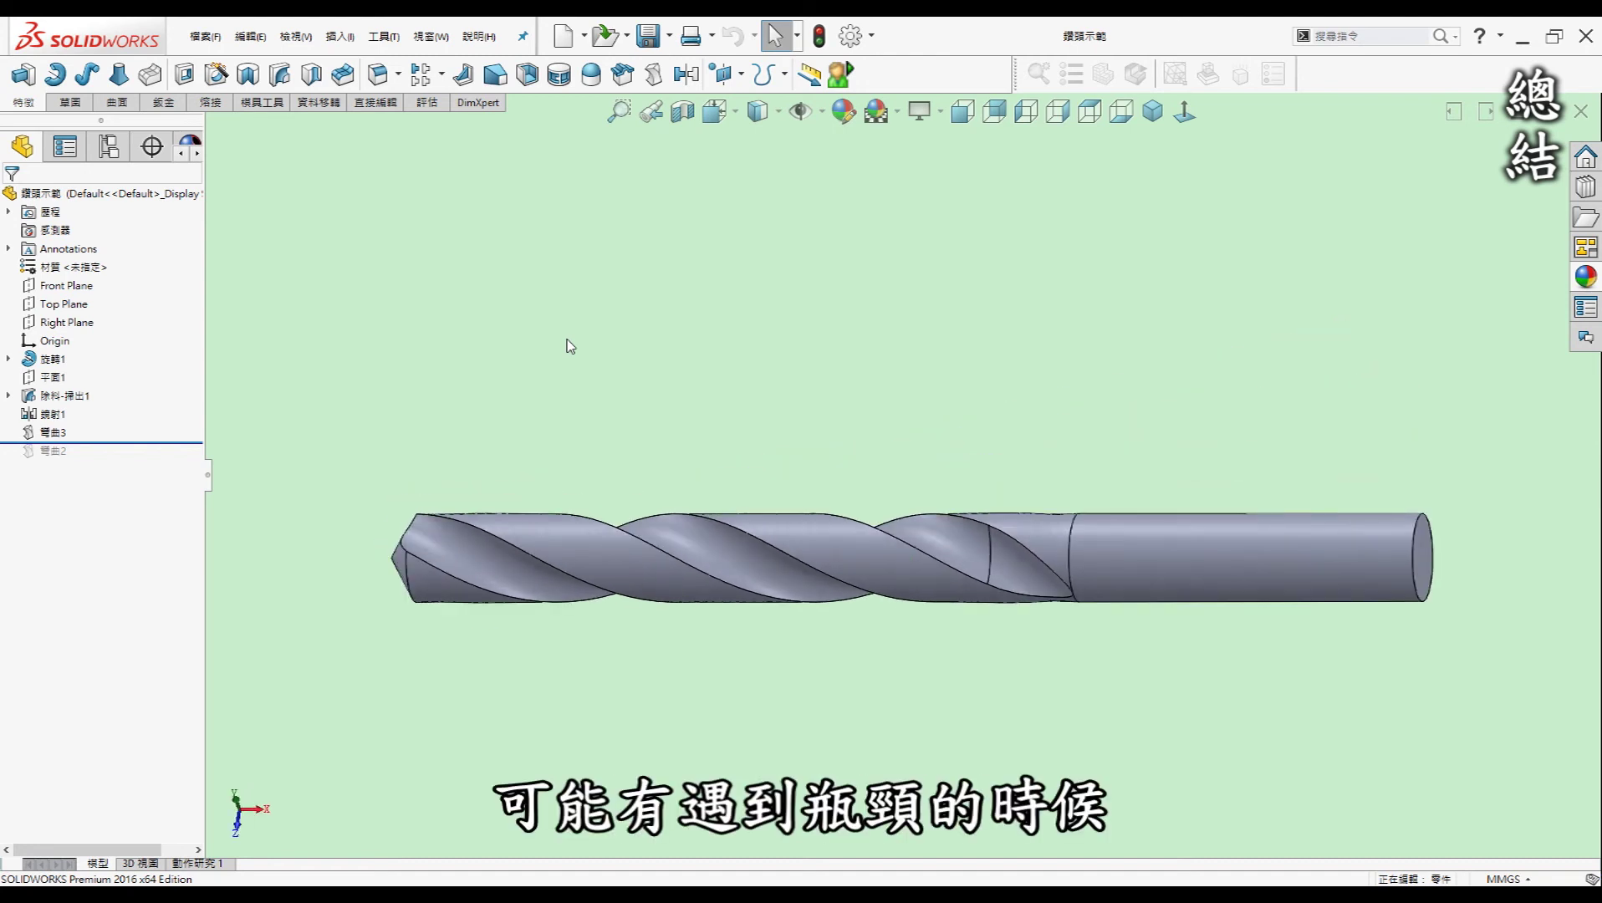
pyautogui.hotkey('ctrl', '7')
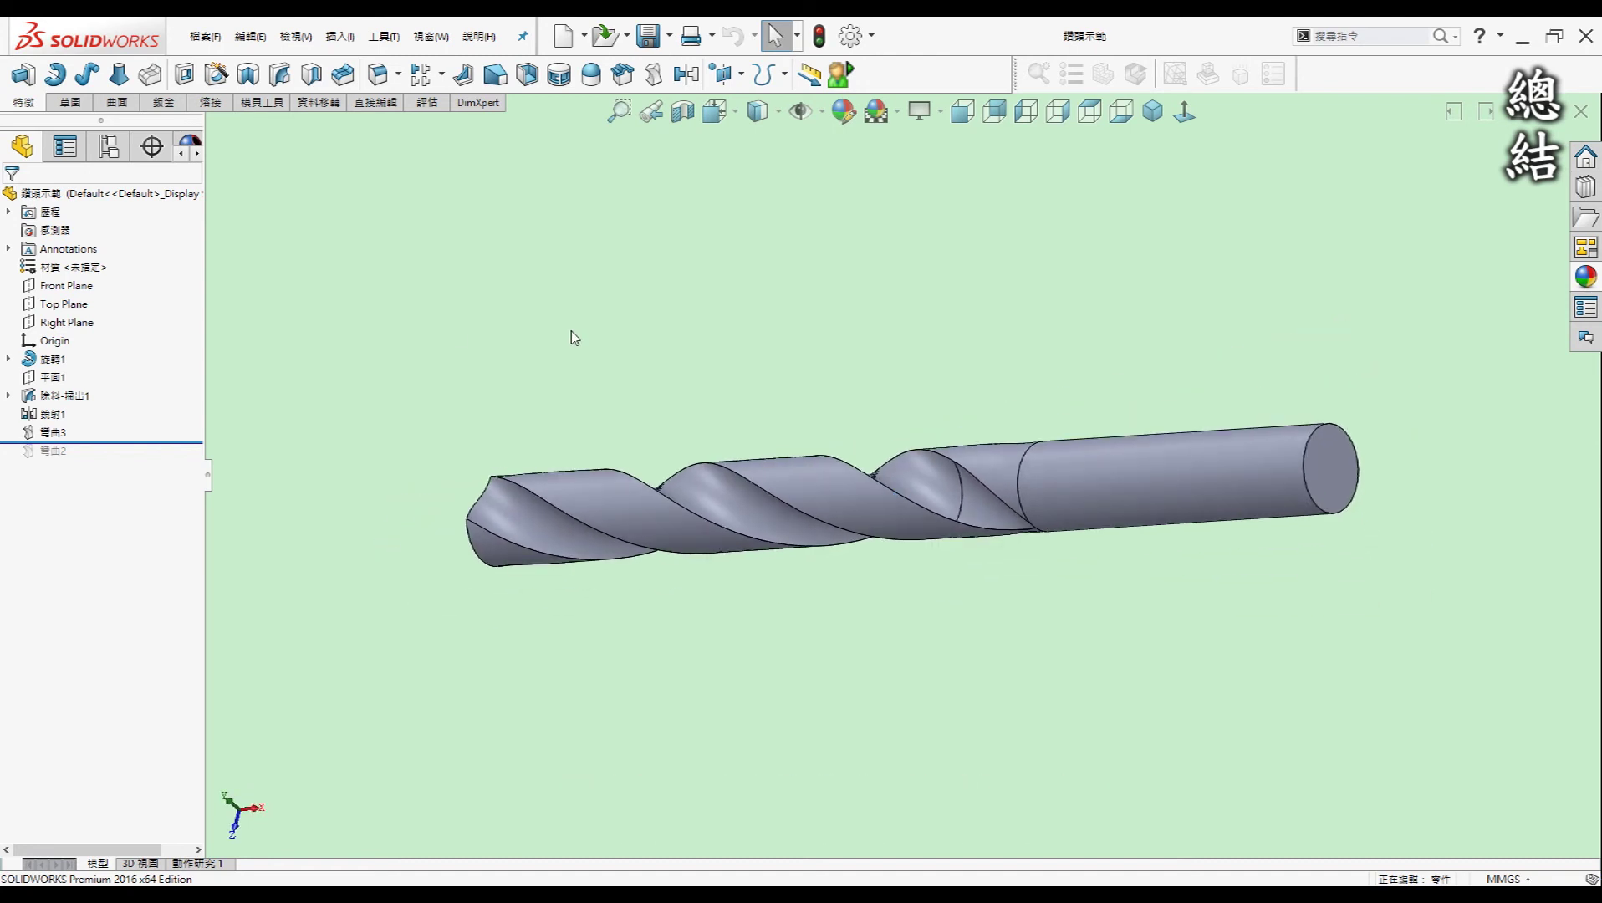
pyautogui.moveTo(311, 398); pyautogui.dragTo(340, 400, button='middle')
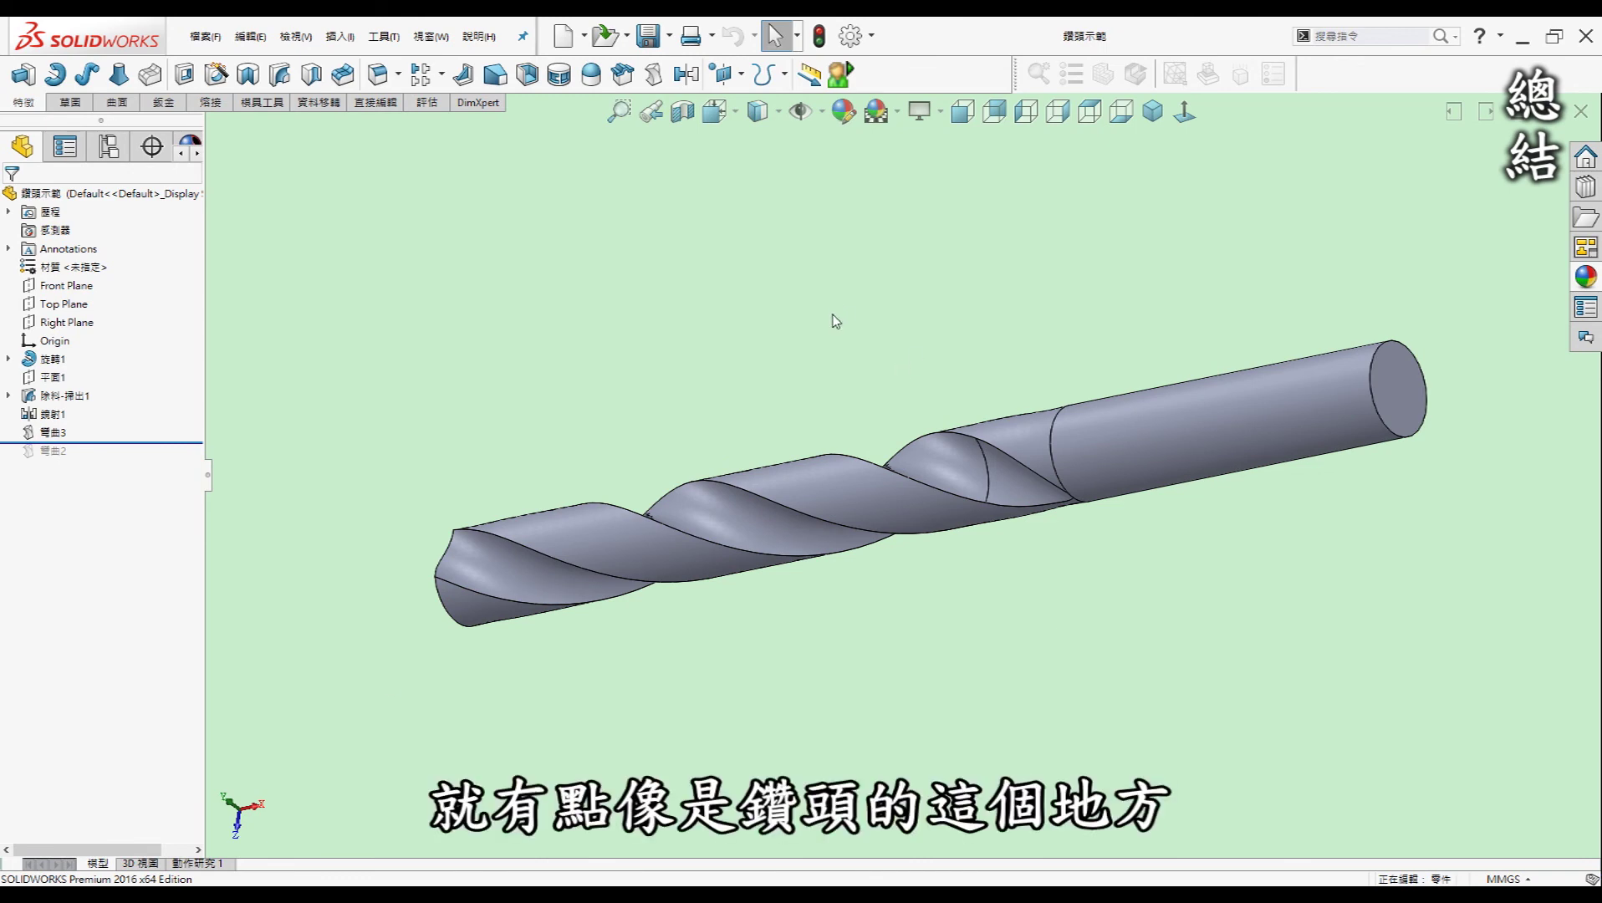
pyautogui.moveTo(973, 464)
pyautogui.mouseDown(button='middle')
pyautogui.moveTo(1036, 422)
pyautogui.moveTo(815, 436)
pyautogui.moveTo(1209, 694)
pyautogui.mouseUp(button='middle')
pyautogui.moveTo(913, 532)
pyautogui.mouseDown(button='middle')
pyautogui.moveTo(1032, 452)
pyautogui.moveTo(972, 401)
pyautogui.mouseUp(button='middle')
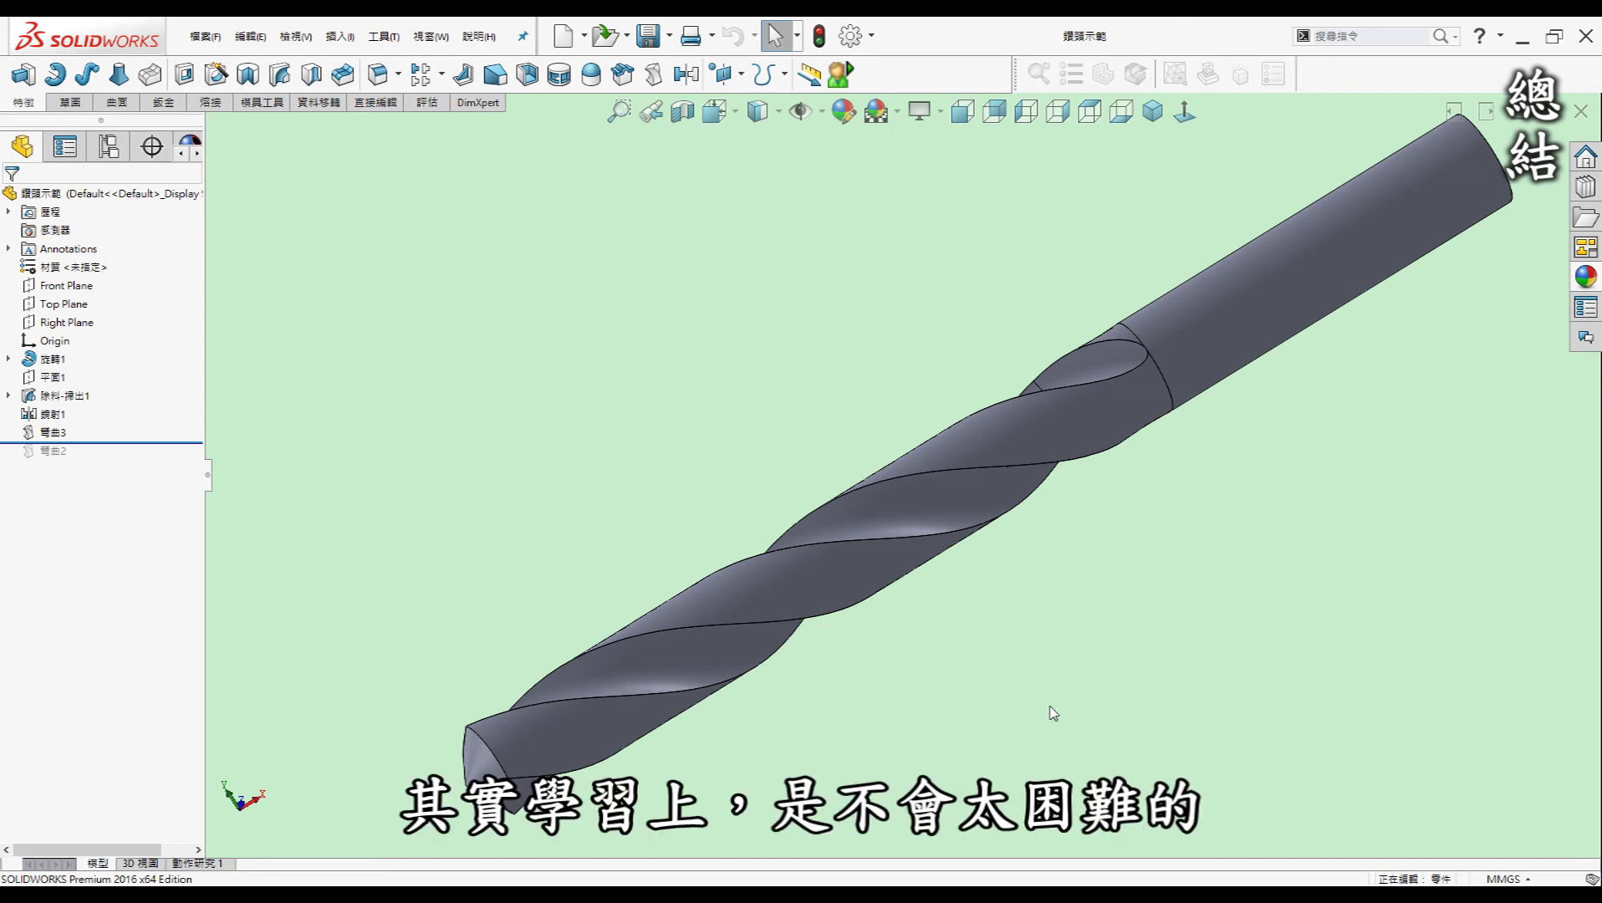
pyautogui.moveTo(1052, 713); pyautogui.dragTo(1145, 549, button='middle')
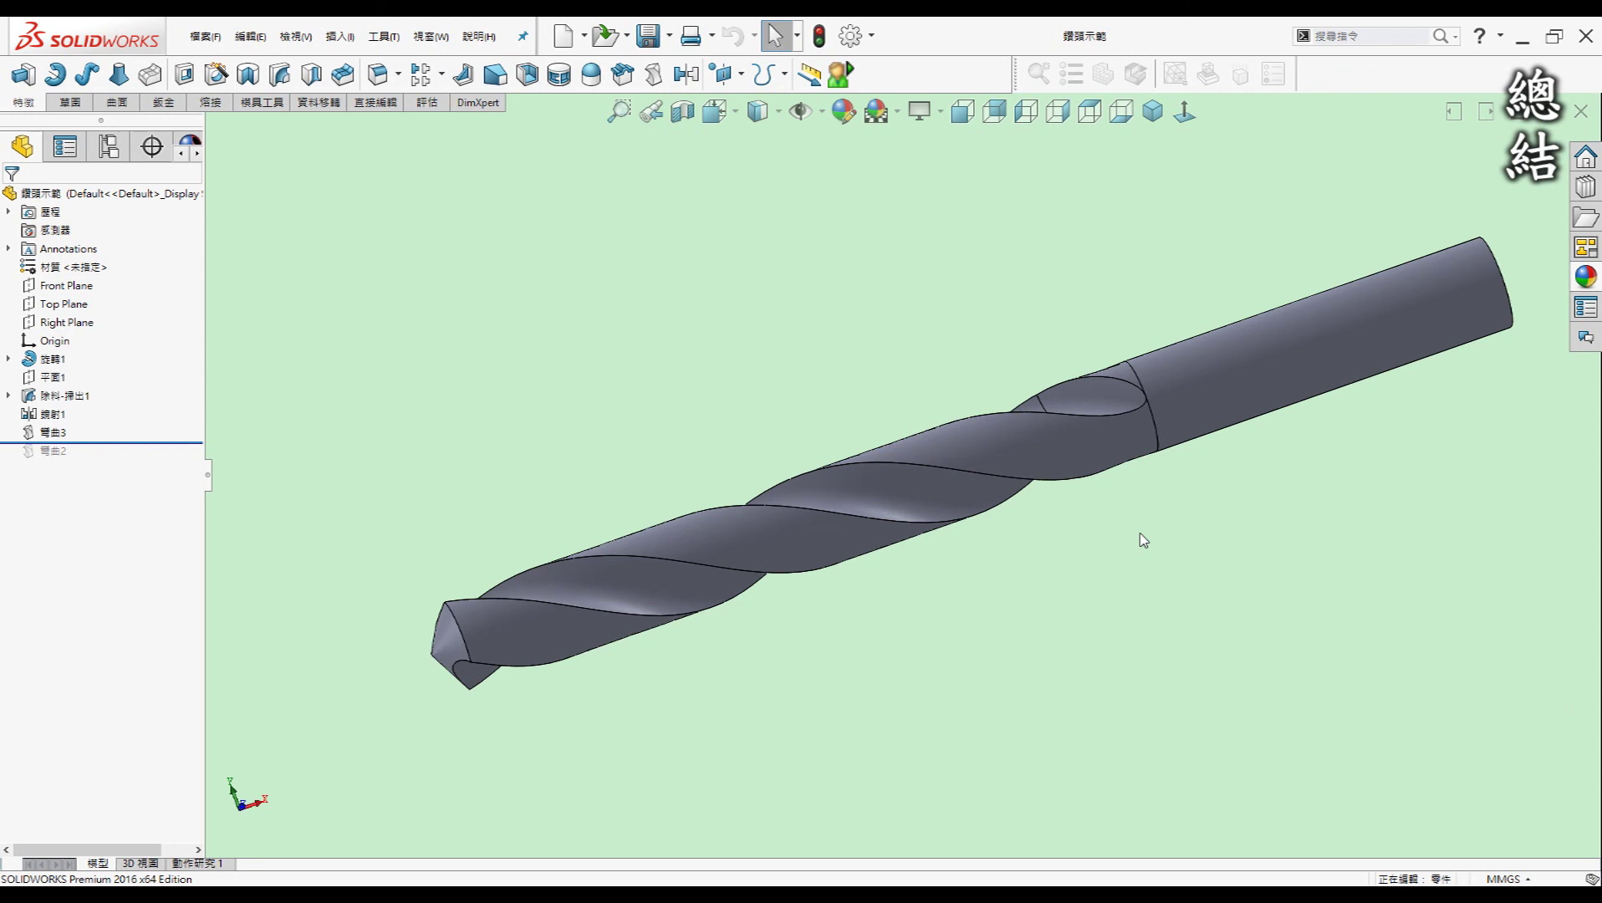